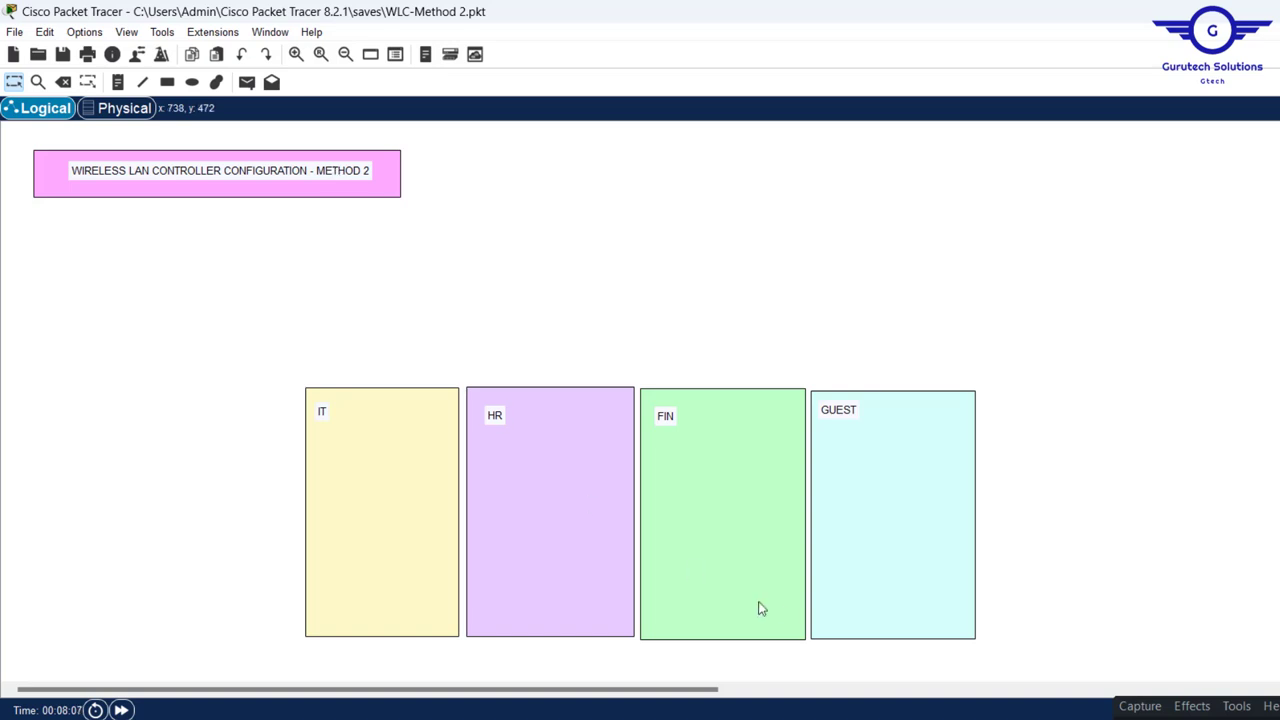
- Switch from Packet Tracer to the Chrome browser
key(alt+Tab)
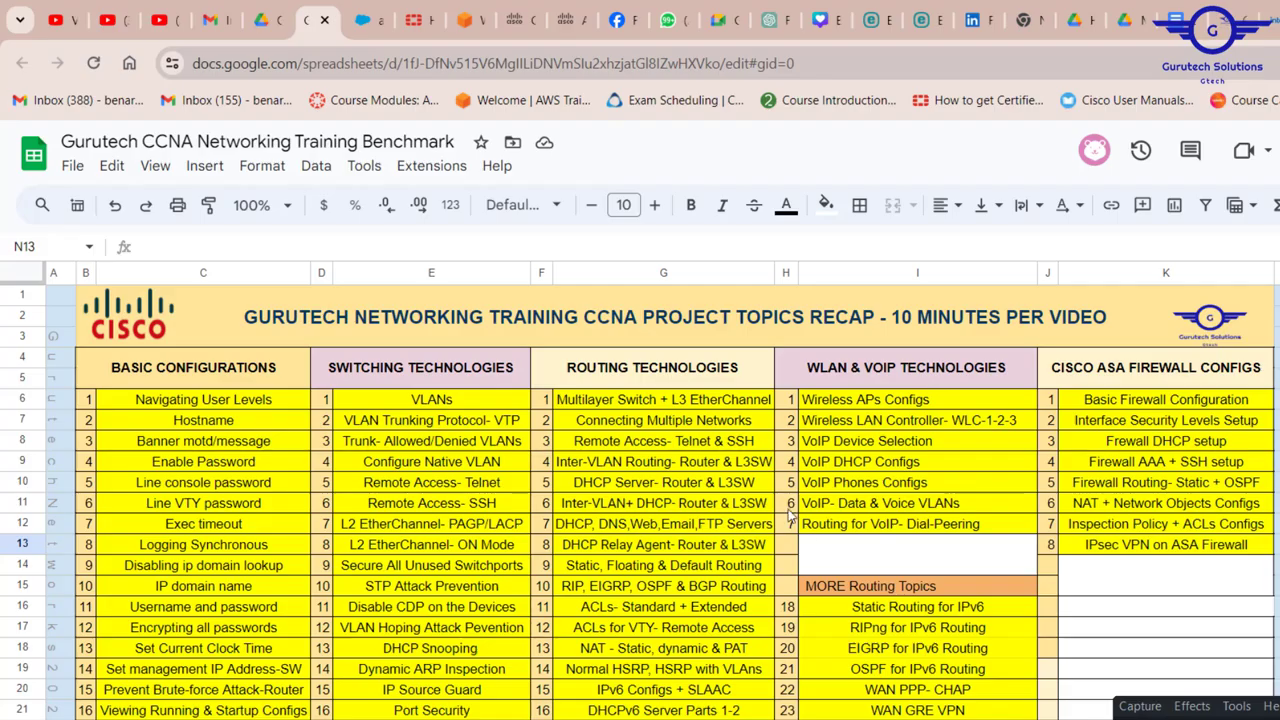
- Open the CCNA DAY 63 WLC tutorial and jump to 27:19 to view its finished topology
click(112, 22)
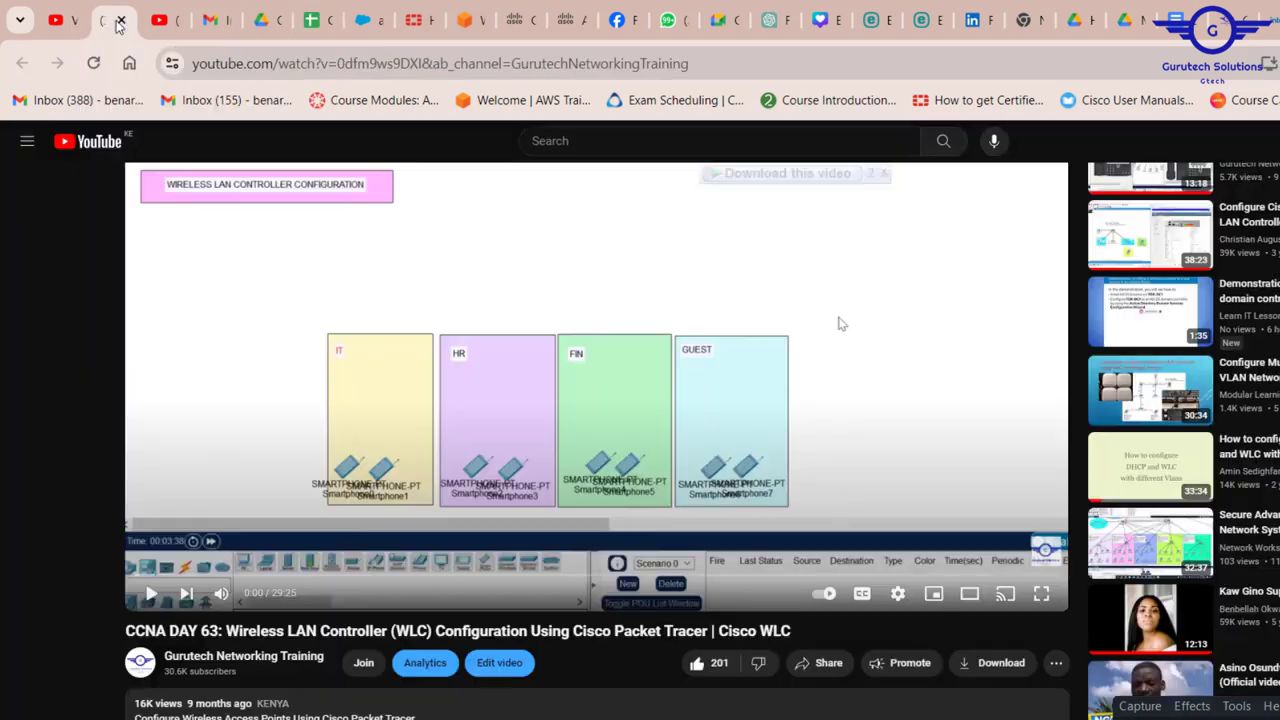
scroll(697, 566, up, 1)
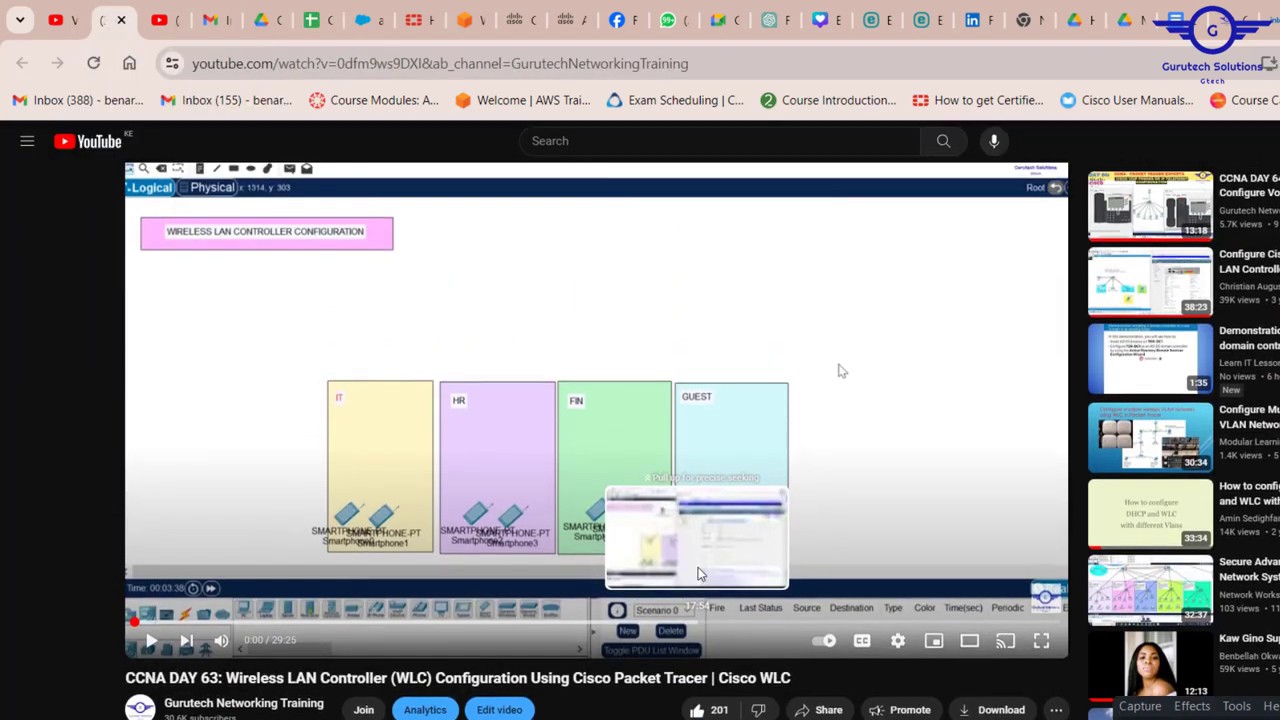
scroll(700, 573, up, 1)
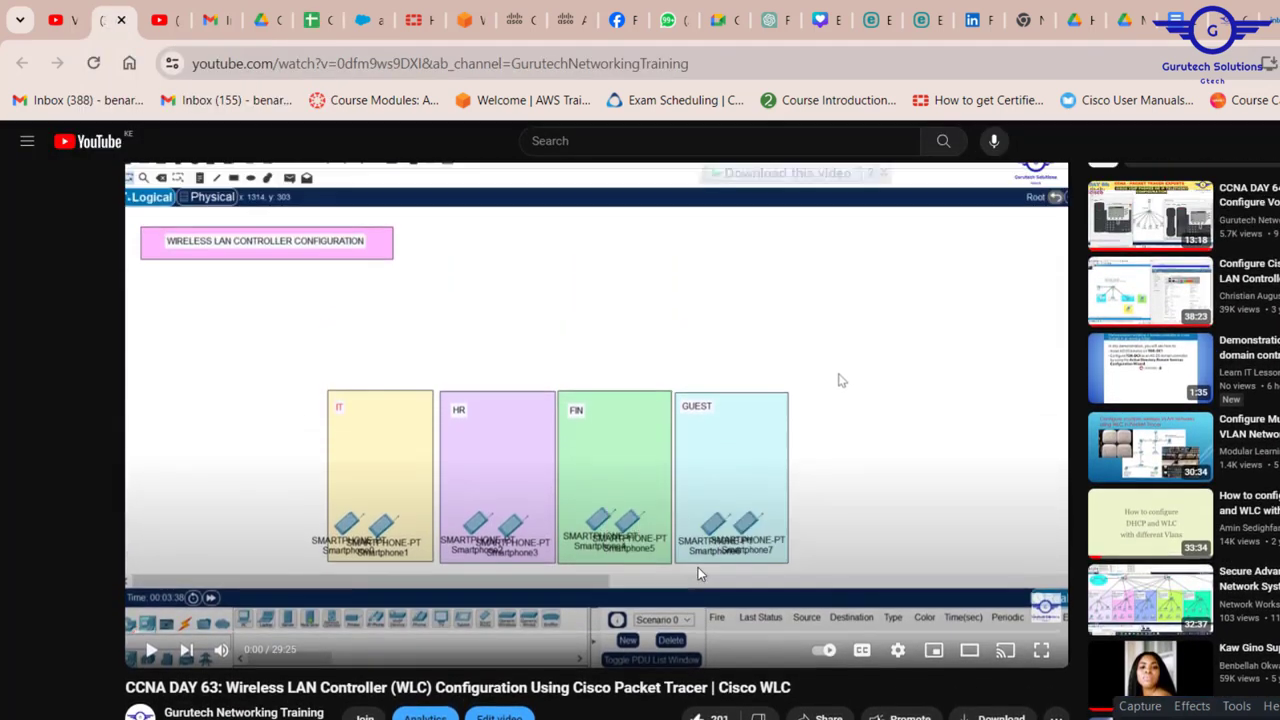
scroll(698, 569, down, 2)
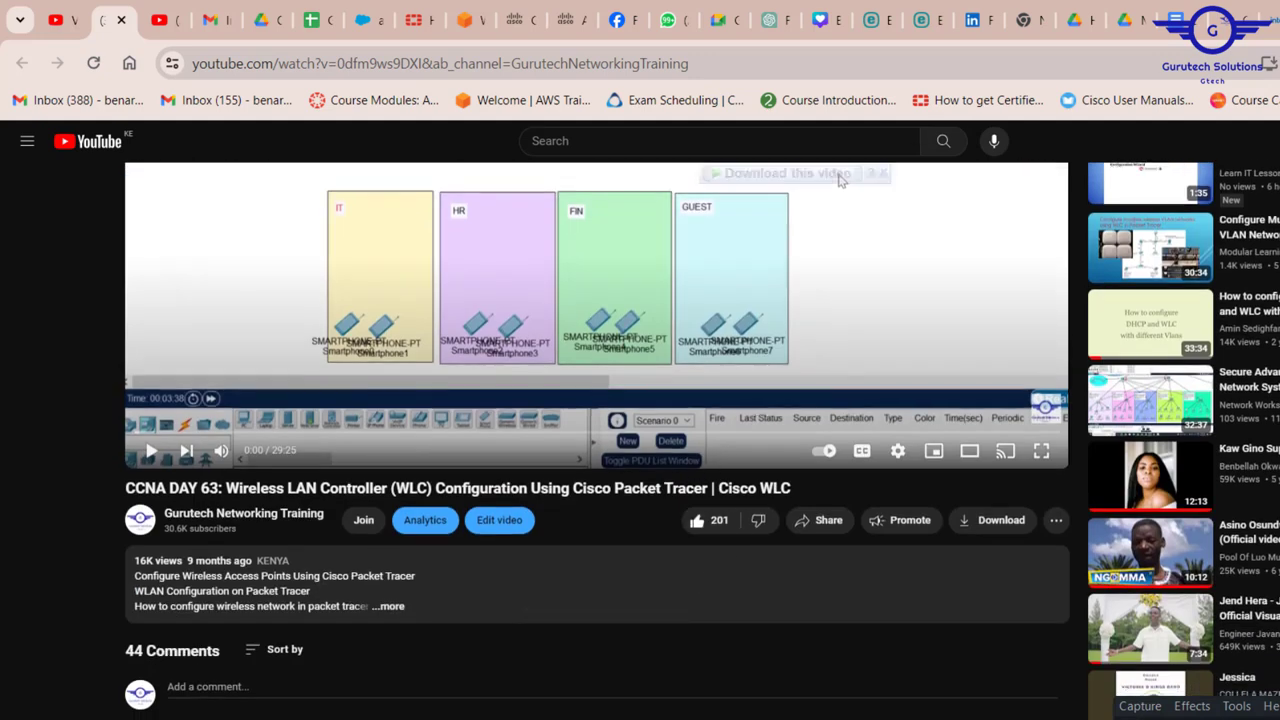
scroll(720, 566, up, 2)
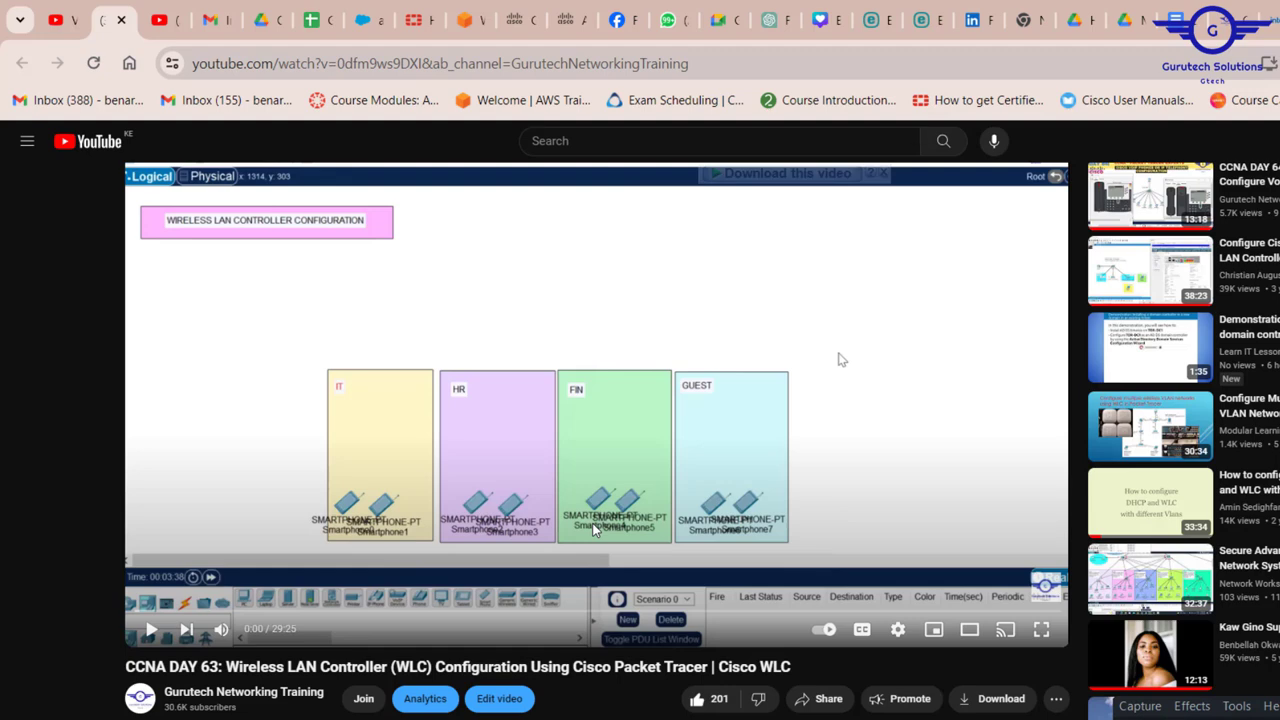
scroll(592, 527, down, 2)
scroll(592, 527, up, 2)
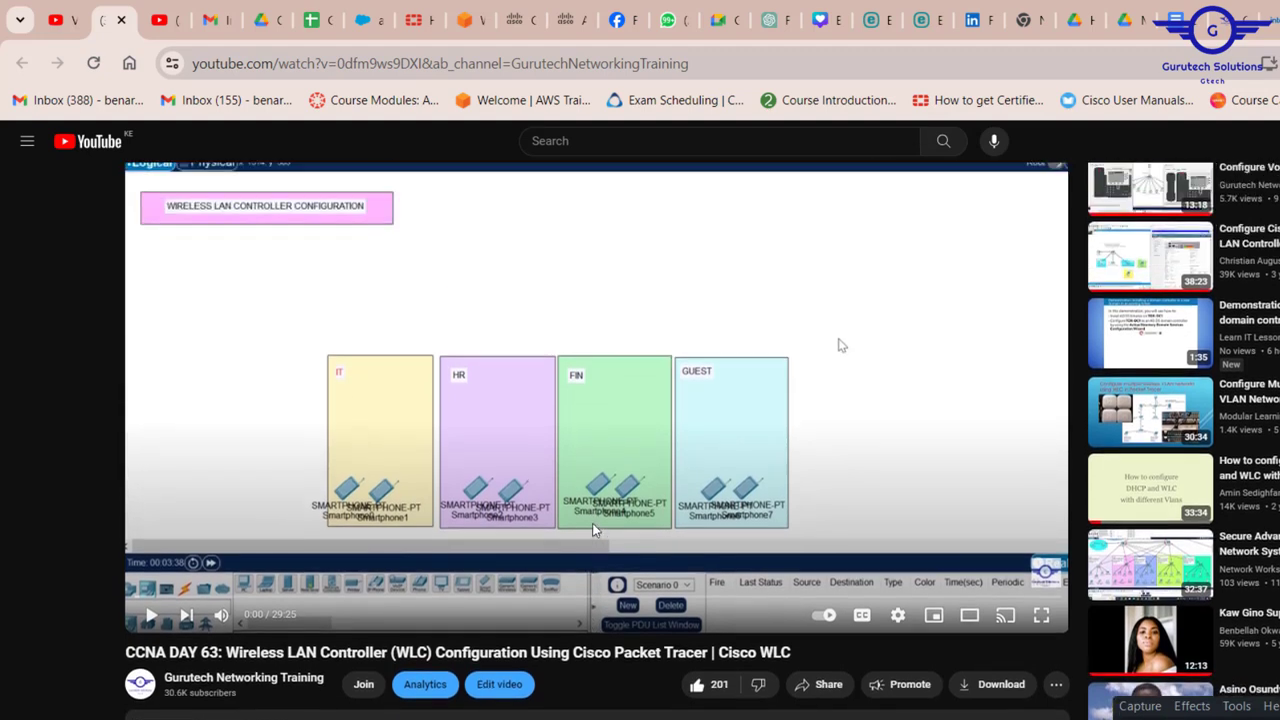
click(994, 612)
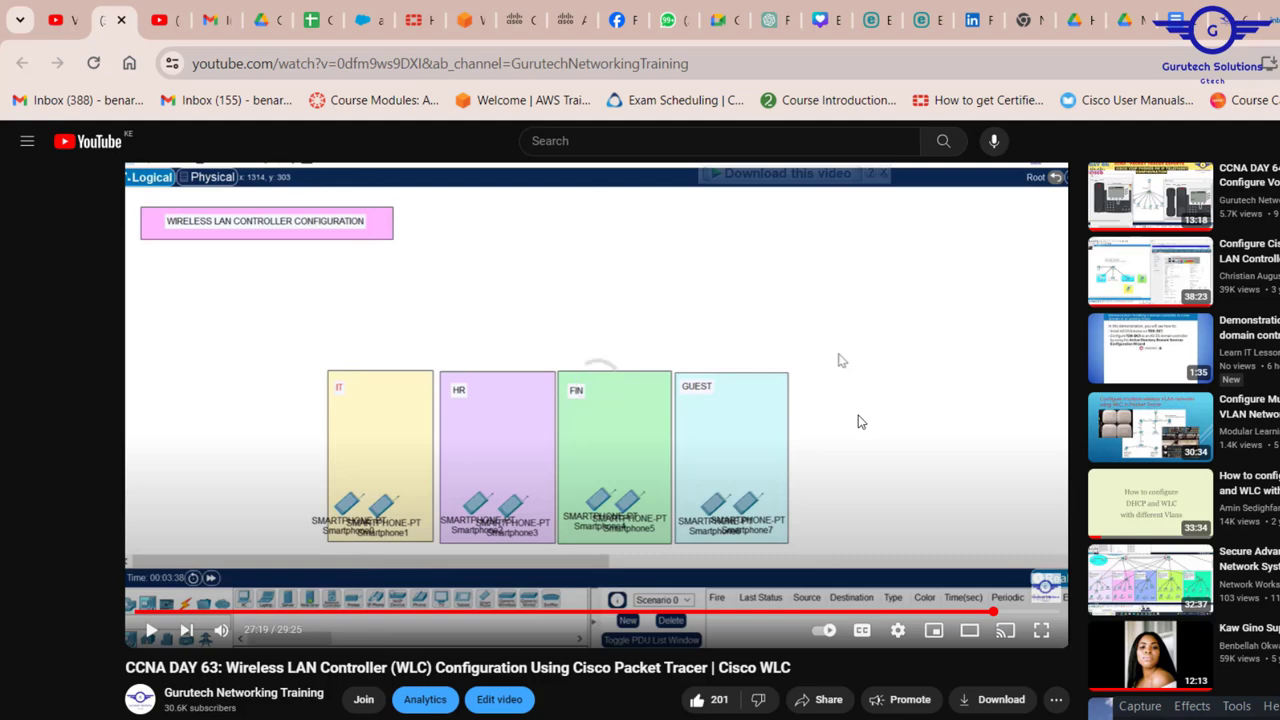
scroll(260, 606, down, 1)
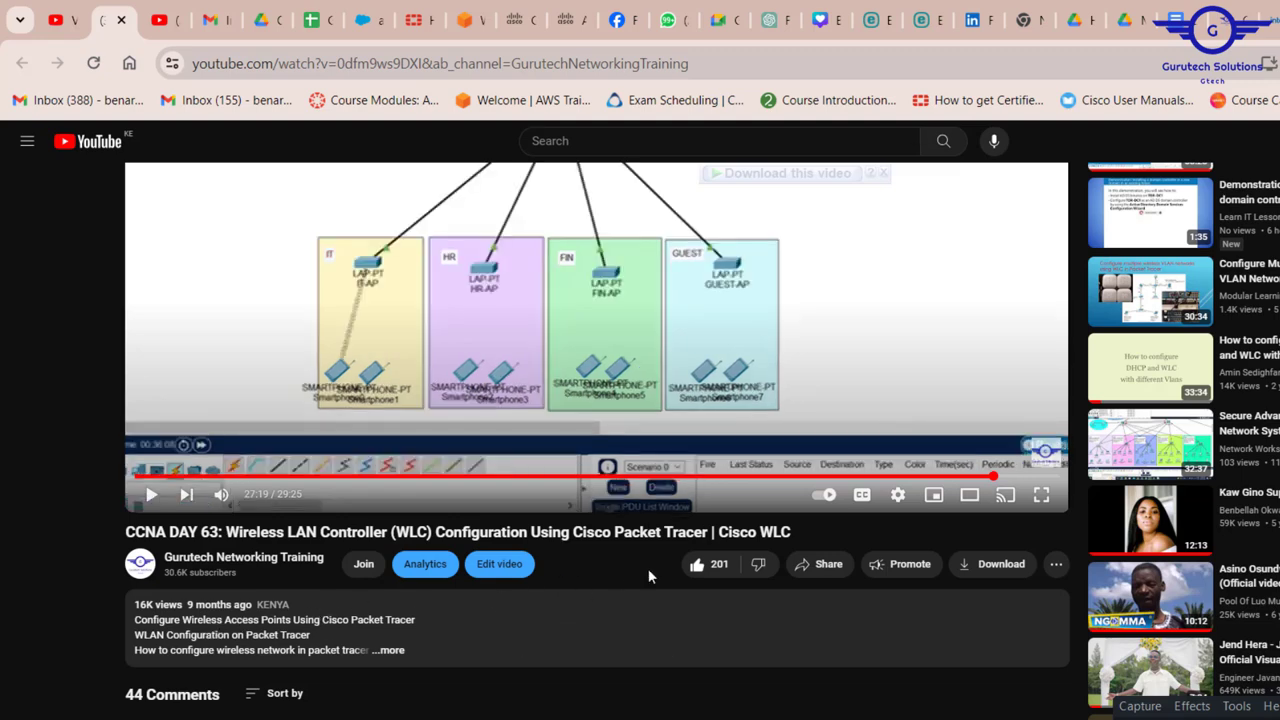
scroll(650, 570, up, 2)
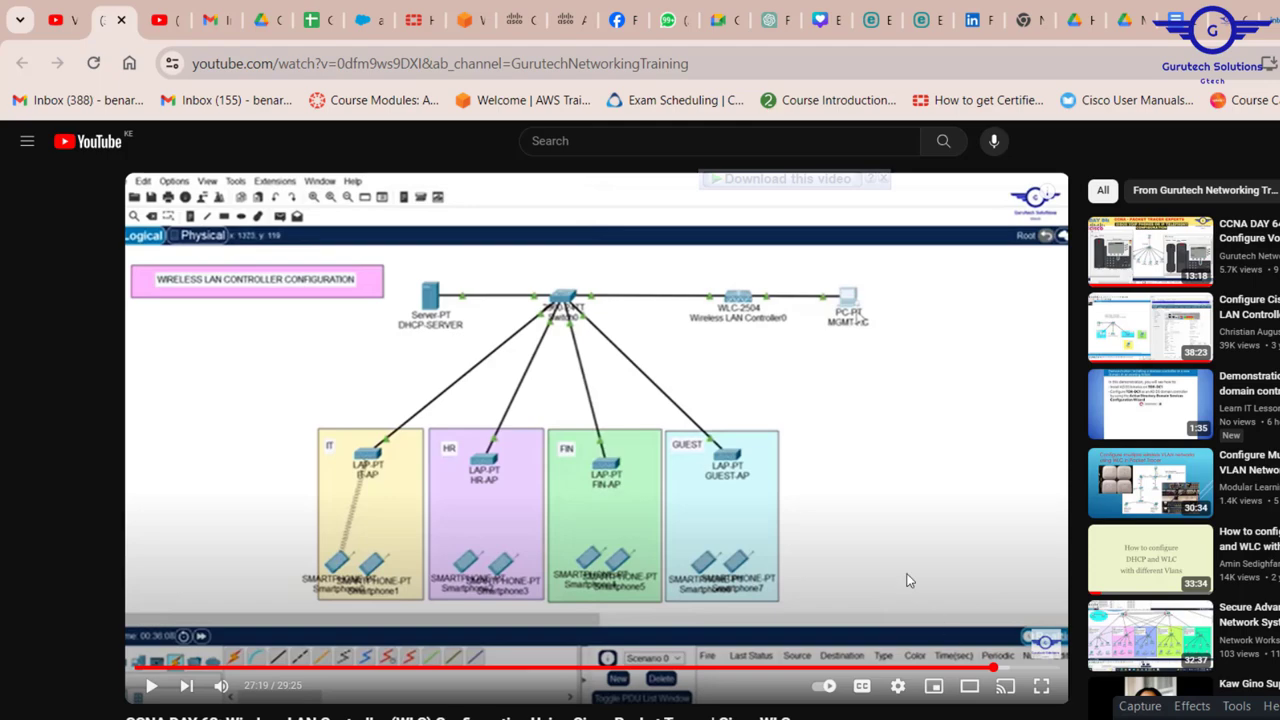
- Review the CCNA project topics benchmark spreadsheet, then return to the YouTube video
click(305, 22)
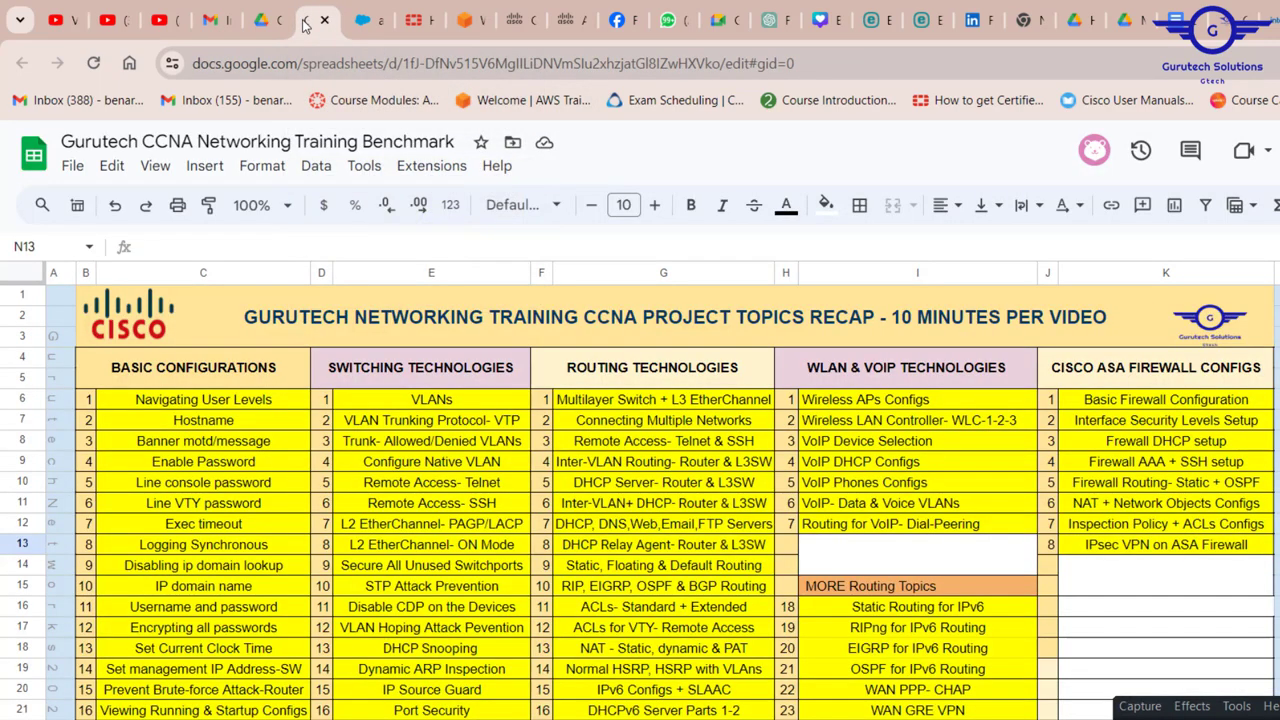
scroll(851, 505, down, 1)
scroll(850, 505, up, 1)
click(117, 22)
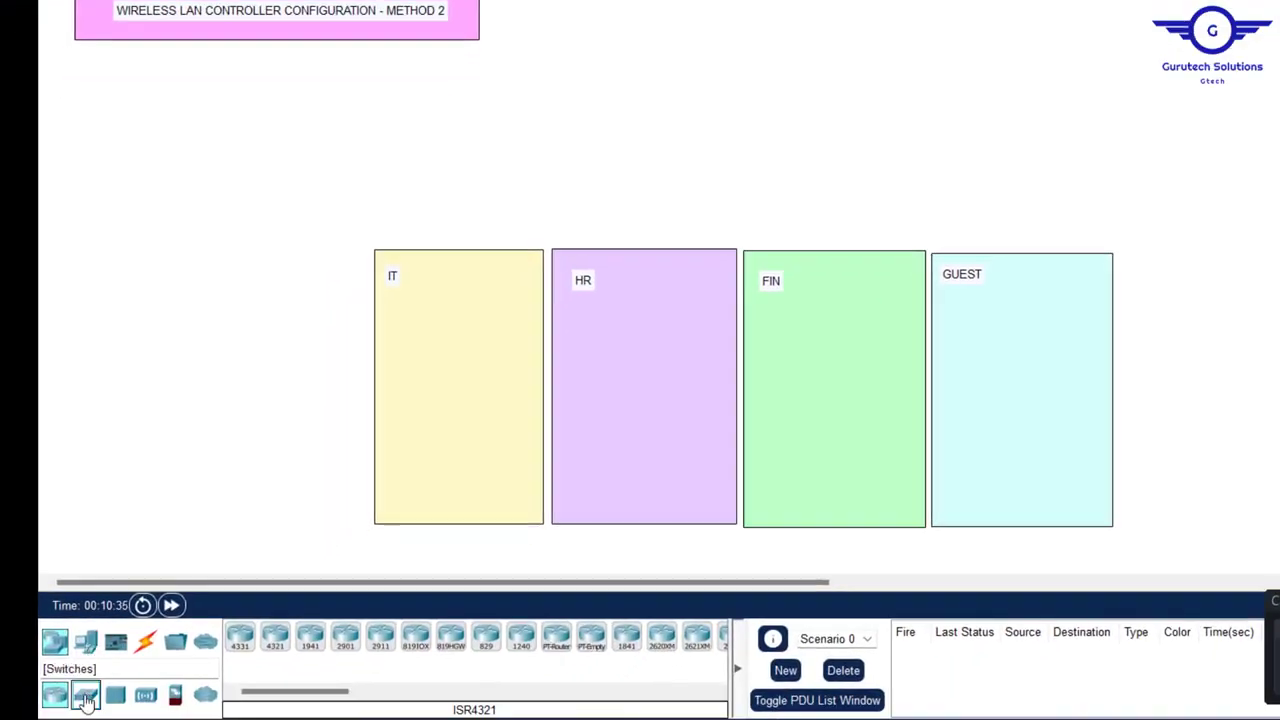
- Place a 2960 switch and a server side by side at the top of the canvas
drag(85, 700, 738, 46)
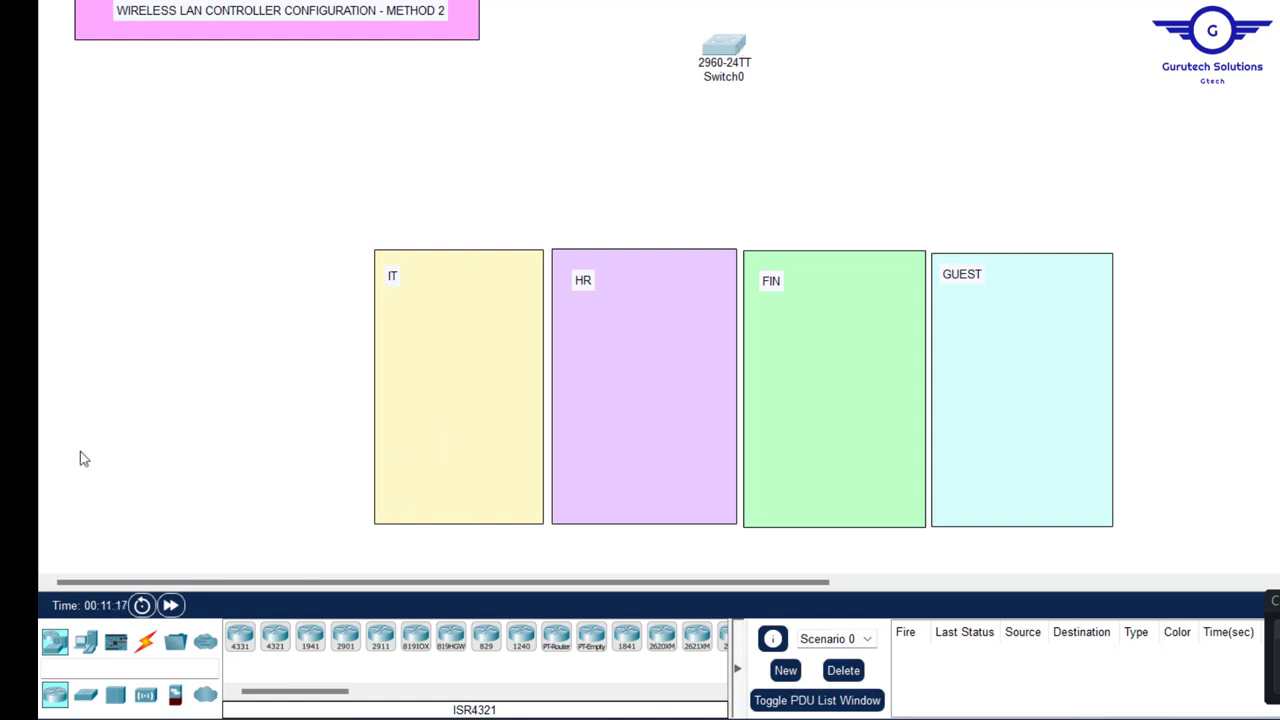
click(86, 646)
click(310, 640)
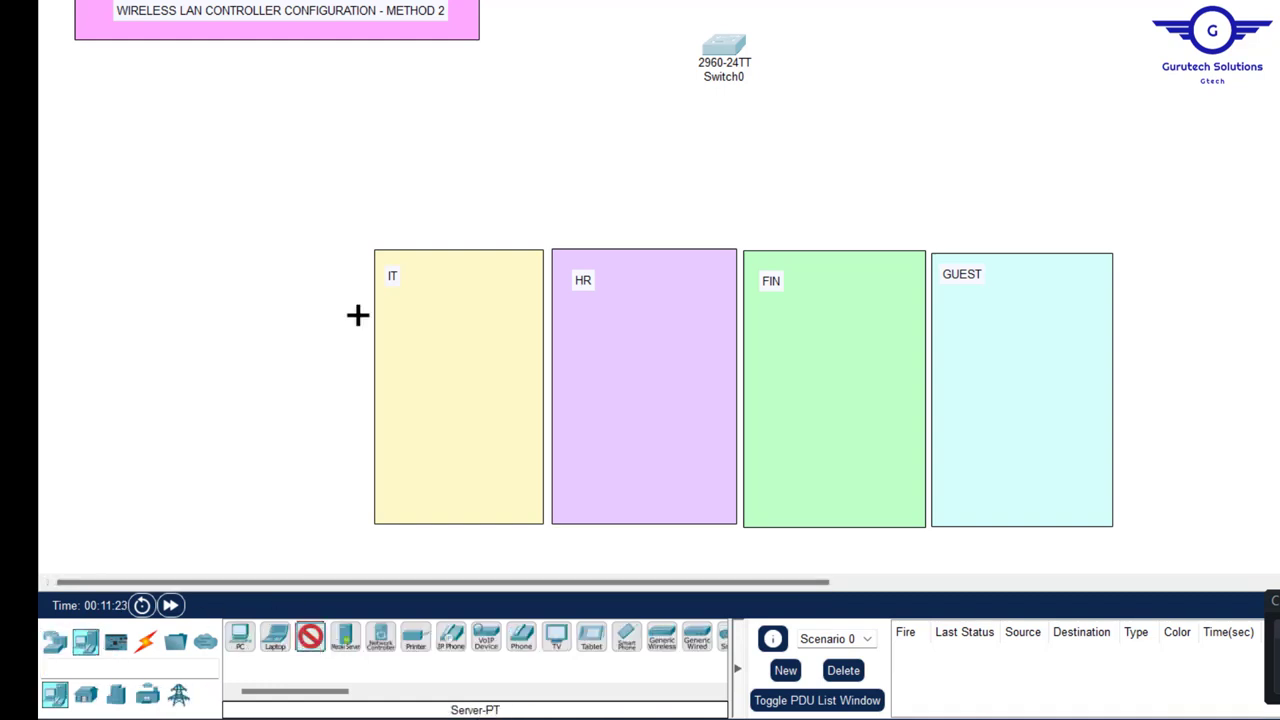
click(505, 57)
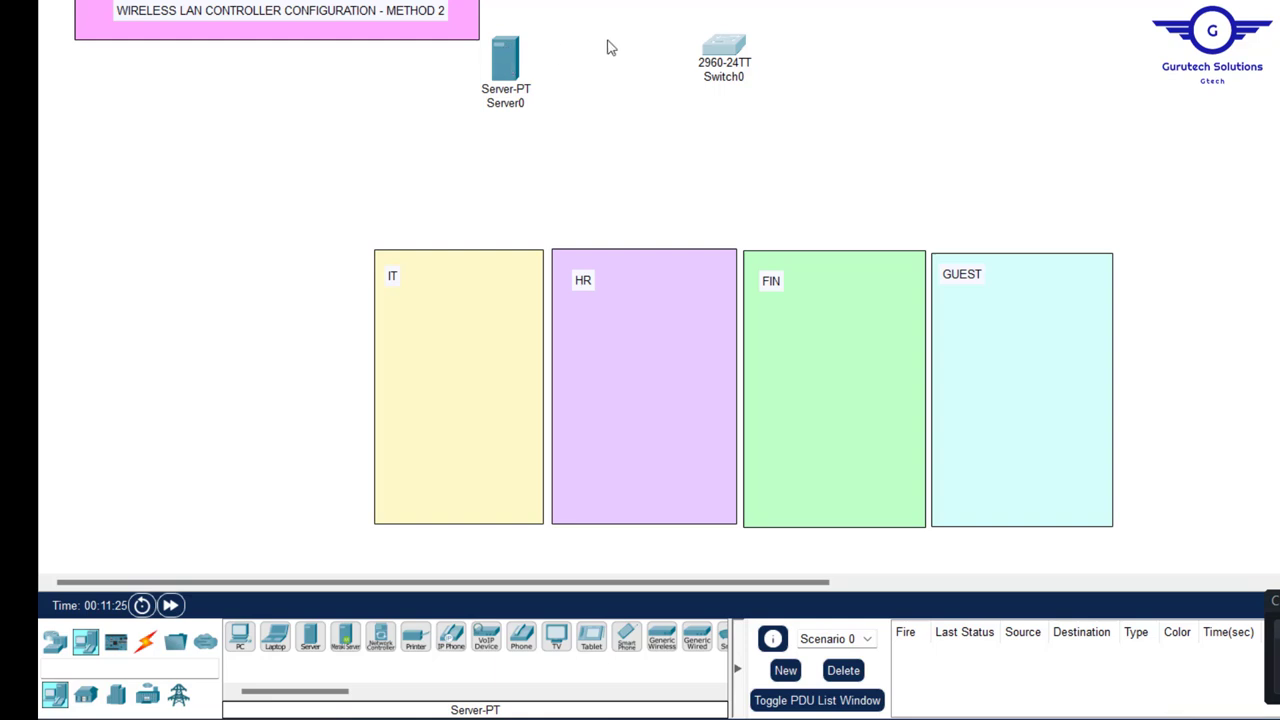
drag(512, 63, 512, 77)
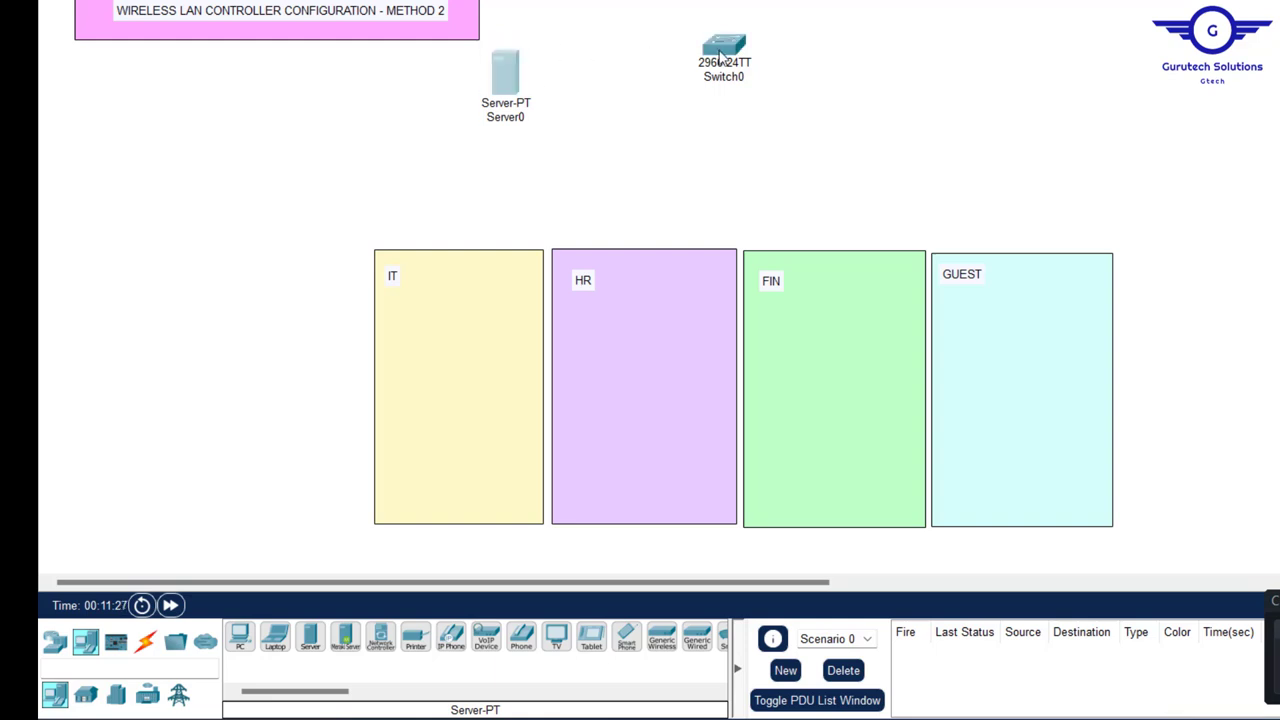
drag(720, 58, 728, 88)
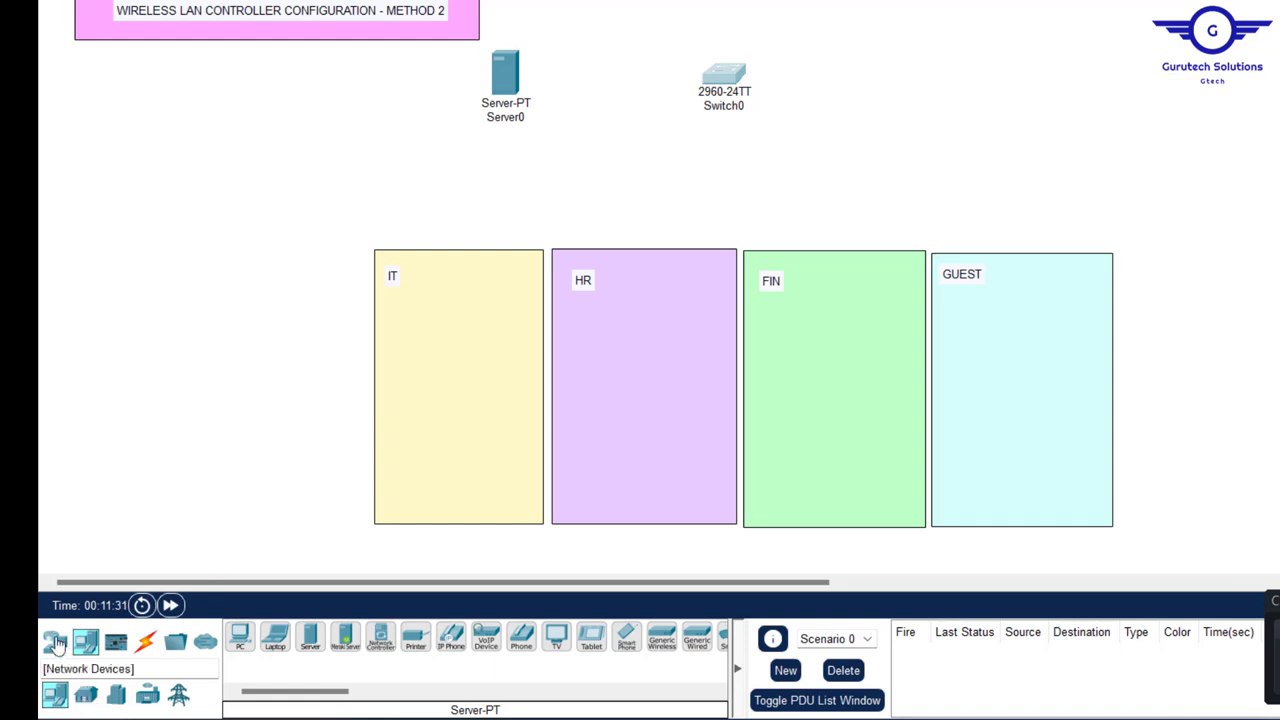
- Add a WLC-2504 wireless LAN controller to the right of the switch
click(56, 642)
click(146, 696)
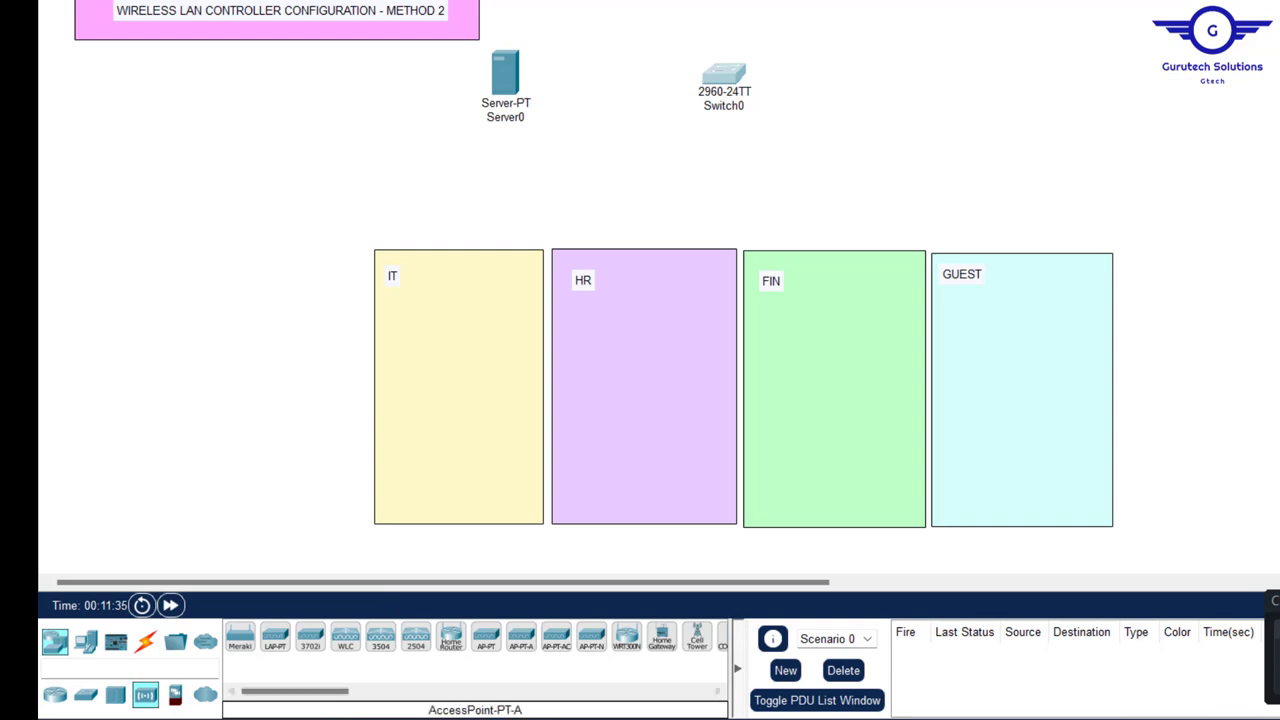
click(416, 640)
click(955, 75)
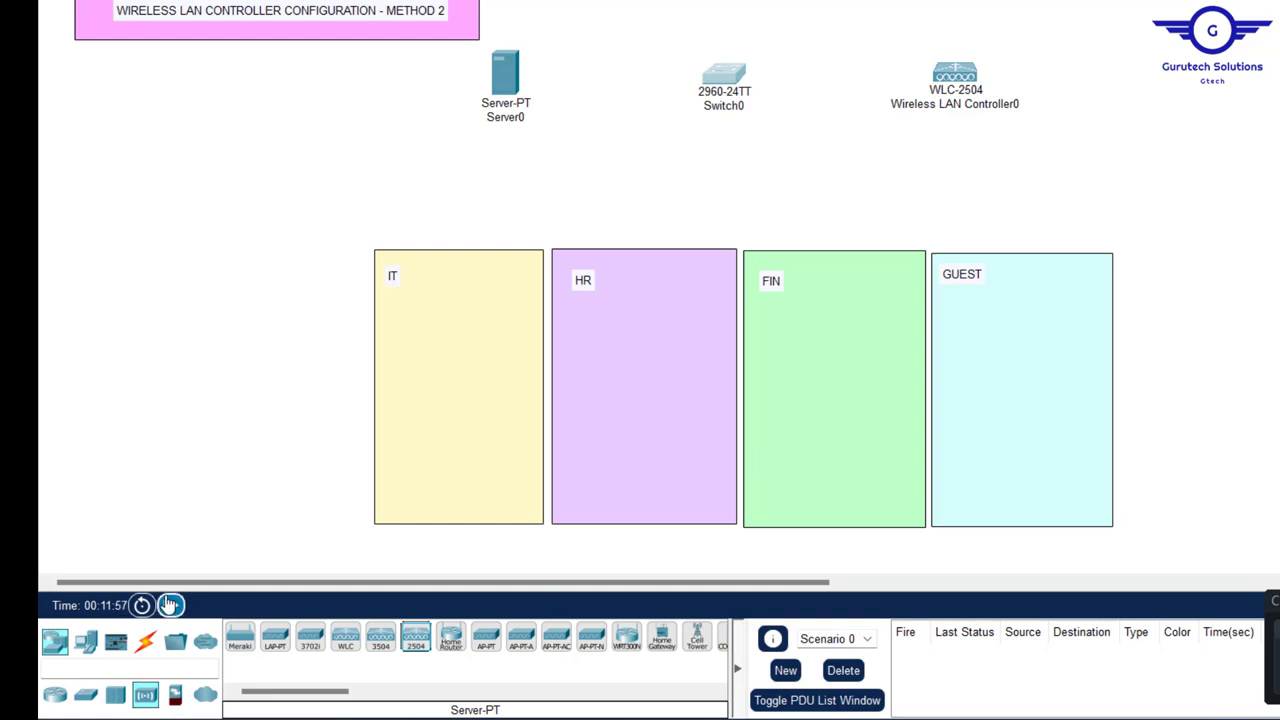
- Place PC0 at the top-right of the canvas
click(85, 641)
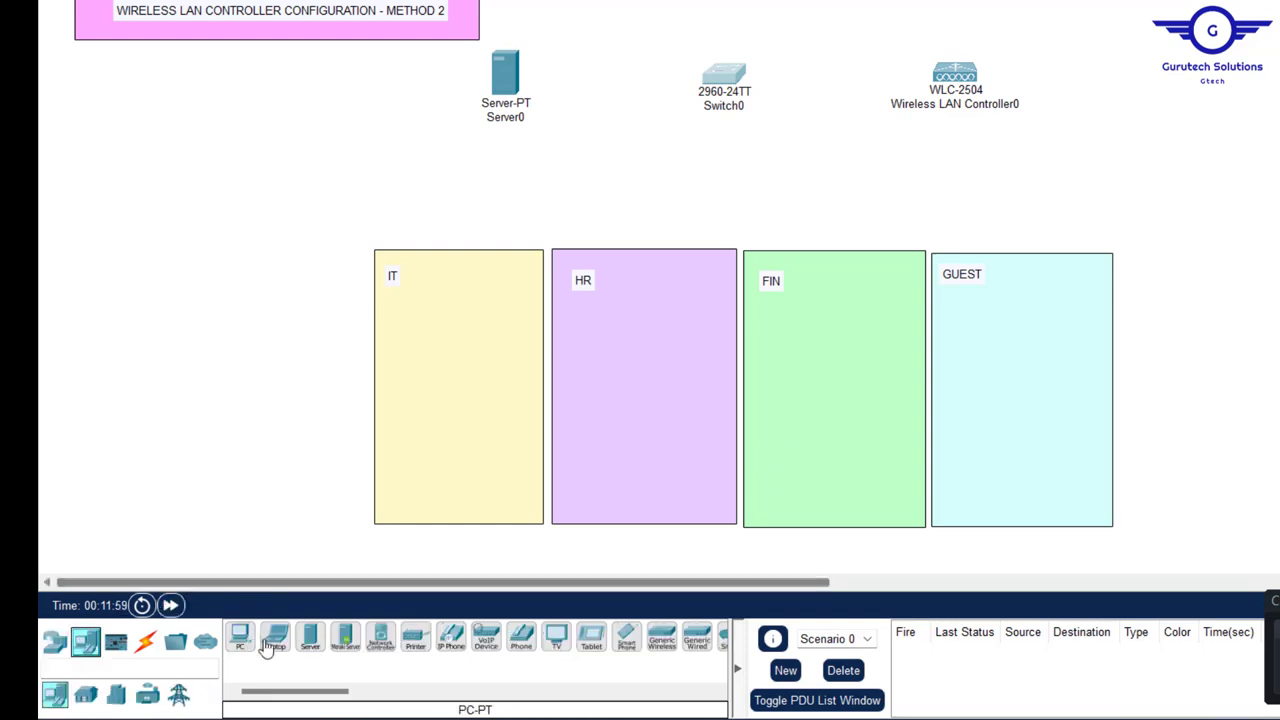
click(310, 636)
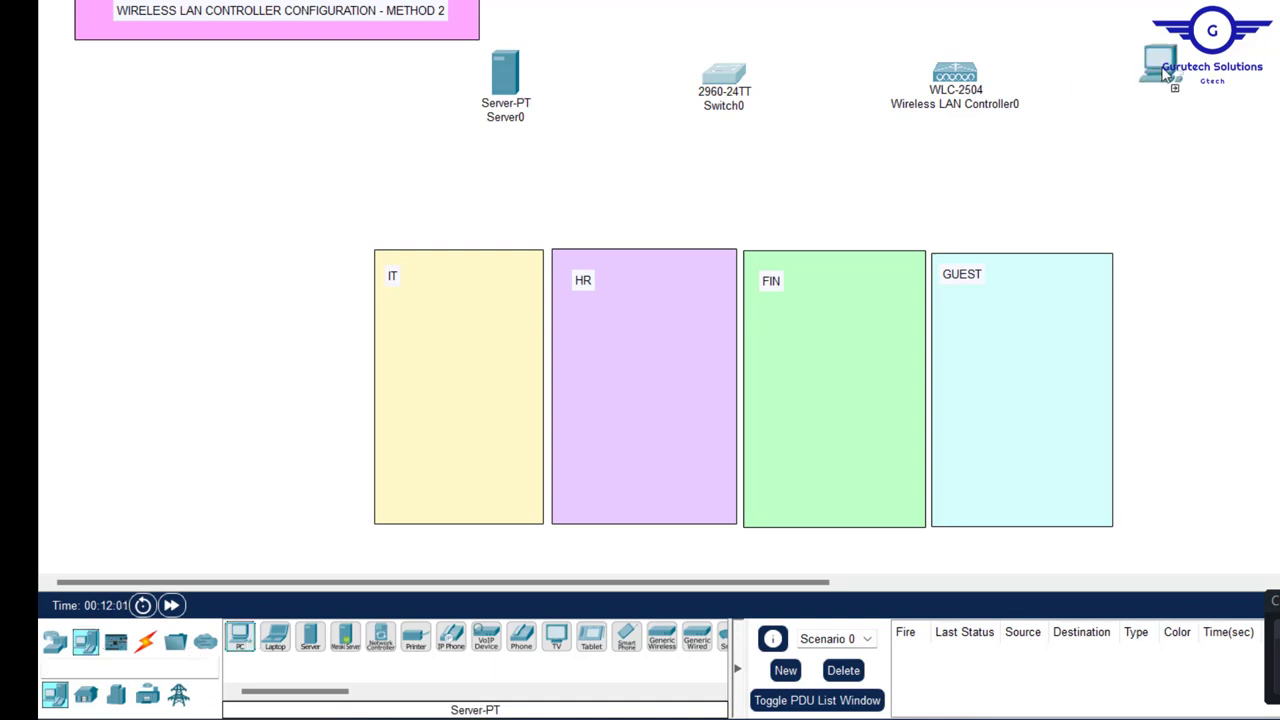
click(1238, 72)
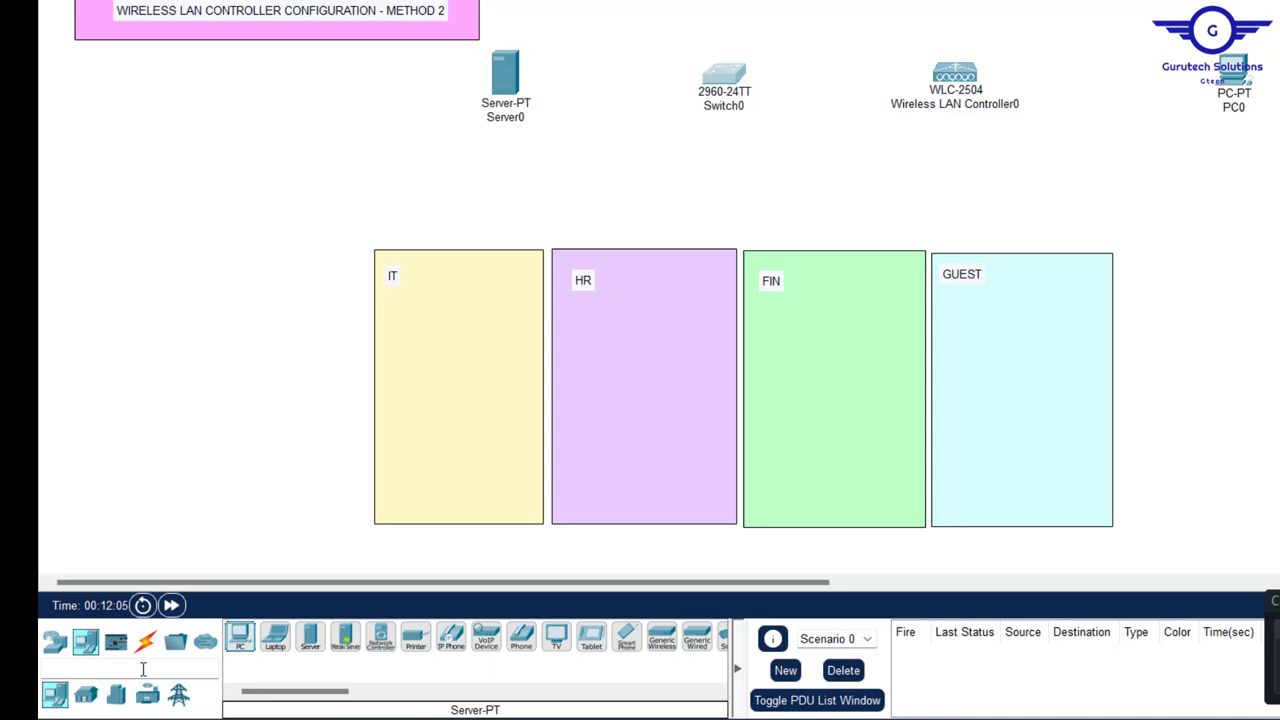
- Add a lightweight access point to each of the IT, HR, FIN and GUEST areas
click(54, 641)
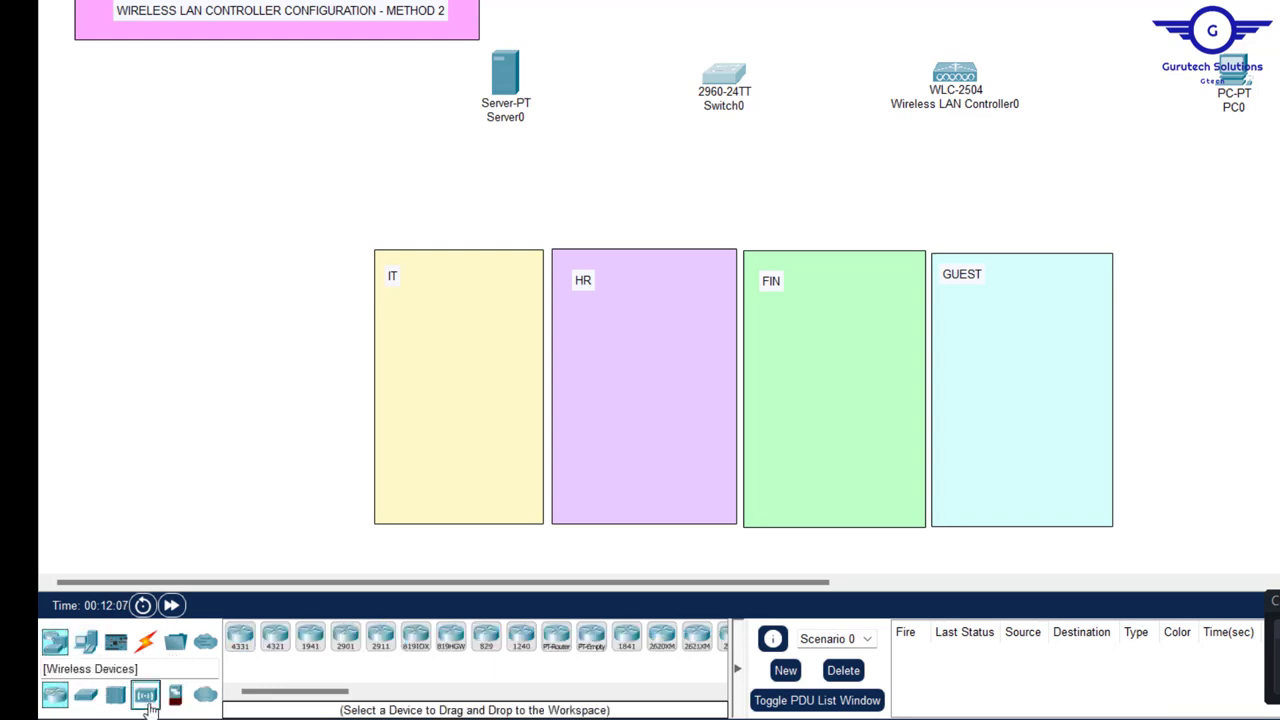
click(146, 696)
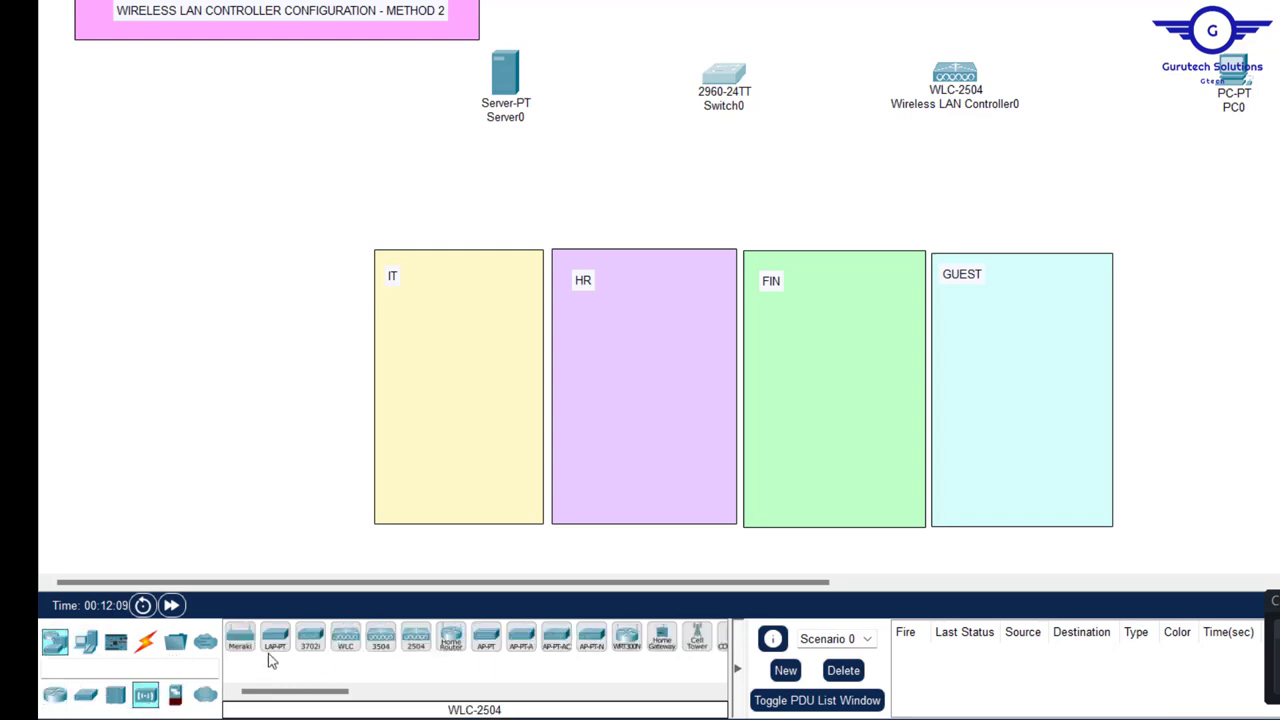
drag(274, 648, 456, 306)
drag(277, 648, 838, 306)
drag(275, 645, 1040, 322)
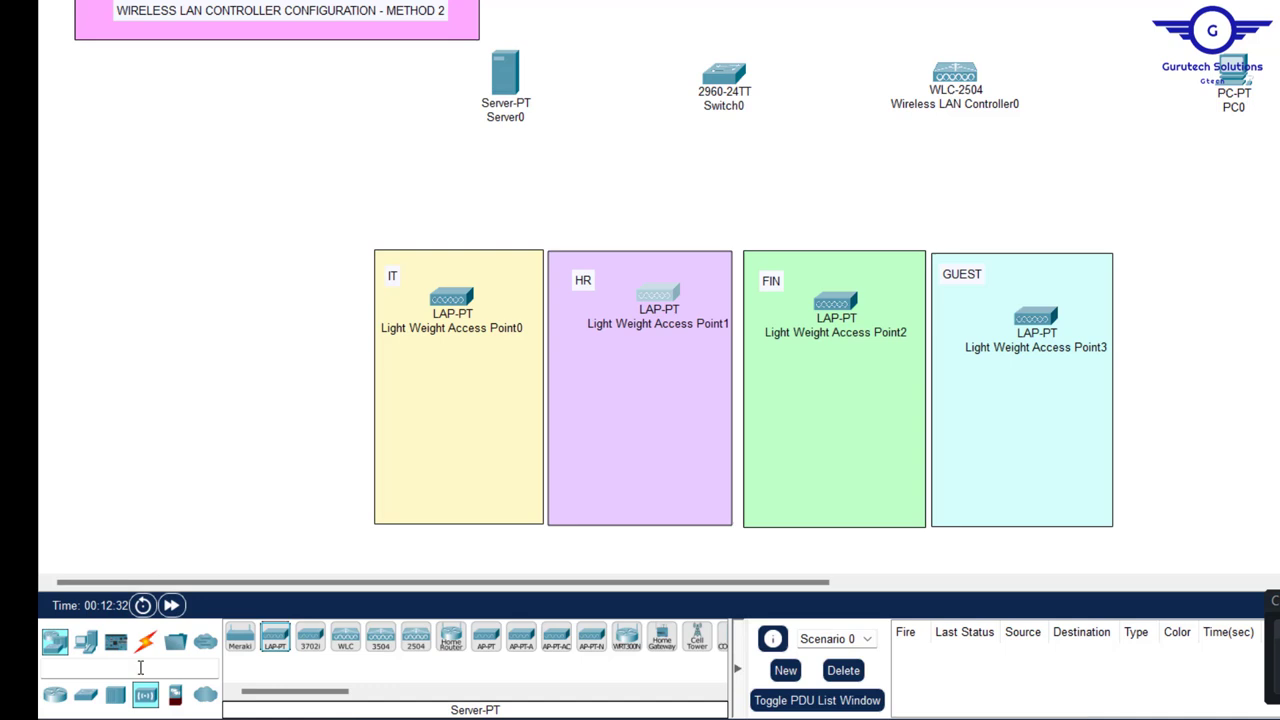
- Place a tablet in each department area, positioning Tablet PC3 under Access Point3 in GUEST
click(82, 641)
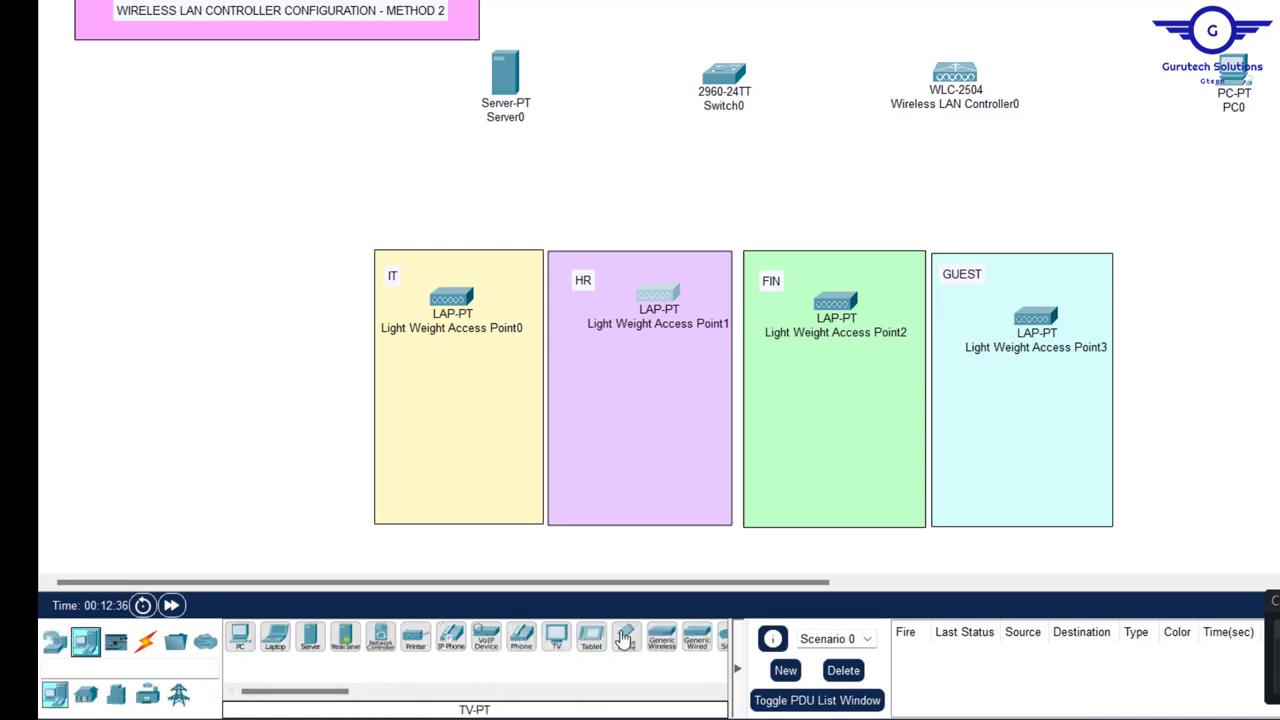
drag(590, 641, 463, 460)
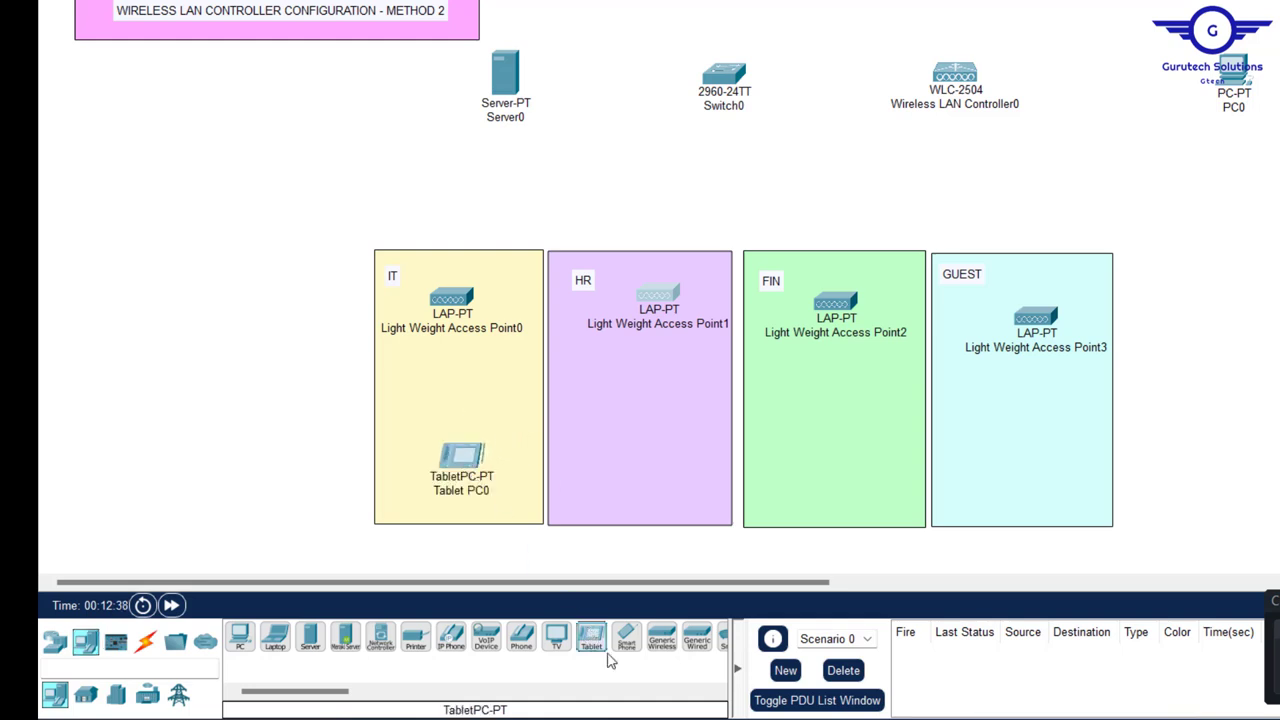
drag(591, 641, 646, 474)
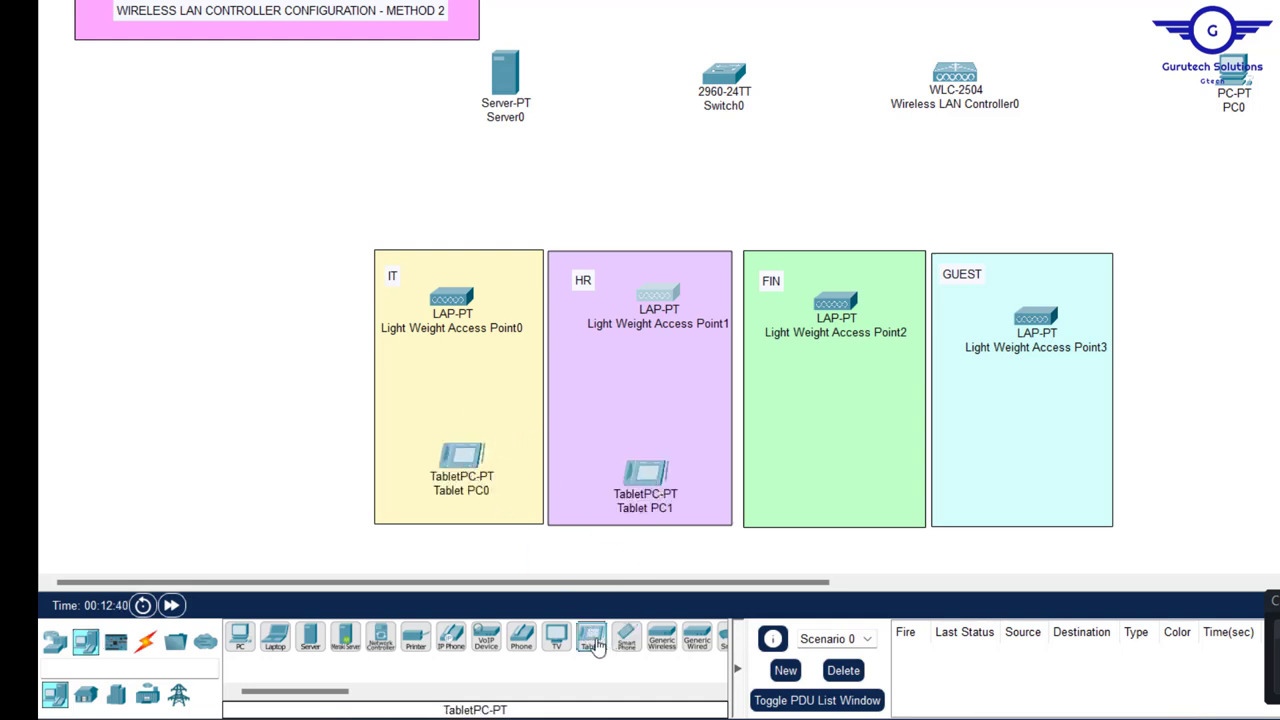
drag(591, 641, 853, 462)
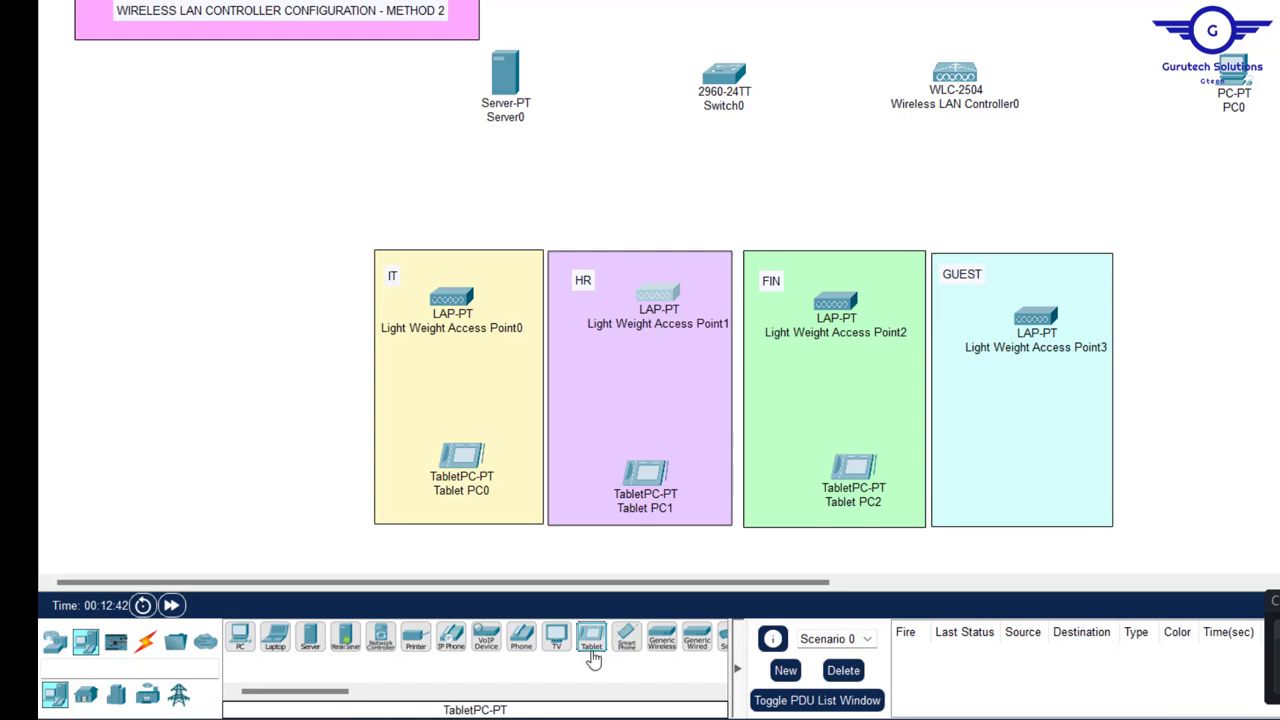
mouse_move(591, 641)
mouse_down()
mouse_move(1094, 402)
mouse_move(1020, 486)
mouse_move(1023, 500)
mouse_move(1031, 441)
mouse_move(1033, 498)
mouse_up()
drag(1090, 437, 1088, 424)
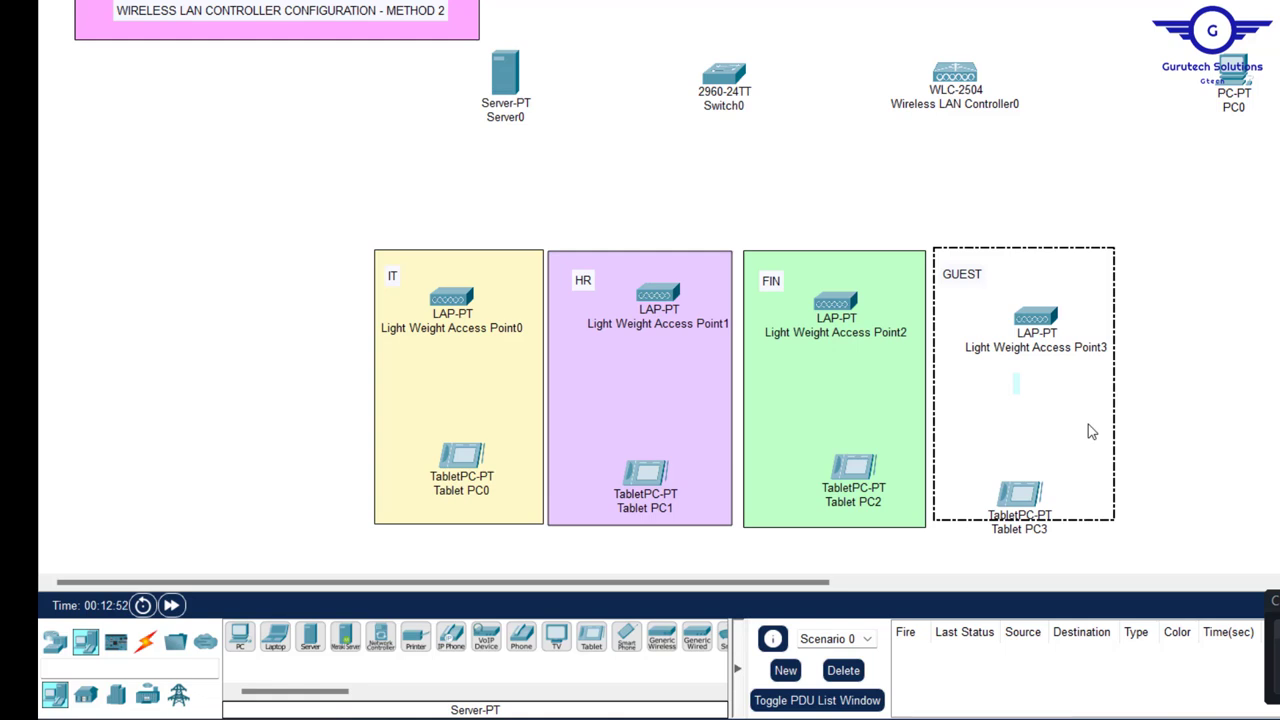
click(1020, 498)
drag(1021, 460, 1027, 460)
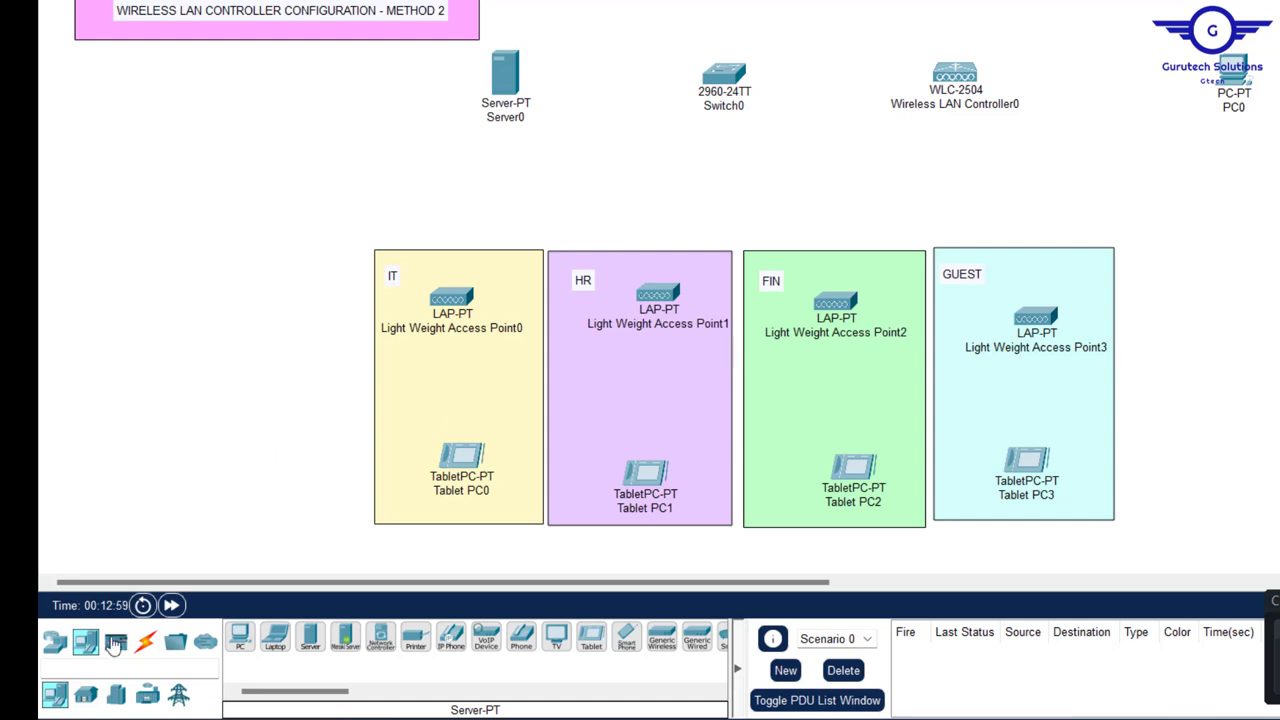
- Using automatic cables, connect Server0 and the WLC to Switch0, and PC0 to the WLC
click(148, 641)
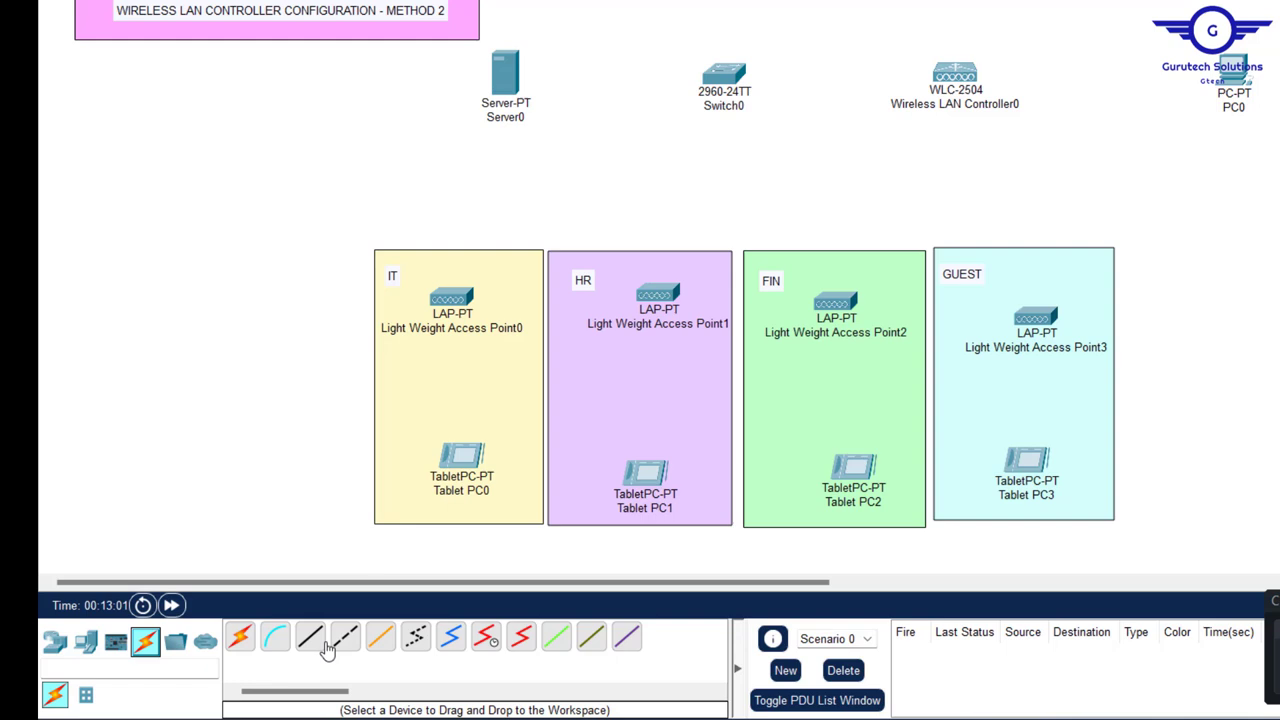
click(240, 637)
click(505, 75)
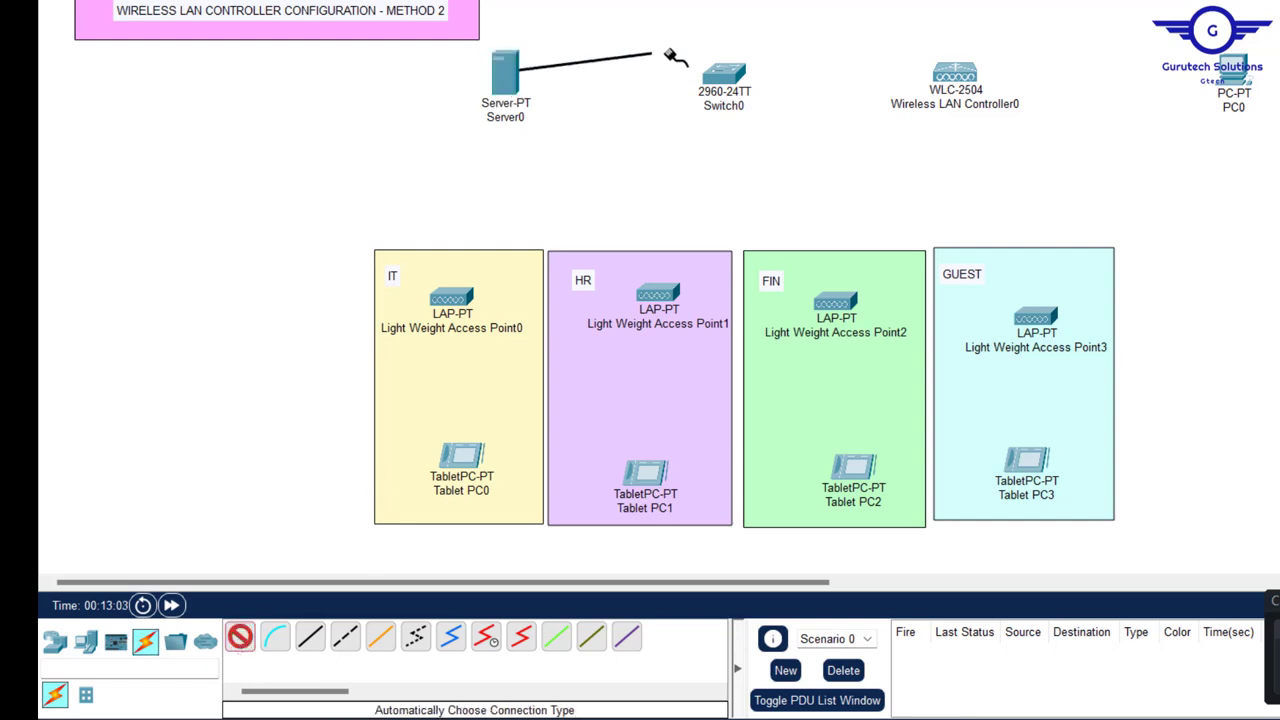
click(722, 73)
click(240, 637)
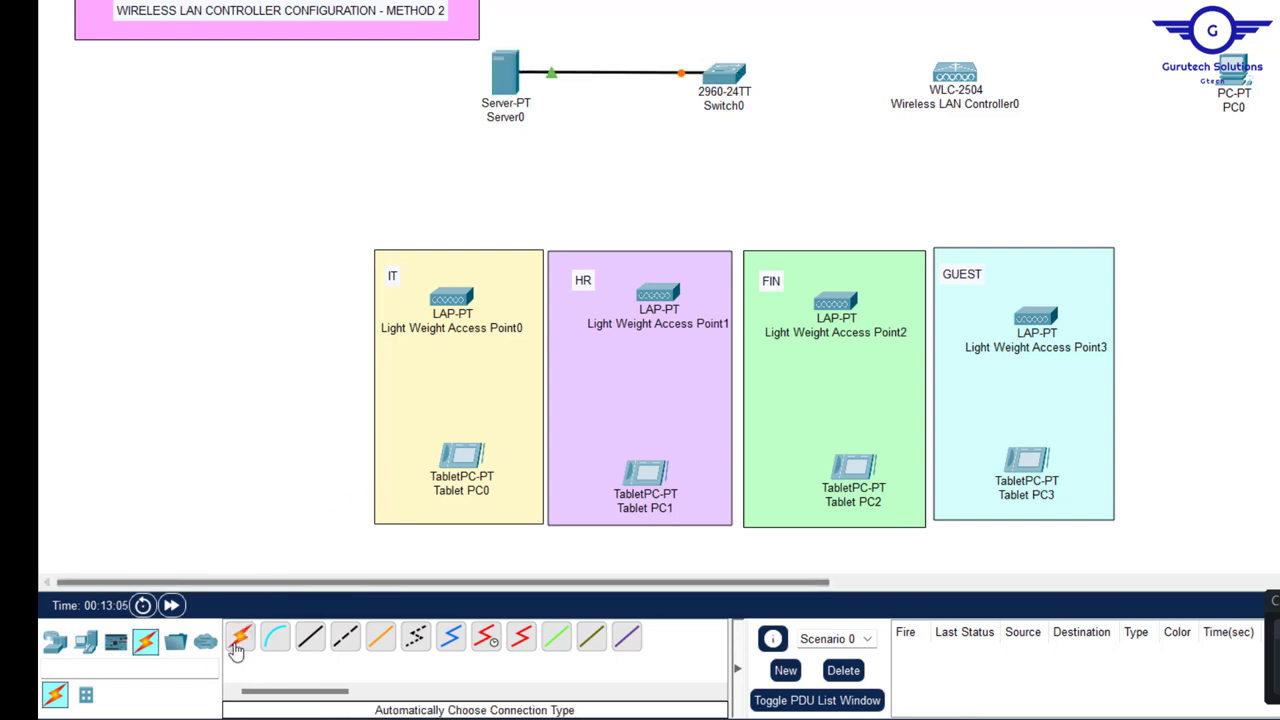
click(722, 70)
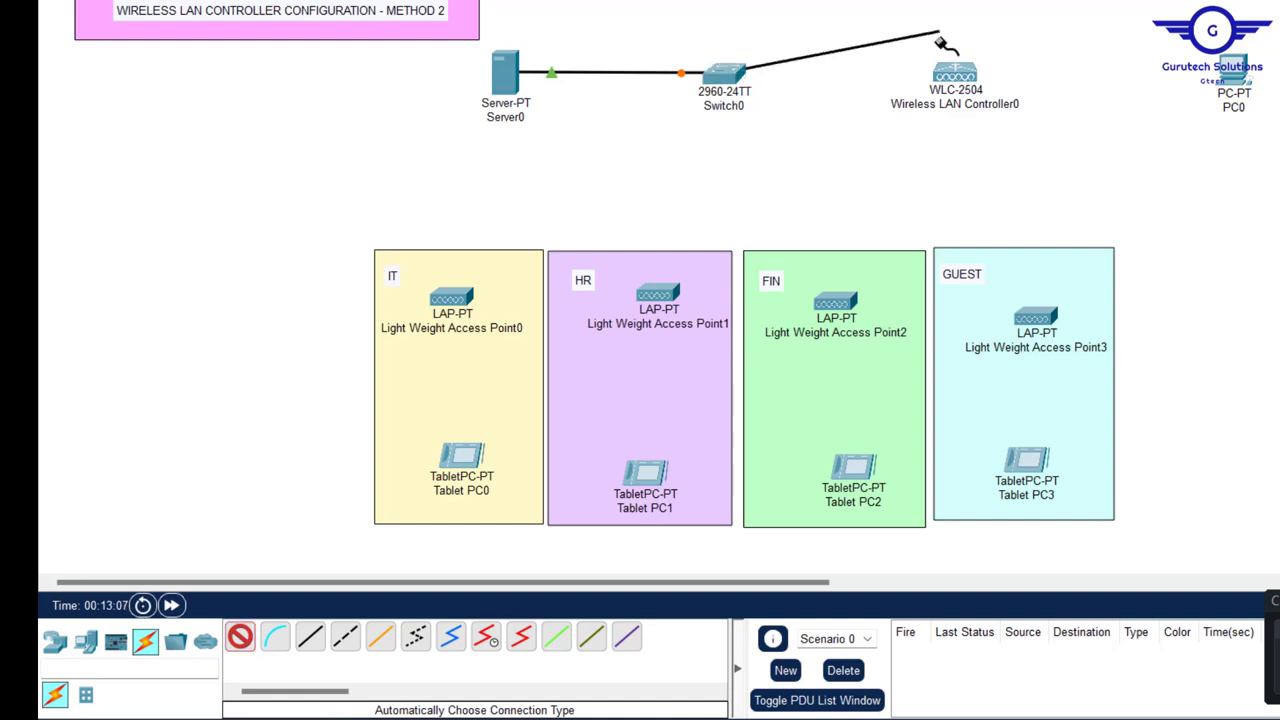
click(955, 72)
click(240, 639)
click(957, 73)
click(1234, 72)
- Cable Access Points 0 through 3 to Switch0
click(240, 637)
click(722, 75)
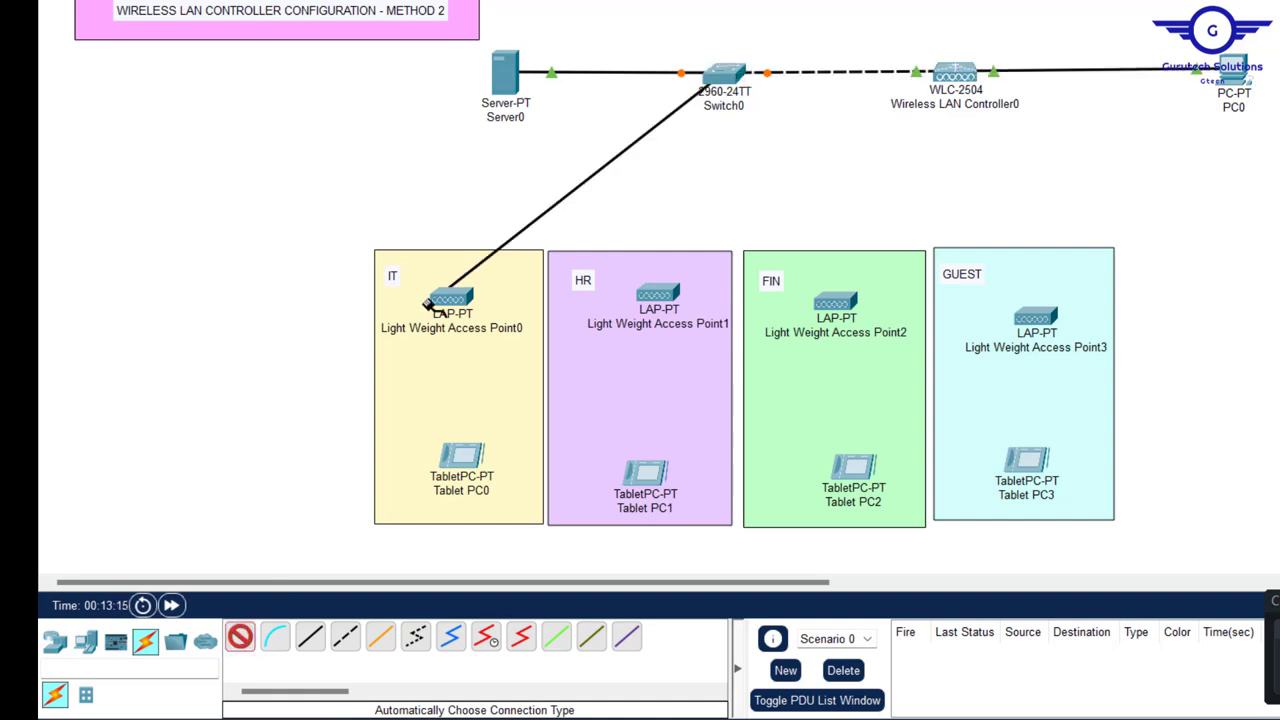
click(447, 298)
click(240, 637)
click(722, 75)
click(657, 293)
click(240, 639)
click(722, 75)
click(834, 301)
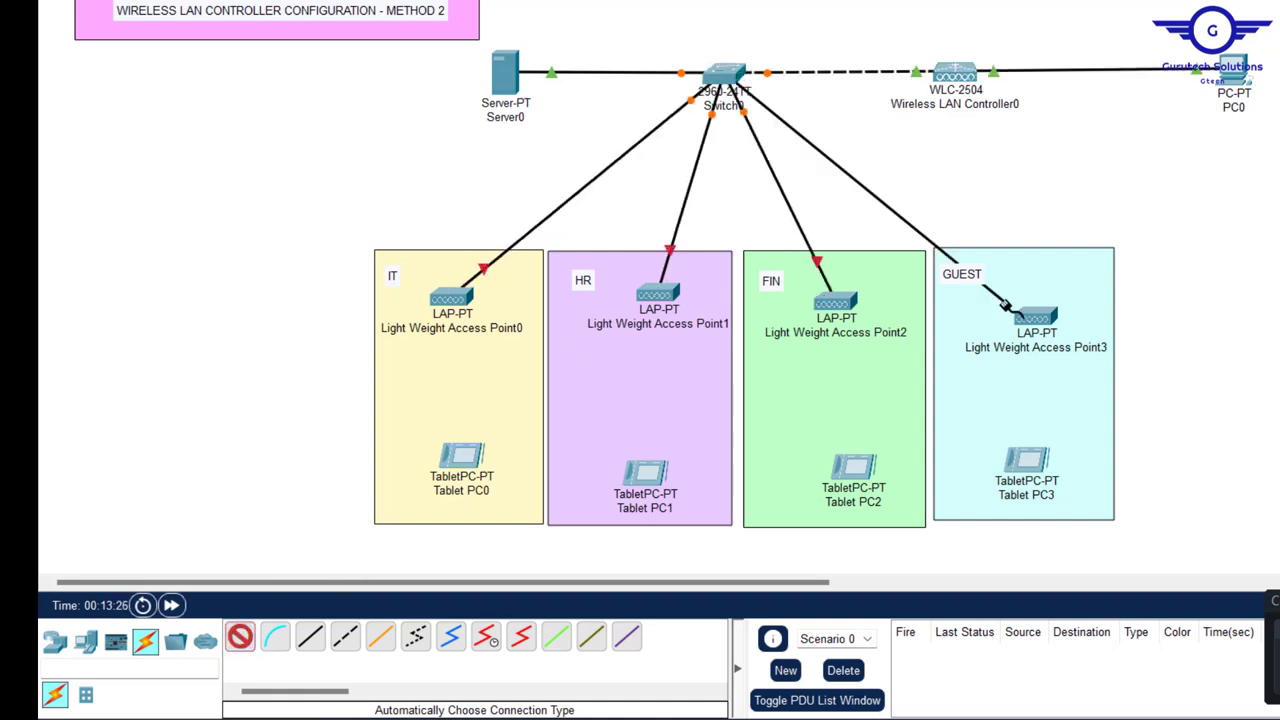
click(1033, 316)
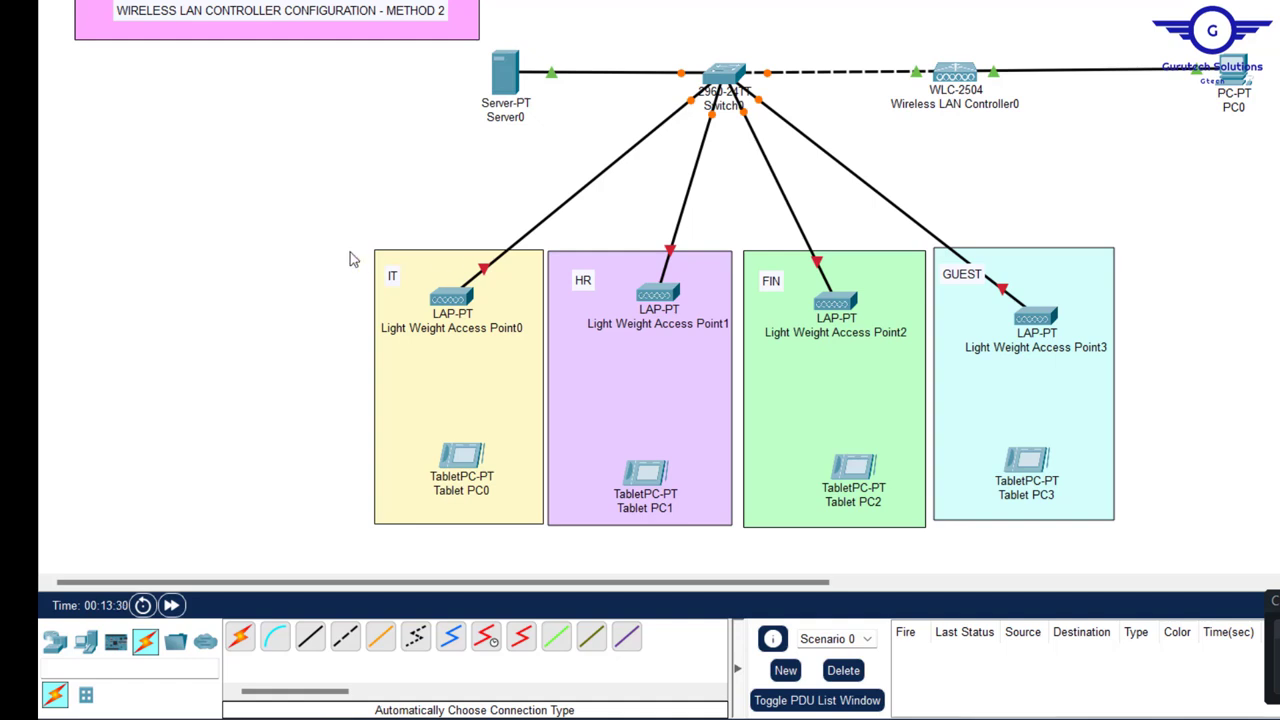
- Add a note reading 'NET- 192.168.10.0/24' to the left of Server0
click(249, 154)
text(NET- )
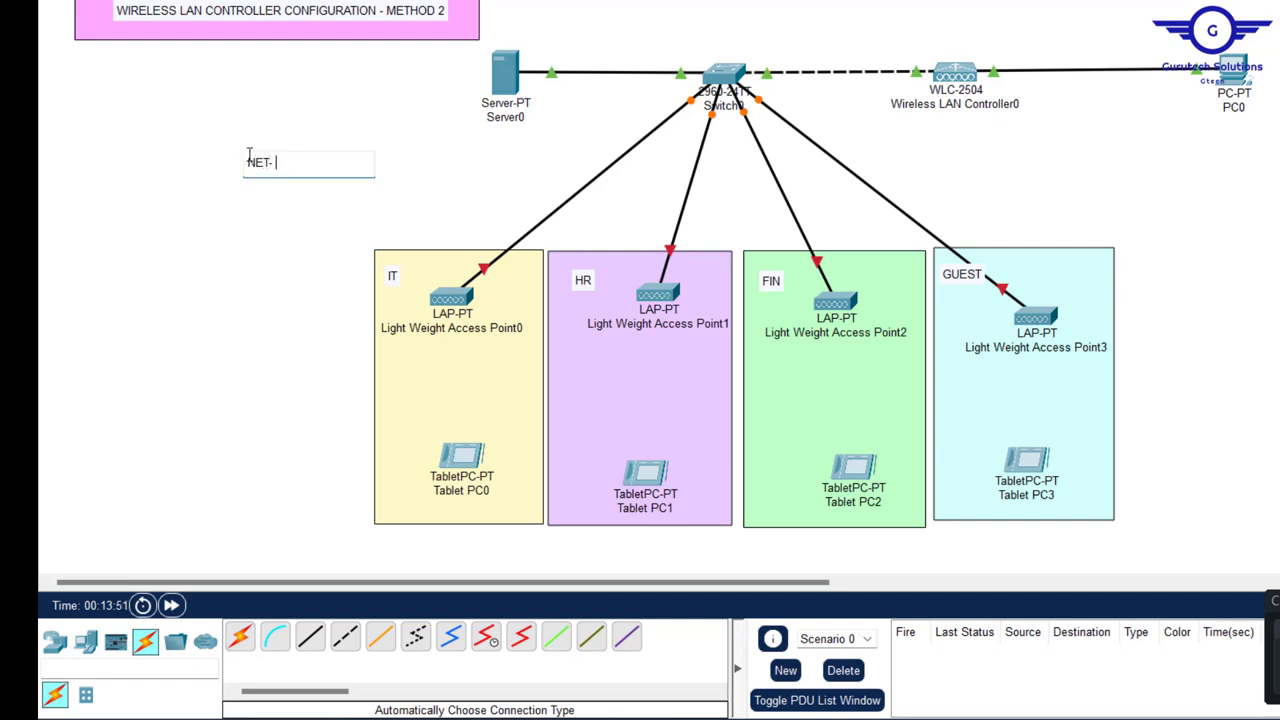
text(192.168.10.0/24)
key(Return)
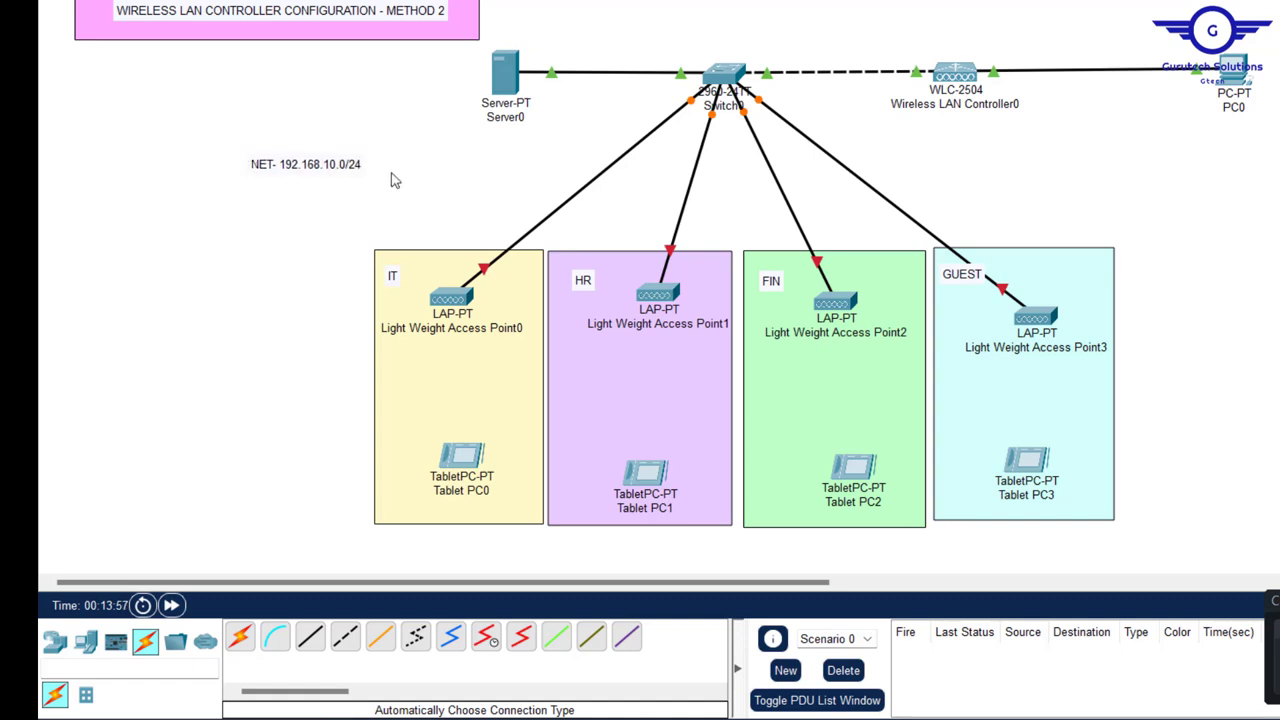
mouse_move(342, 170)
mouse_down()
mouse_move(366, 163)
mouse_move(323, 160)
mouse_move(325, 173)
mouse_up()
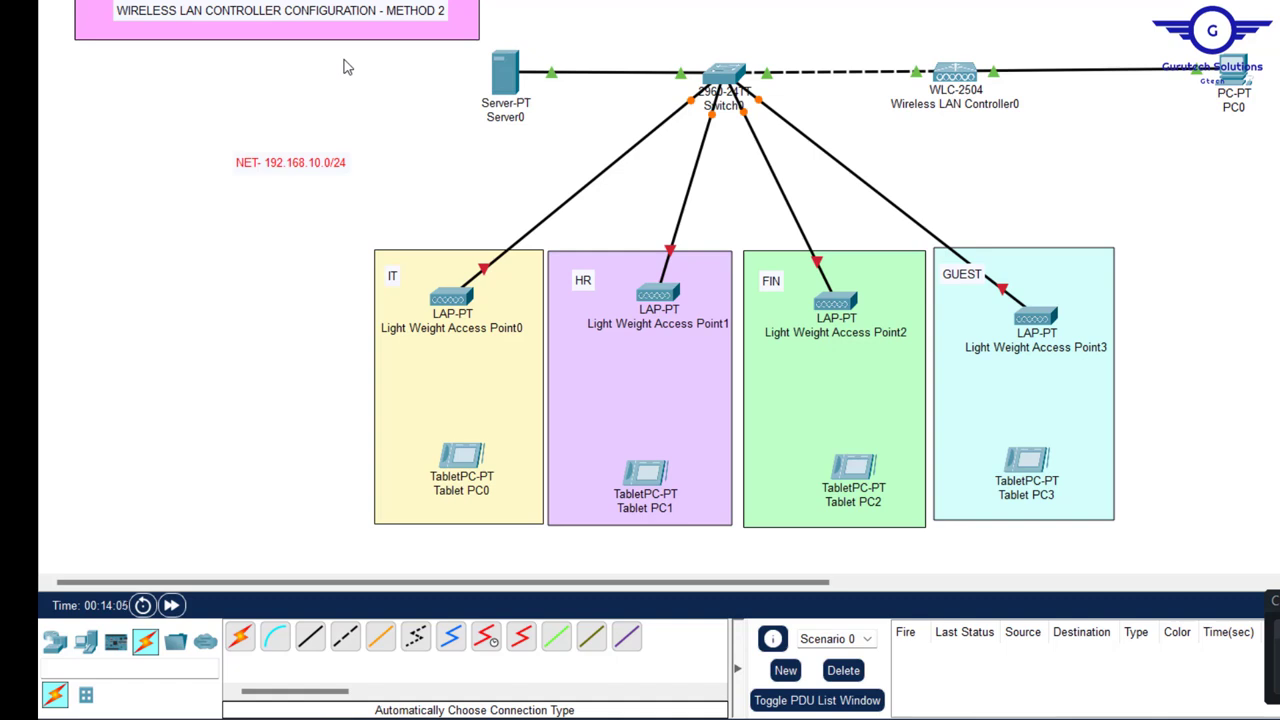
click(1133, 160)
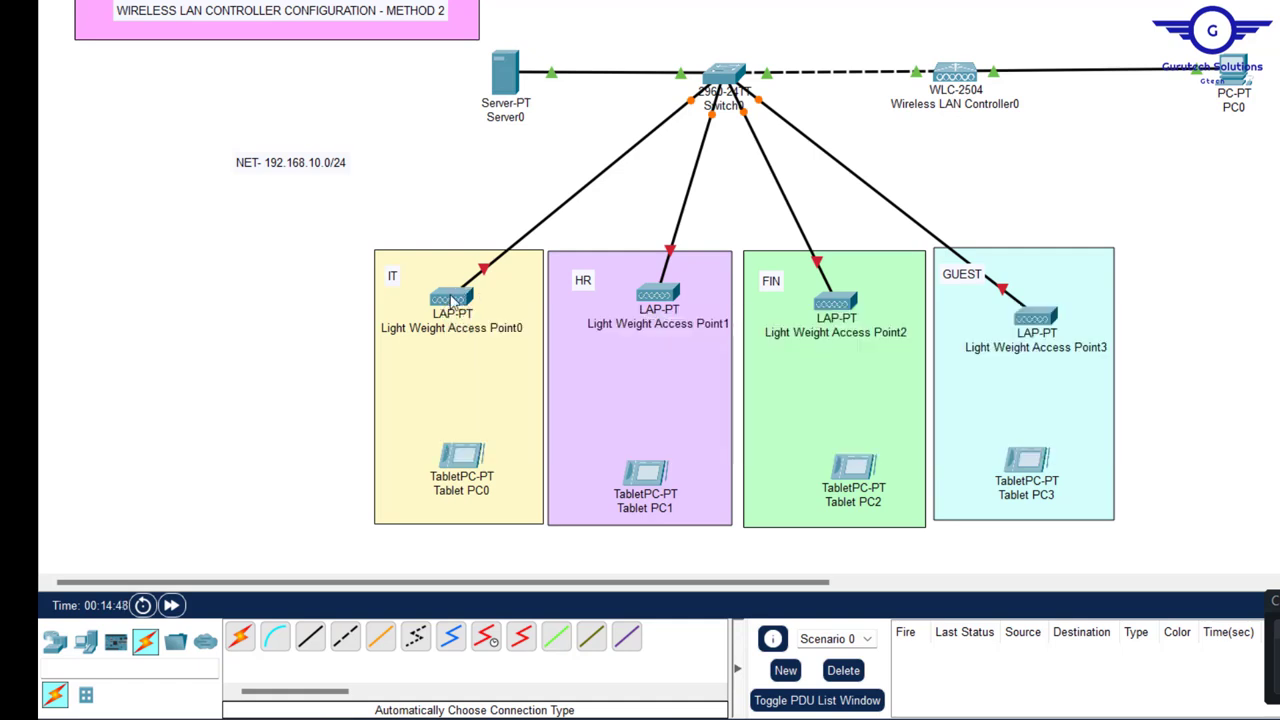
mouse_move(452, 300)
mouse_move(836, 302)
drag(206, 133, 536, 250)
mouse_move(371, 195)
mouse_down()
mouse_move(430, 200)
mouse_move(470, 225)
mouse_move(368, 180)
mouse_move(393, 188)
mouse_up()
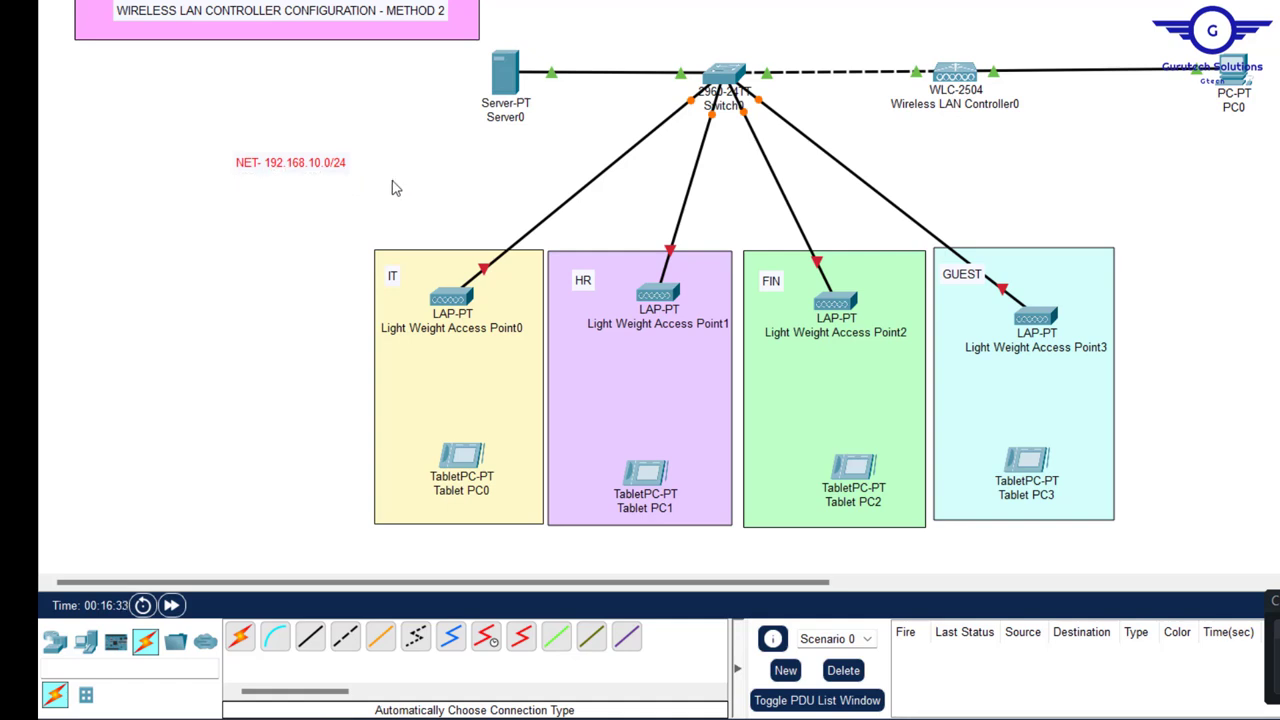
click(365, 221)
- Plug the ACCESS_POINT_POWER_ADAPTER into Light Weight Access Point0
click(451, 296)
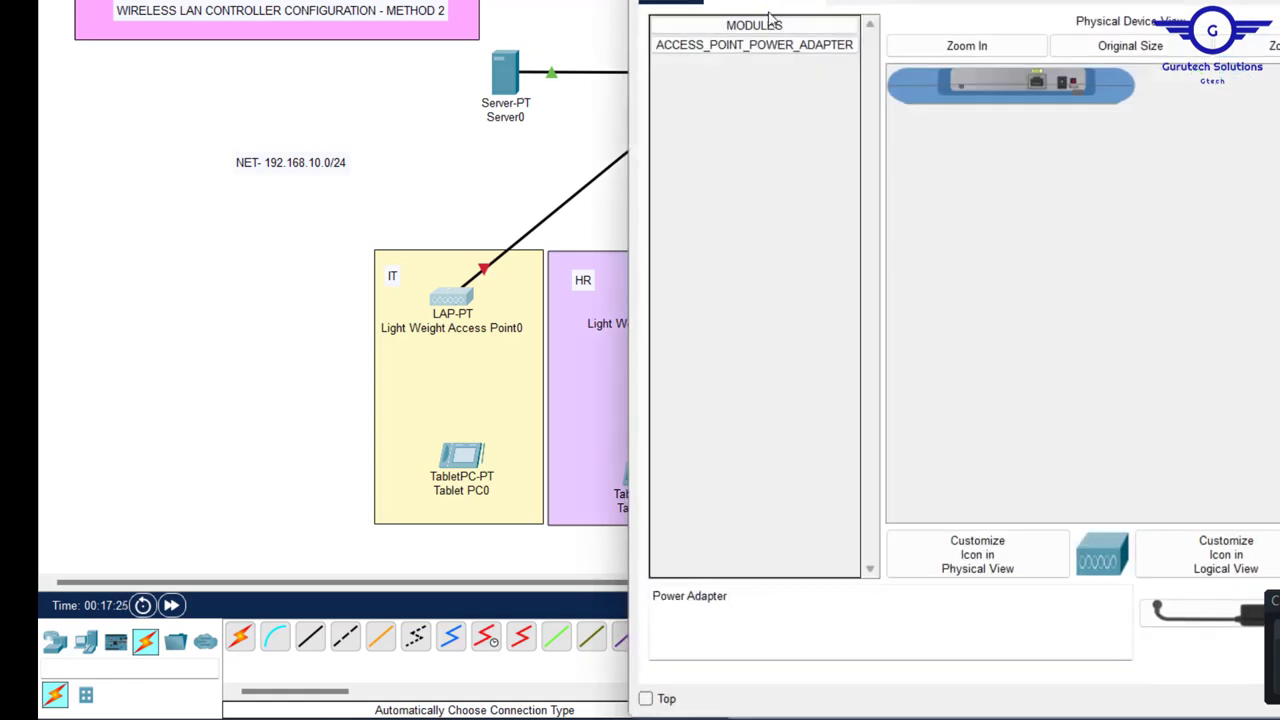
drag(741, 44, 1062, 84)
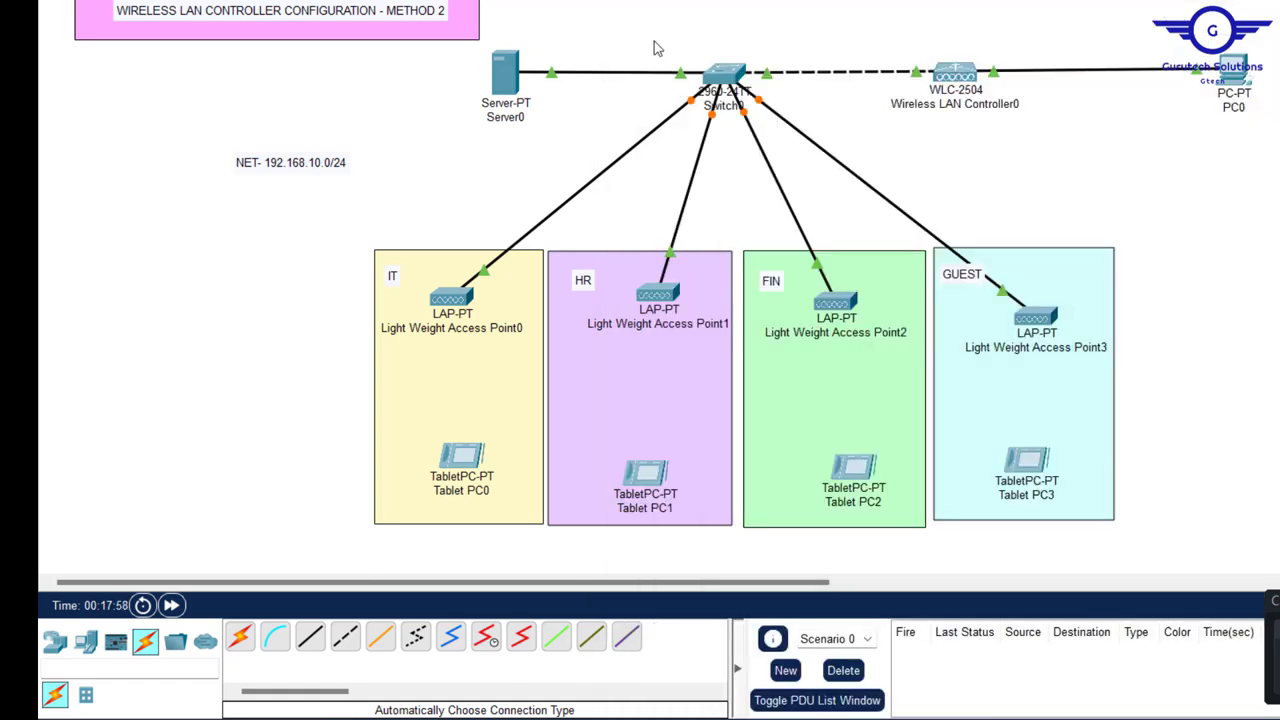
- Select Switch0 and wait for all its port lights to turn green
drag(647, 37, 812, 120)
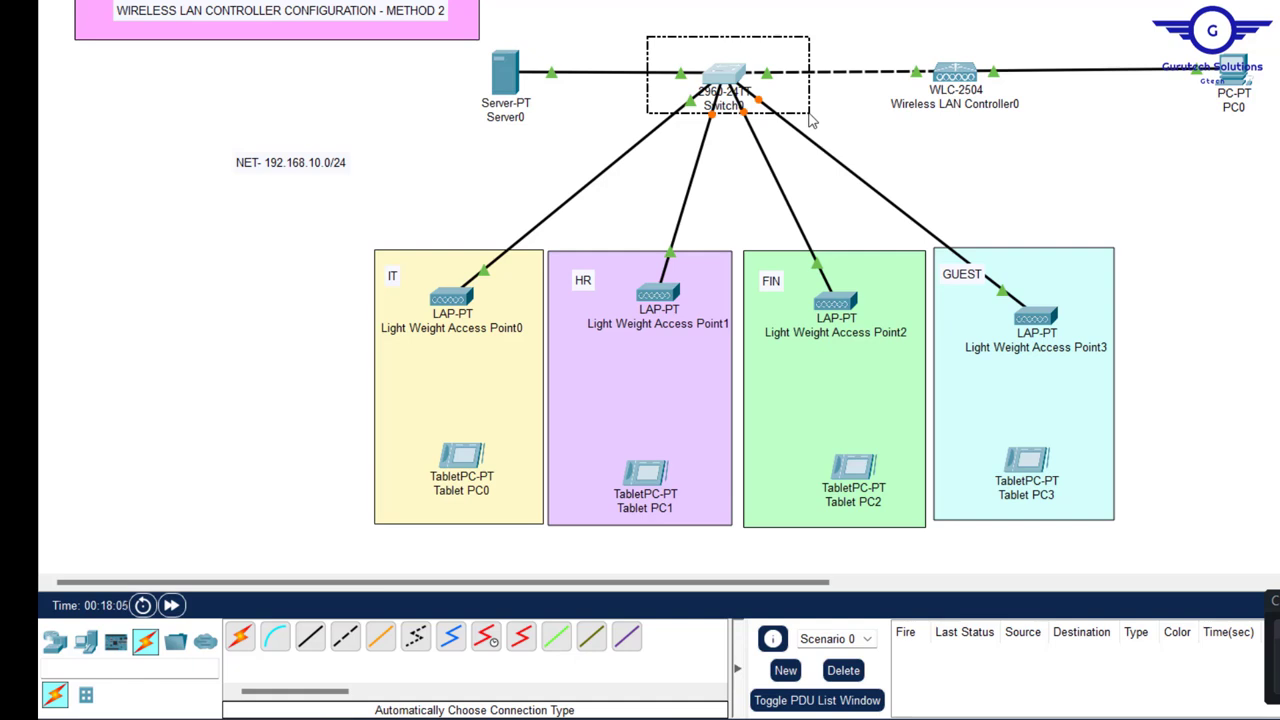
drag(812, 120, 812, 120)
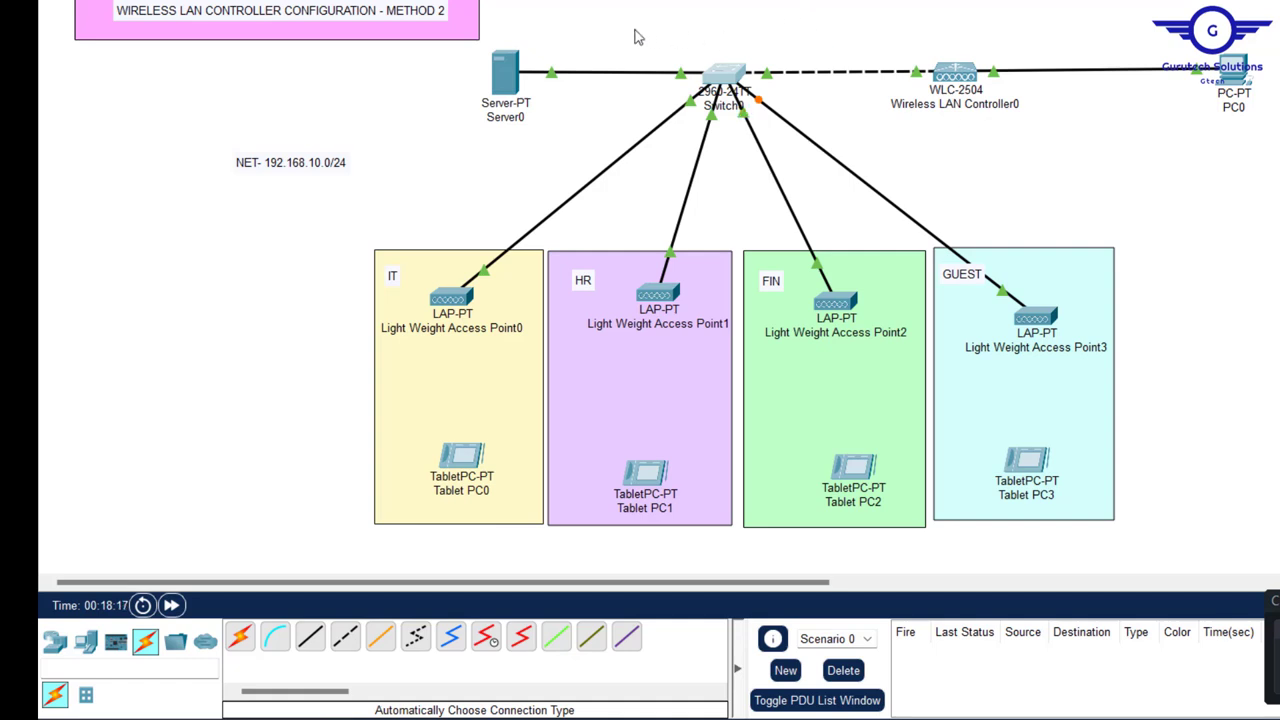
drag(635, 30, 830, 148)
mouse_move(513, 67)
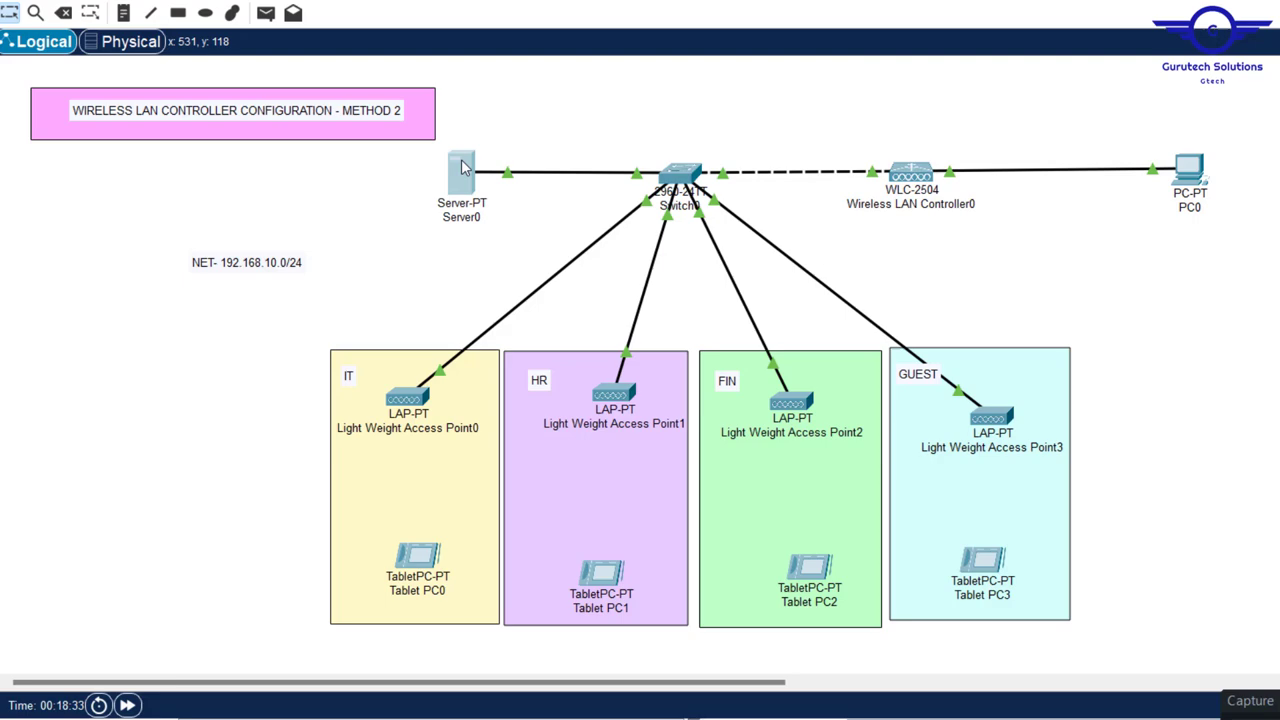
- In Server0's IP Configuration, enter the static address 192.168.10.10
click(505, 70)
click(792, 130)
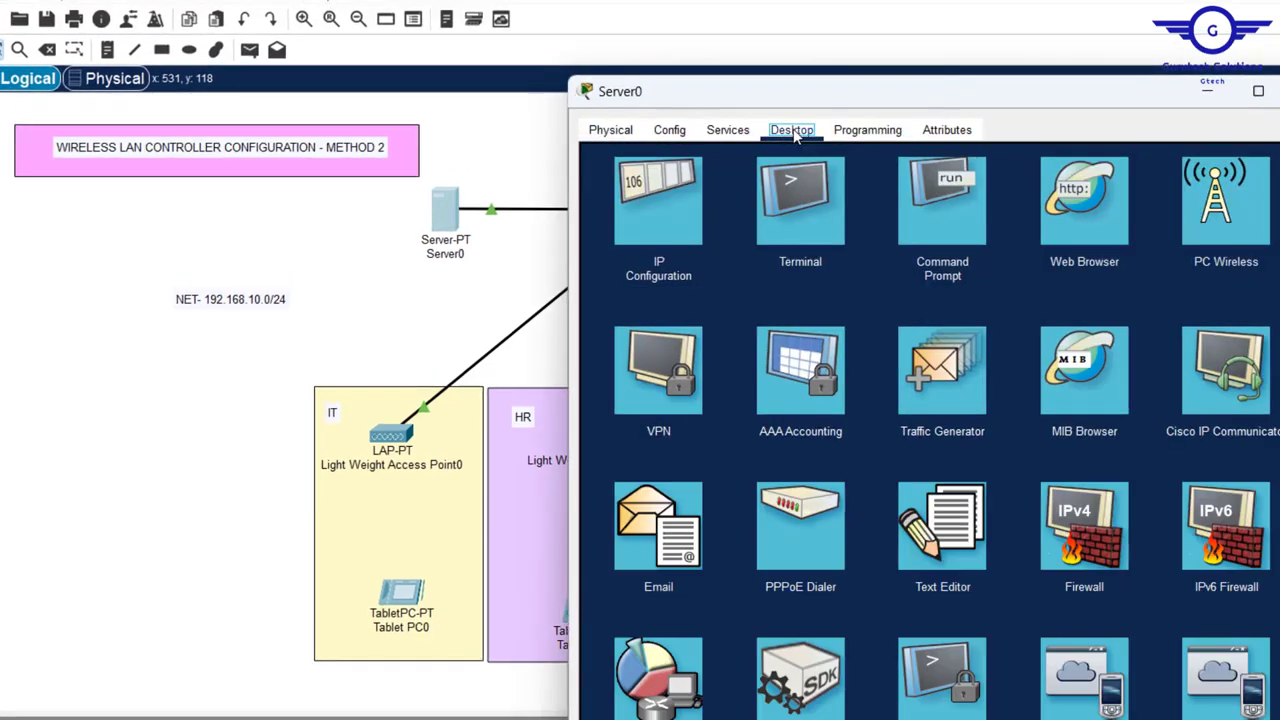
click(677, 198)
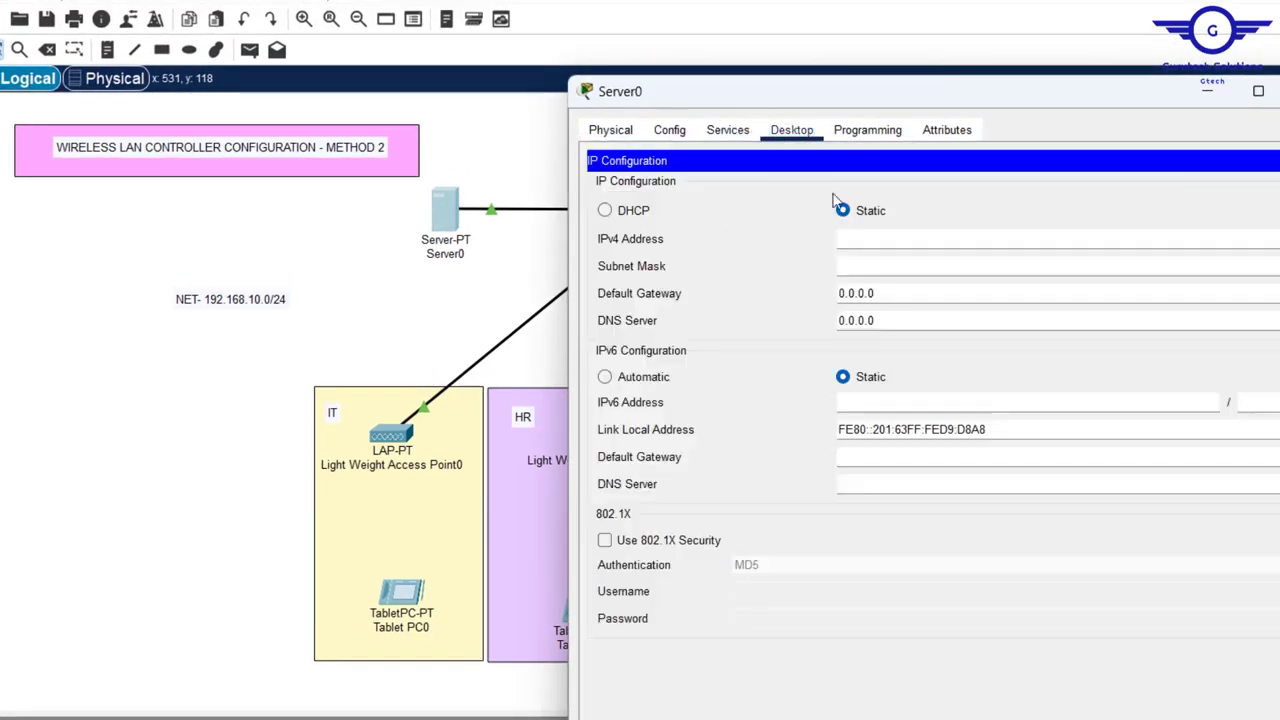
click(864, 240)
text(192.168.10.10)
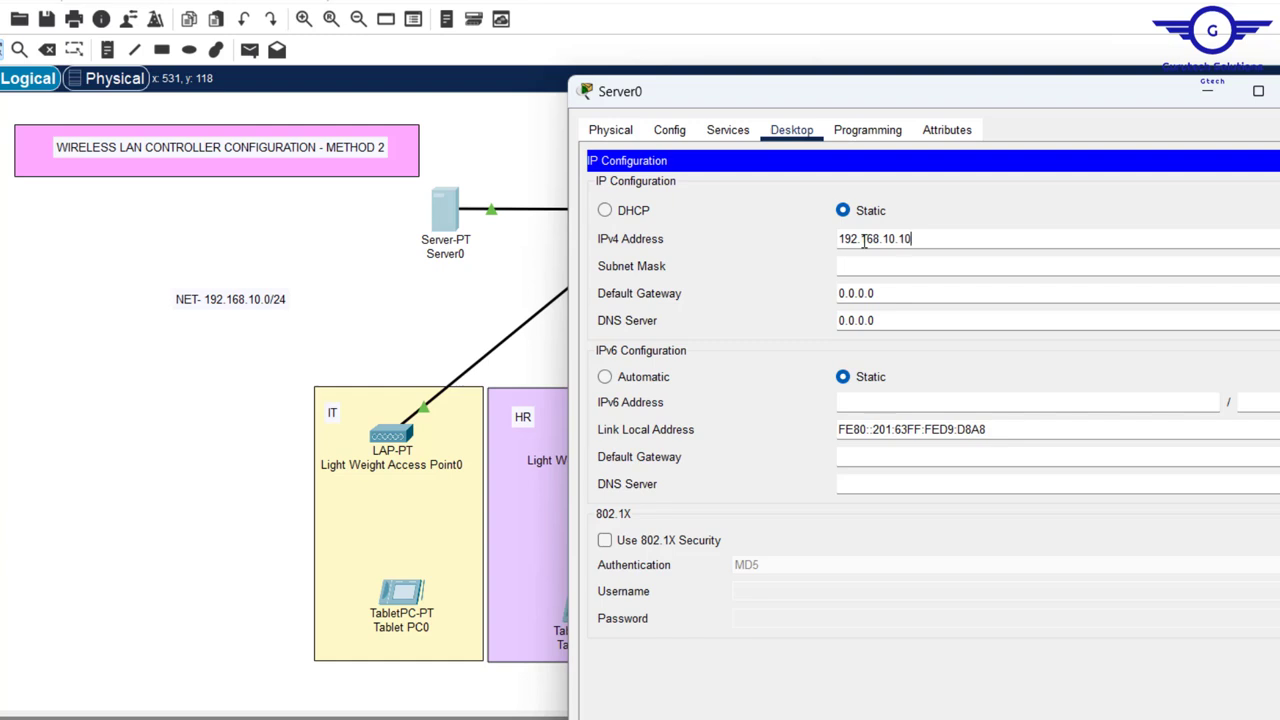
drag(971, 244, 562, 208)
key(ctrl+c)
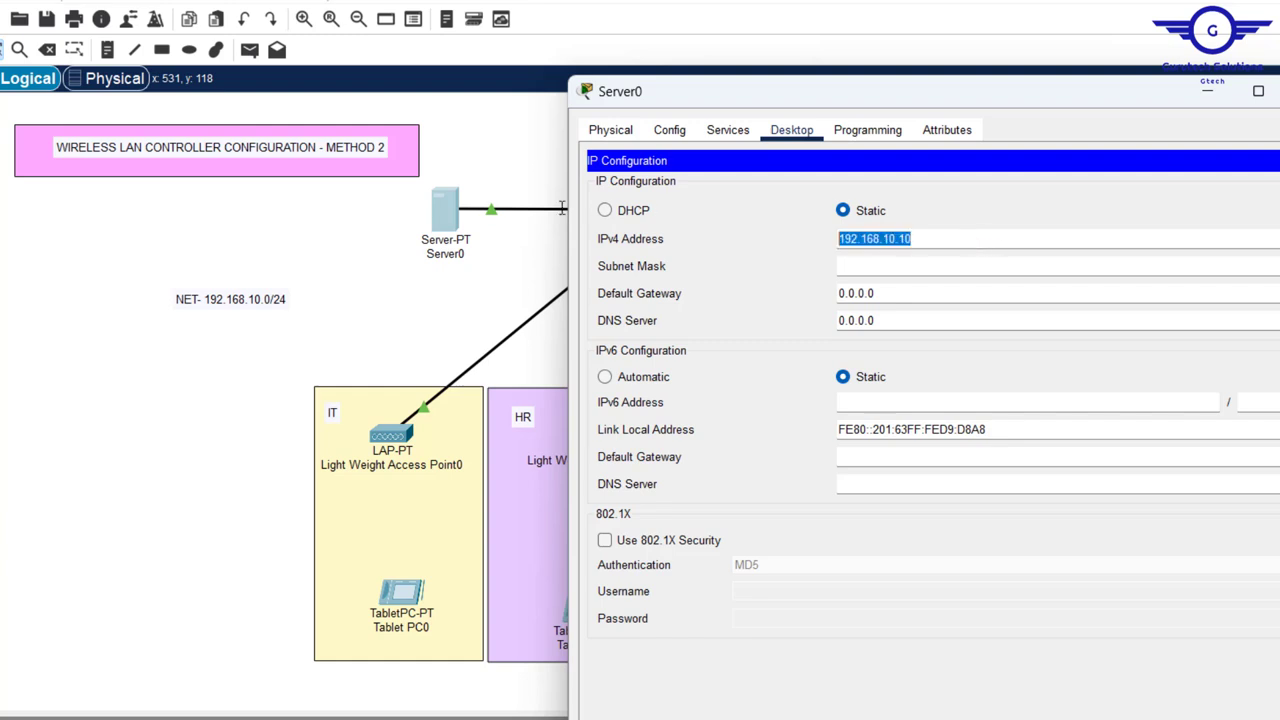
- Set mask 255.255.255.0, gateway 192.168.10.1 and DNS server 192.168.10.10
click(863, 263)
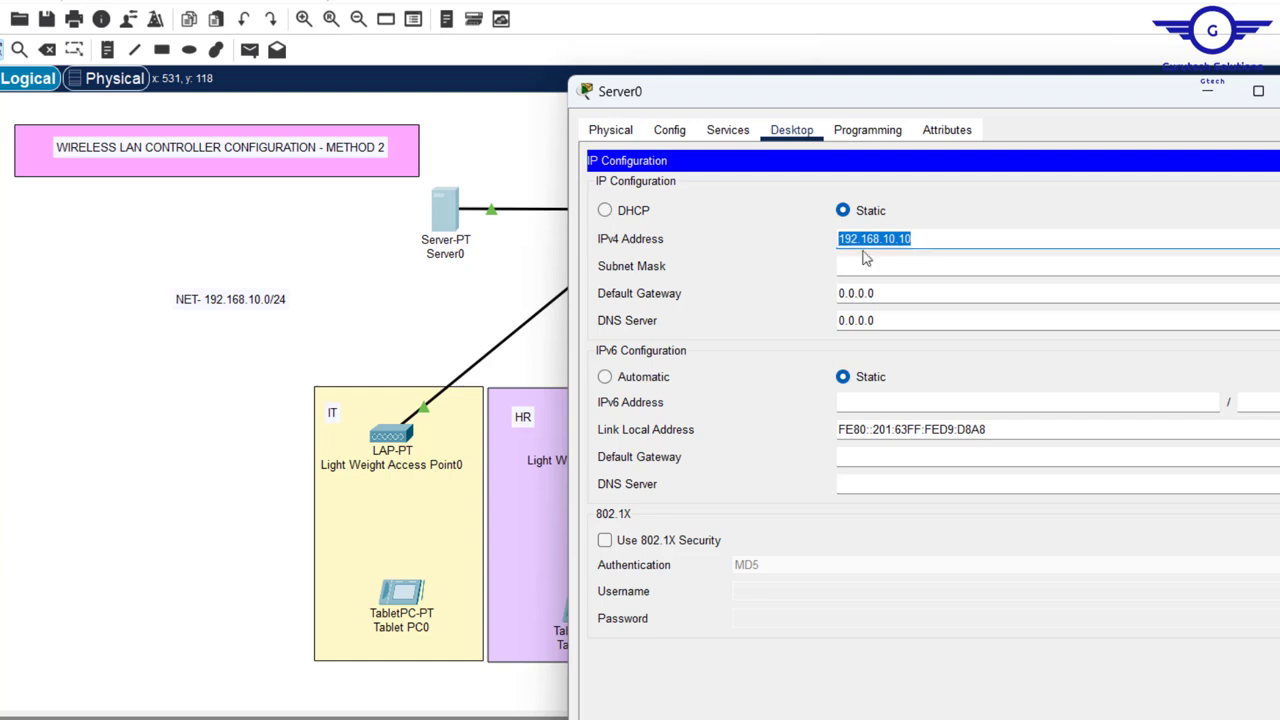
click(920, 297)
key(ctrl+a)
key(ctrl+v)
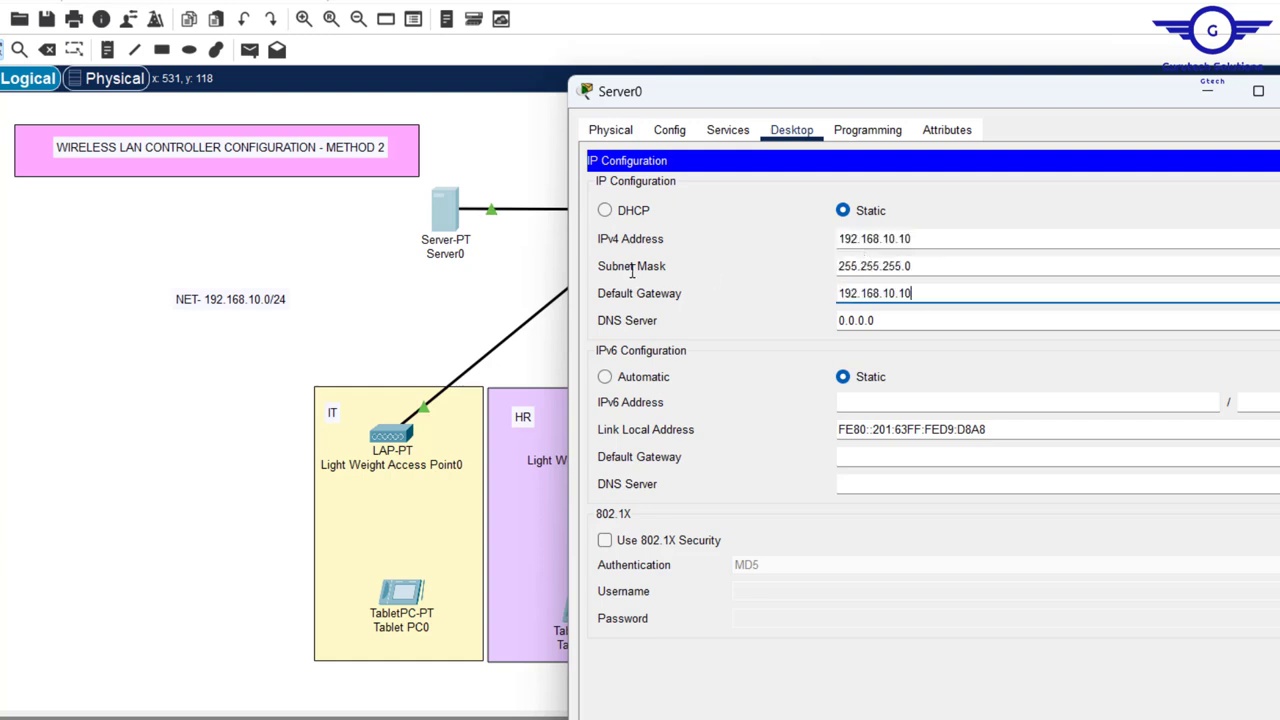
click(918, 320)
key(ctrl+a)
key(ctrl+v)
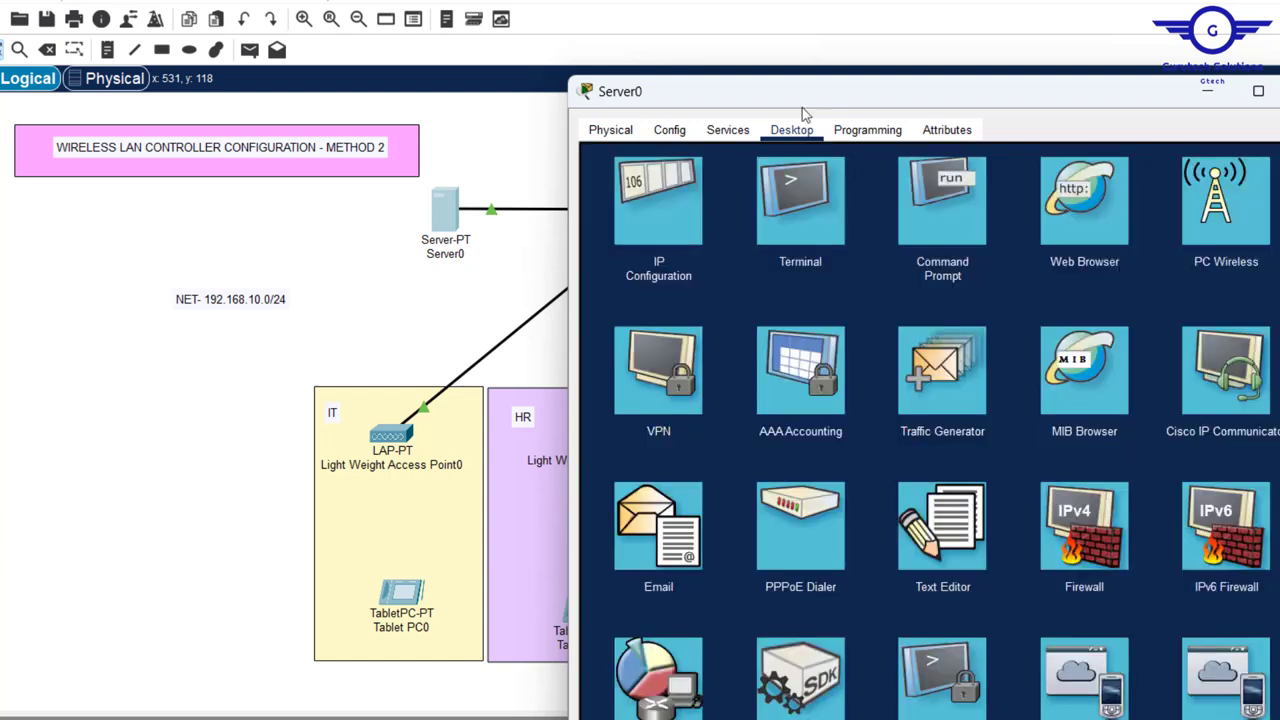
- In Server0's DHCP service, zero the default serverPool's start IP, subnet mask and maximum users, then save it
click(728, 130)
click(645, 201)
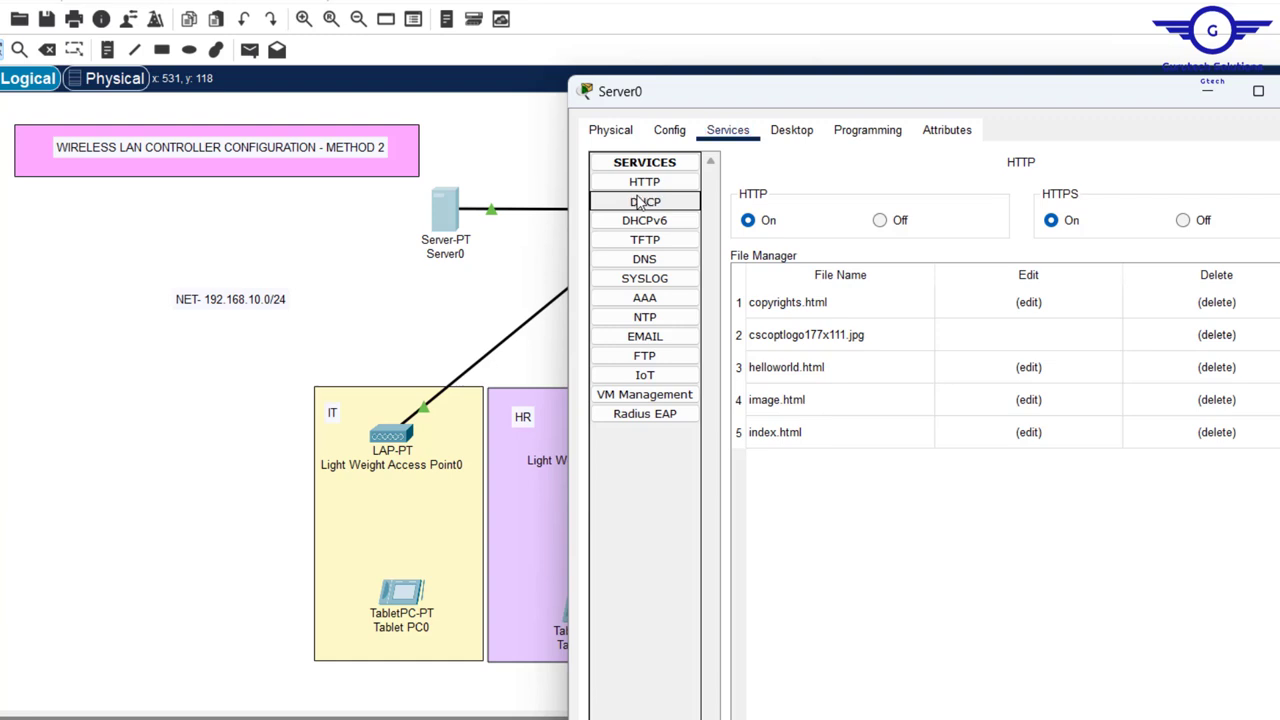
click(951, 300)
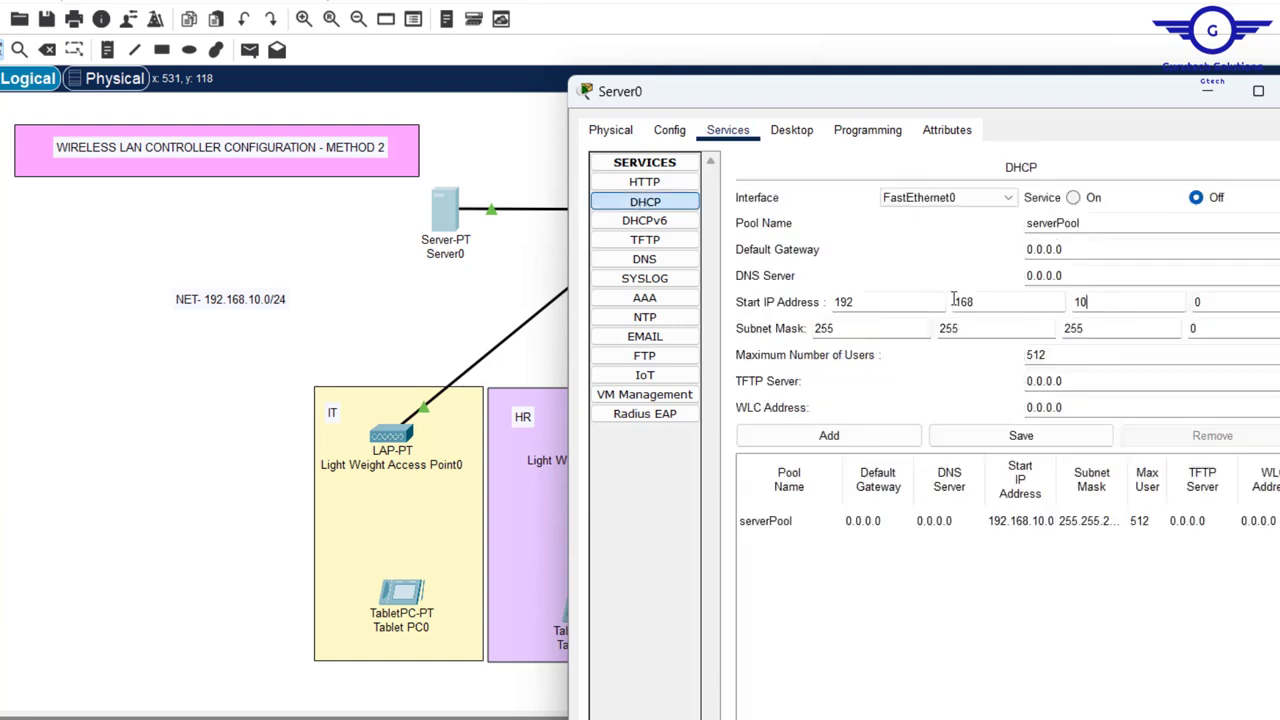
key(Tab)
text(0)
key(shift+Tab)
text(0)
key(shift+Tab)
text(0)
drag(838, 329, 745, 327)
text(0)
drag(963, 329, 870, 327)
text(0)
drag(1050, 355, 945, 355)
text(0)
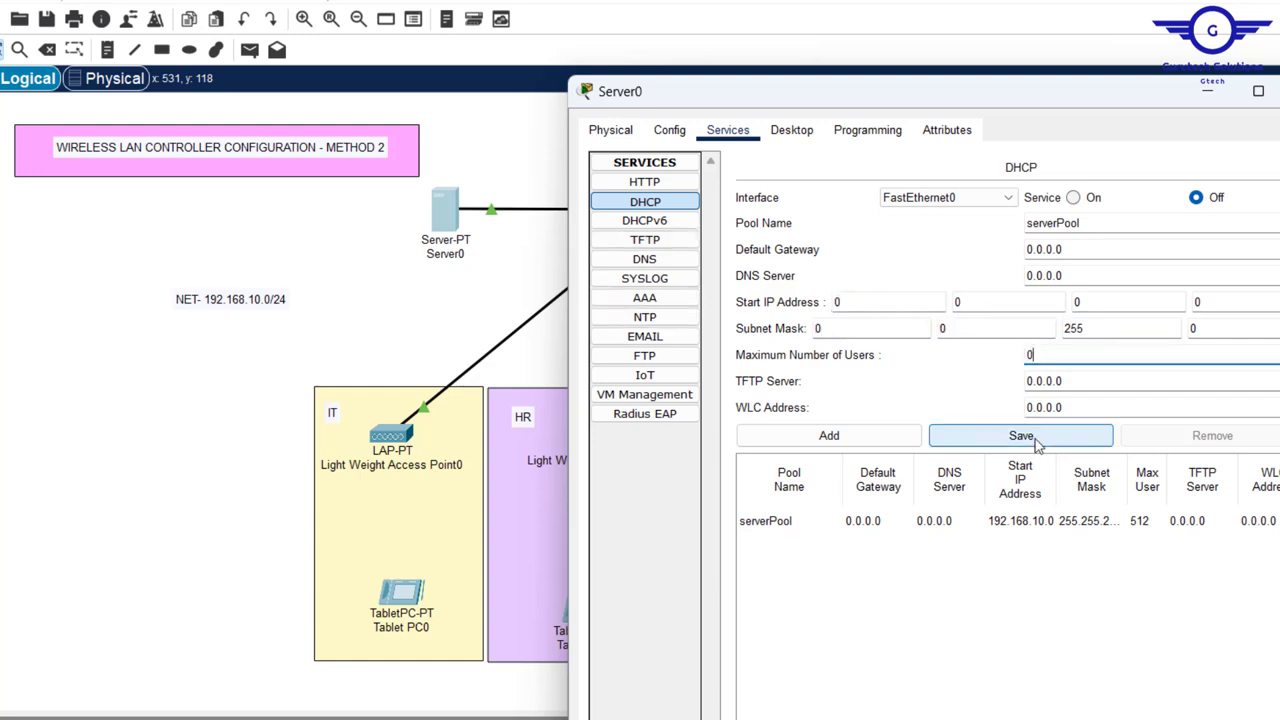
drag(1090, 329, 903, 320)
text(0)
click(1020, 436)
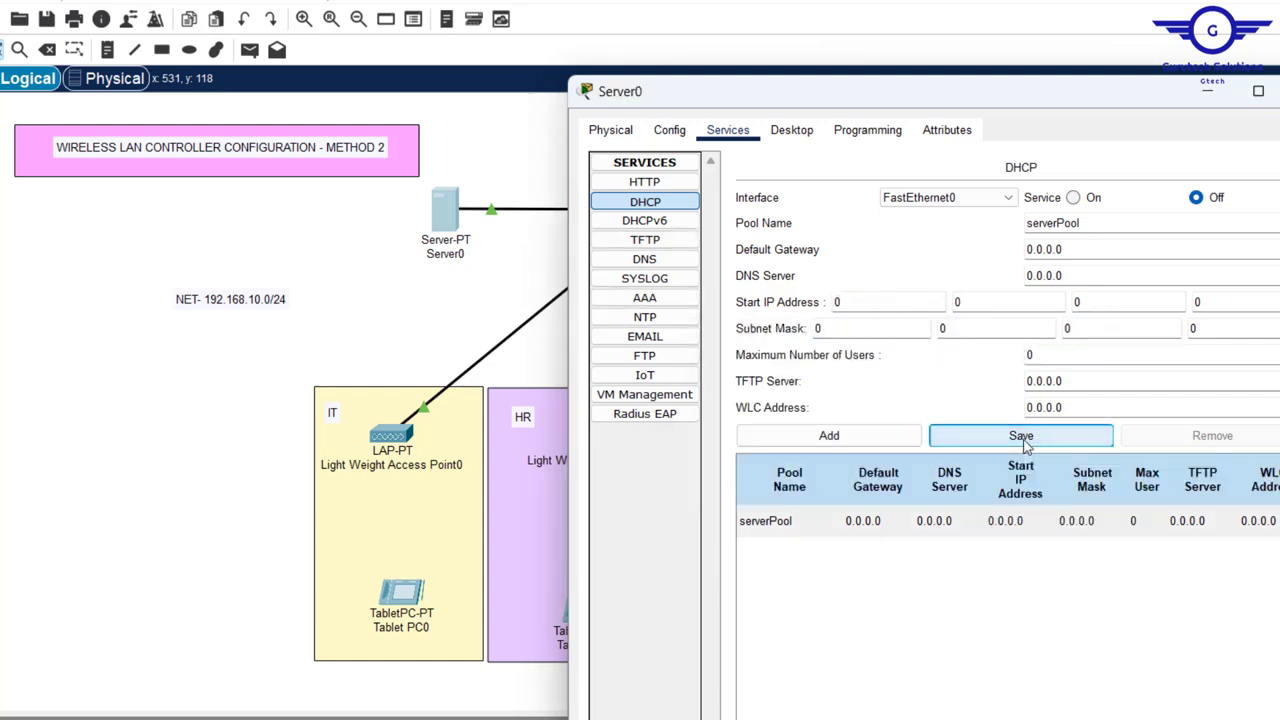
- Turn the DHCP service on and rename the pool to GTECHPool
click(1075, 199)
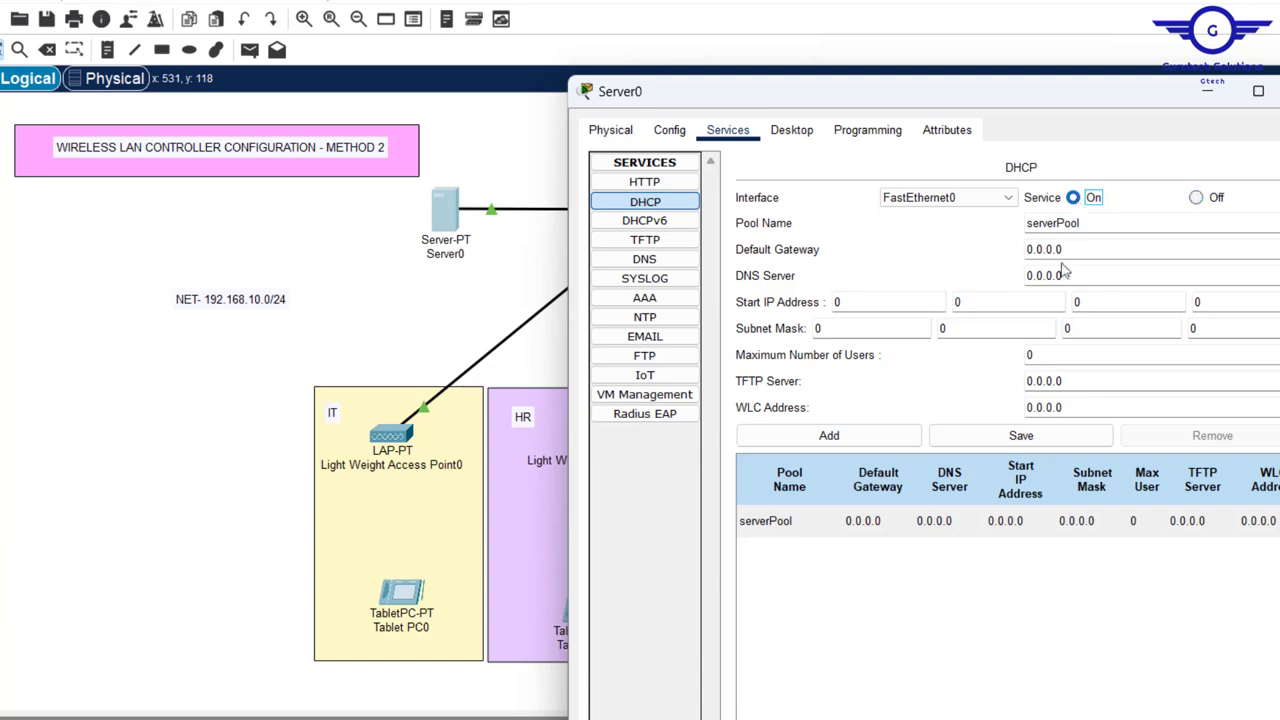
drag(1058, 223, 877, 217)
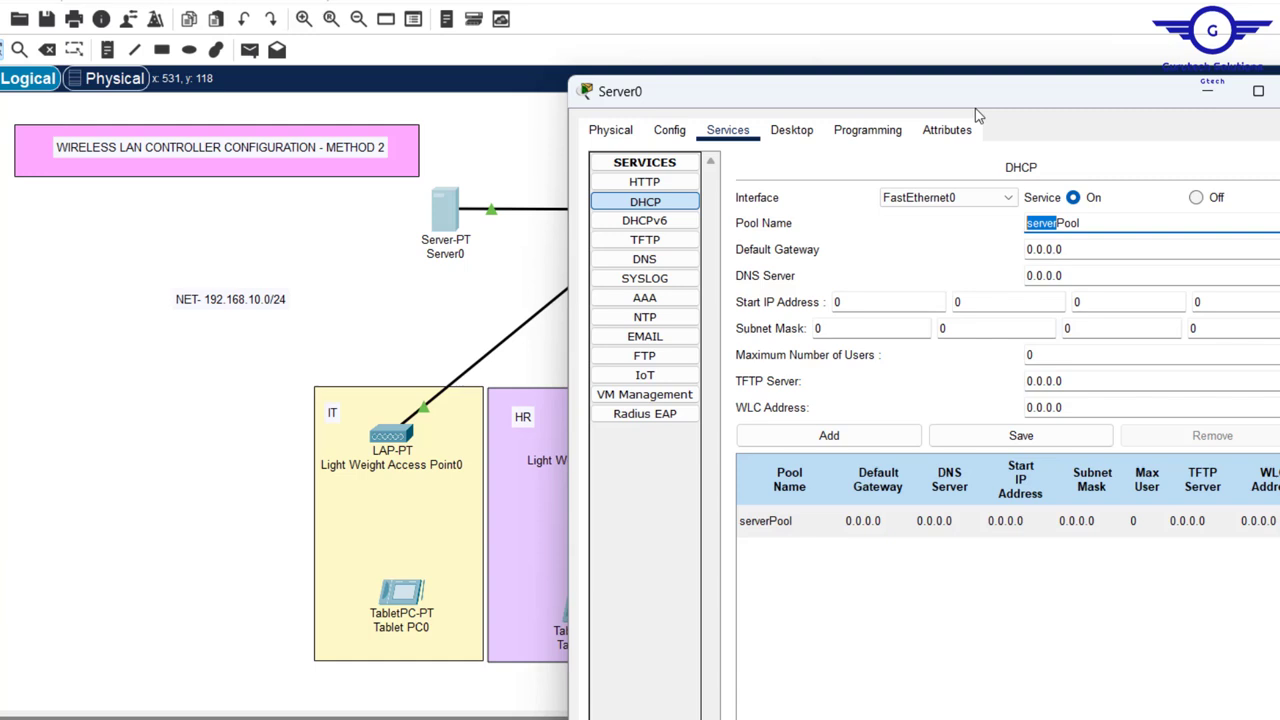
key(BackSpace)
key(BackSpace)
text(GTECP)
click(1060, 214)
text(H)
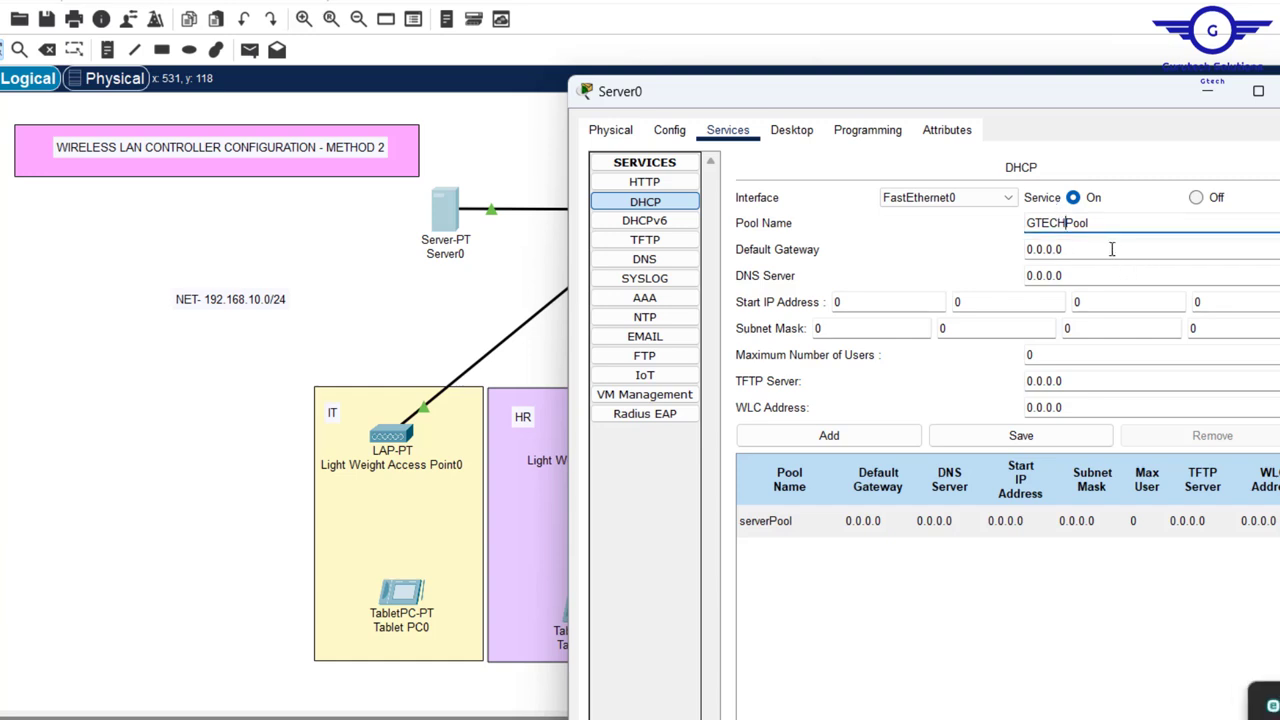
- Fill in default gateway 192.168.10.1 and DNS server 192.168.10.10 for the pool
drag(1111, 250, 925, 231)
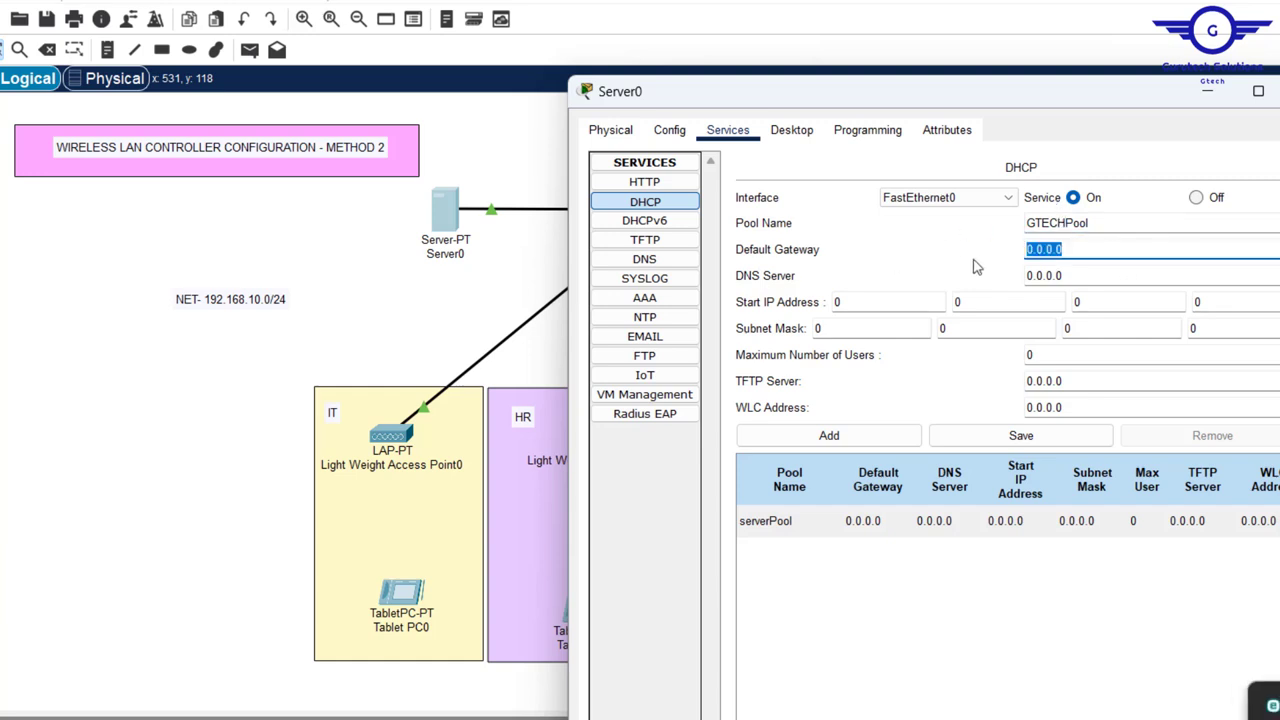
key(ctrl+v)
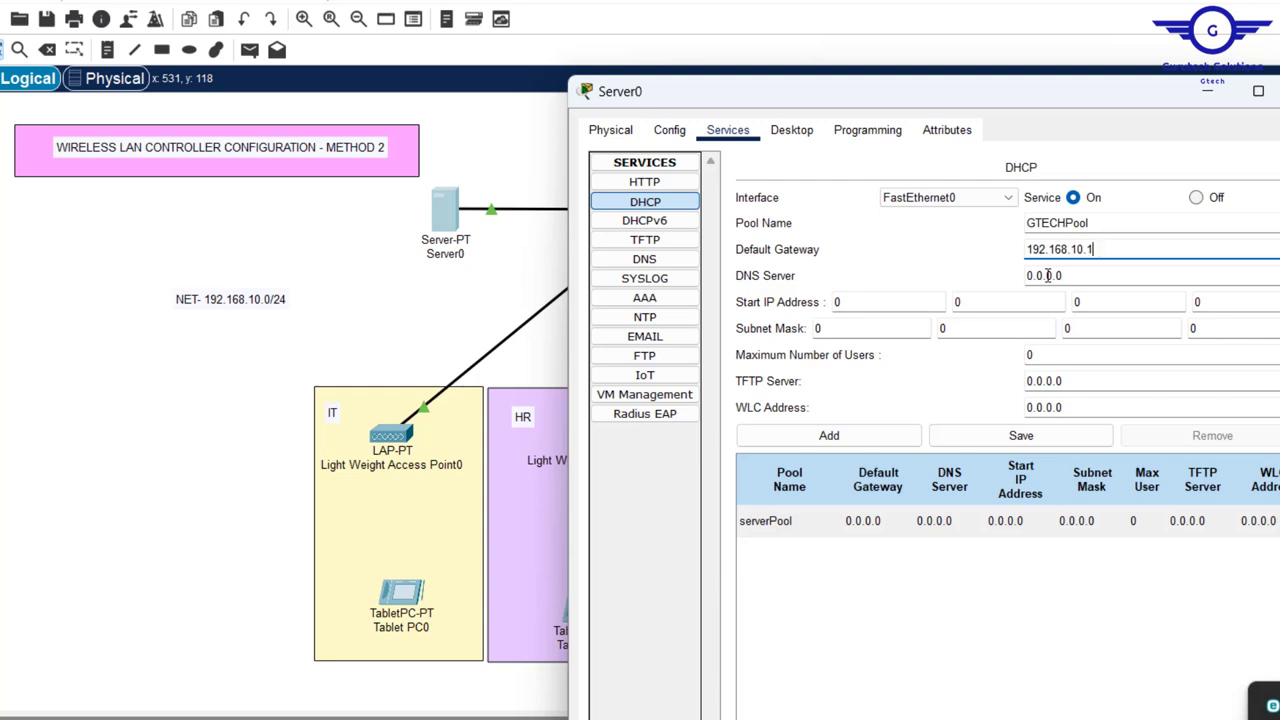
key(Tab)
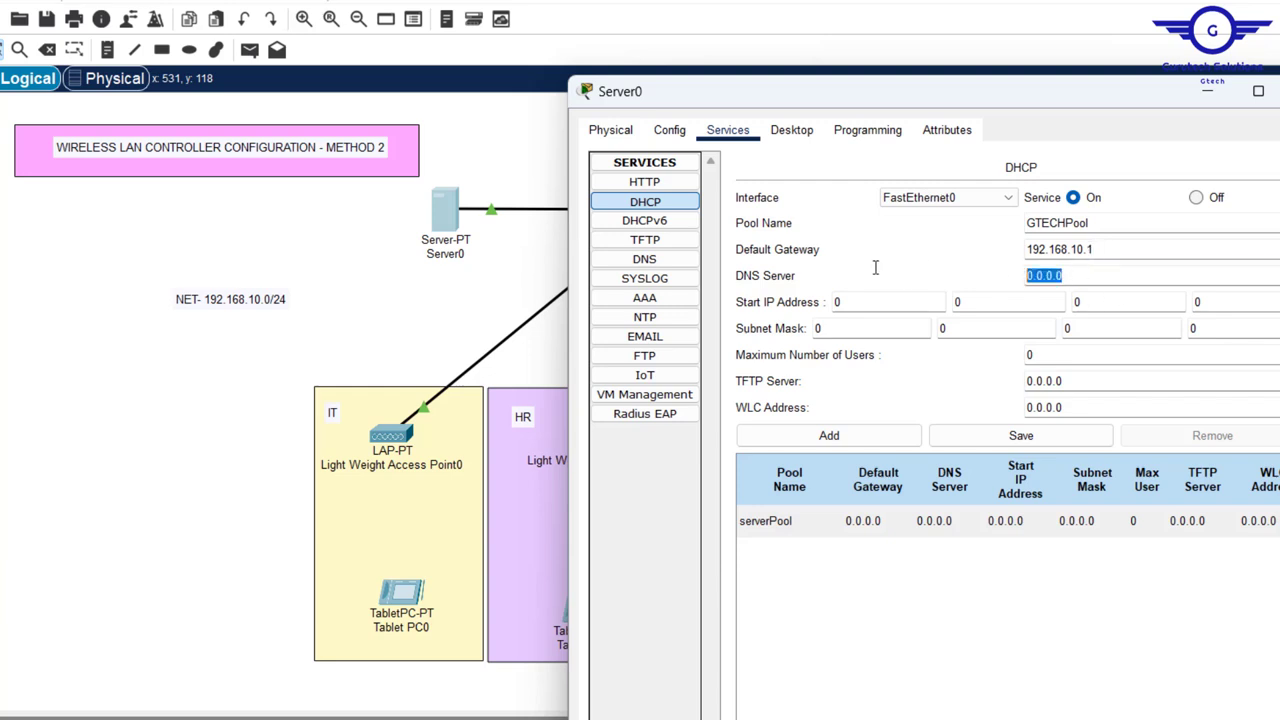
key(ctrl+v)
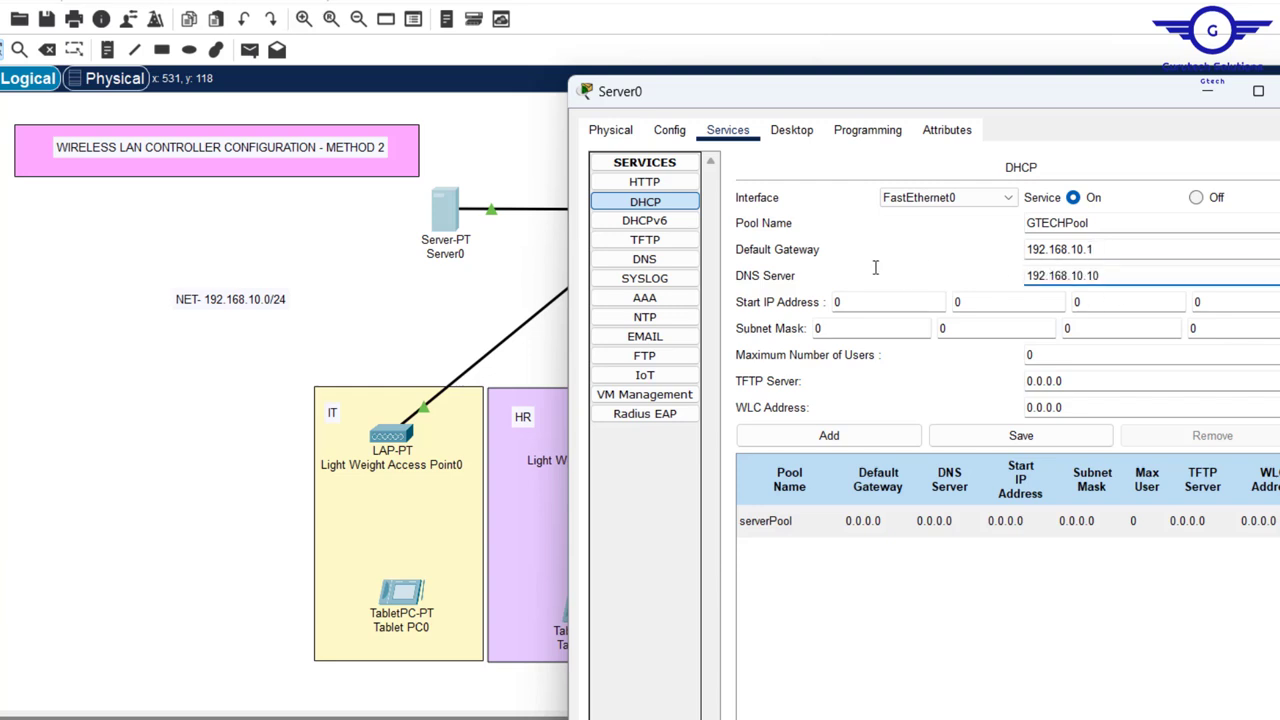
- Enter GTECHPool's start IP address 192.168.10.21
click(850, 302)
text(192)
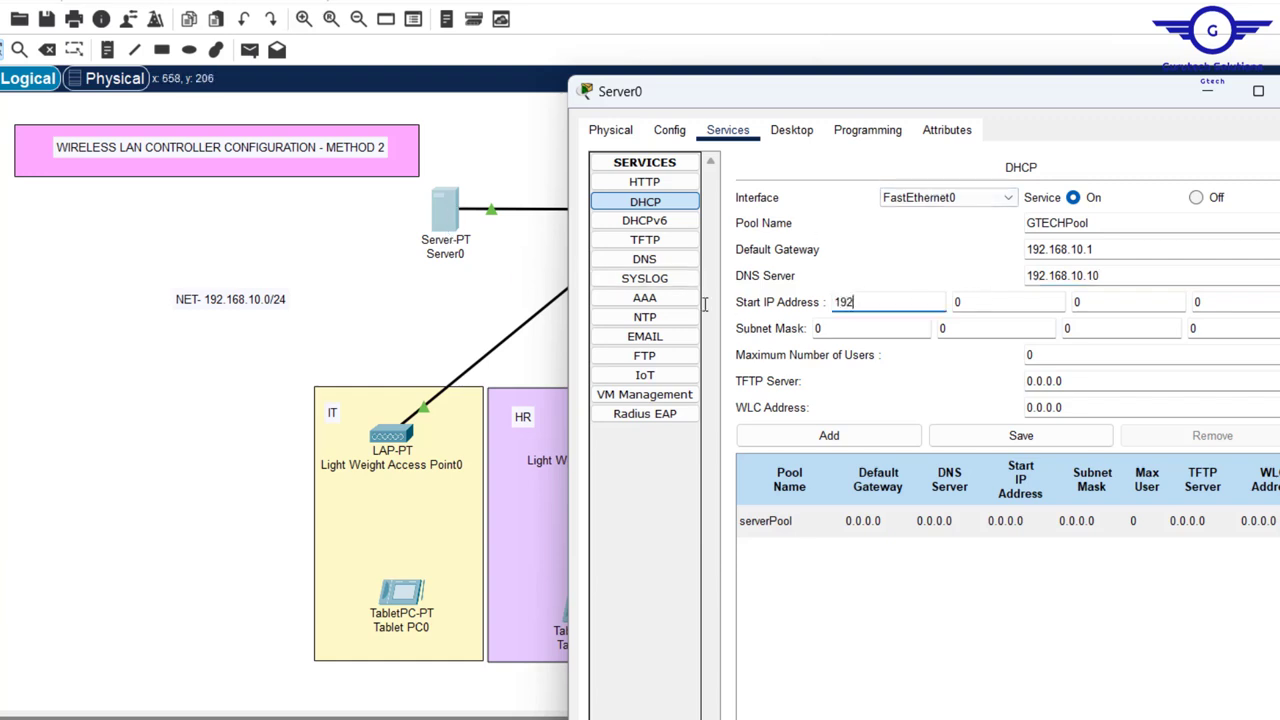
key(Tab)
text(16)
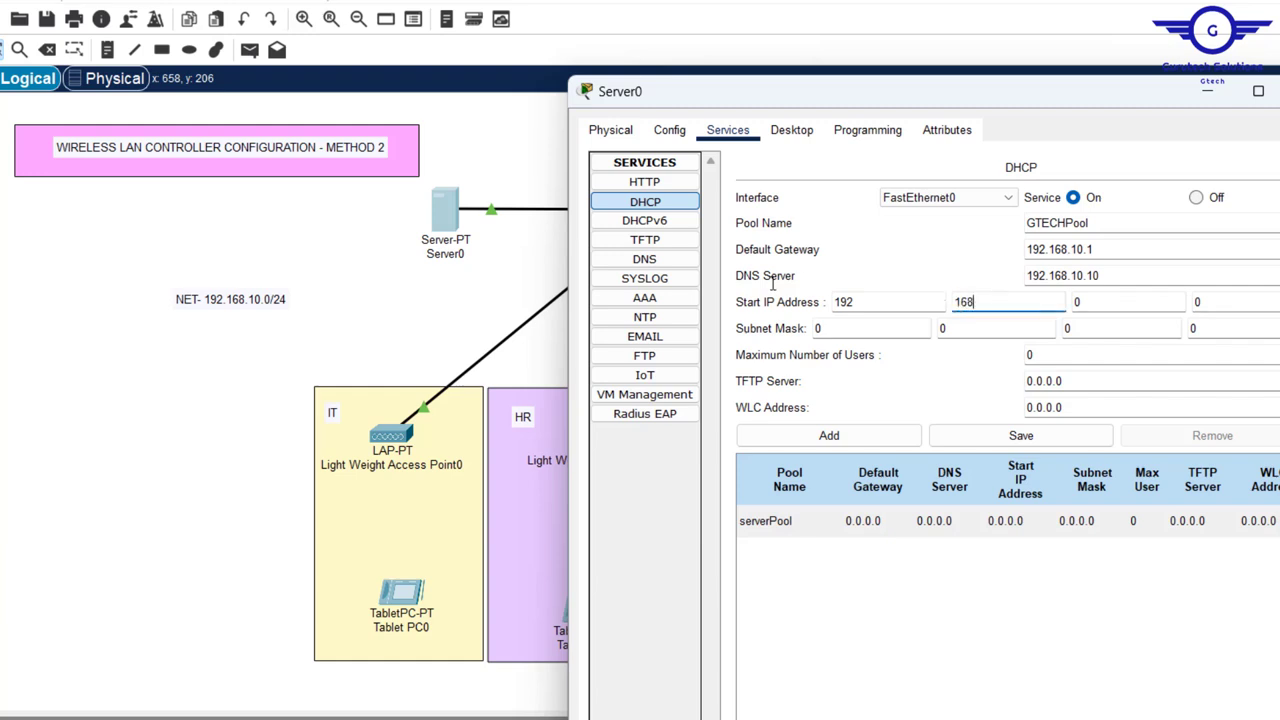
key(Tab)
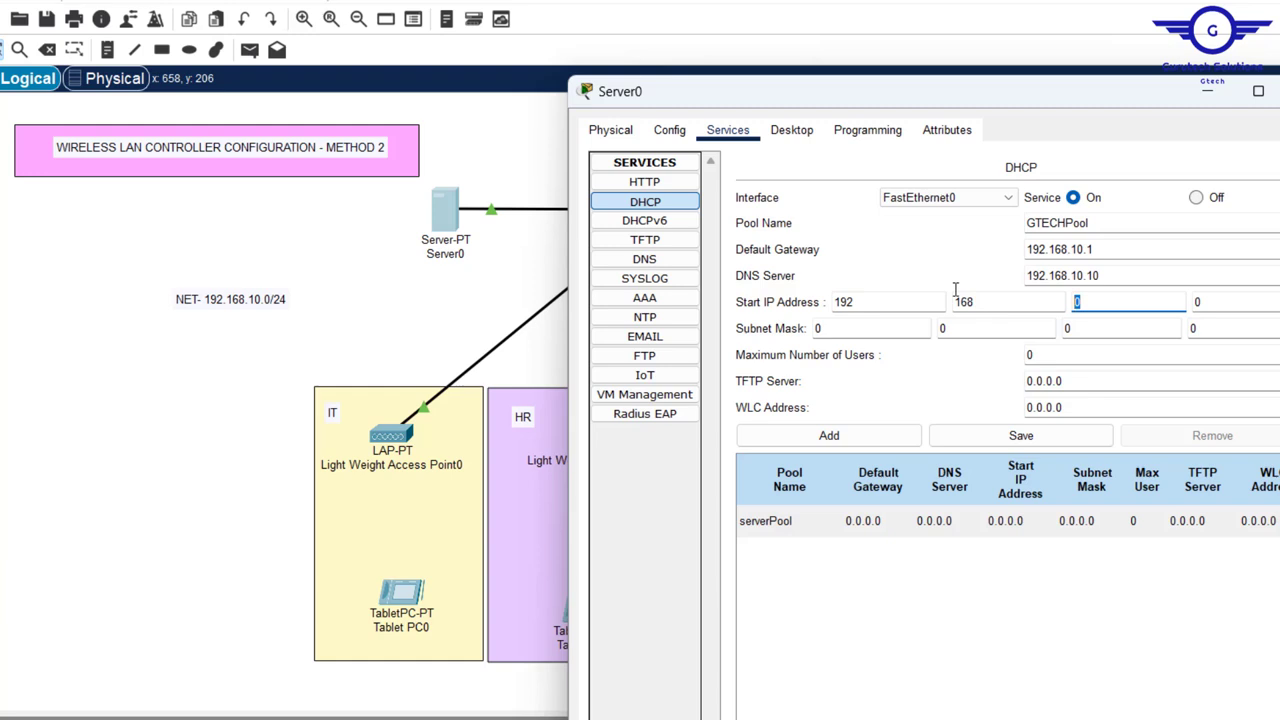
text(10)
key(Tab)
text(2)
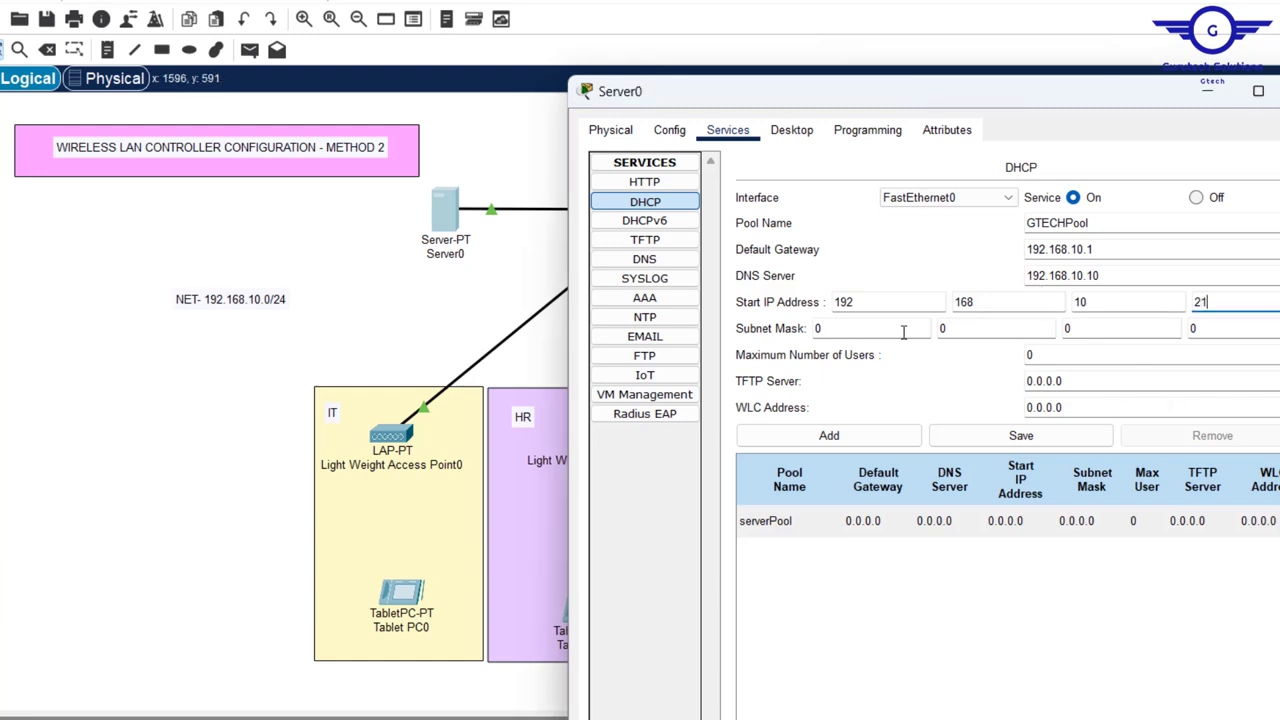
- Set subnet mask 255.255.255.0 and 200 maximum users, then add GTECHPool to the pool list
key(Tab)
text(255)
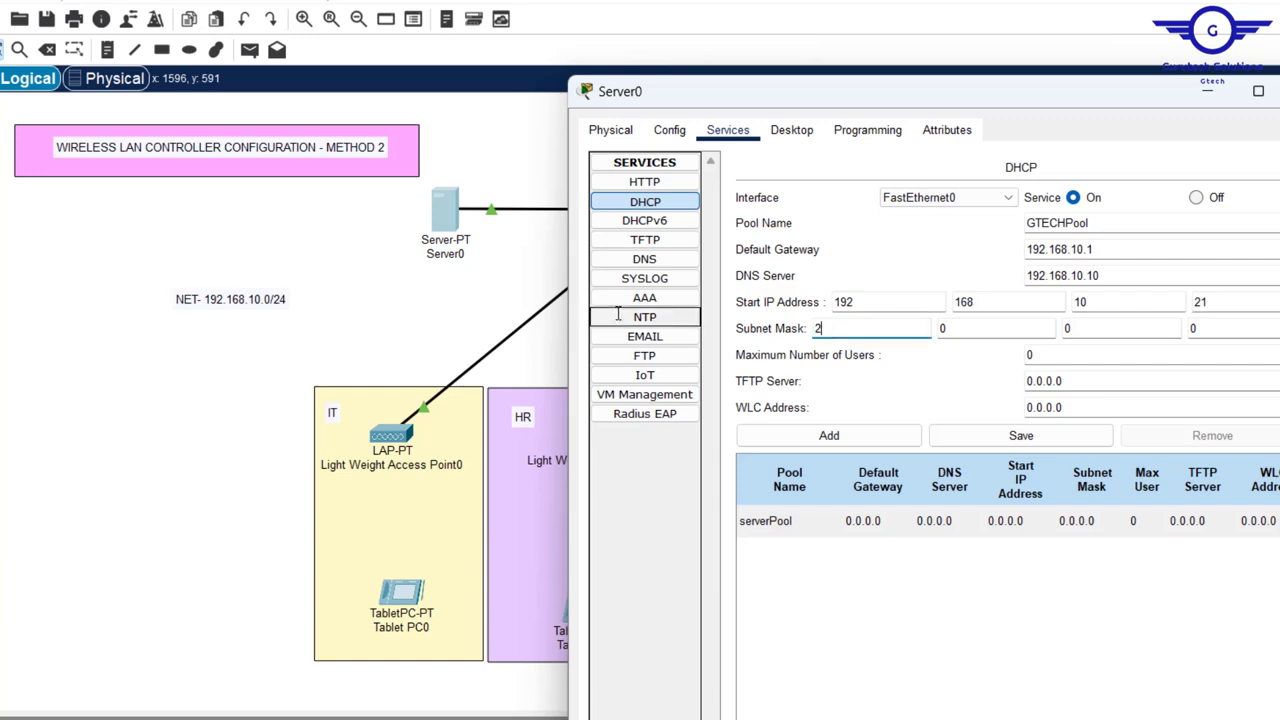
double_click(944, 328)
text(255)
click(1072, 328)
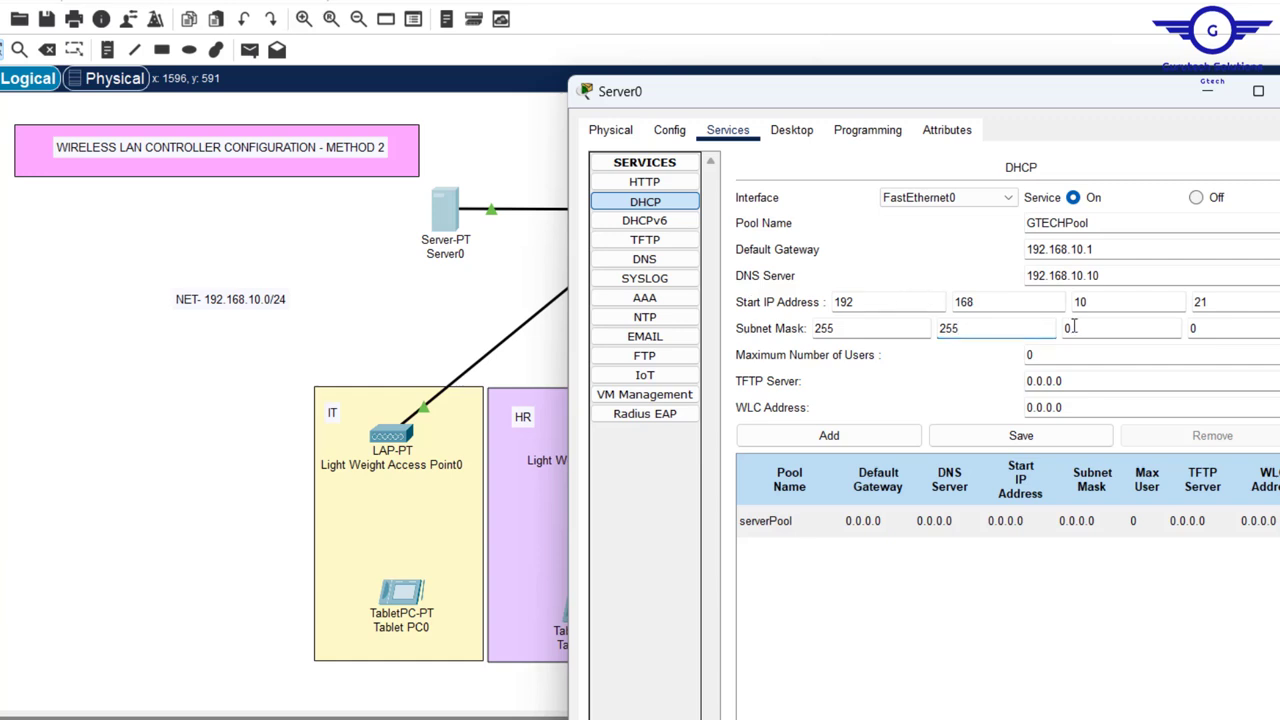
text(255)
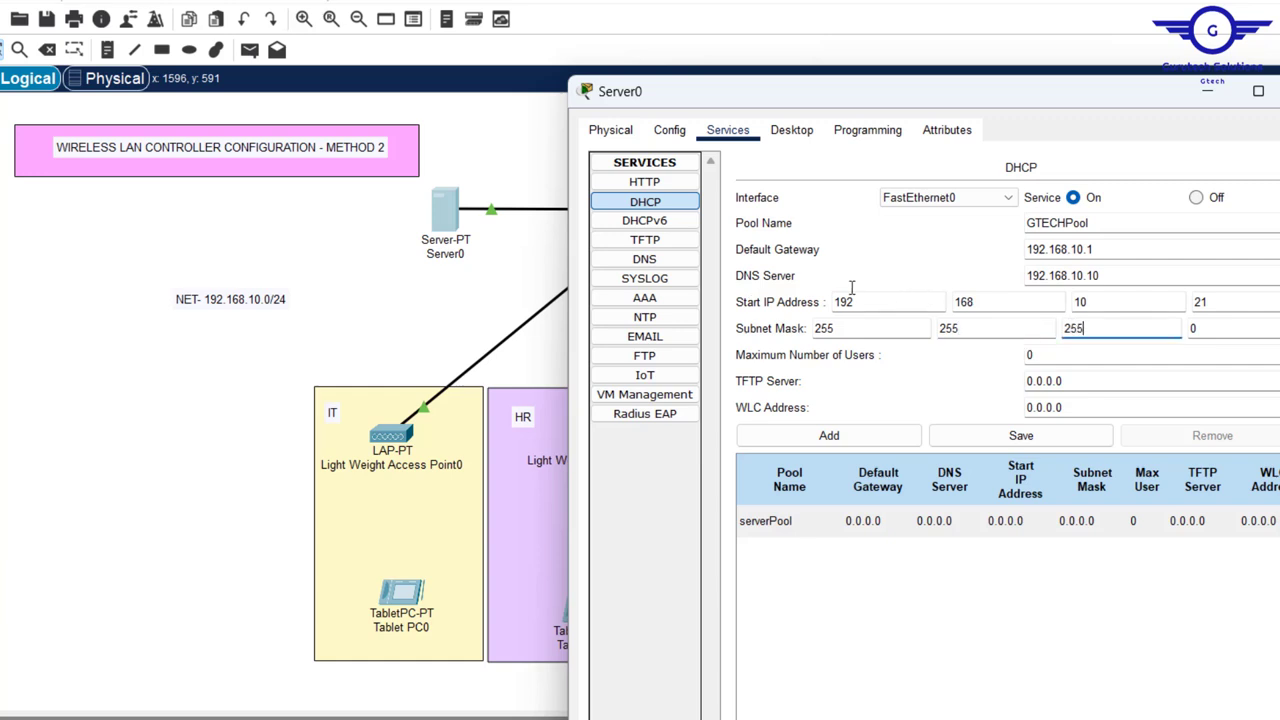
click(1100, 358)
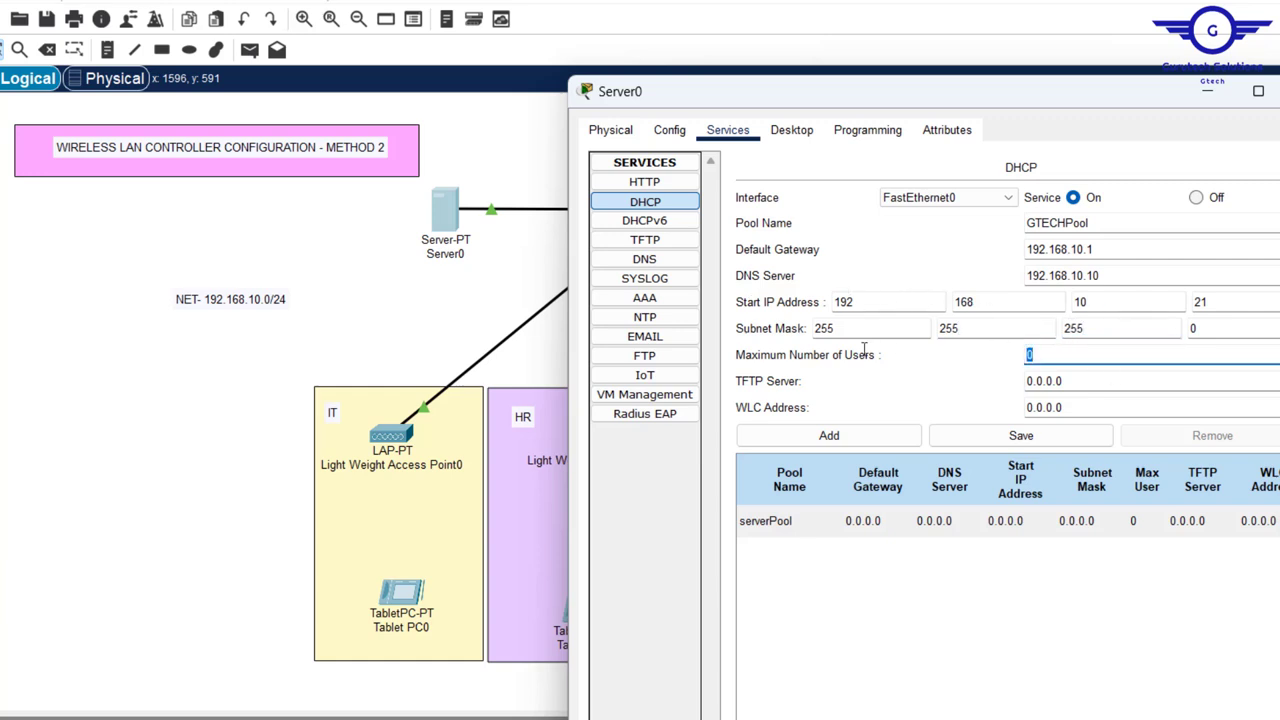
text(200)
click(866, 450)
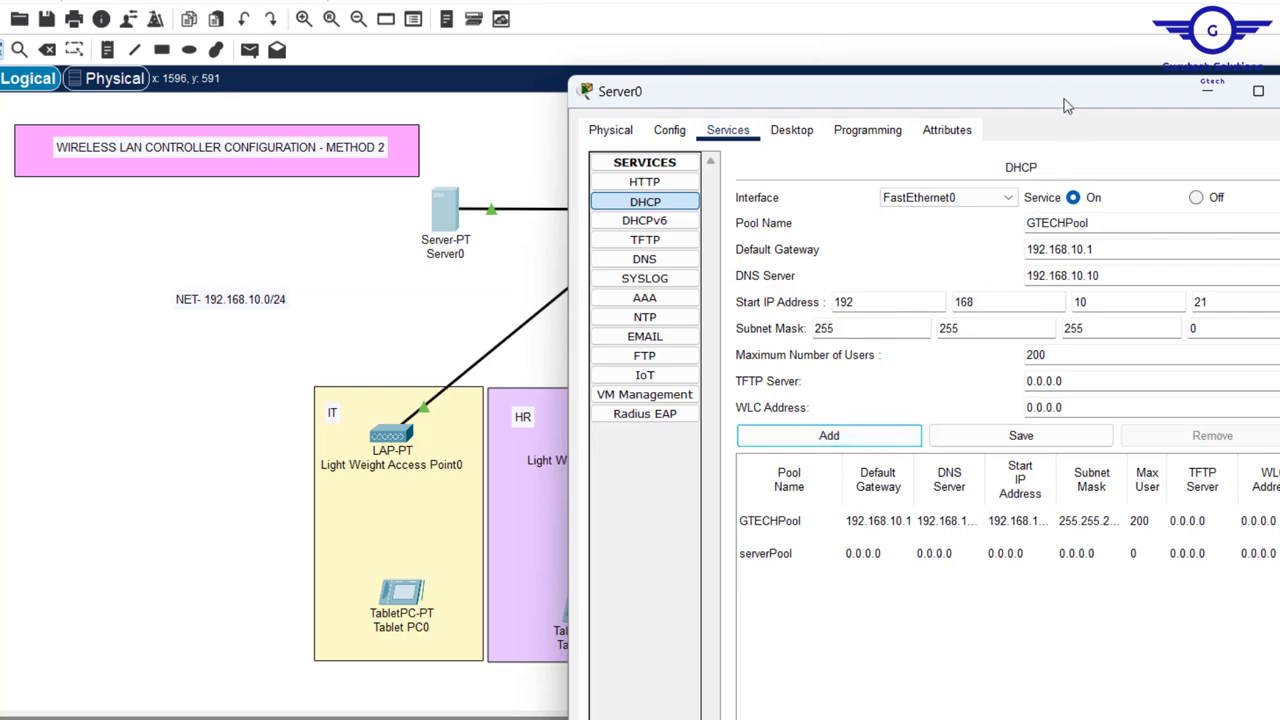
- Reposition the Server0 window to check the switch and controller in the topology
drag(1047, 102, 1042, 146)
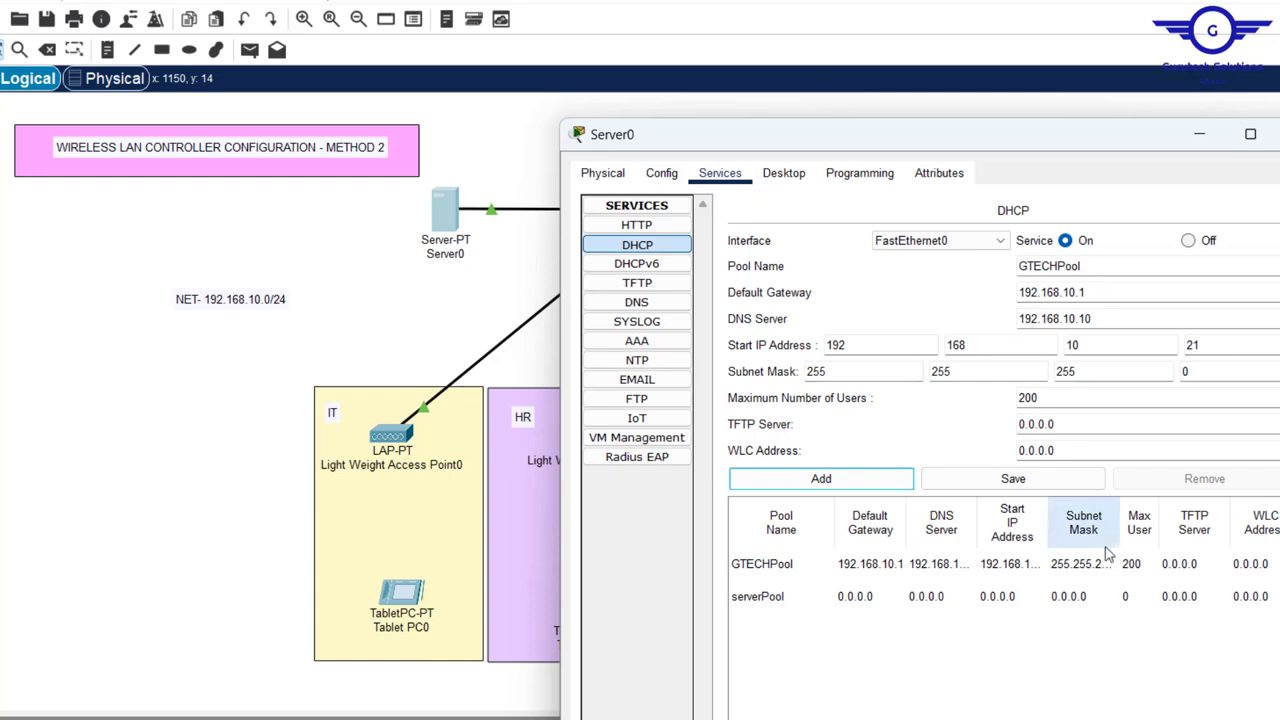
drag(1088, 292, 942, 293)
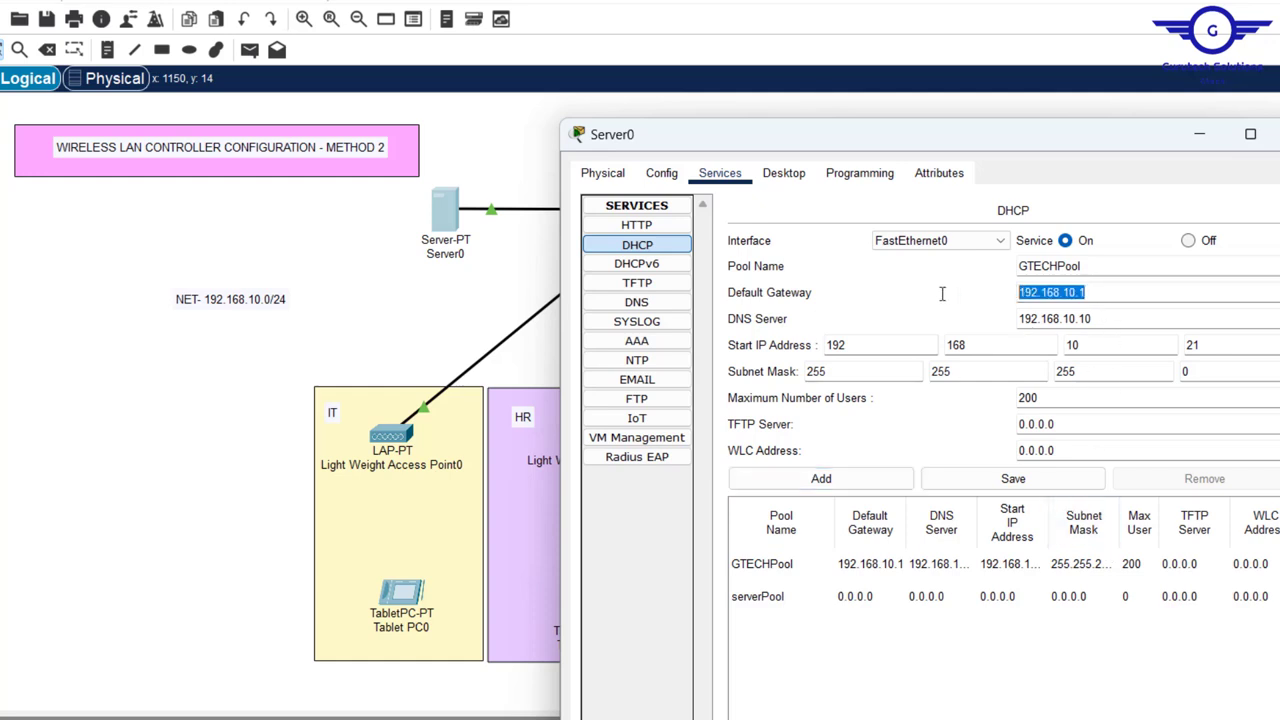
click(1139, 331)
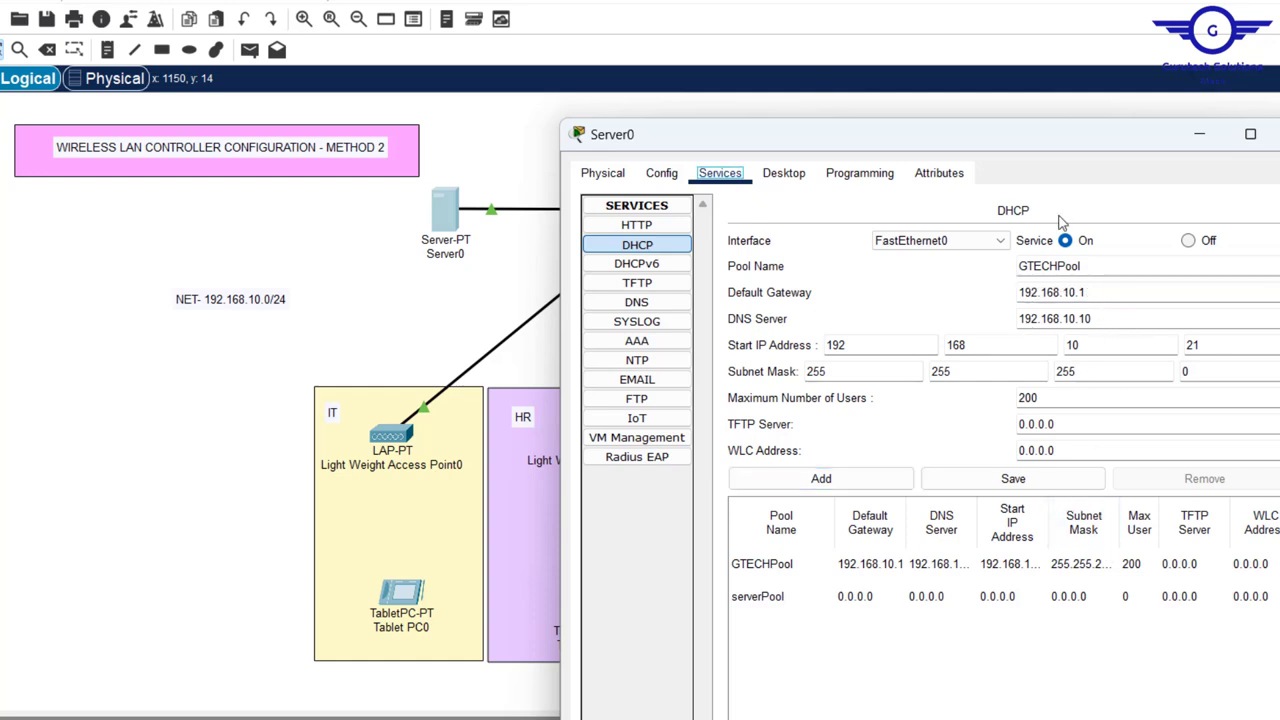
drag(1000, 149, 965, 150)
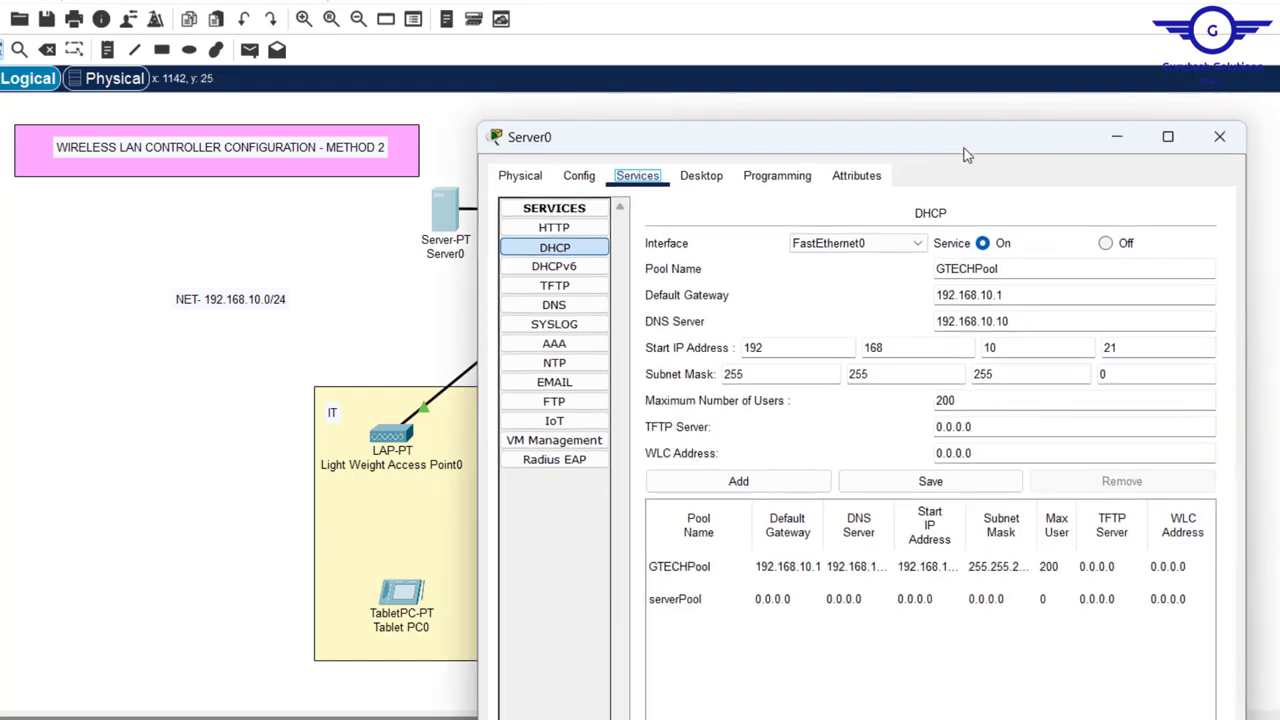
drag(965, 155, 955, 288)
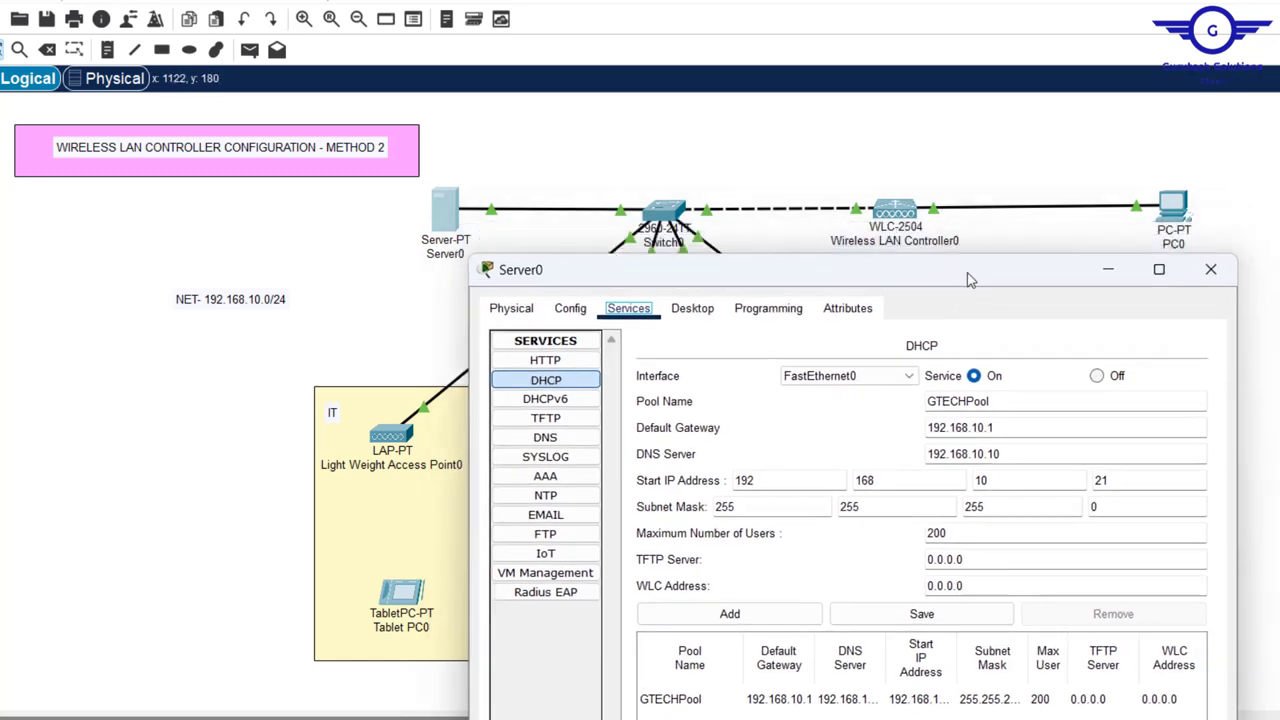
drag(970, 270, 956, 99)
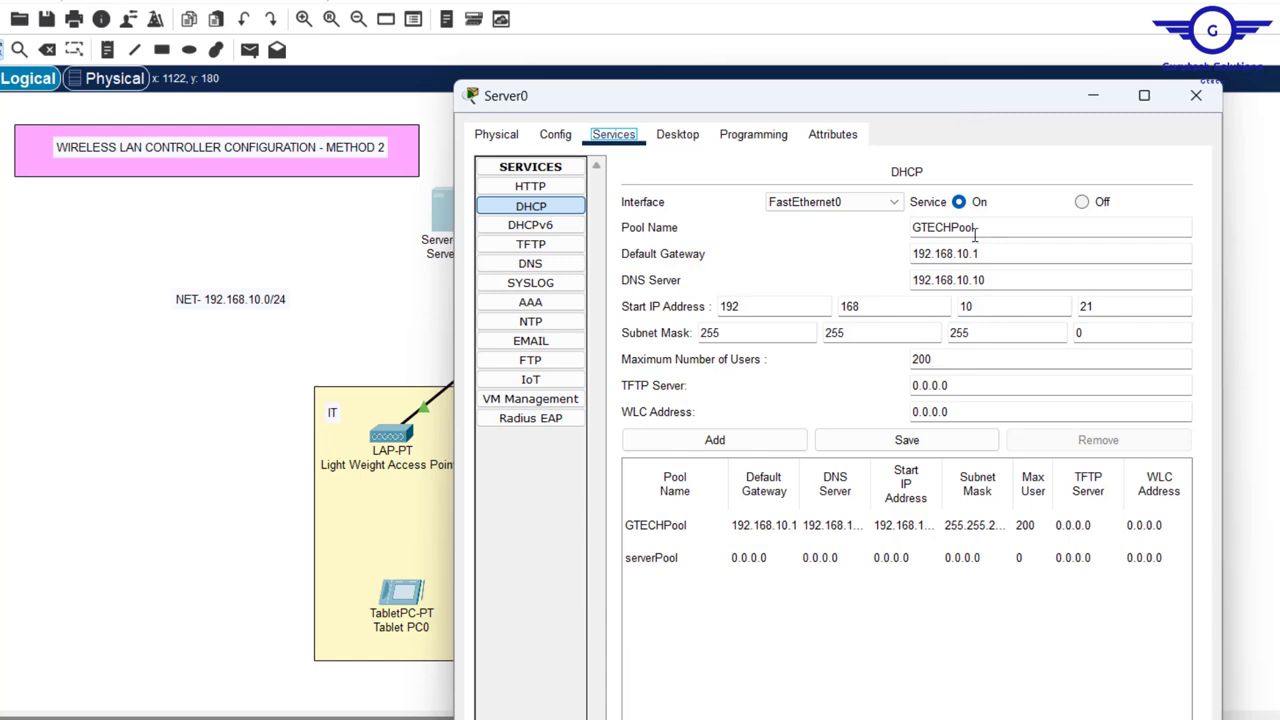
- Change GTECHPool's WLC address to 192.168.10.5 and save the pool
click(994, 413)
key(BackSpace)
key(BackSpace)
key(BackSpace)
key(BackSpace)
key(BackSpace)
key(BackSpace)
key(BackSpace)
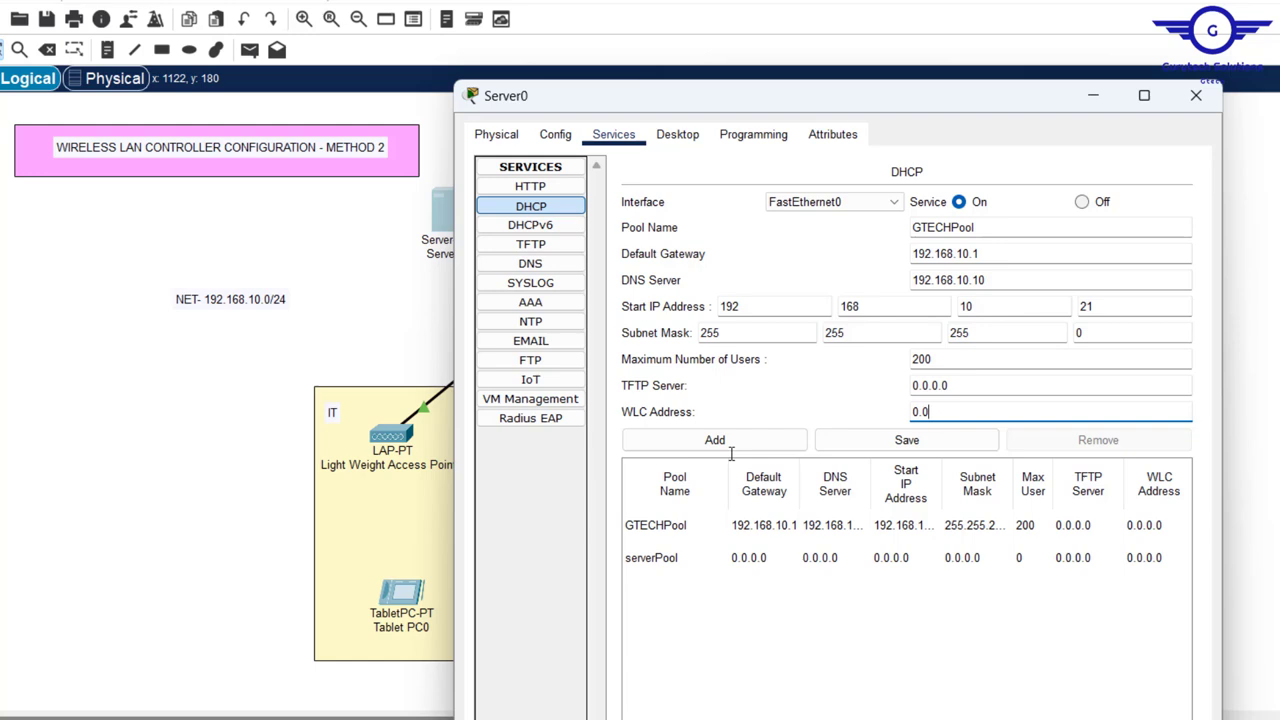
text(192.168.10.10)
text(1)
key(BackSpace)
key(BackSpace)
text(5)
drag(988, 230, 827, 231)
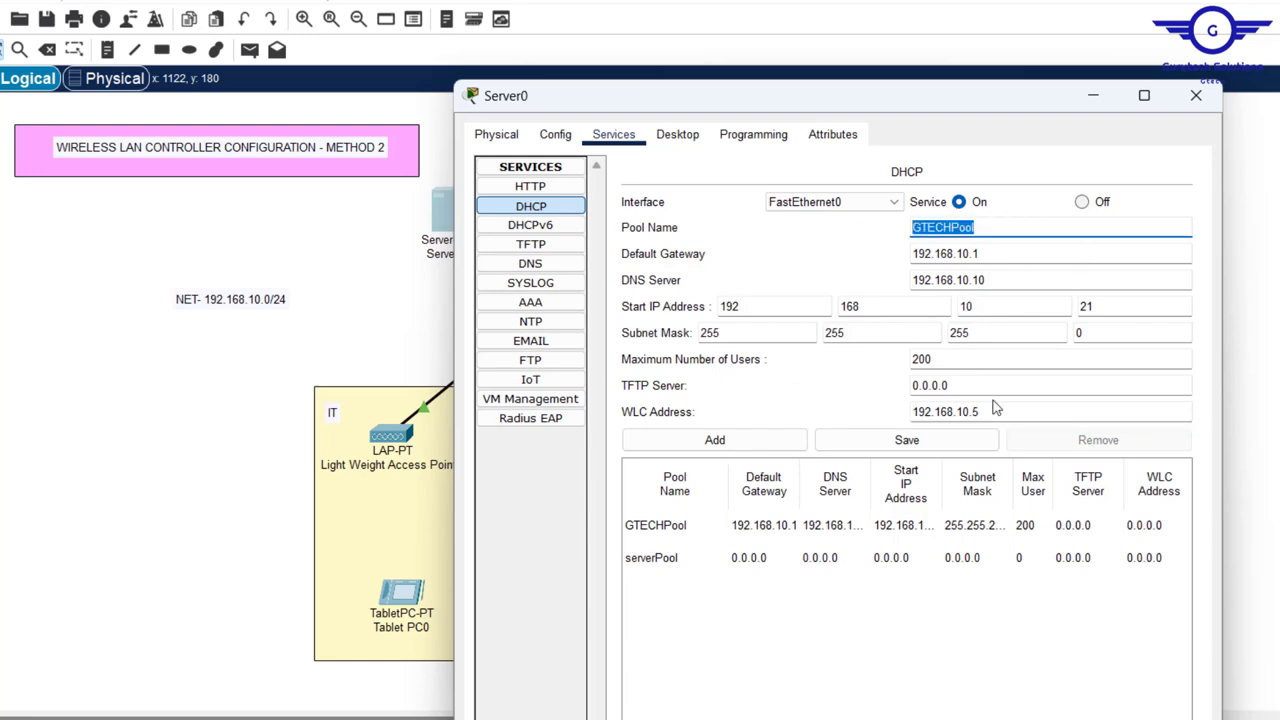
drag(994, 411, 866, 411)
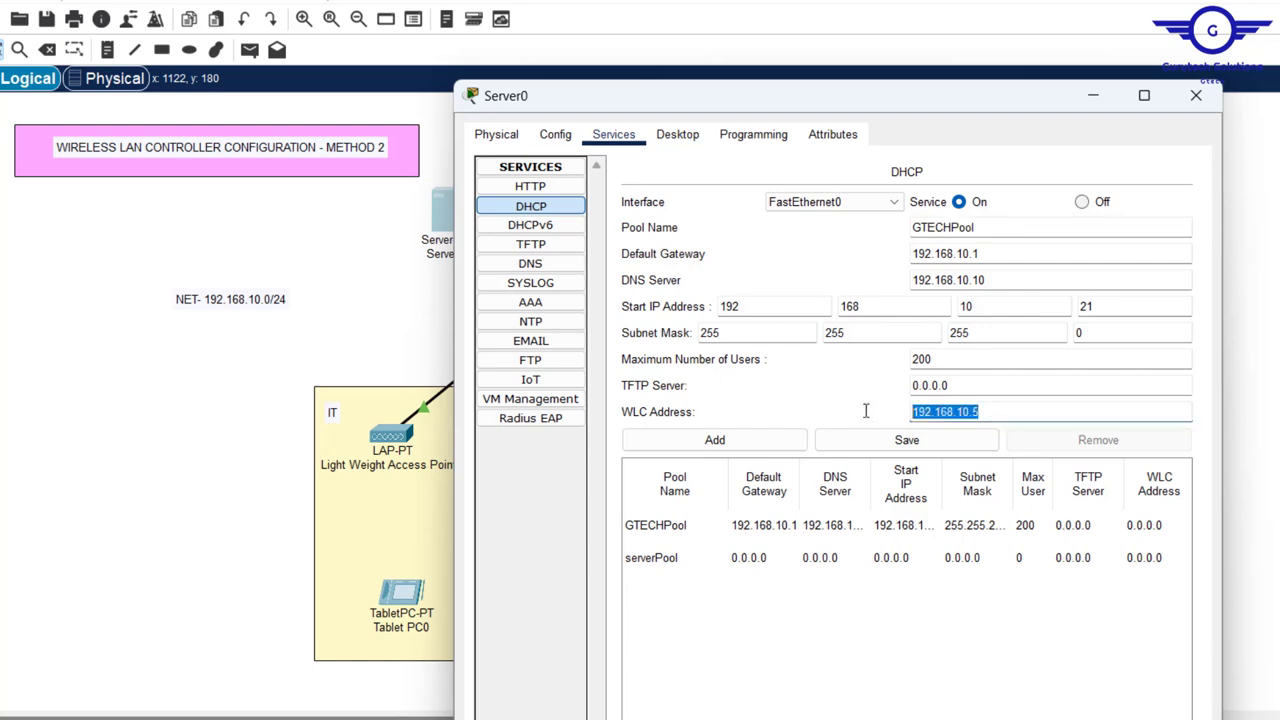
click(915, 440)
- Close Server0 and bring up Wireless LAN Controller0's management interface settings
click(1195, 95)
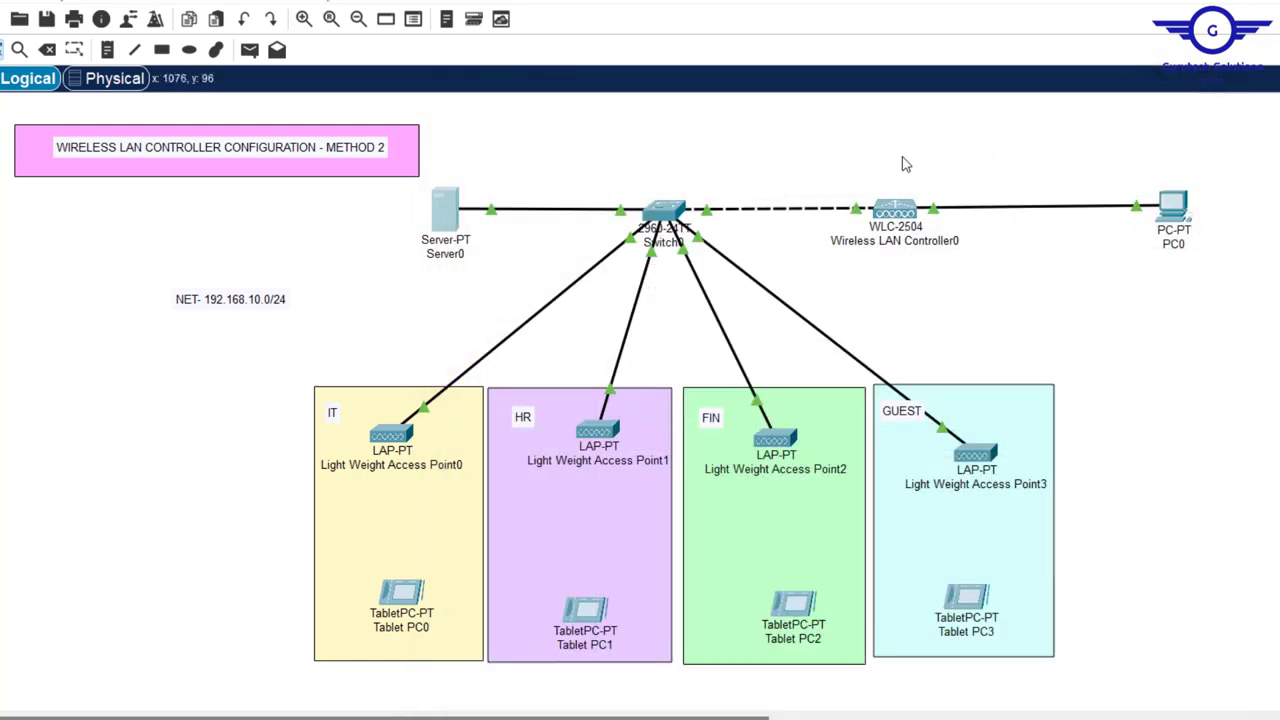
click(893, 214)
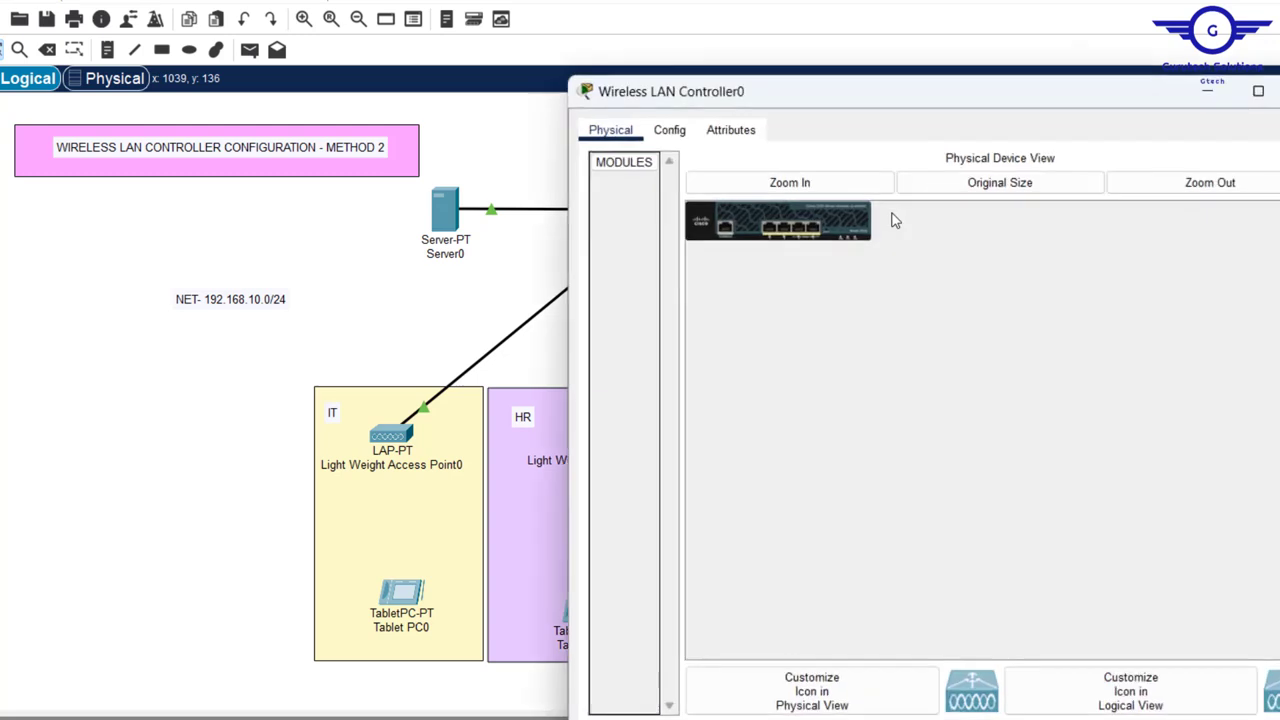
click(688, 136)
click(645, 298)
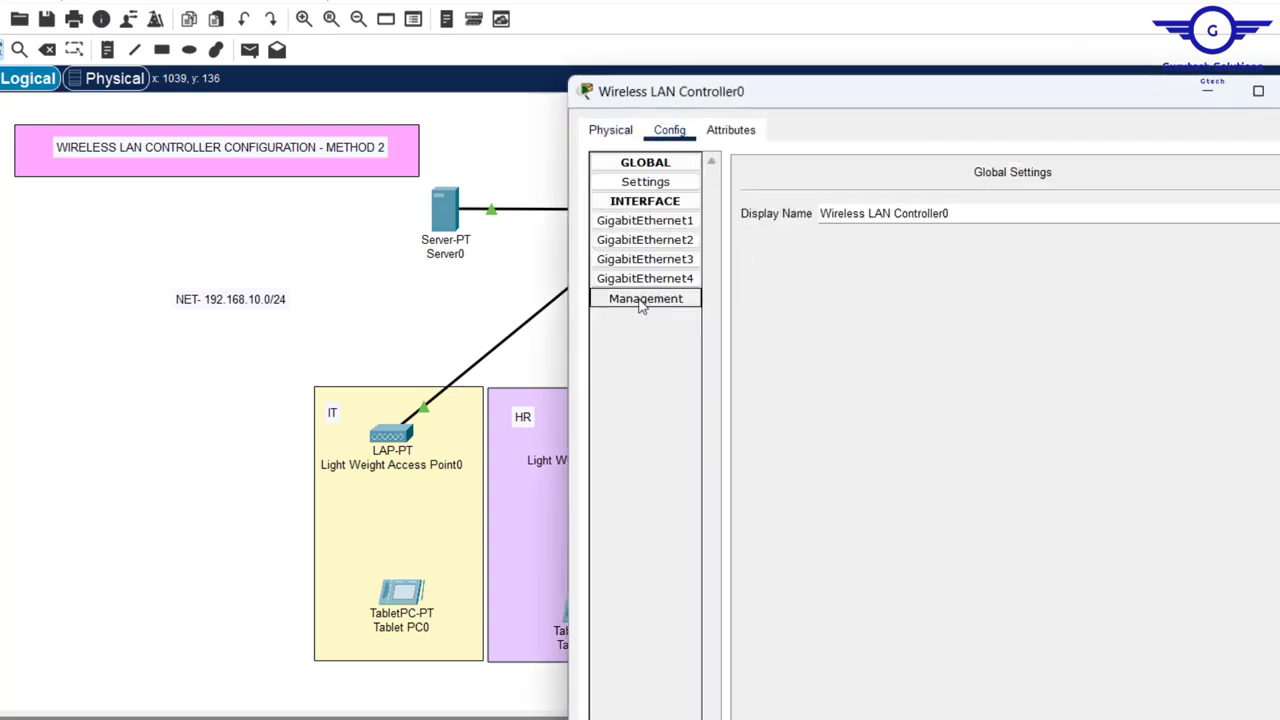
- Give the management interface 192.168.10.5, mask 255.255.255.0, gateway 192.168.10.1, DNS 192.168.10.10, then close
drag(1090, 216, 793, 225)
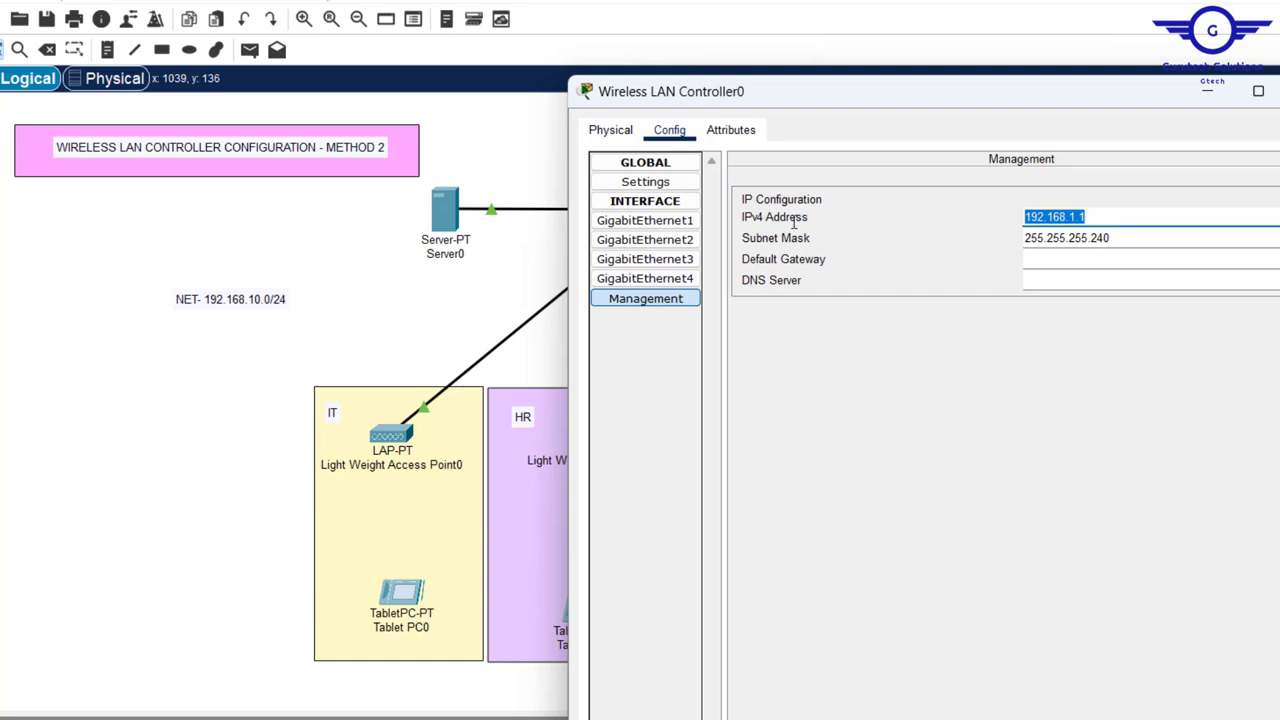
text(192.168.10.10)
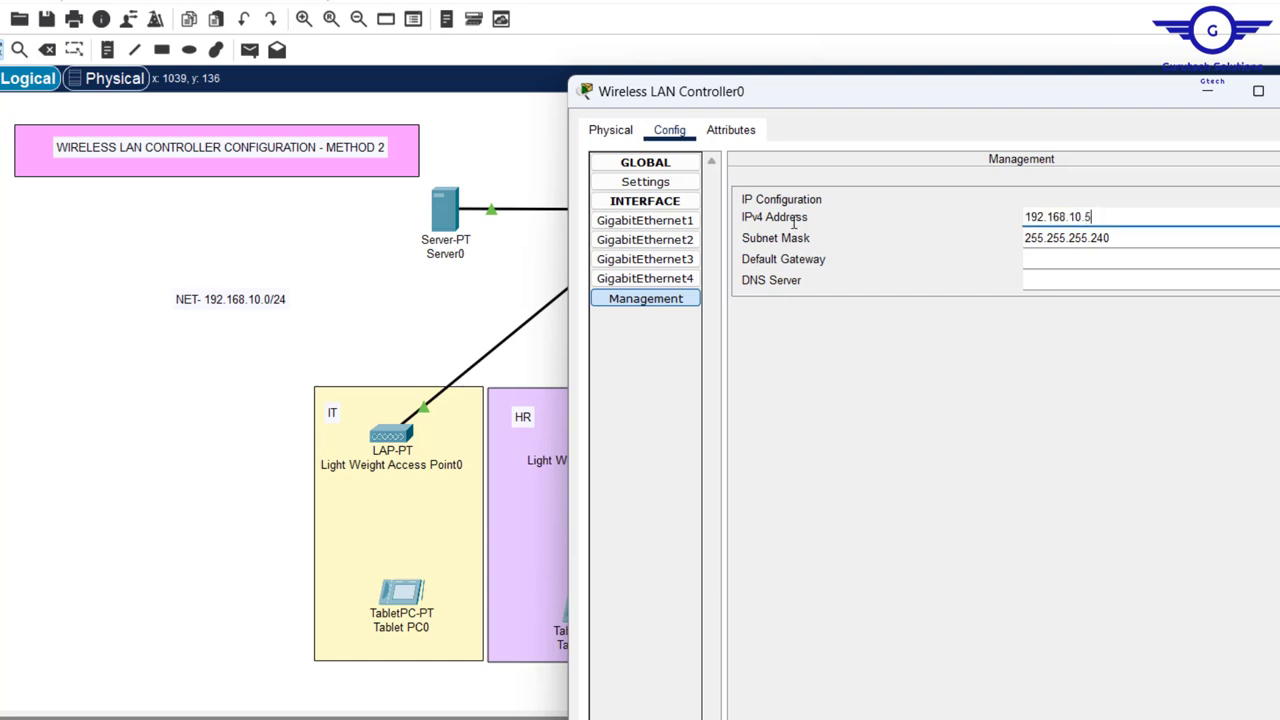
click(1136, 241)
key(BackSpace)
key(BackSpace)
key(BackSpace)
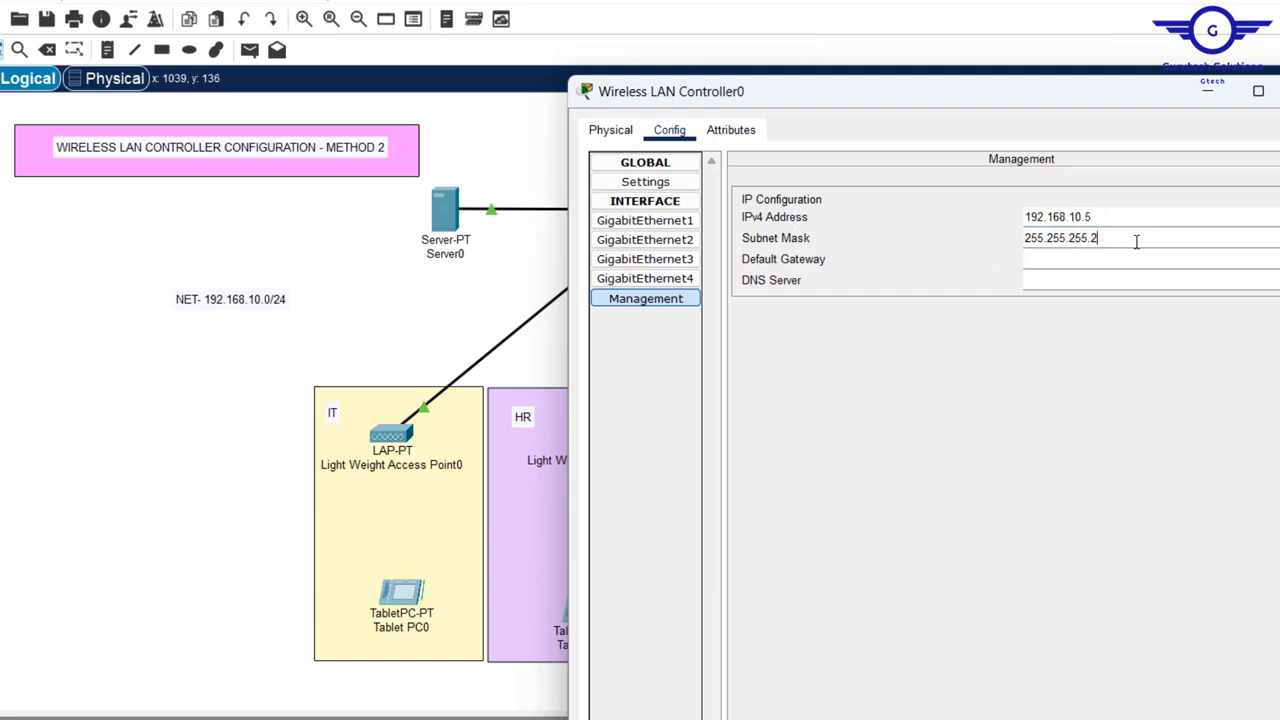
click(1079, 257)
text(192.168.10.10)
click(1060, 279)
text(192.168.10.10)
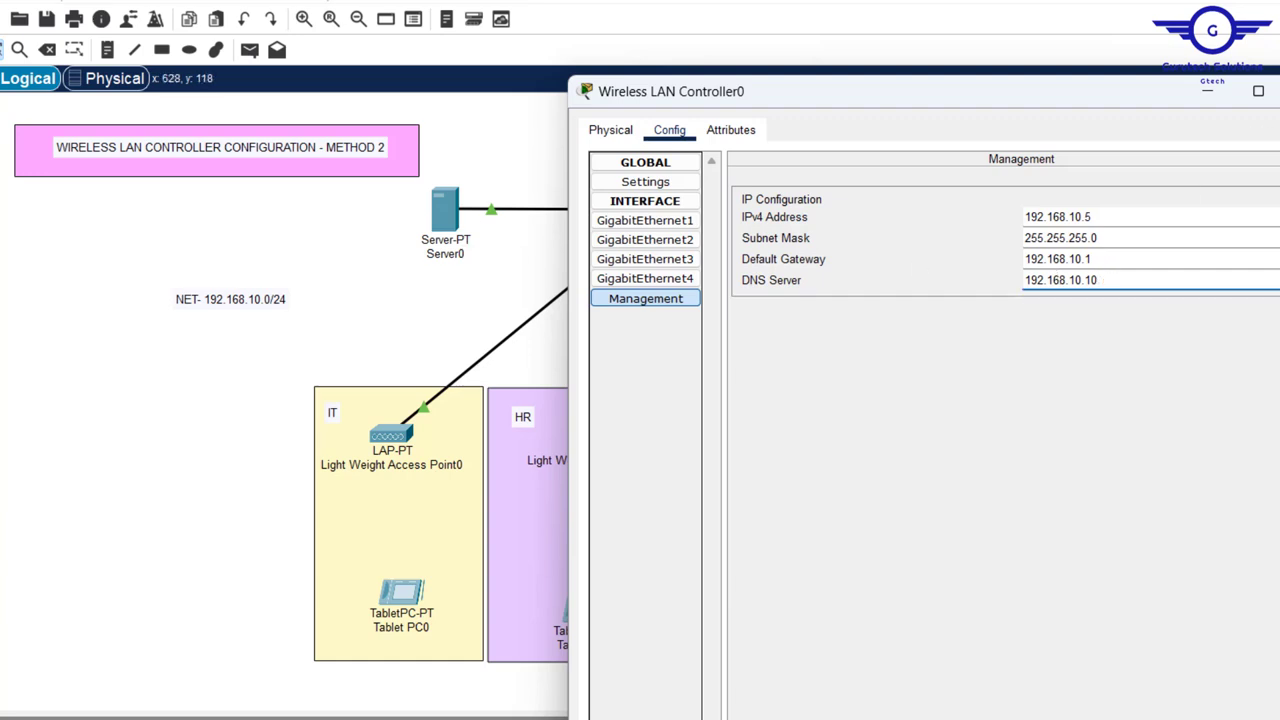
click(1279, 91)
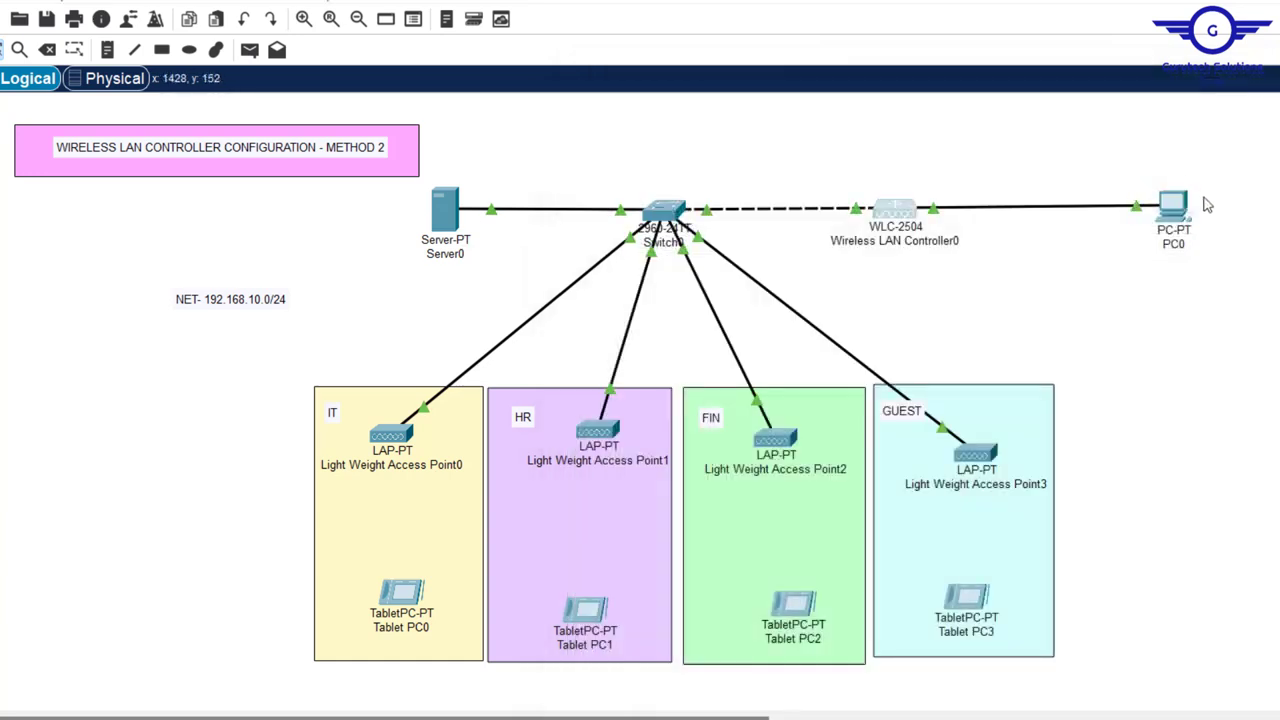
- Rename PC0 to MGT-PC
click(1178, 245)
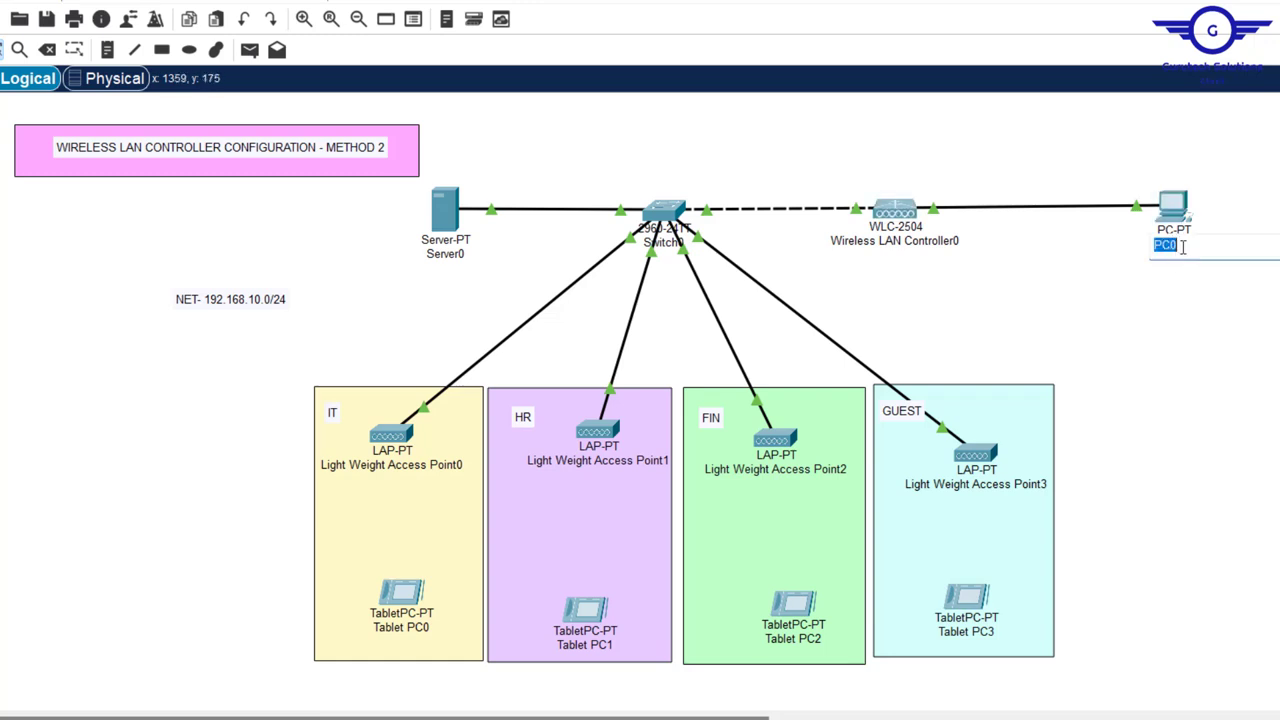
text(MGT-PC)
click(1177, 214)
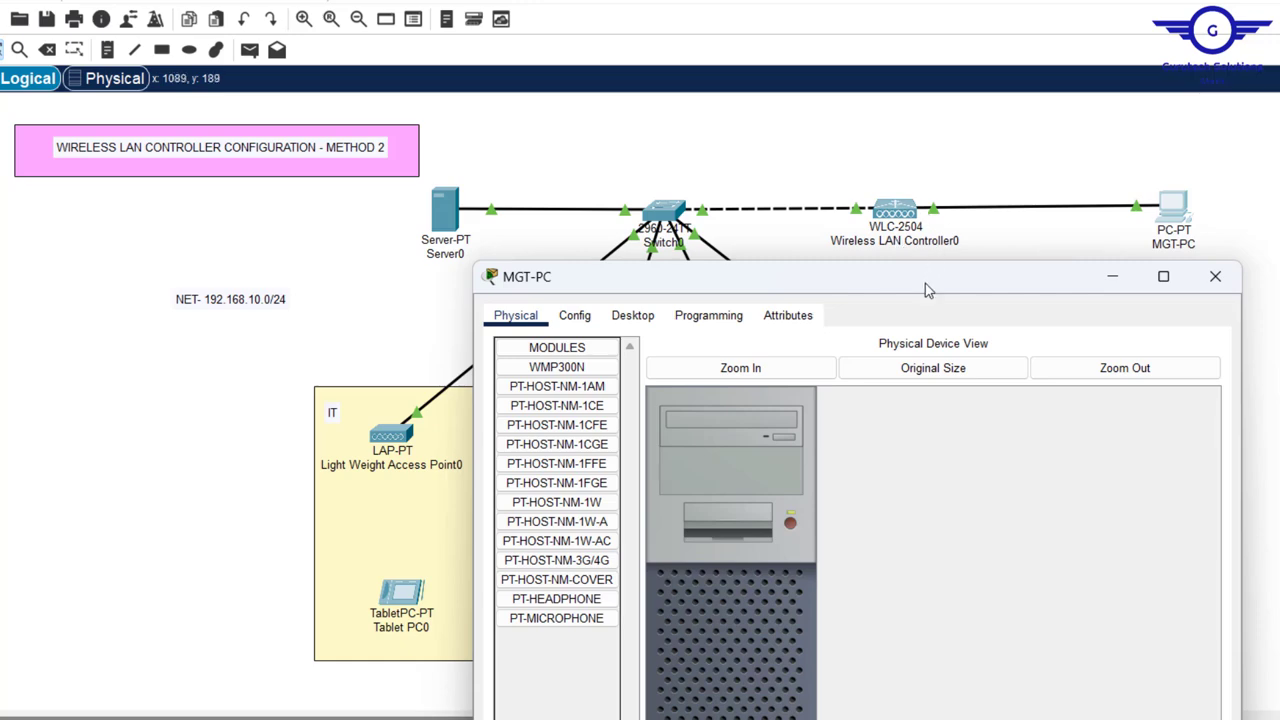
drag(930, 286, 1019, 125)
- Give MGT-PC static IP 192.168.10.6, mask 255.255.255.0, gateway 192.168.10.1 and DNS 192.168.10.10
click(720, 154)
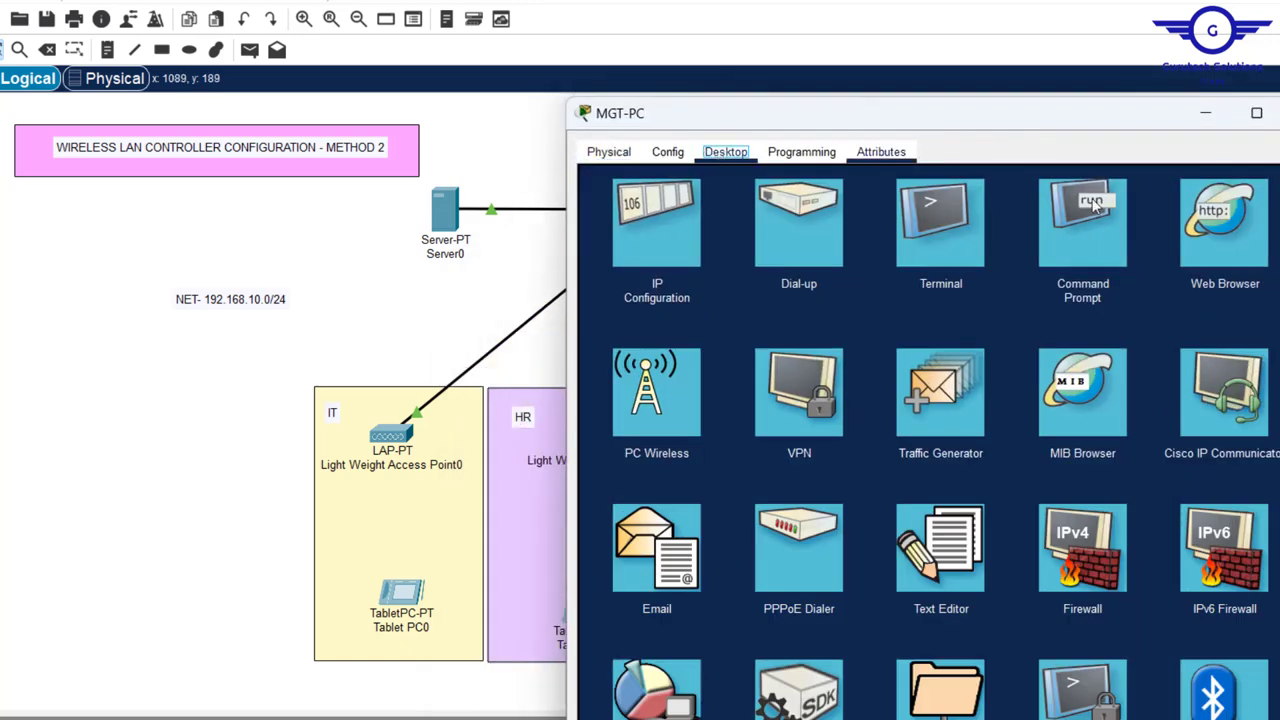
click(669, 225)
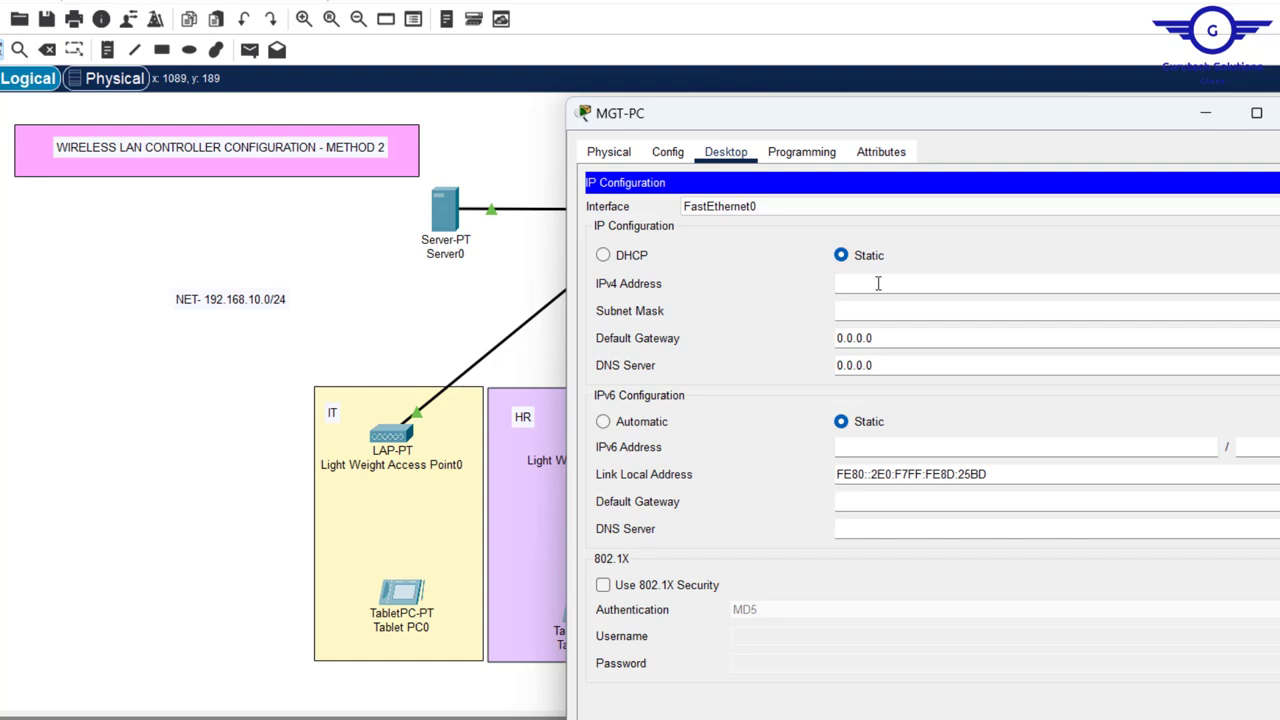
click(878, 284)
text(192.168.10.10)
click(869, 308)
drag(895, 338, 662, 341)
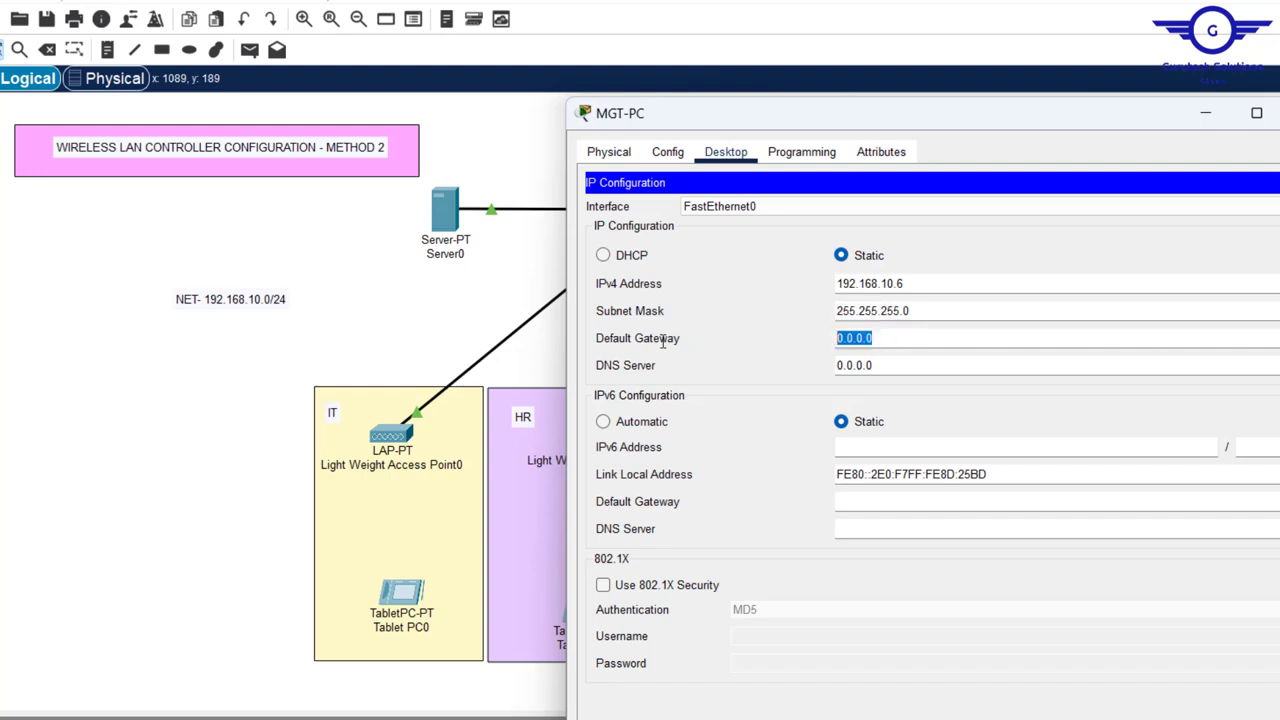
text(192.168.10.10)
key(BackSpace)
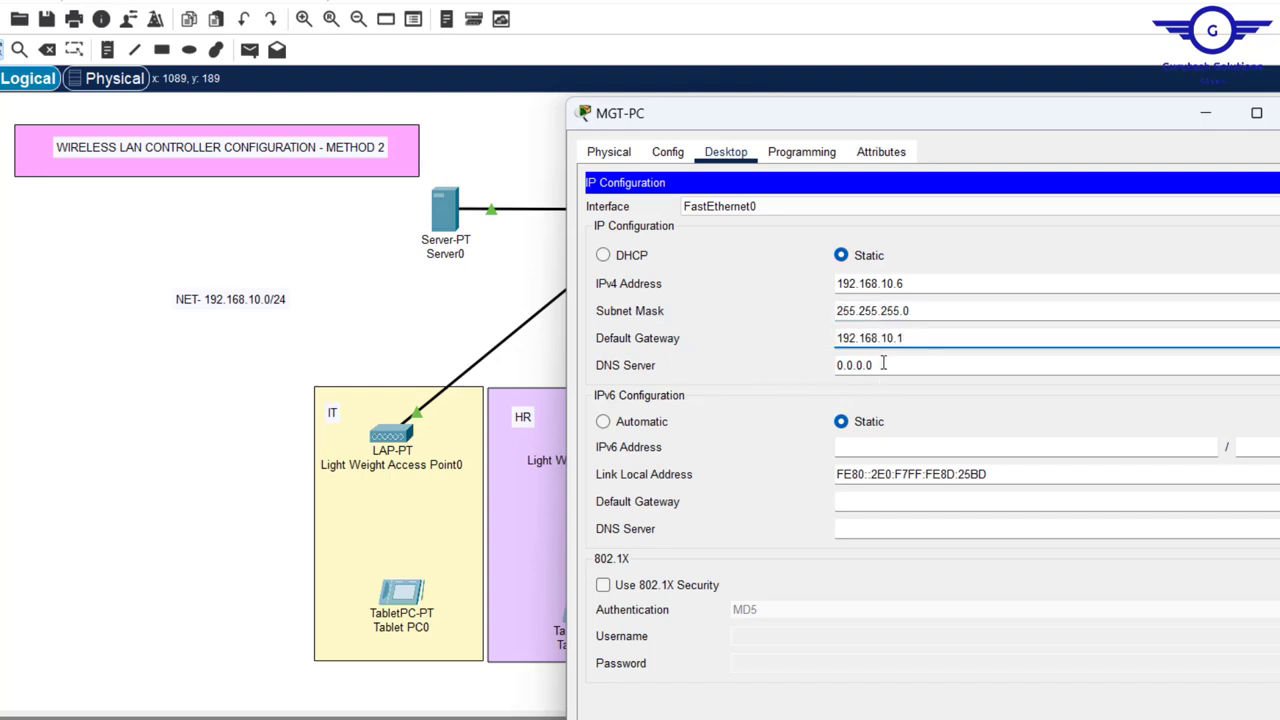
drag(883, 364, 628, 348)
text(192.168.10.10)
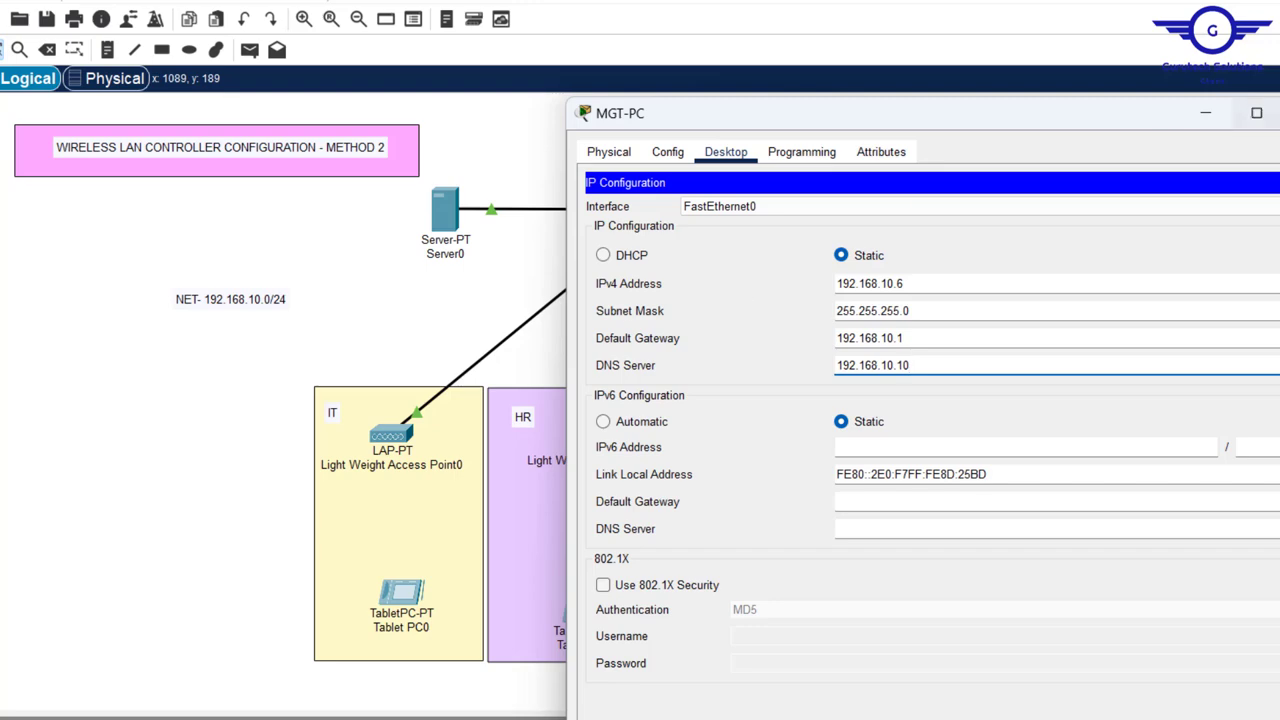
click(1279, 183)
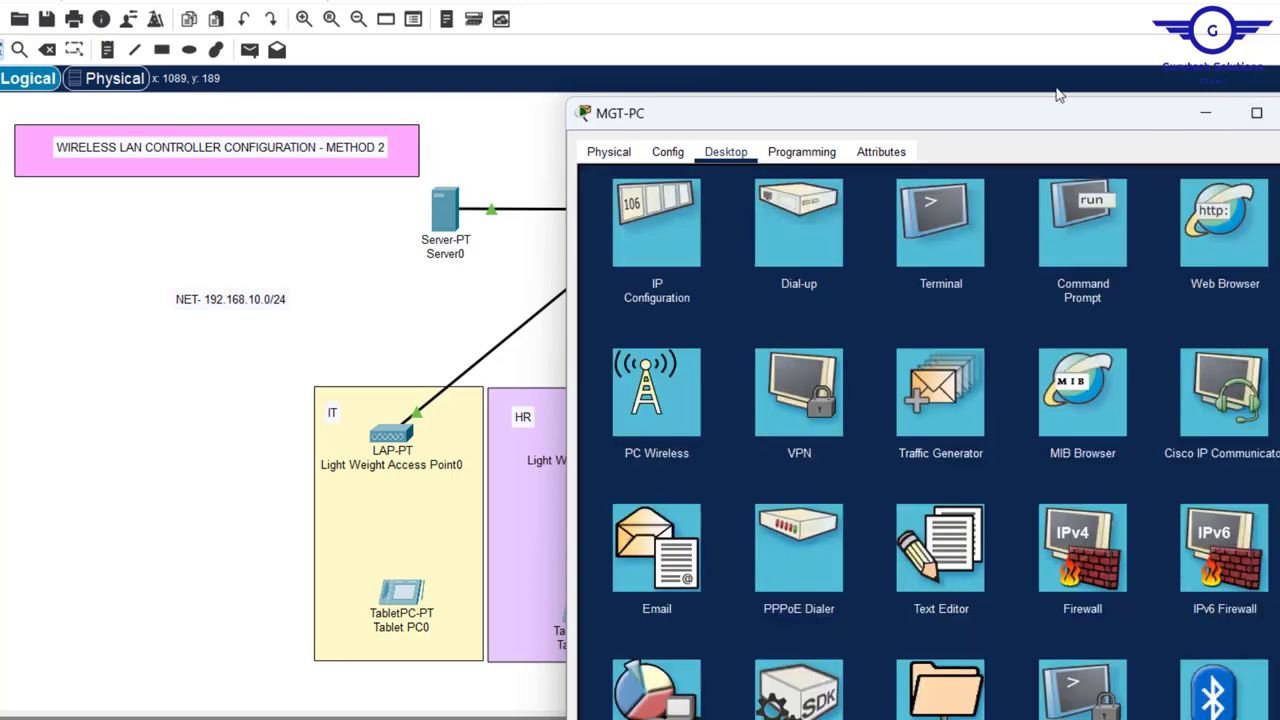
drag(1056, 118, 694, 224)
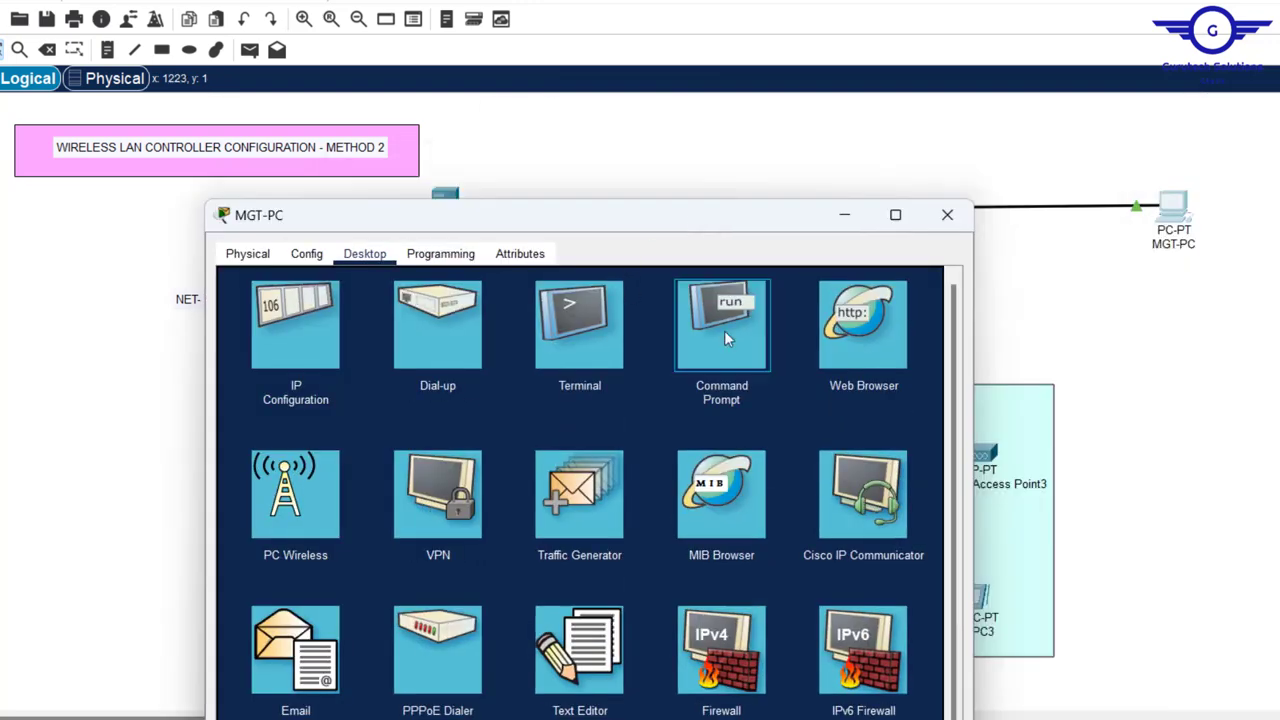
- Ping the controller at 192.168.10.5 from MGT-PC's Command Prompt, then close the prompt
click(722, 330)
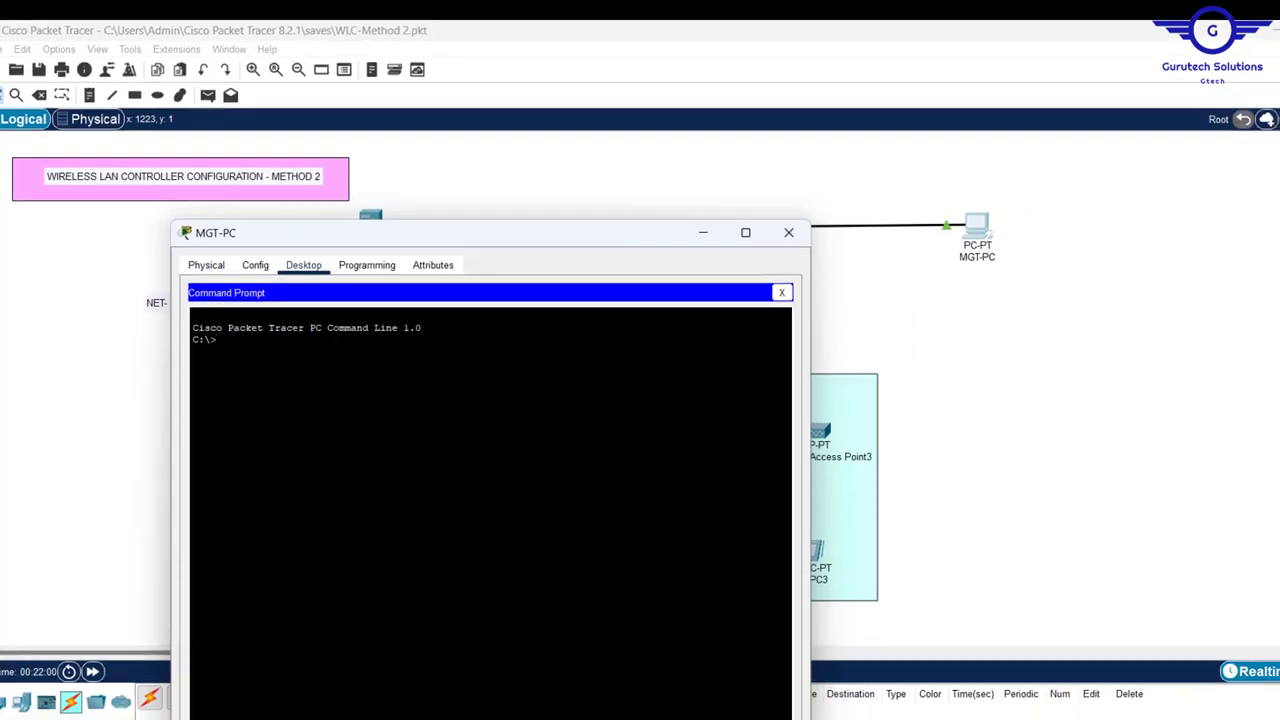
text(PING)
right_click(394, 350)
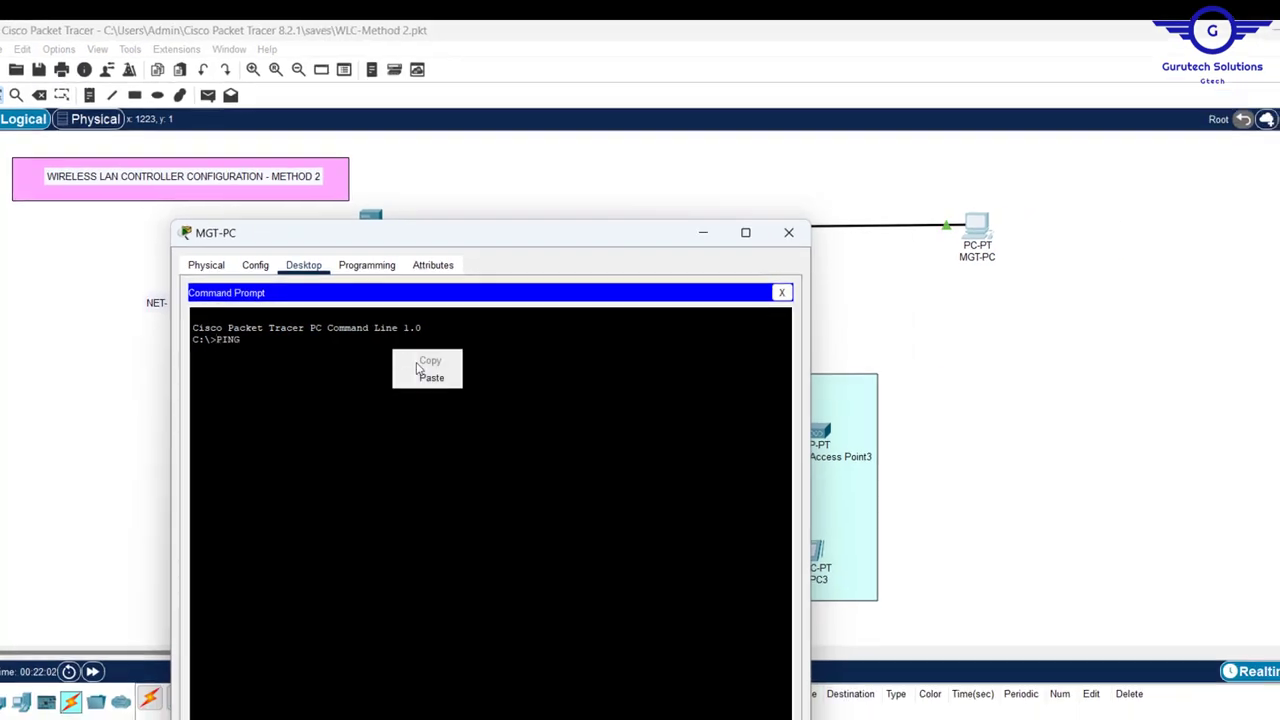
click(435, 376)
key(BackSpace)
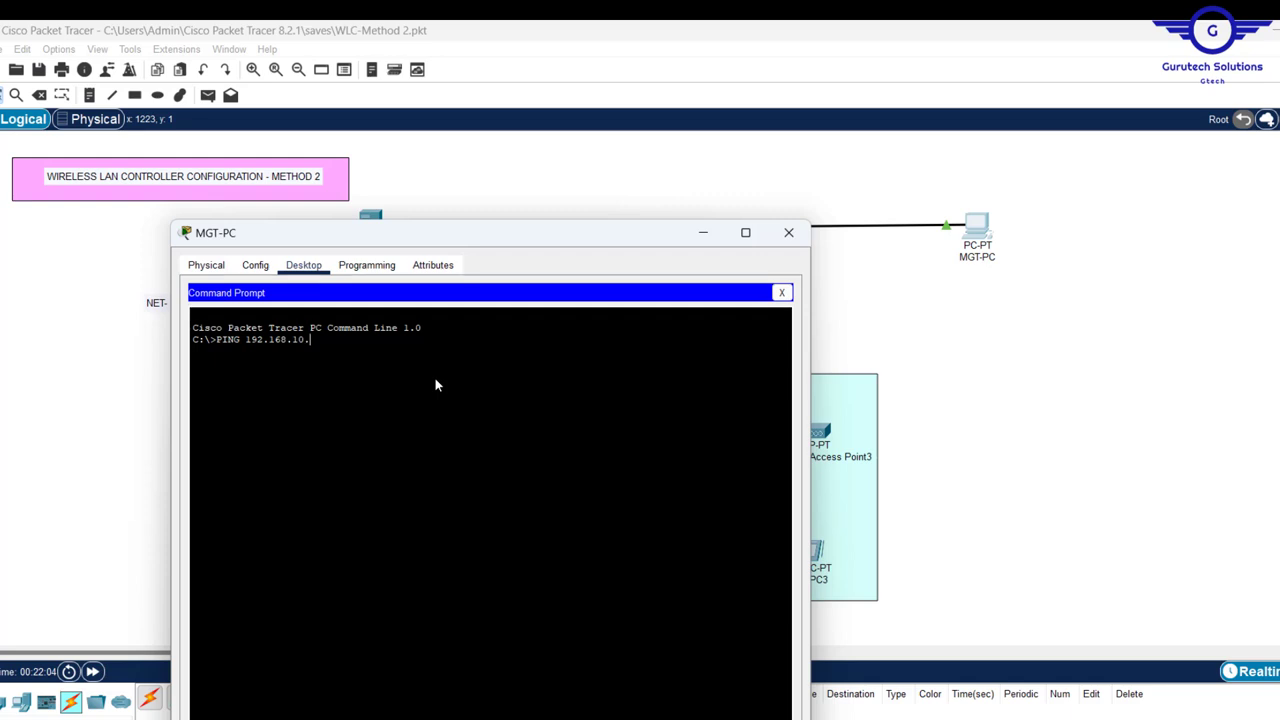
text(5)
key(Return)
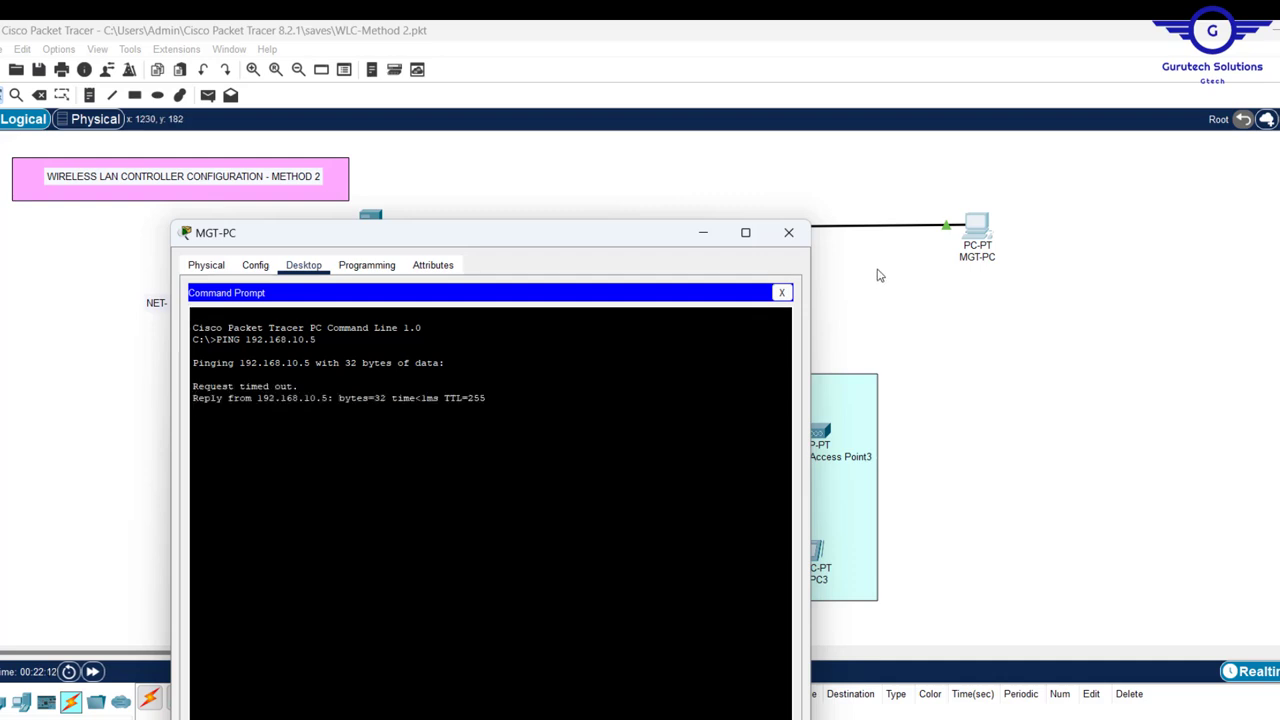
click(781, 296)
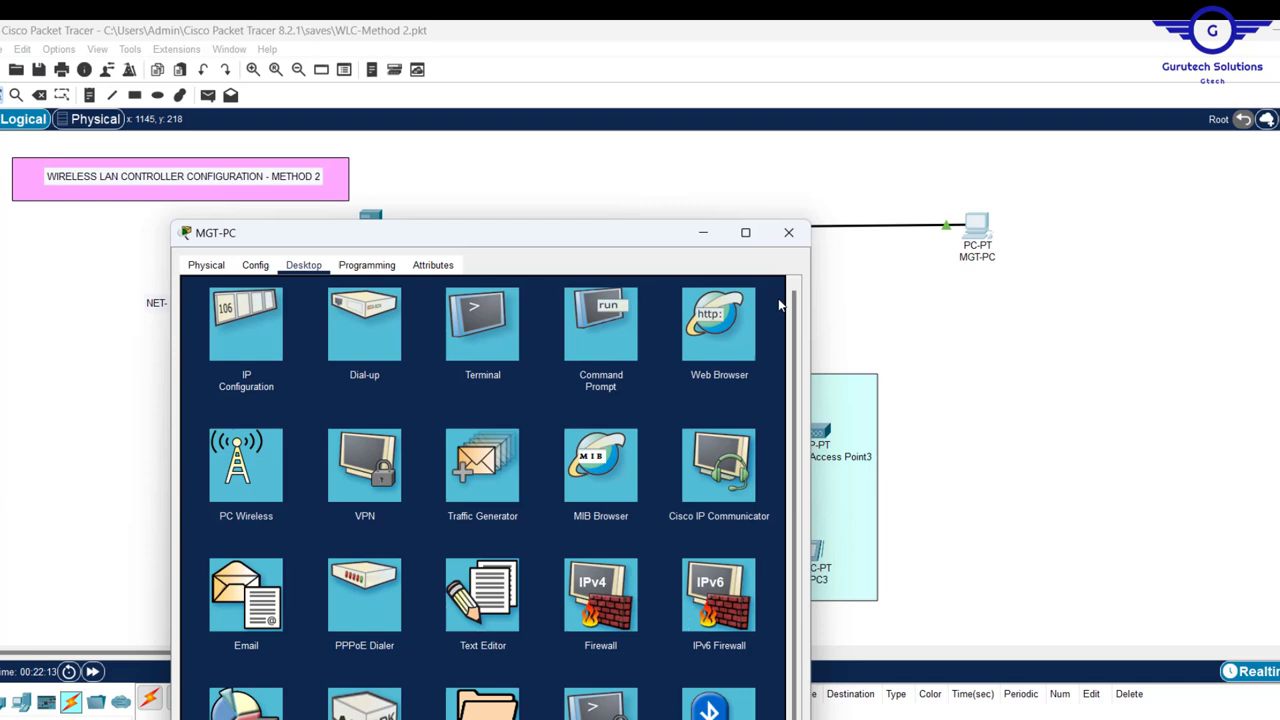
click(706, 326)
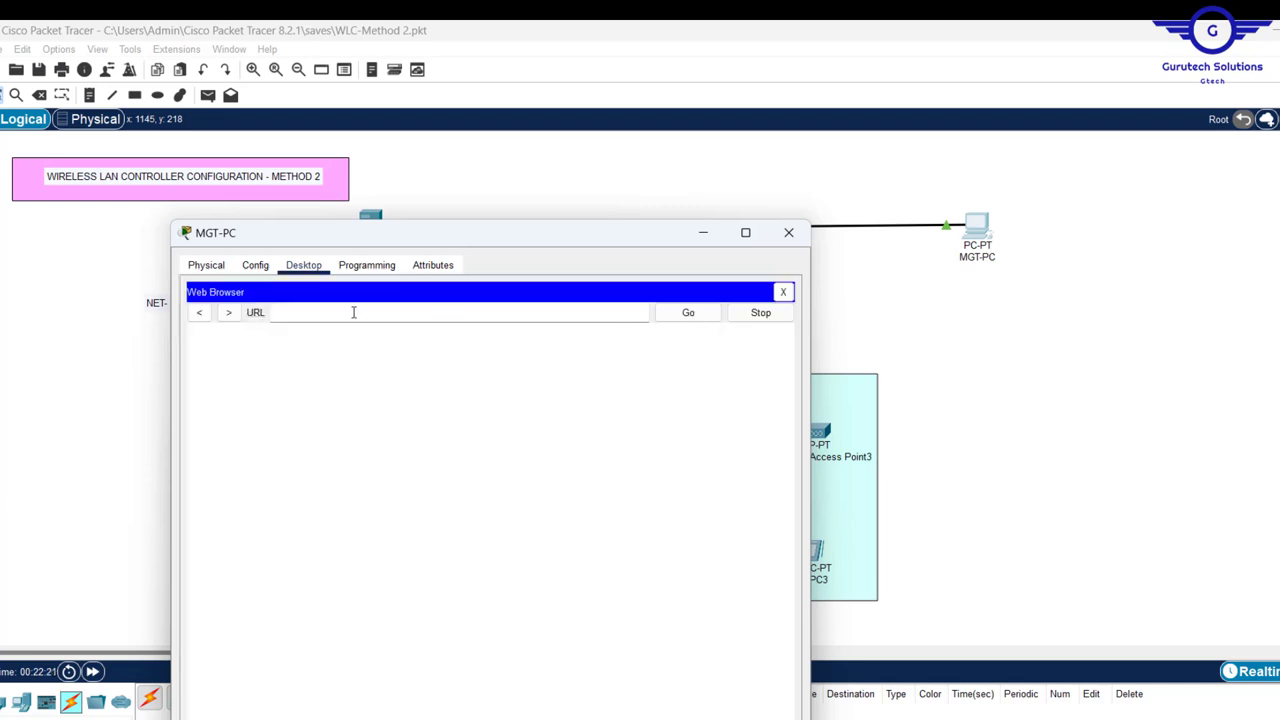
click(323, 318)
text(192.168.10.10)
key(Return)
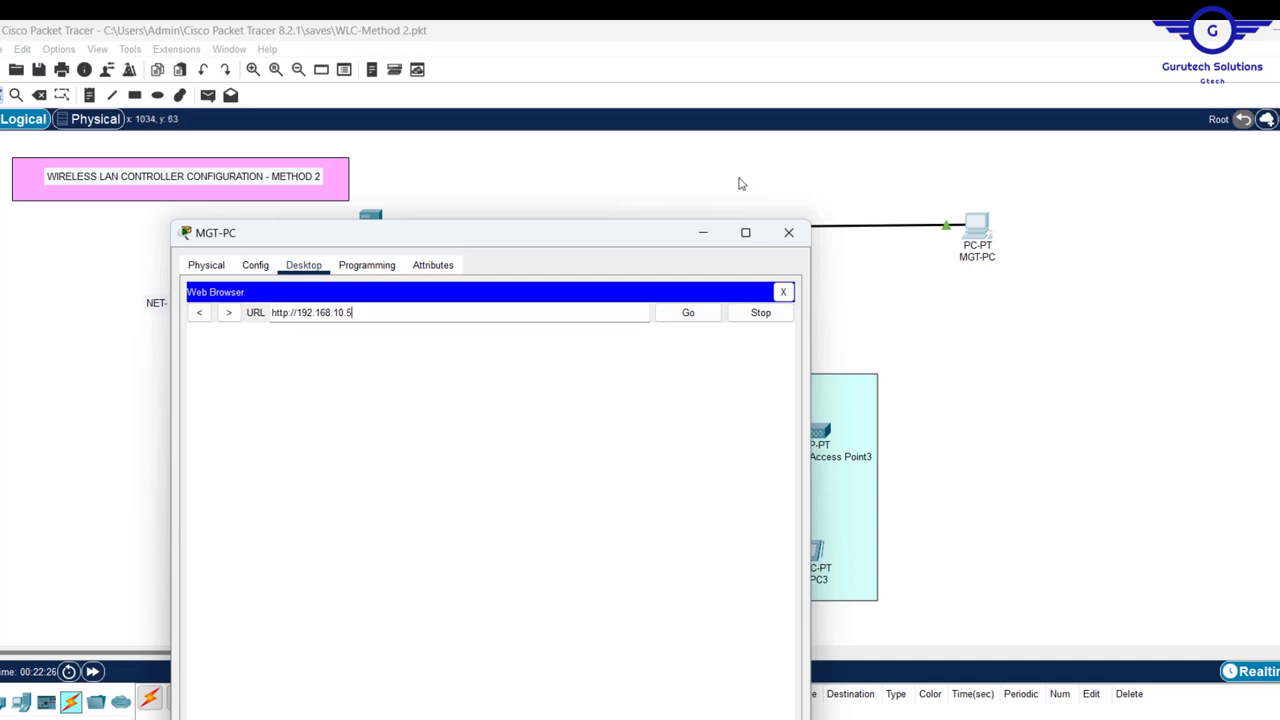
drag(589, 234, 788, 92)
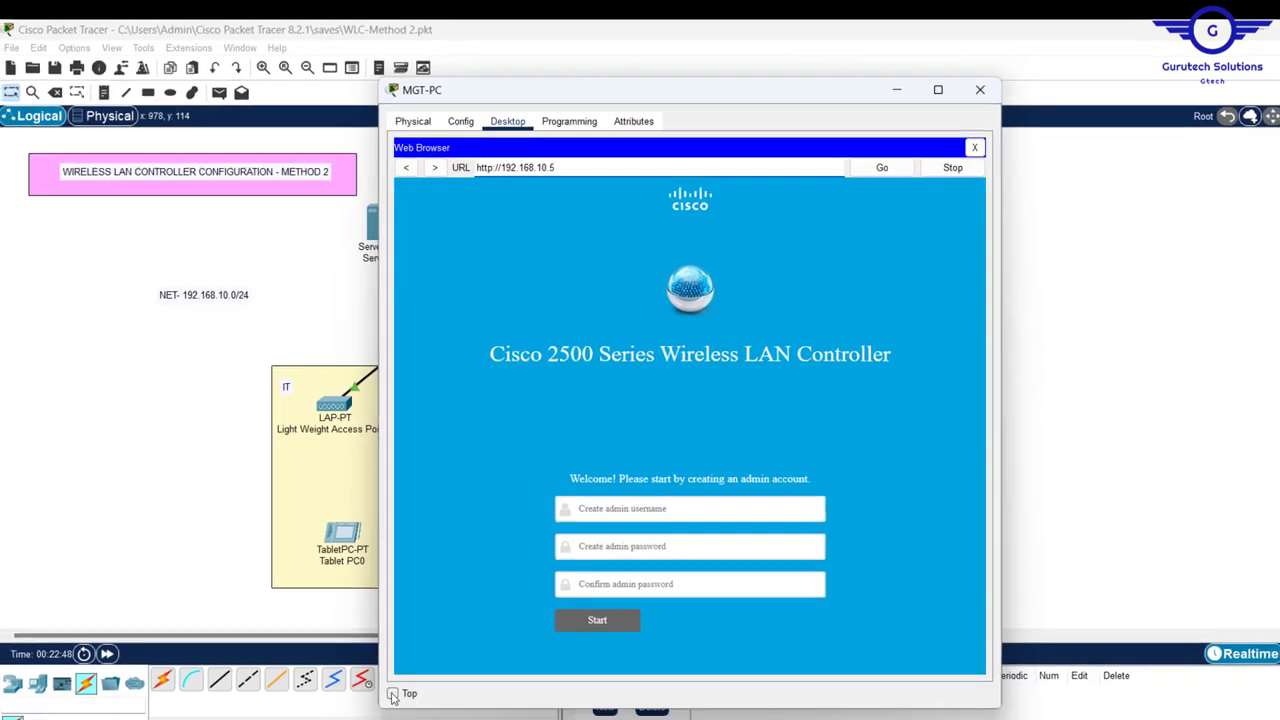
- Keep MGT-PC on top and create the controller admin account with a username and confirmed password
click(392, 693)
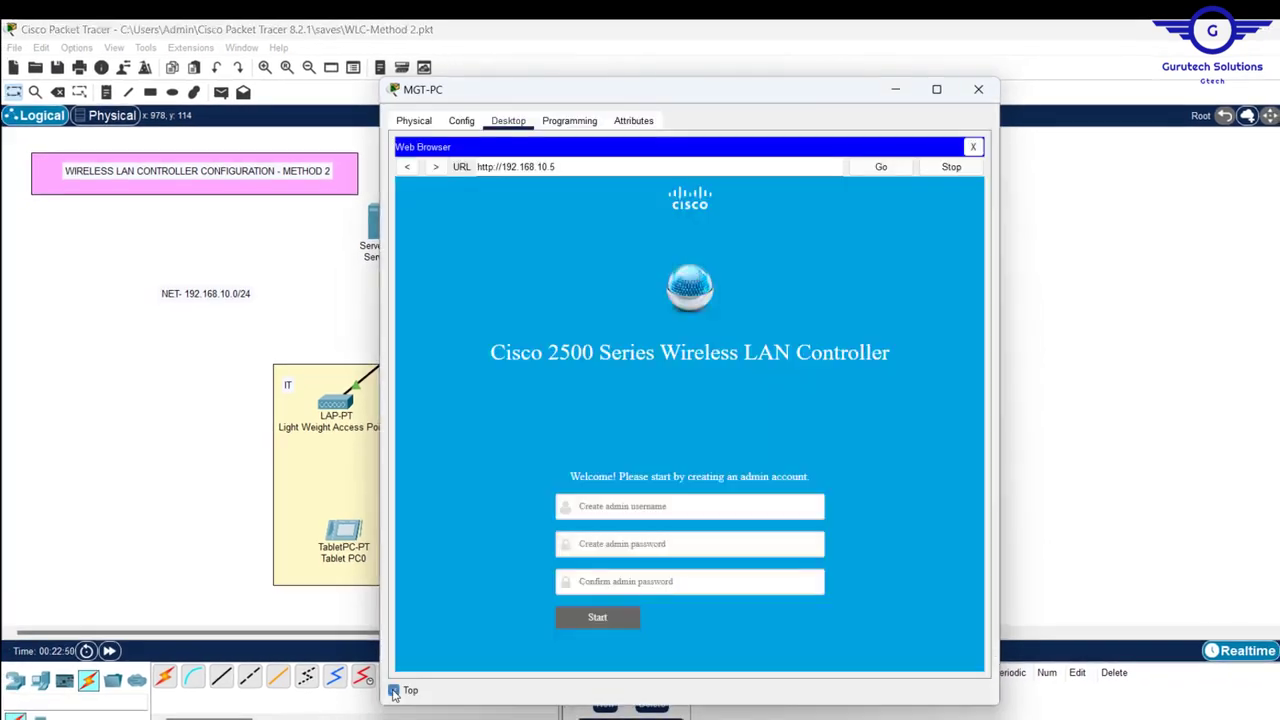
click(648, 507)
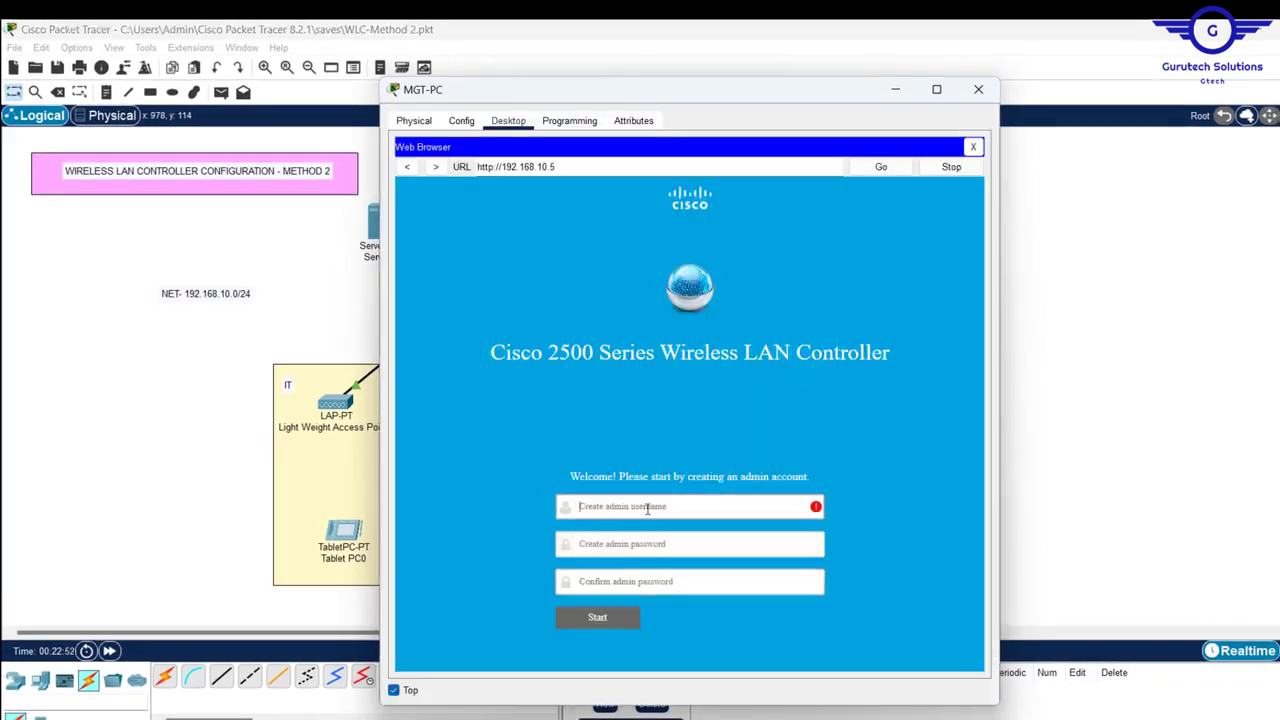
text(A)
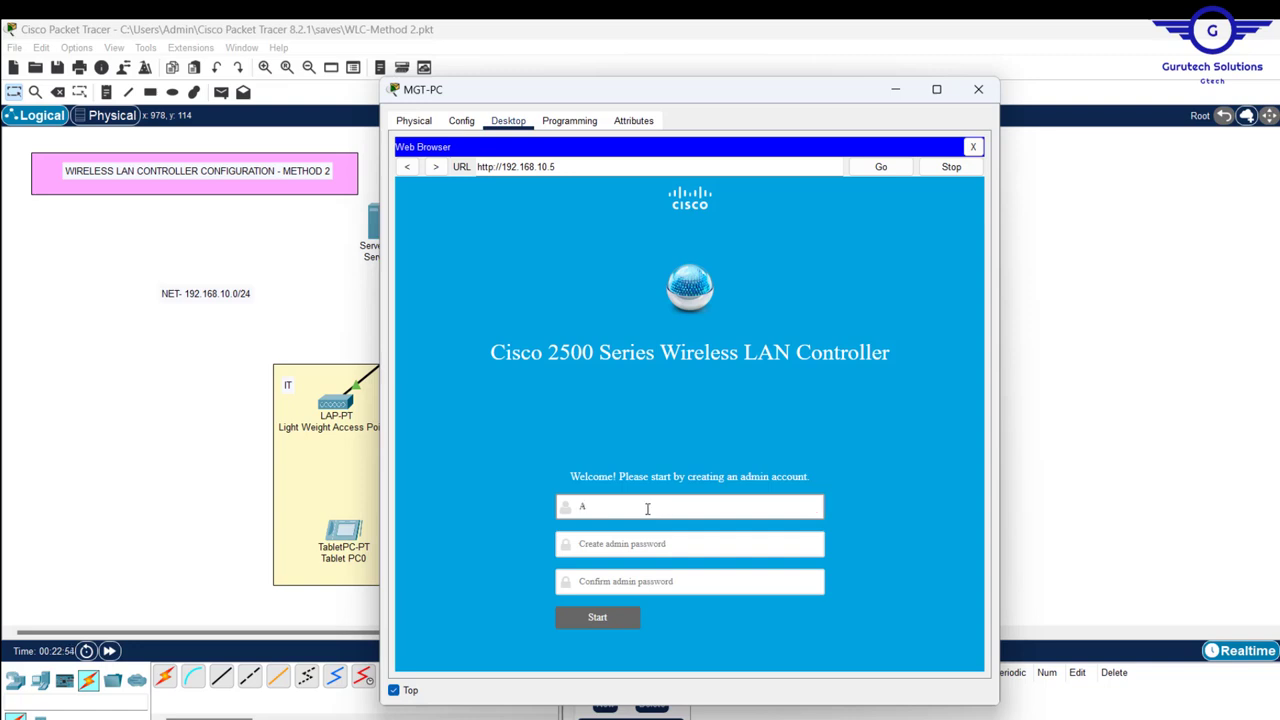
text(dmin)
click(603, 543)
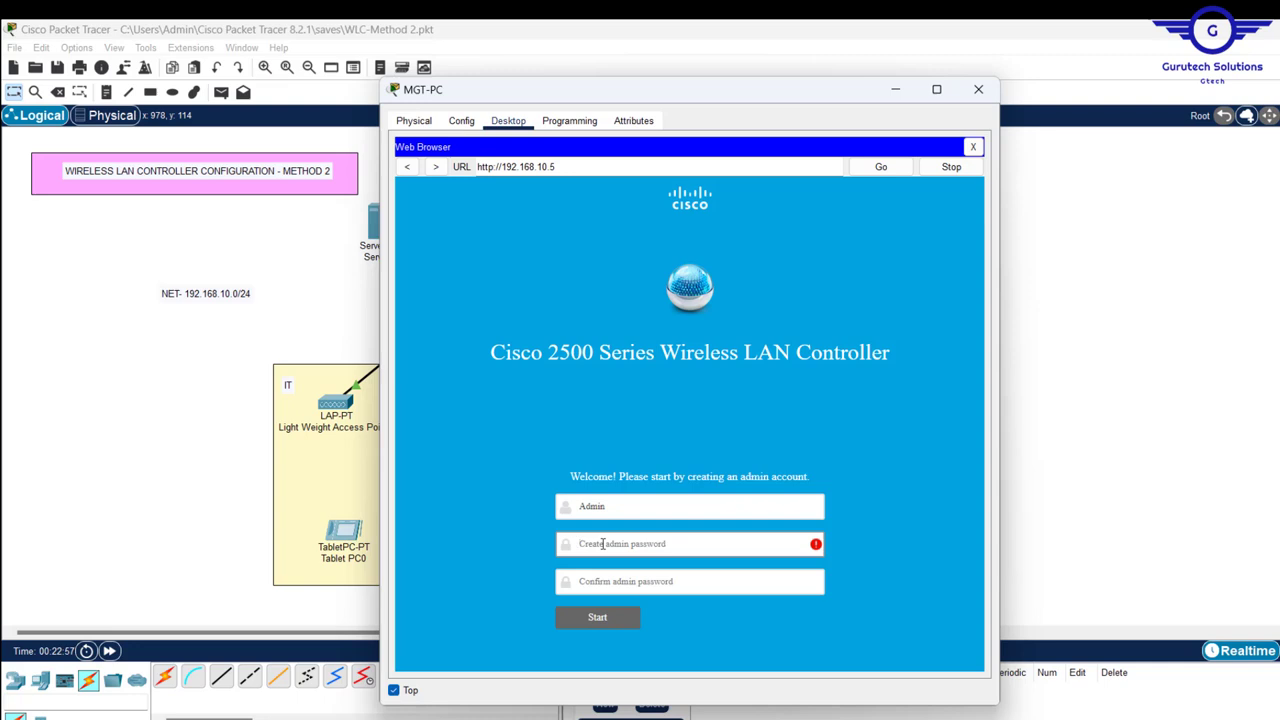
text(Admin12)
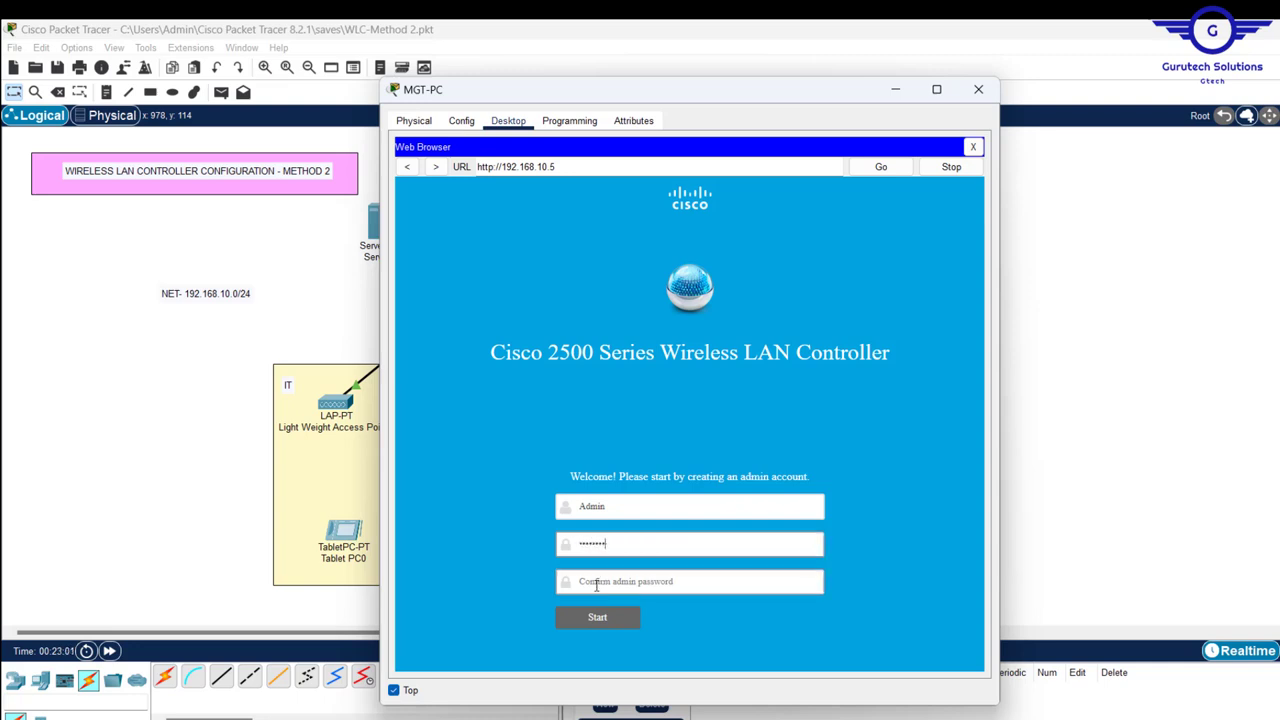
click(597, 586)
text(A)
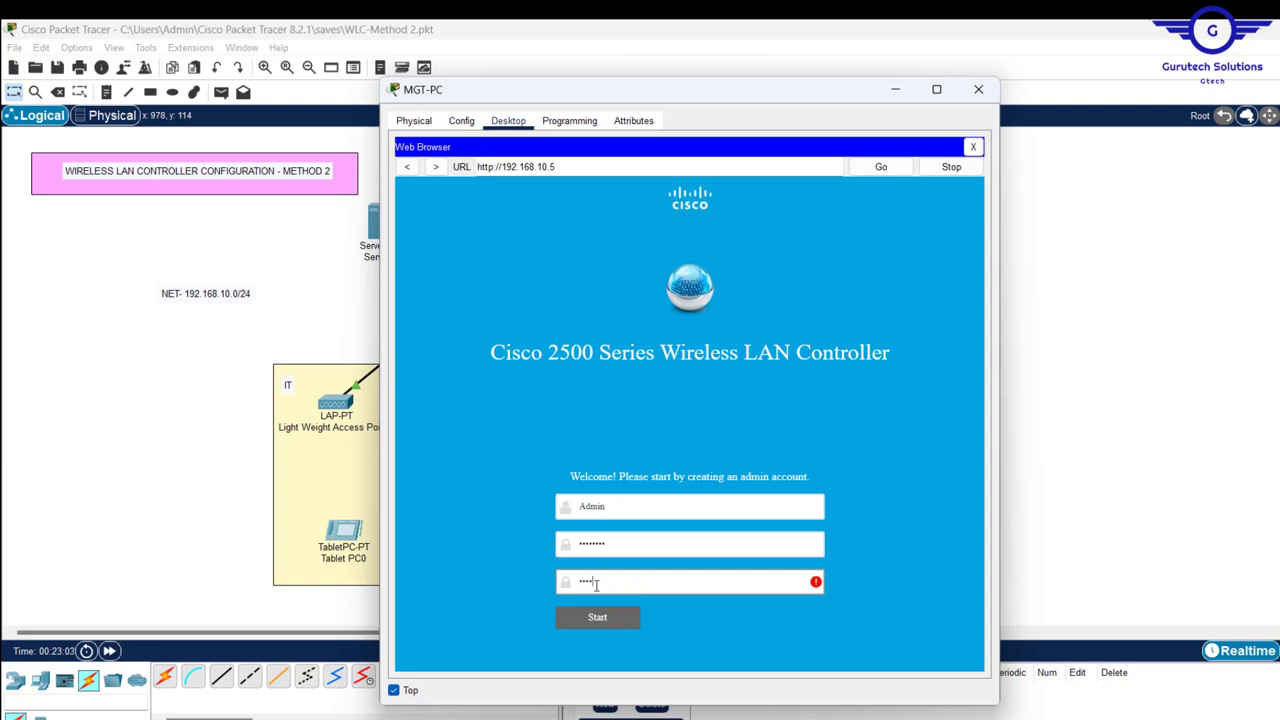
text(dmin12)
click(588, 622)
- Enter system name GTECH-WLC, management IP 192.168.10.5, mask 255.255.255.0, gateway 192.168.10.1, and continue
click(643, 262)
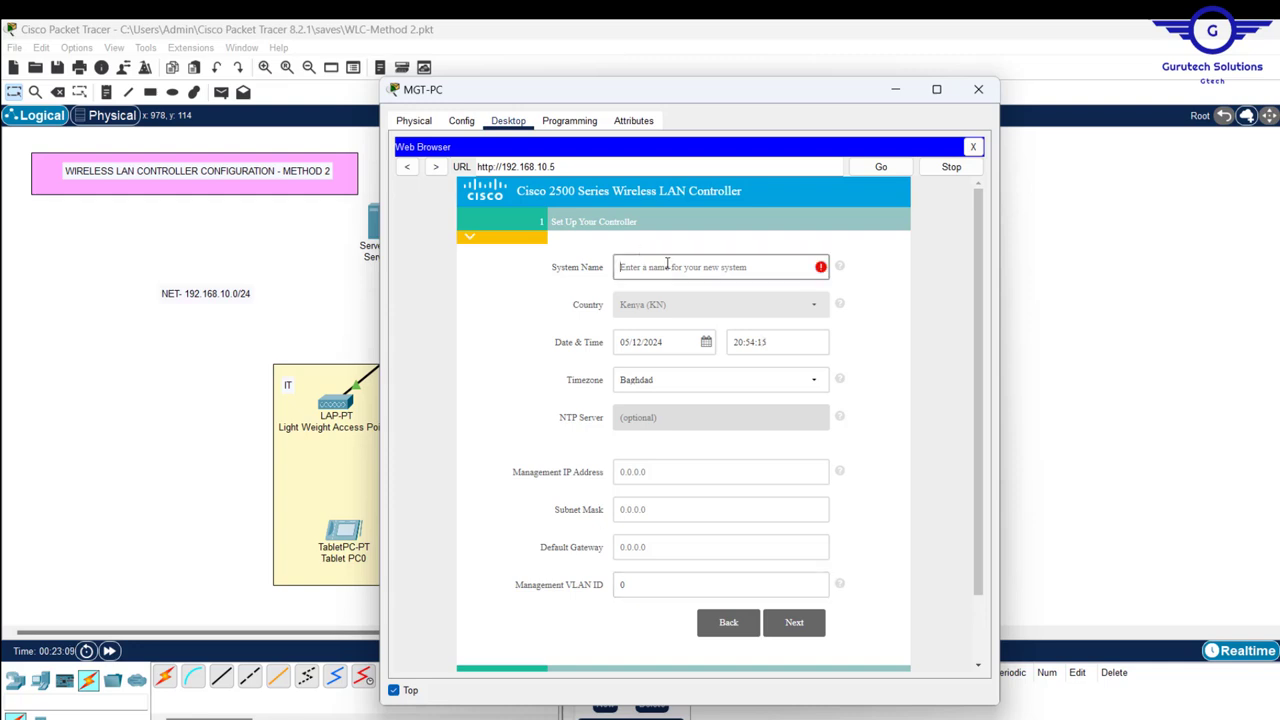
text(GTECH)
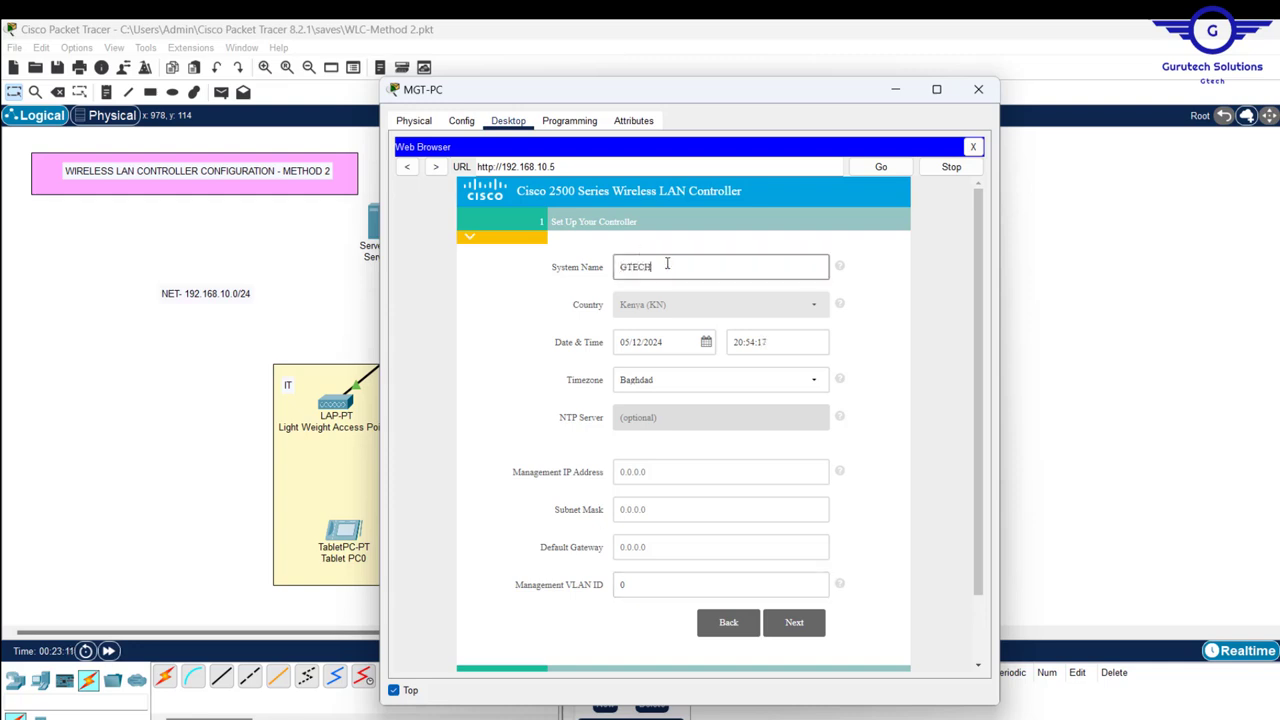
text(-W)
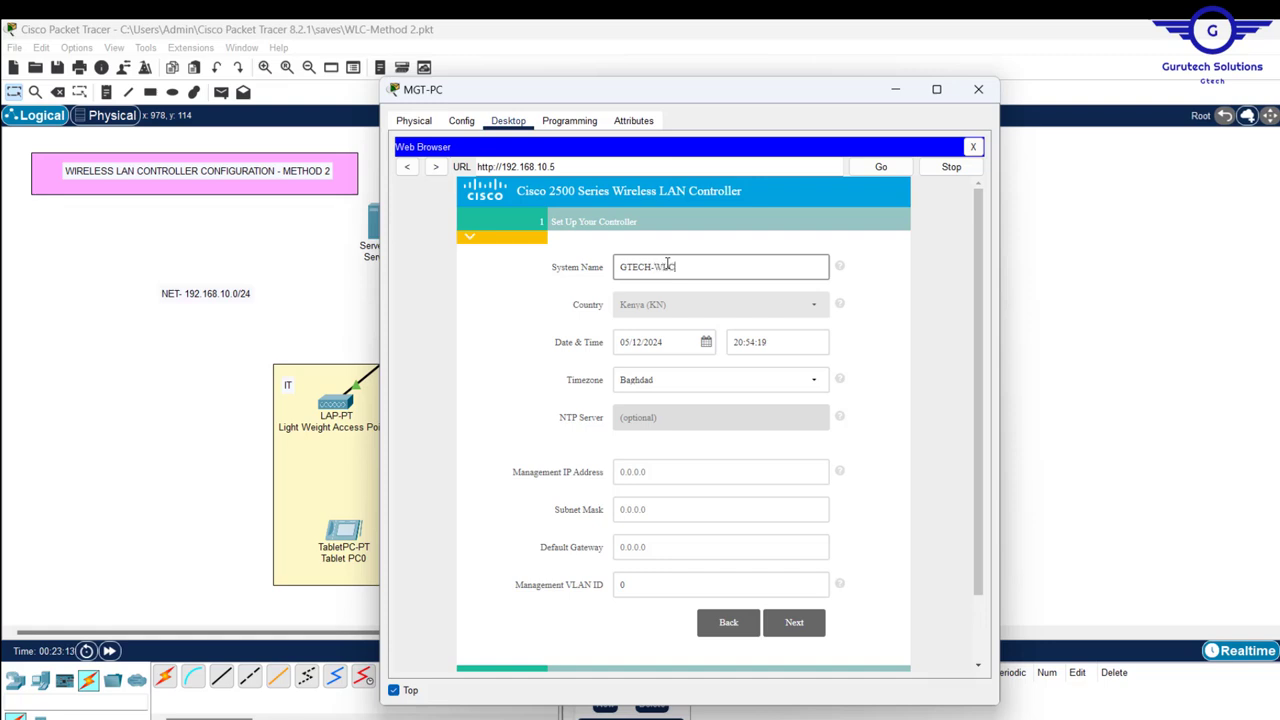
text(LC)
key(Tab)
key(Tab)
key(Tab)
key(Tab)
key(Tab)
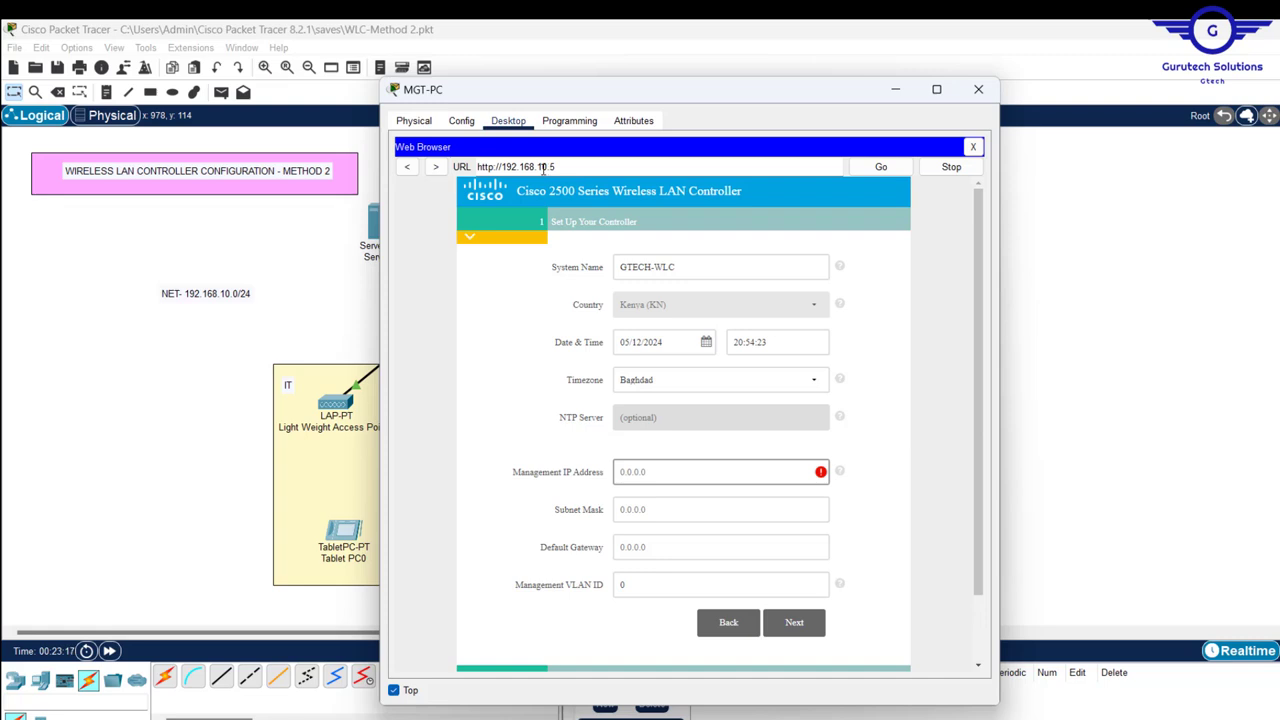
text(192.168.10.10)
key(BackSpace)
key(BackSpace)
text(5)
click(687, 509)
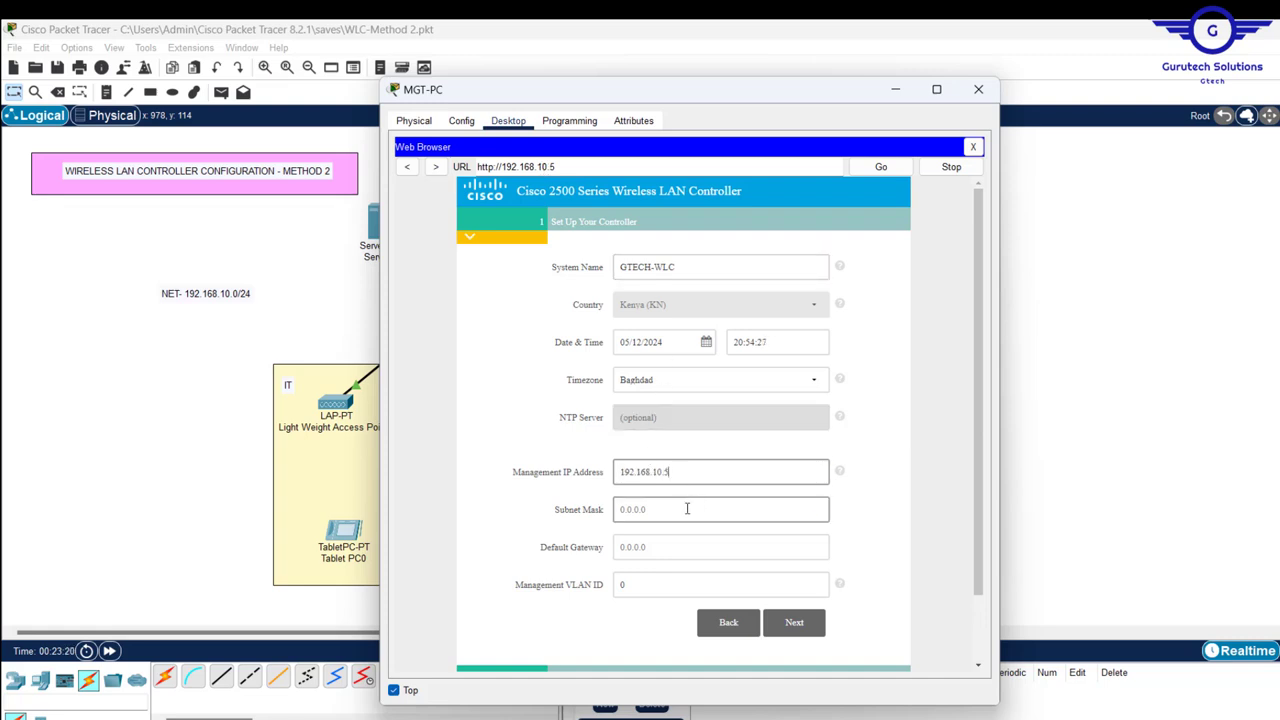
text(255.)
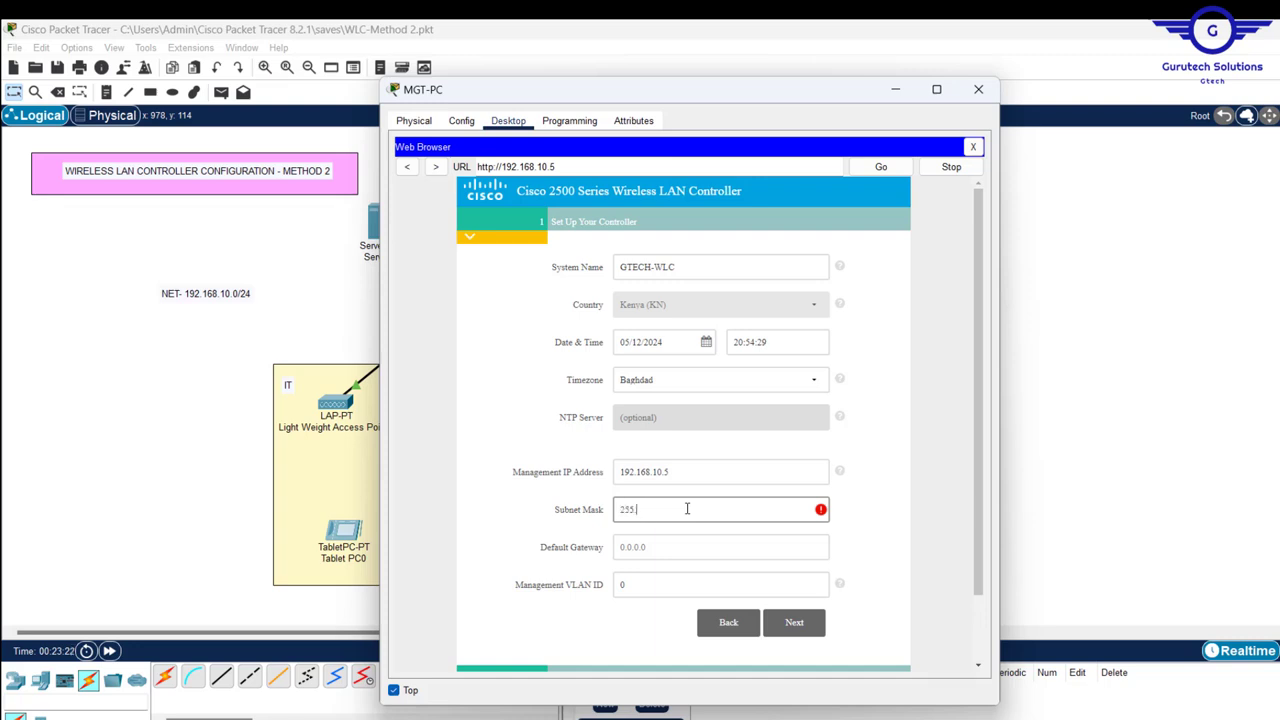
text(255.255.0)
click(652, 547)
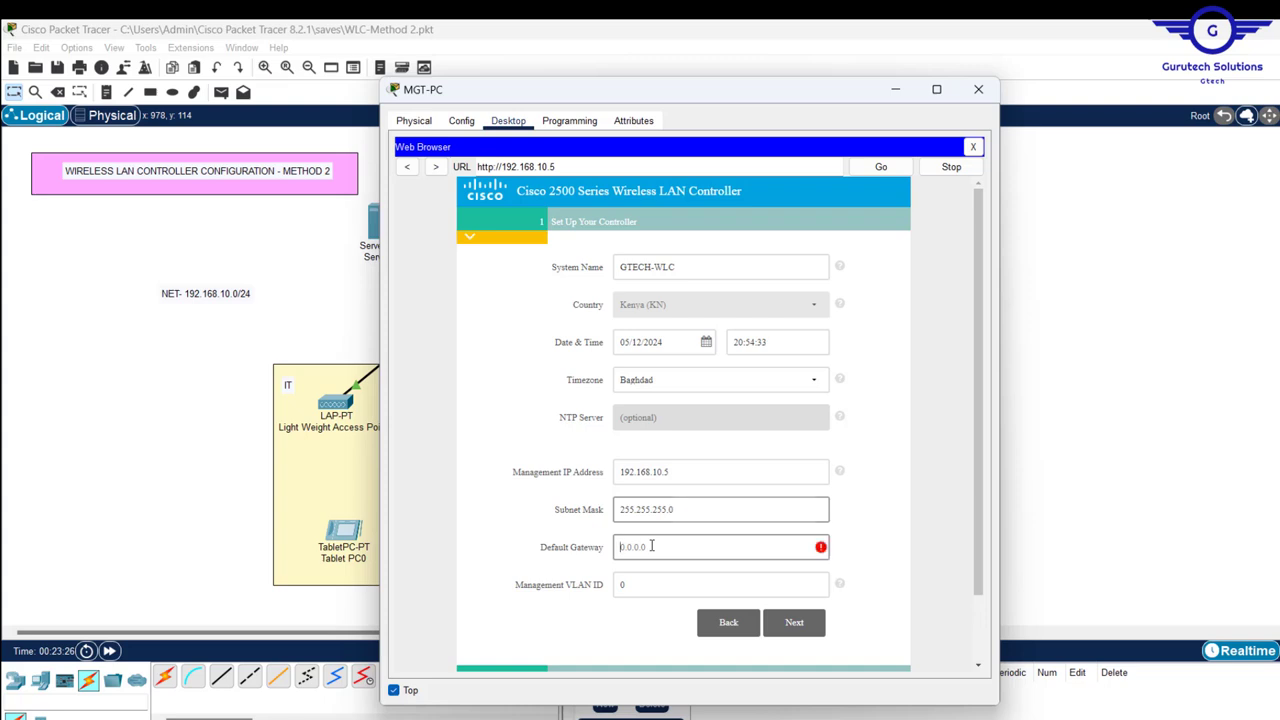
text(192.168.10.1)
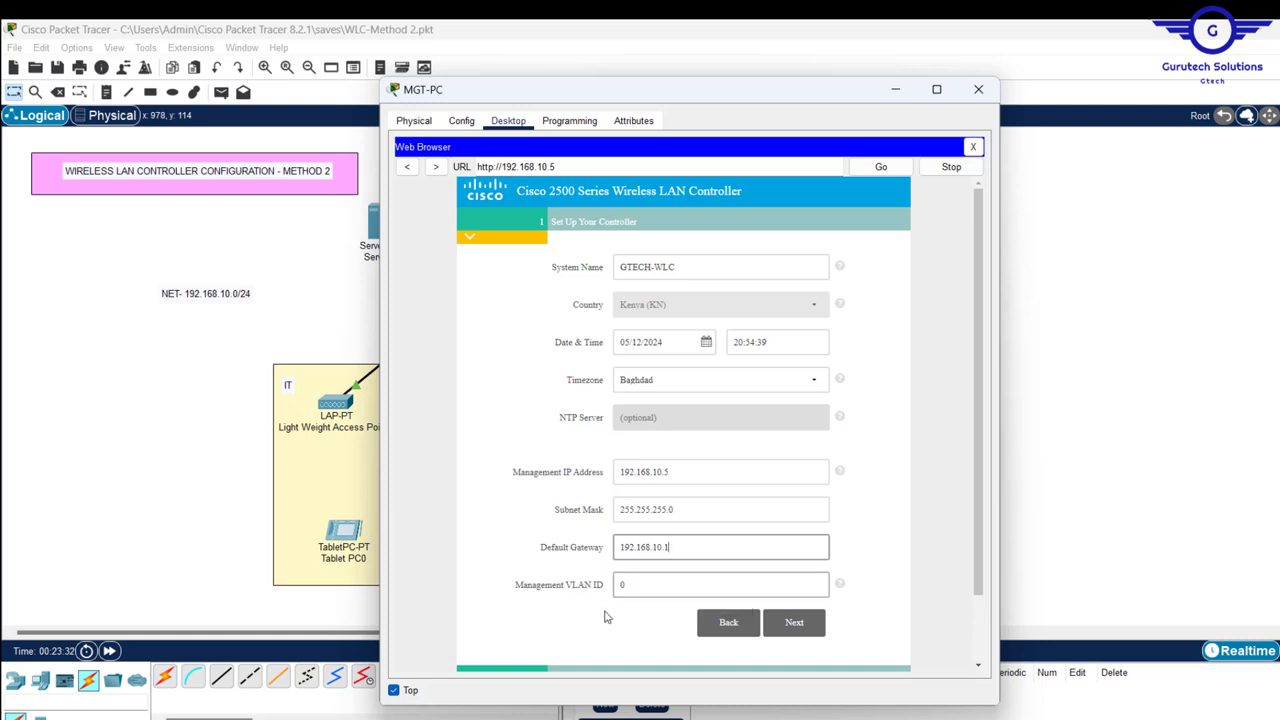
click(794, 624)
- Name the employee network Test, enter and confirm its WPA2 passphrase, and advance to the summary
click(676, 346)
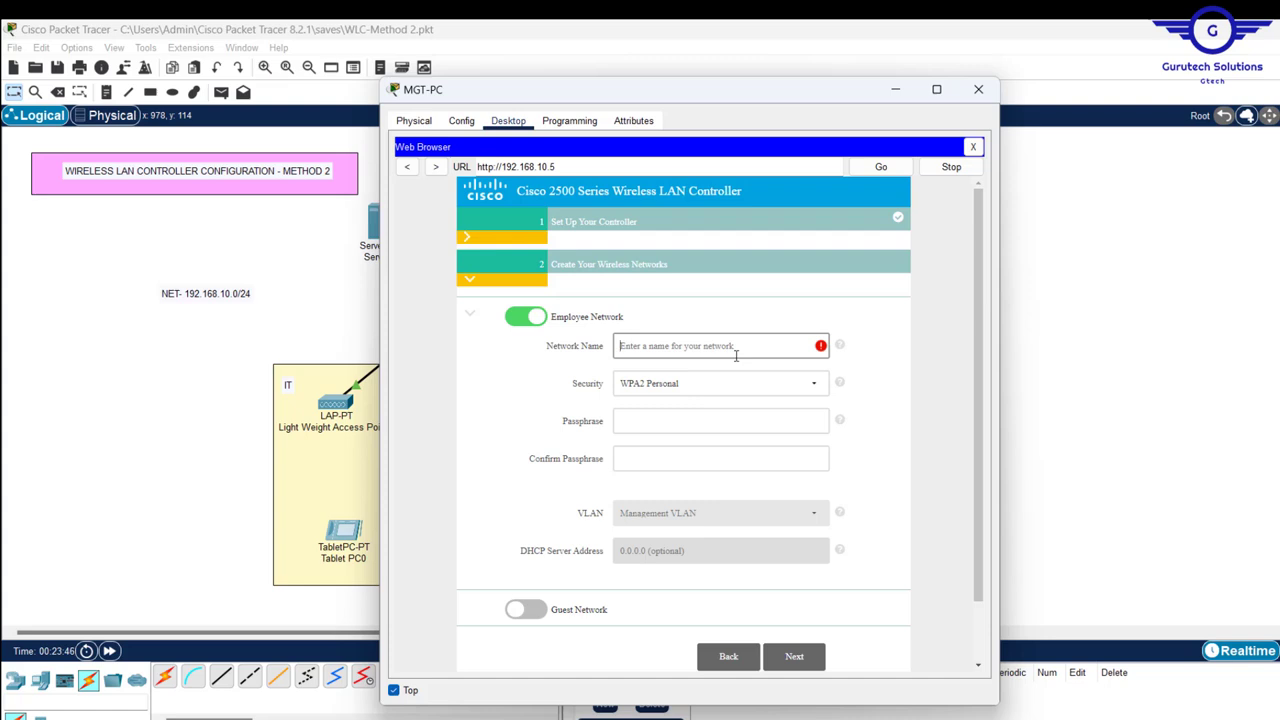
text(Test)
click(649, 418)
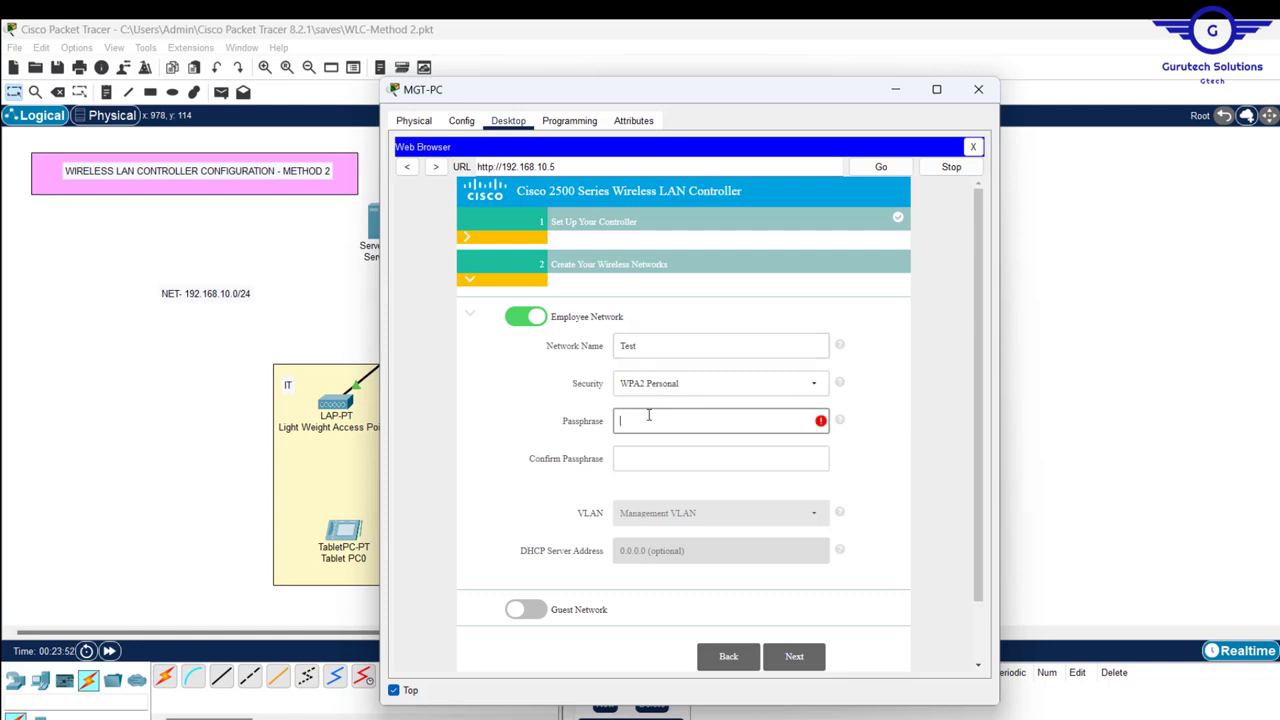
text(••••••••)
click(652, 450)
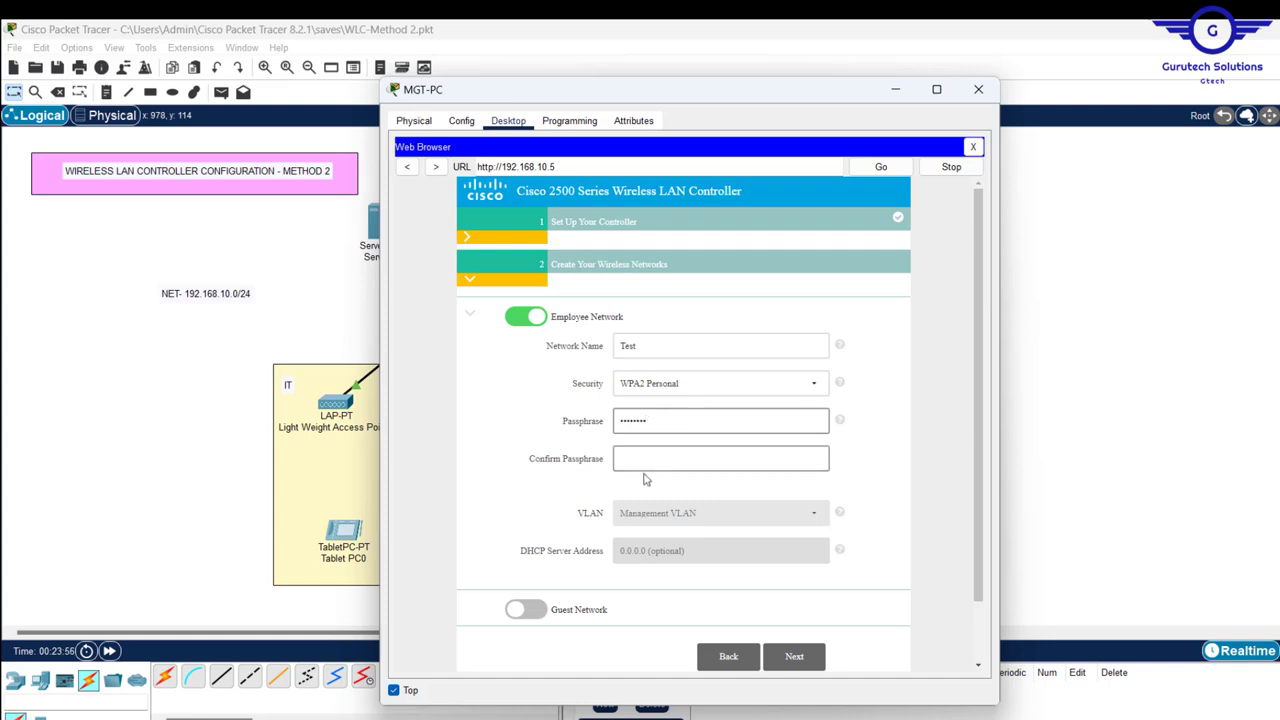
text(•)
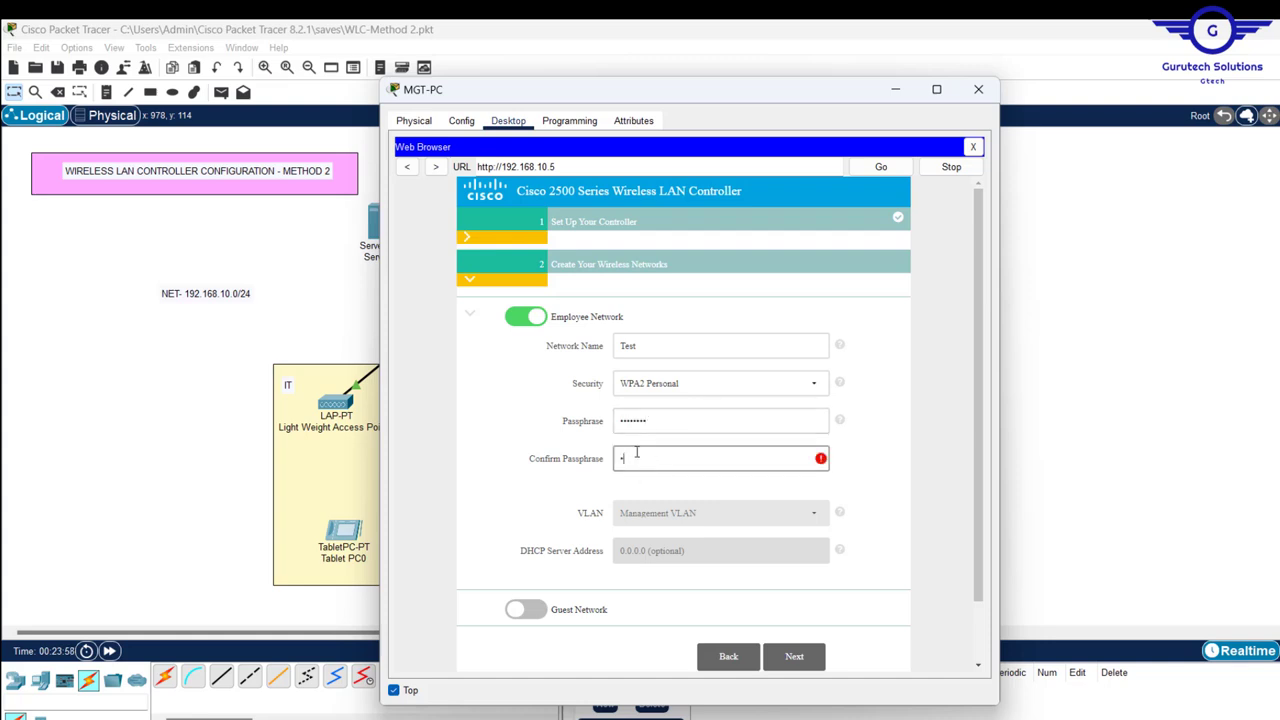
text(•••••••)
click(796, 657)
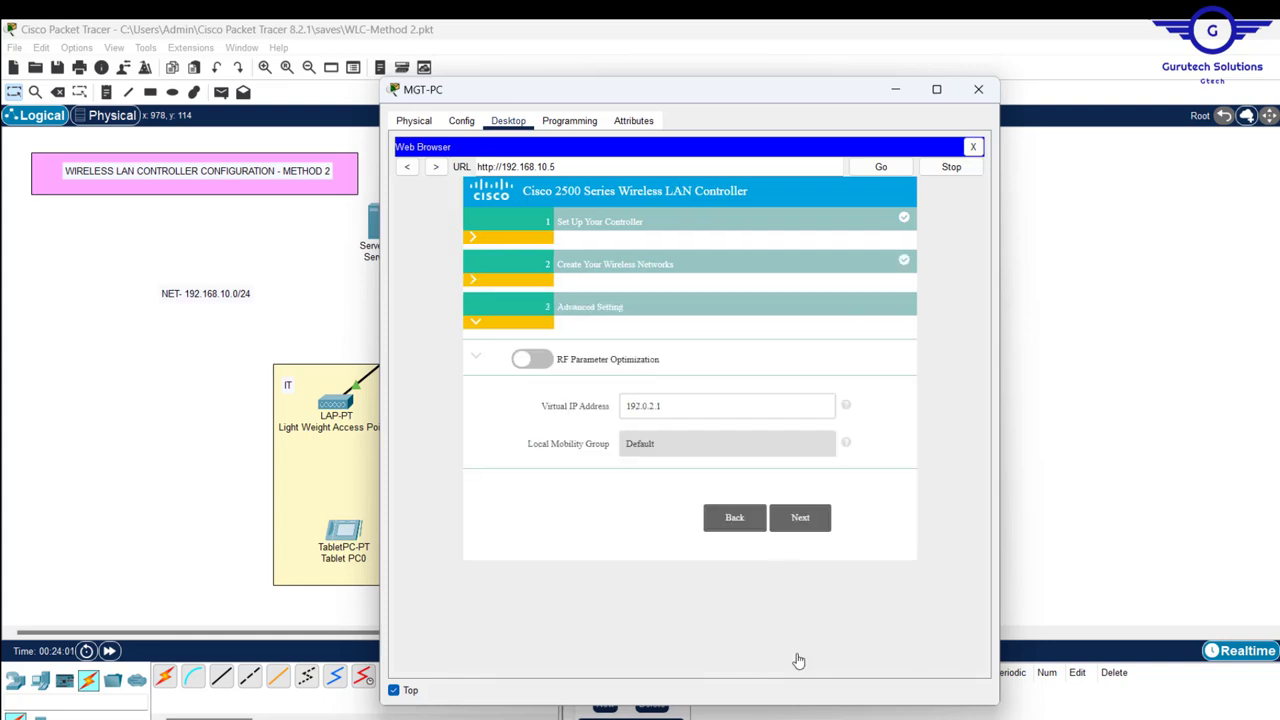
click(799, 524)
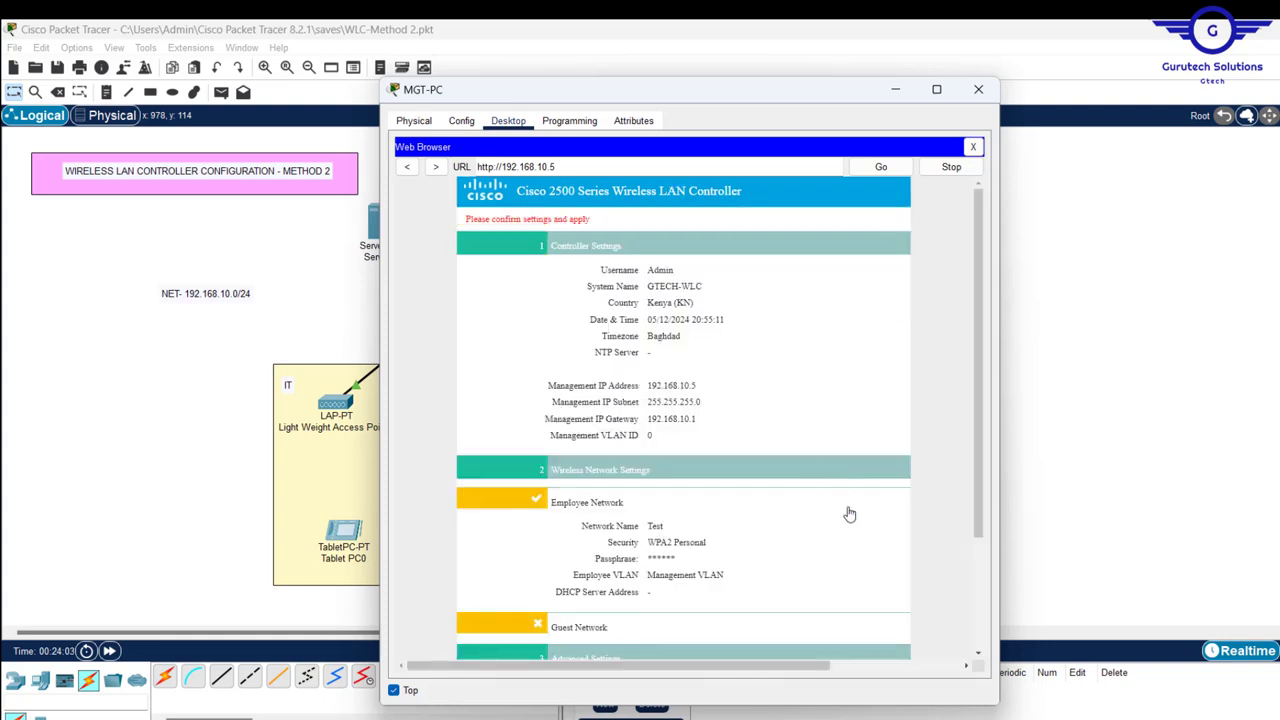
- Apply the controller wizard settings, accept the reboot, and close MGT-PC's web browser
scroll(848, 518, down, 3)
click(806, 630)
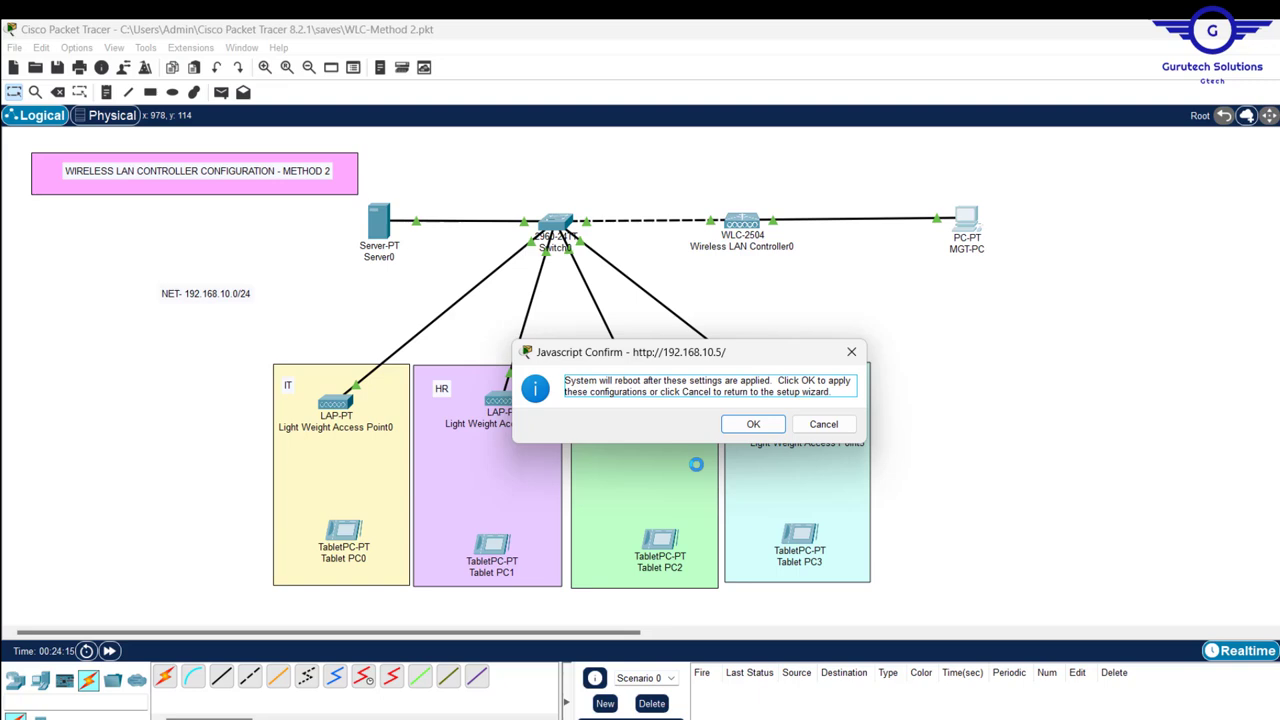
click(754, 425)
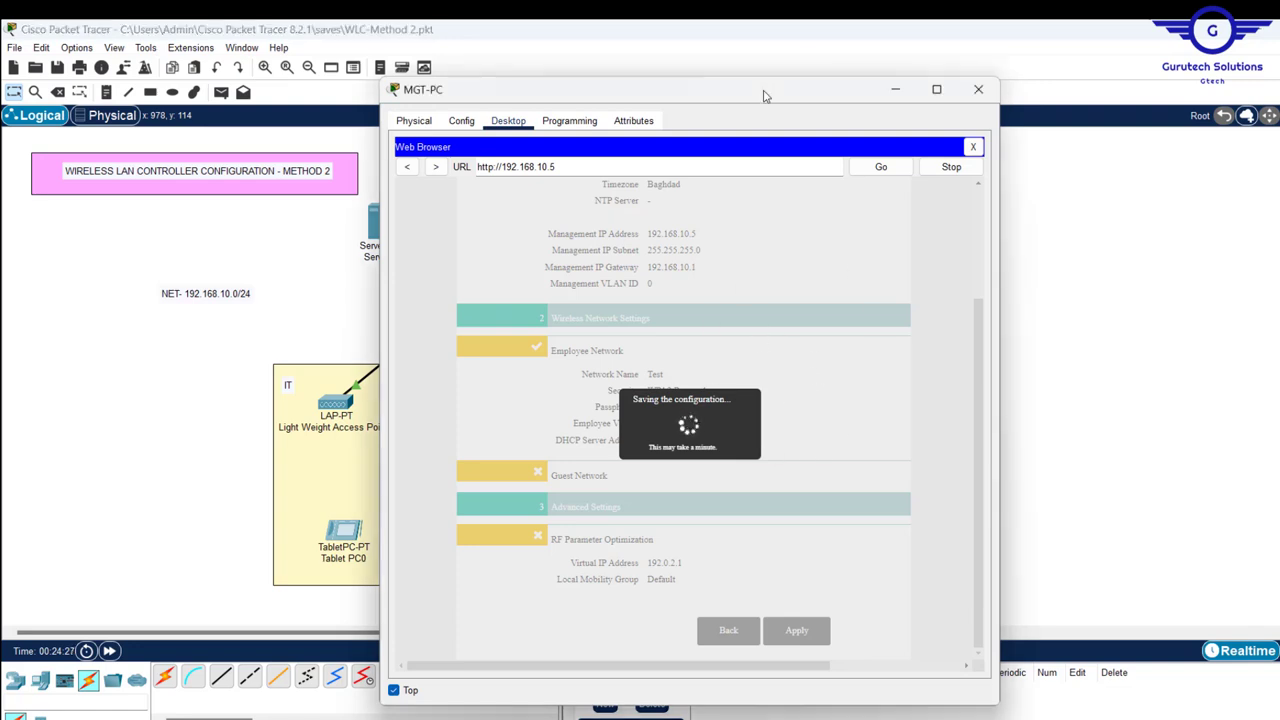
drag(766, 90, 1062, 157)
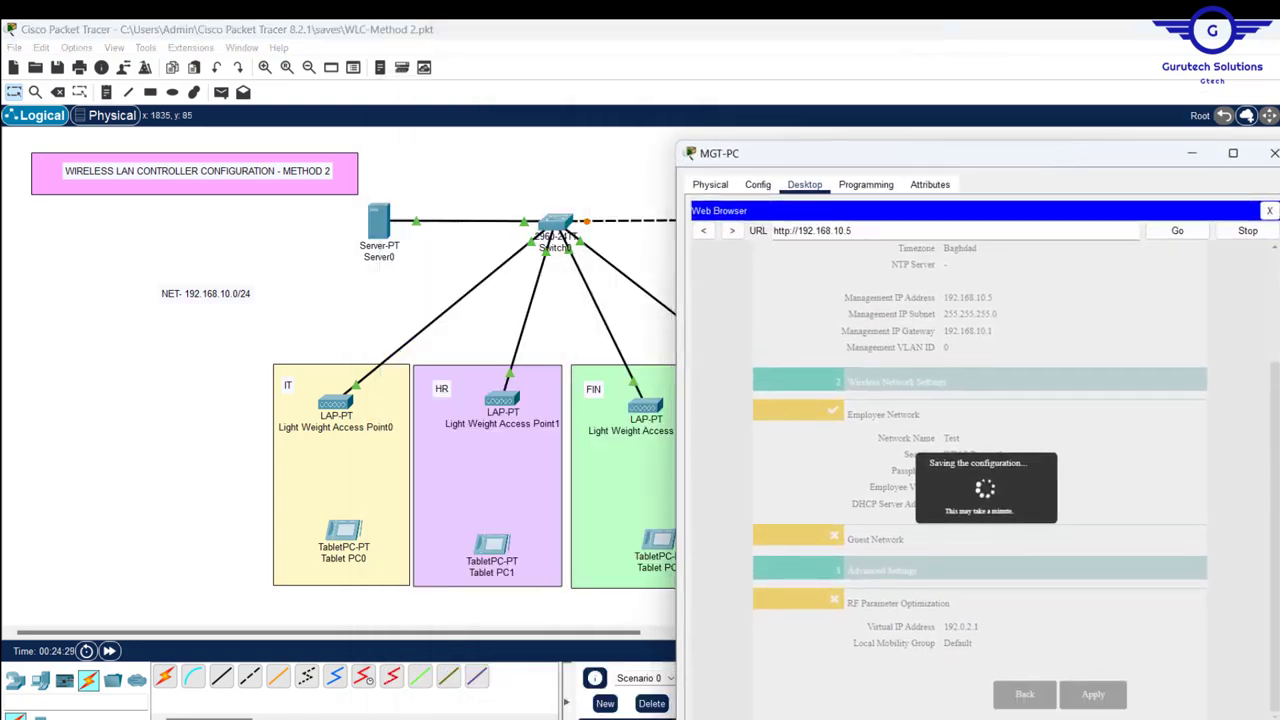
click(1271, 209)
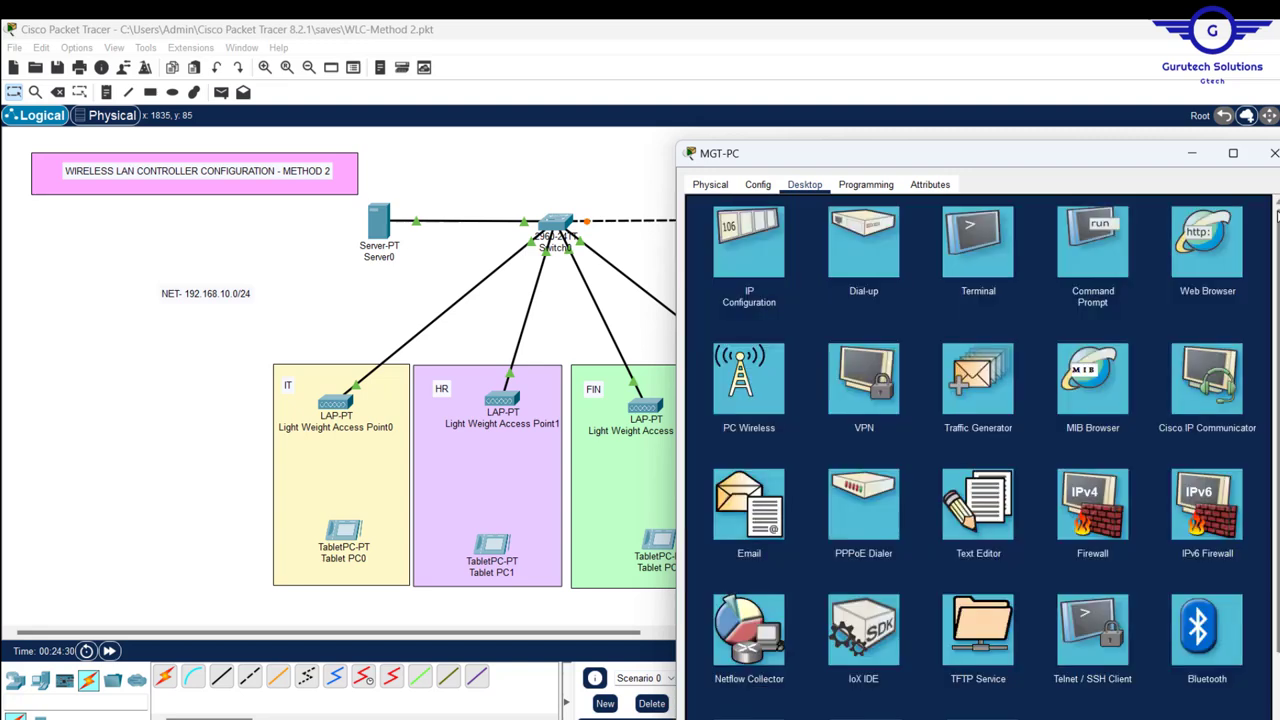
click(1093, 266)
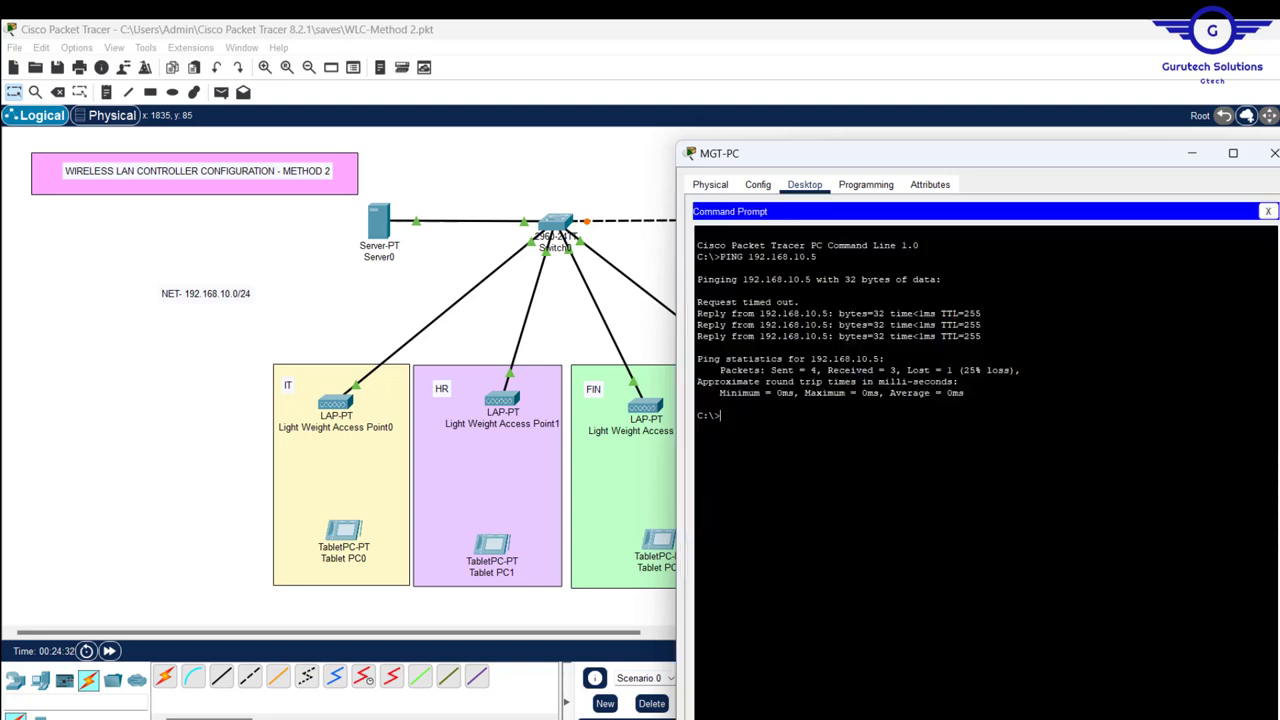
key(Up)
key(Left)
key(Left)
key(Left)
key(Left)
text(-t)
key(Return)
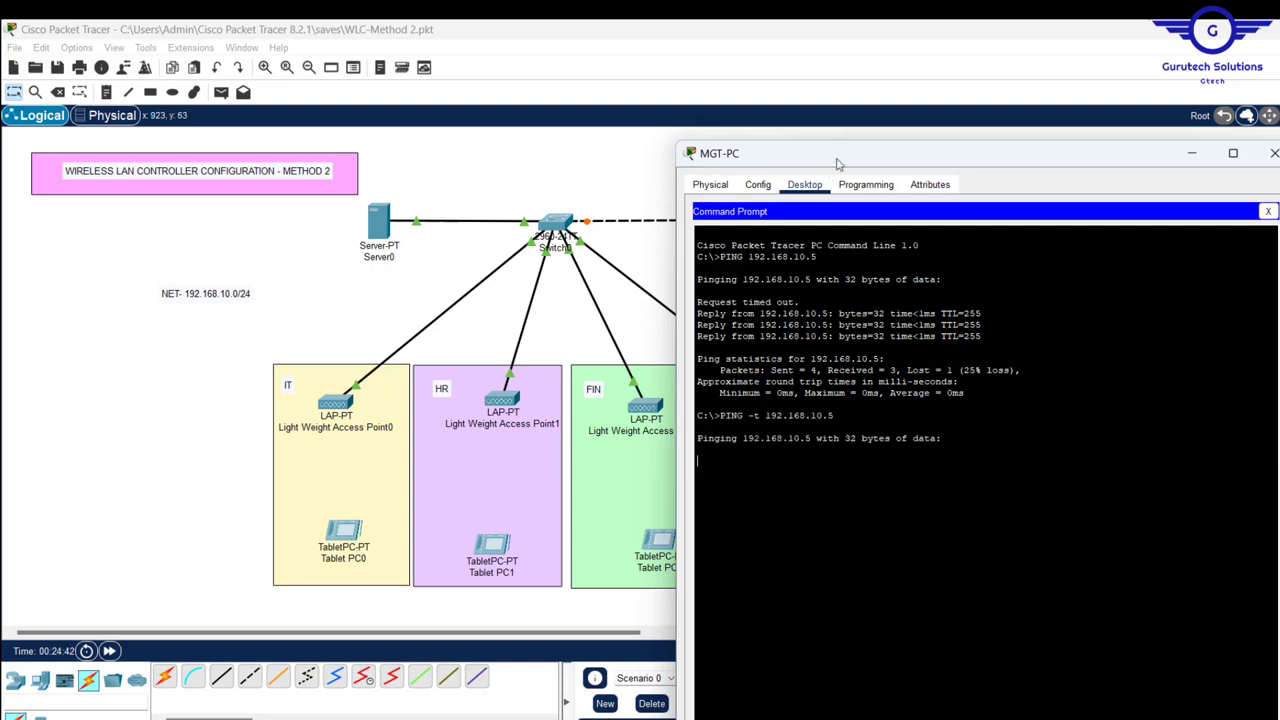
drag(783, 155, 683, 259)
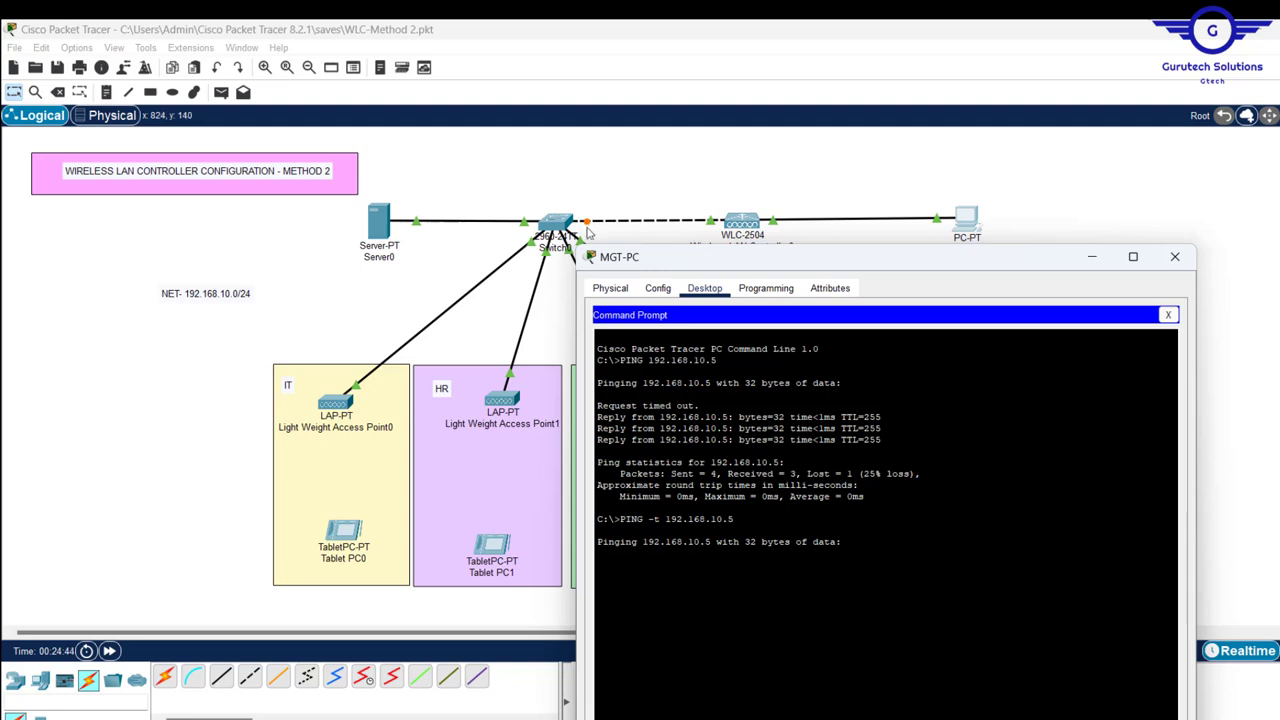
drag(772, 260, 961, 163)
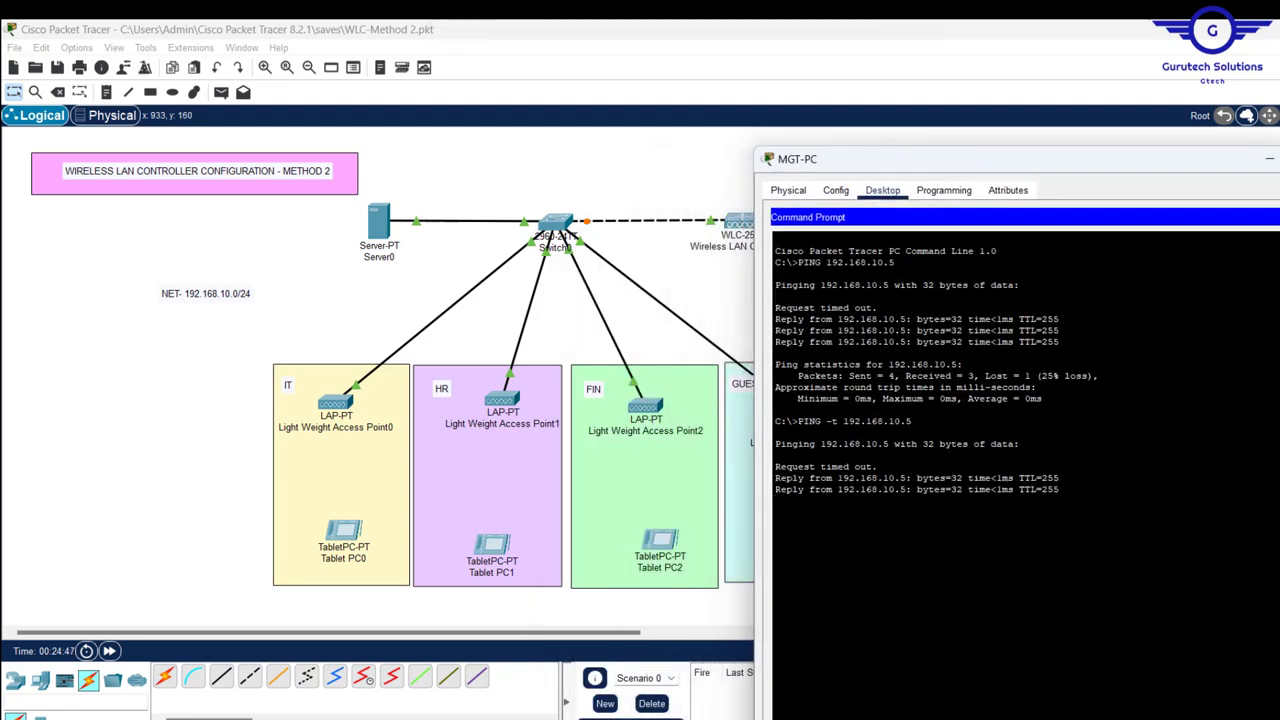
drag(1086, 167, 789, 178)
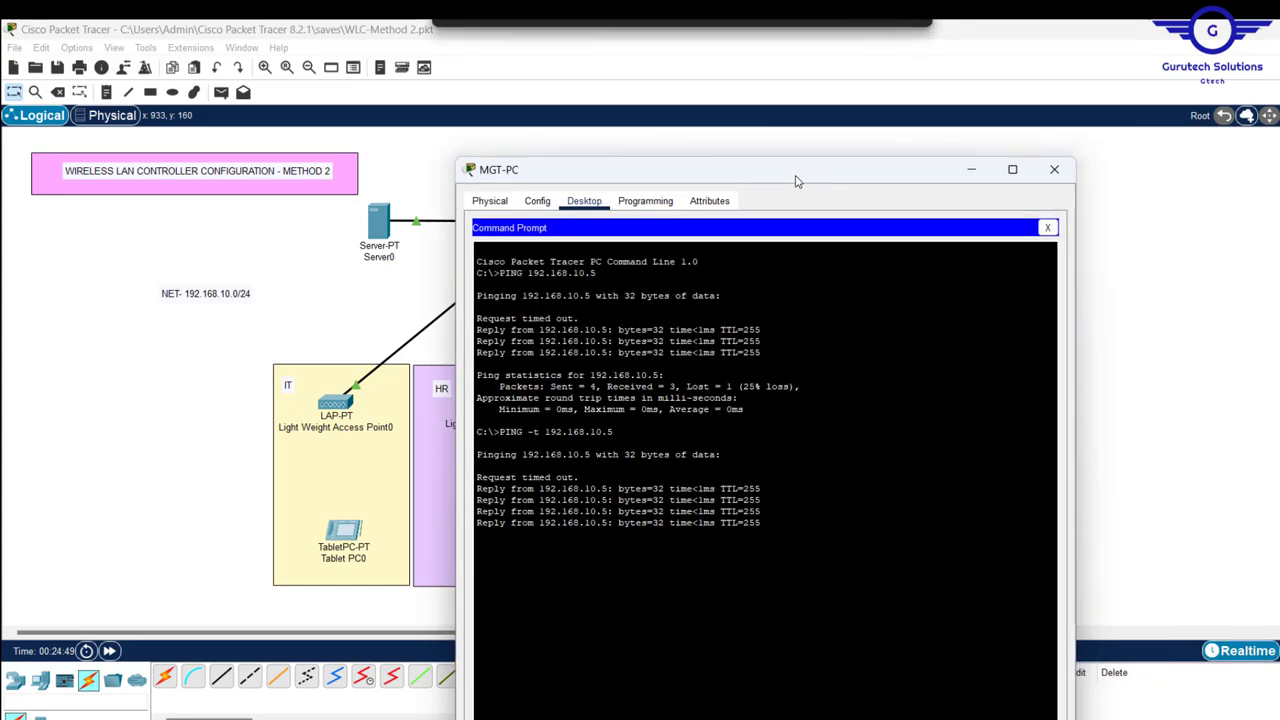
- Open MGT-PC's web browser and load the controller address 192.168.10.5
click(1047, 228)
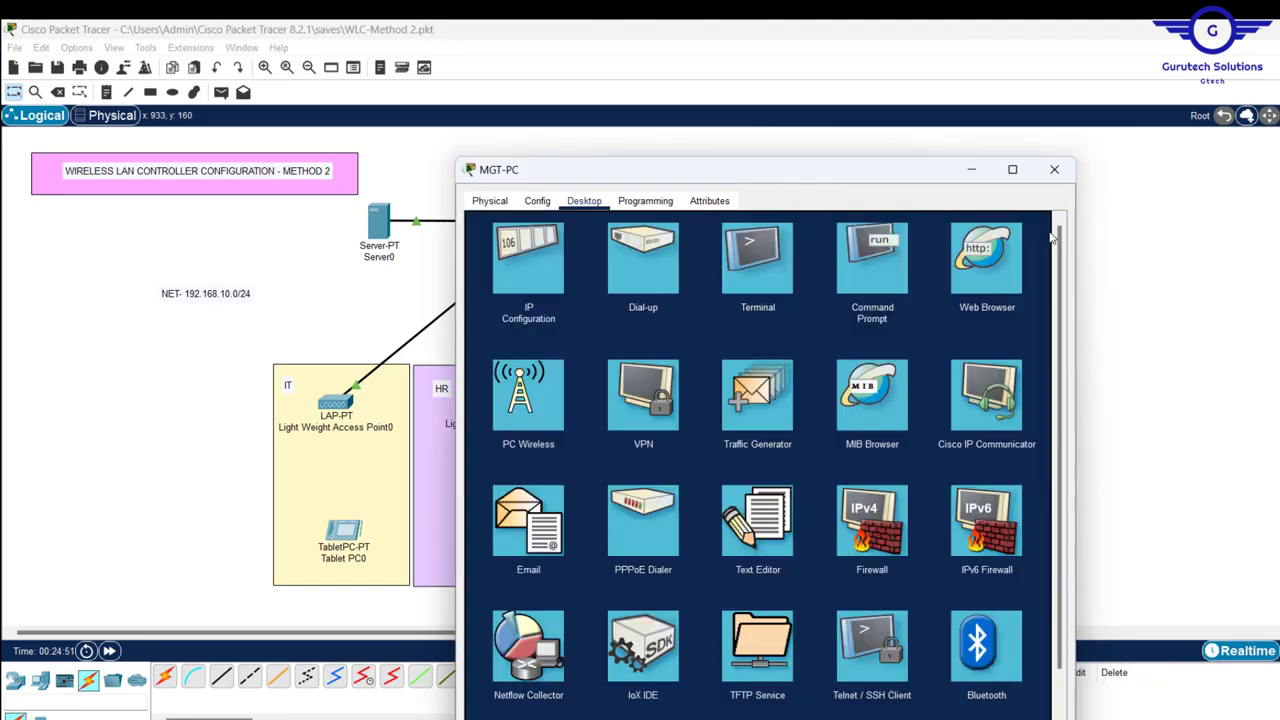
click(987, 262)
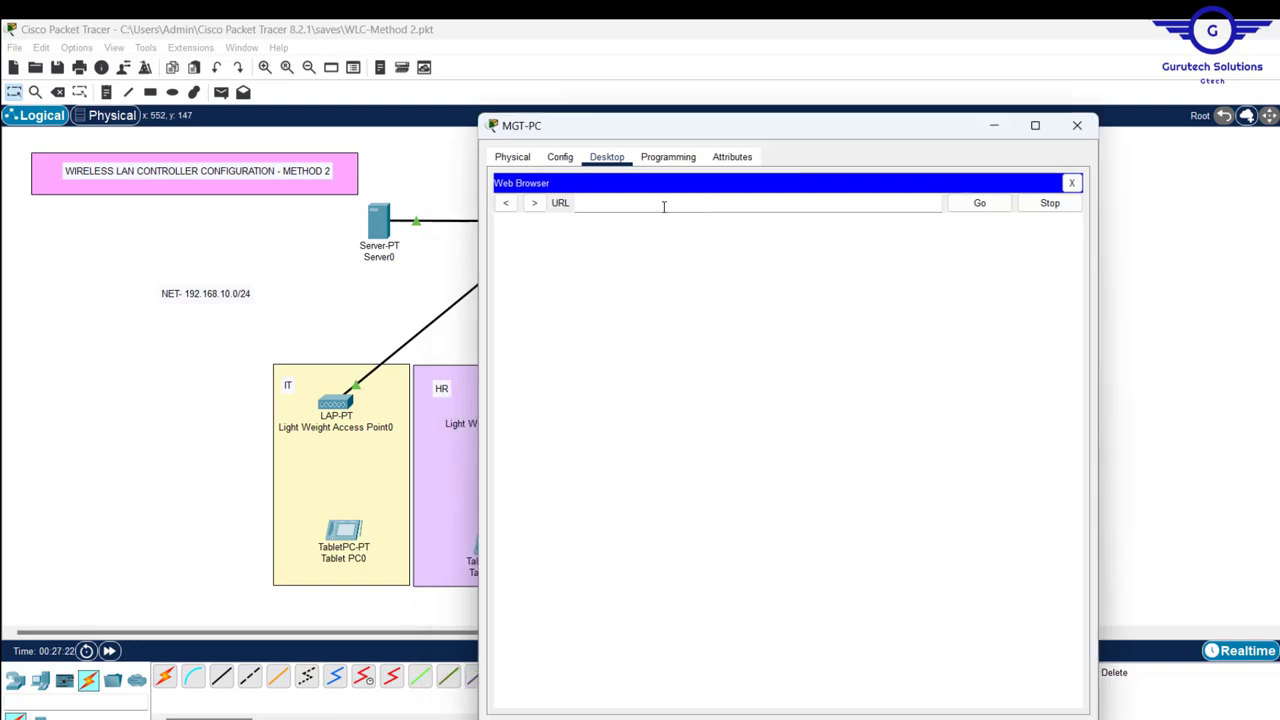
click(654, 206)
text(192.168.10.10)
key(BackSpace)
key(BackSpace)
text(5)
key(Return)
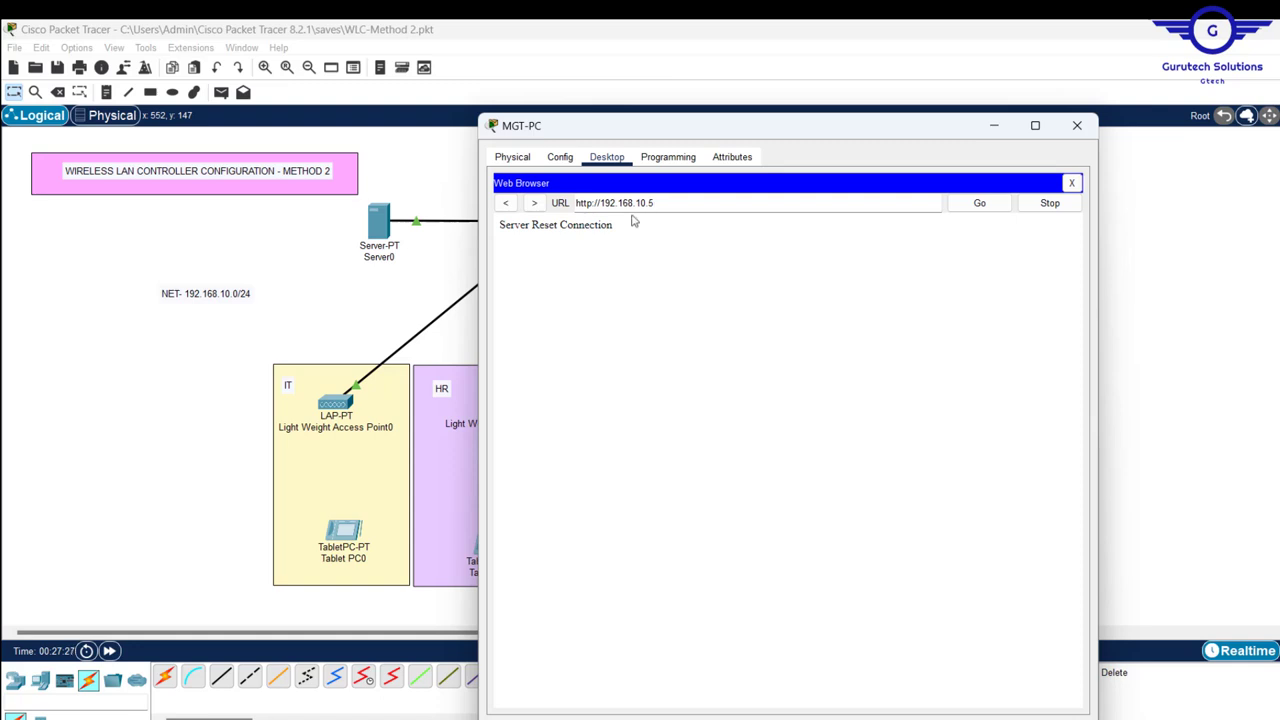
drag(616, 228, 490, 238)
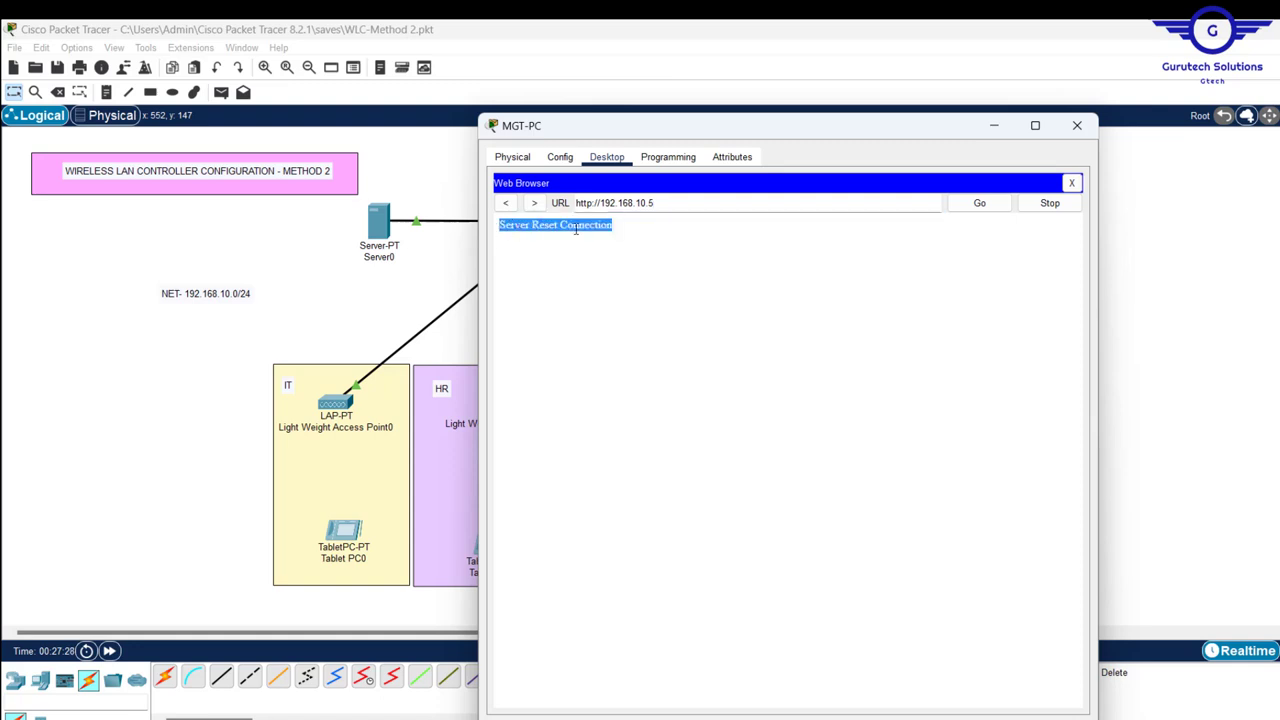
click(591, 203)
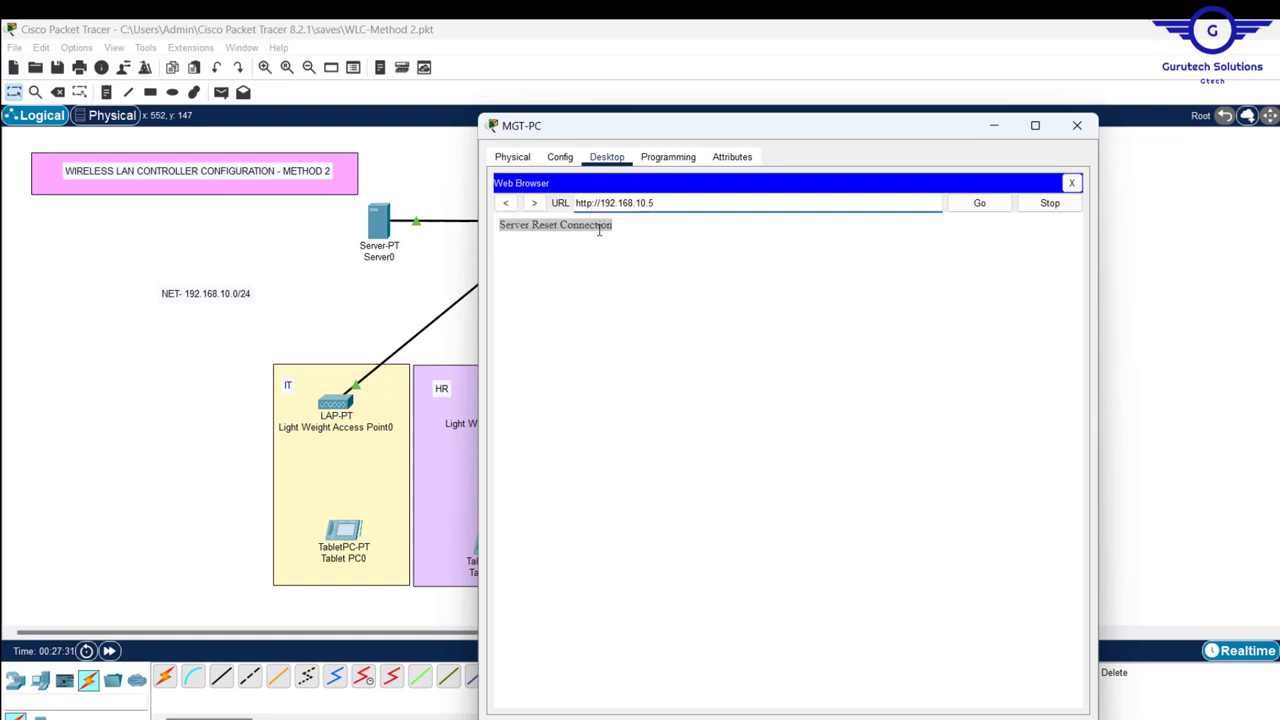
text(s)
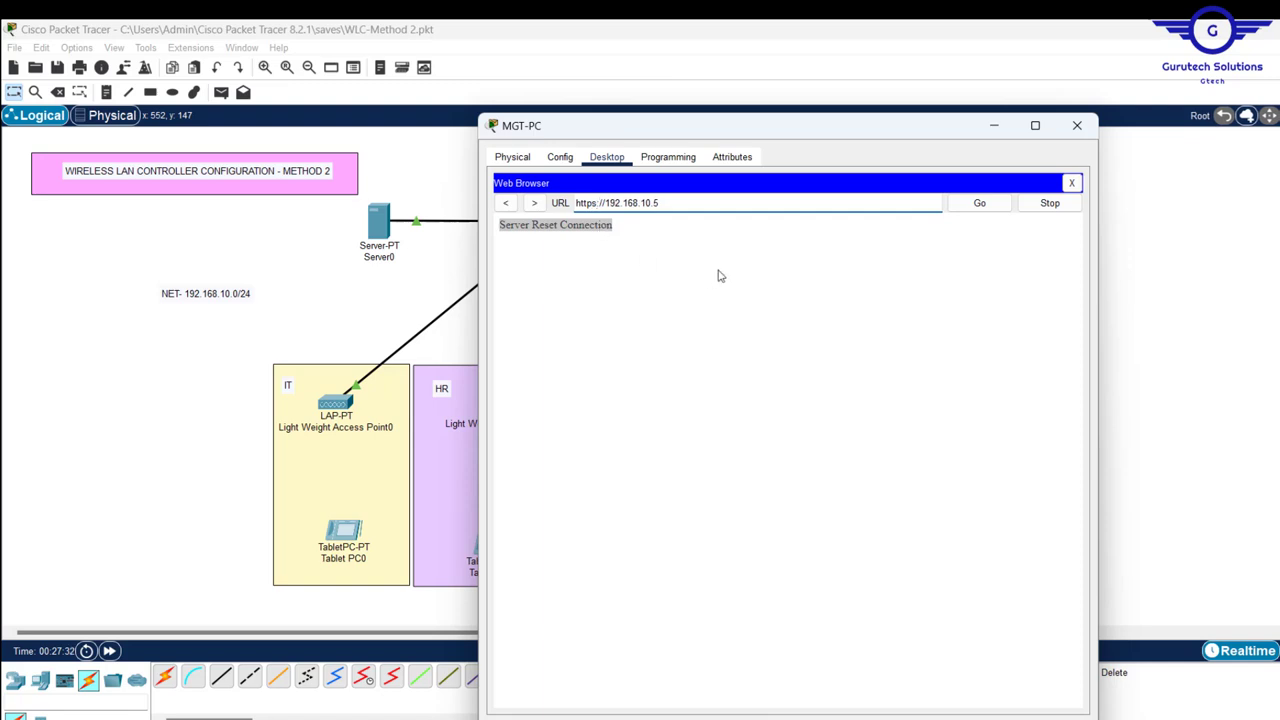
key(Return)
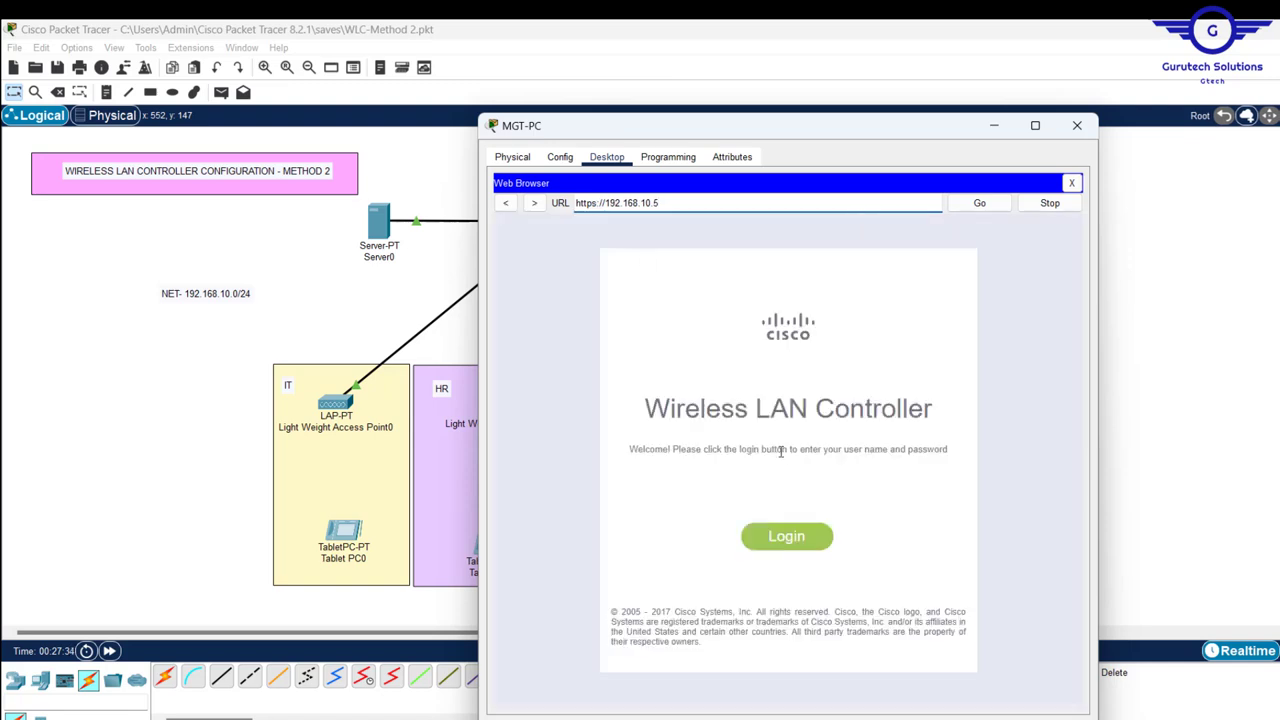
- Sign in to the wireless controller with the admin username and password
click(800, 535)
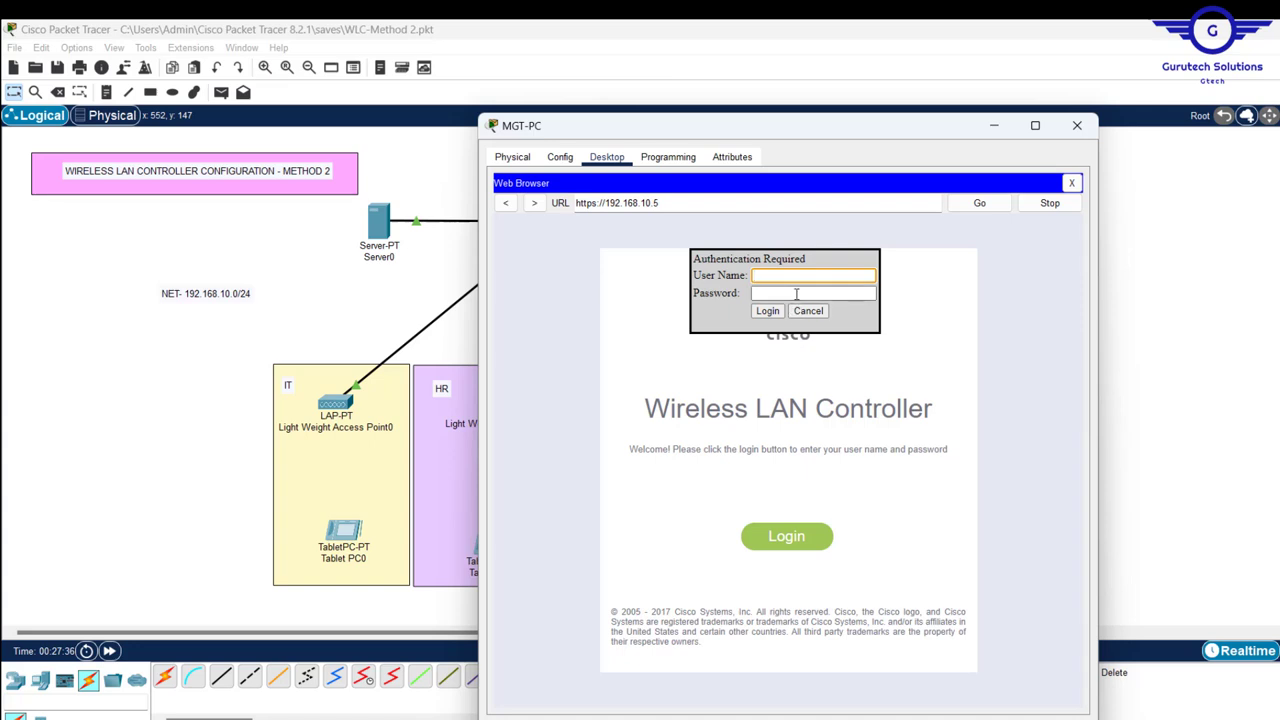
text(Admin)
click(775, 293)
text(ad)
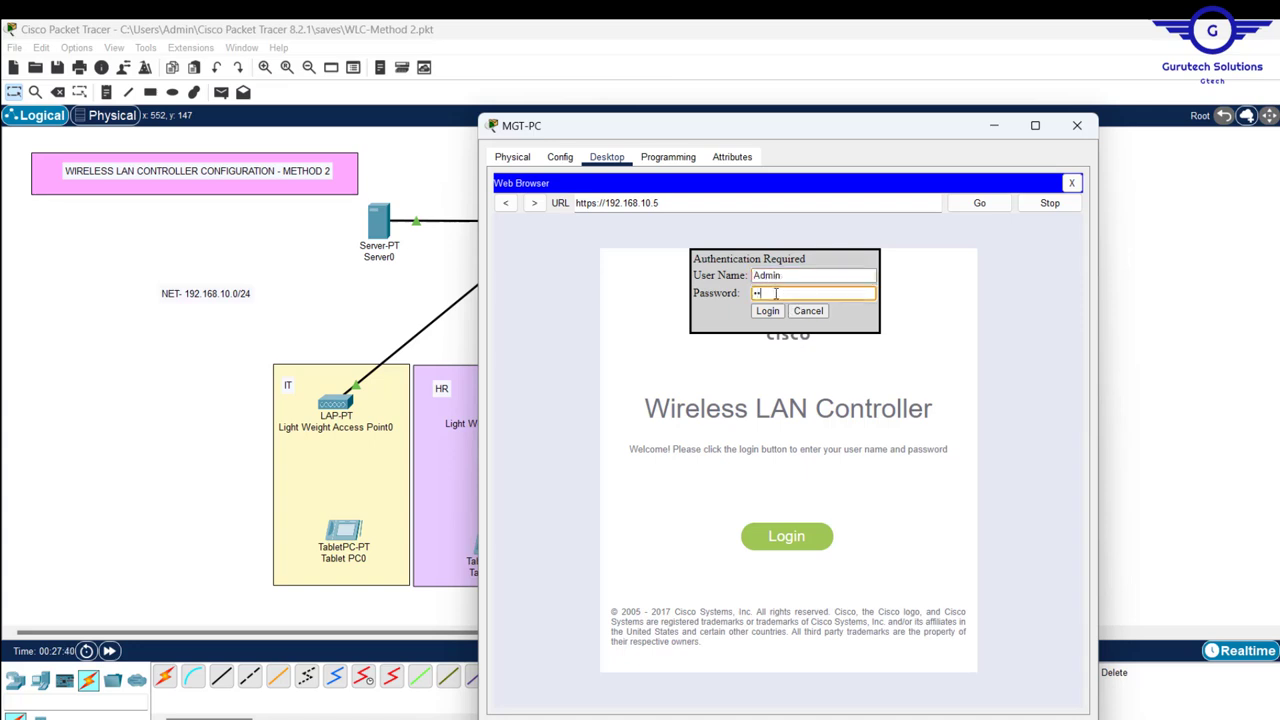
text(mi12)
key(Return)
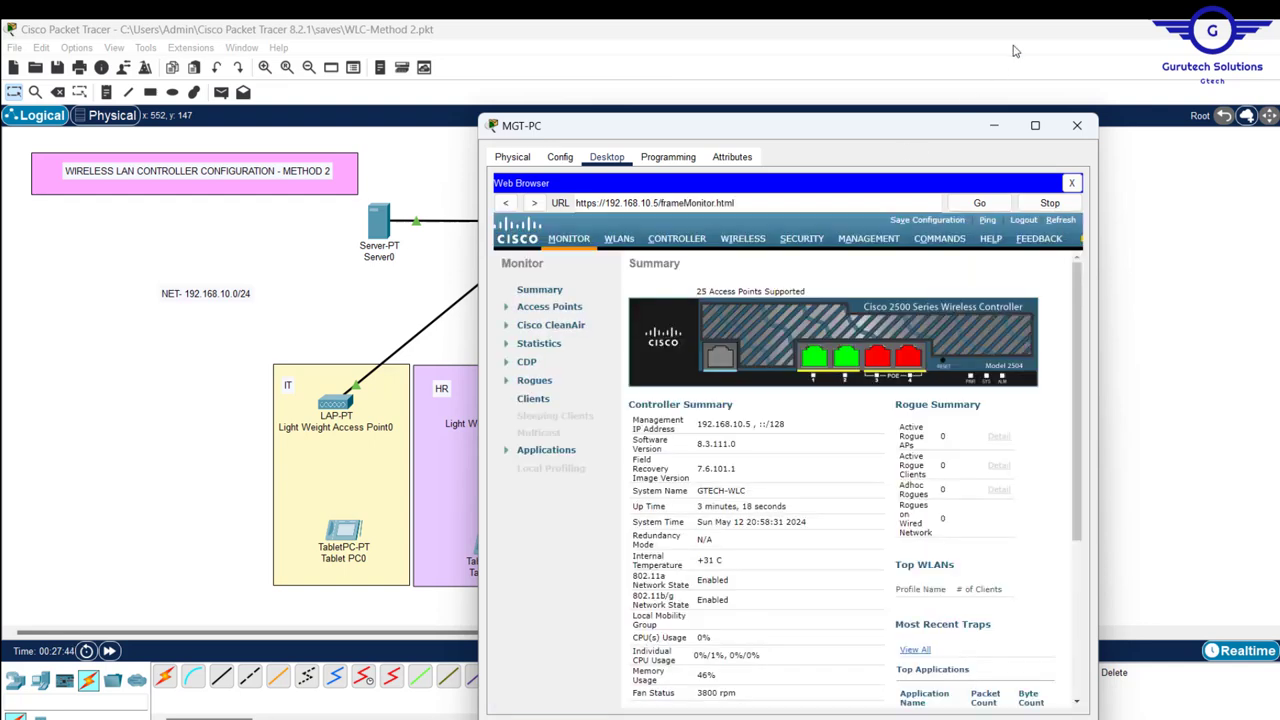
- Go to WIRELESS > WLANs and widen MGT-PC's window to show the Test WLAN
click(735, 242)
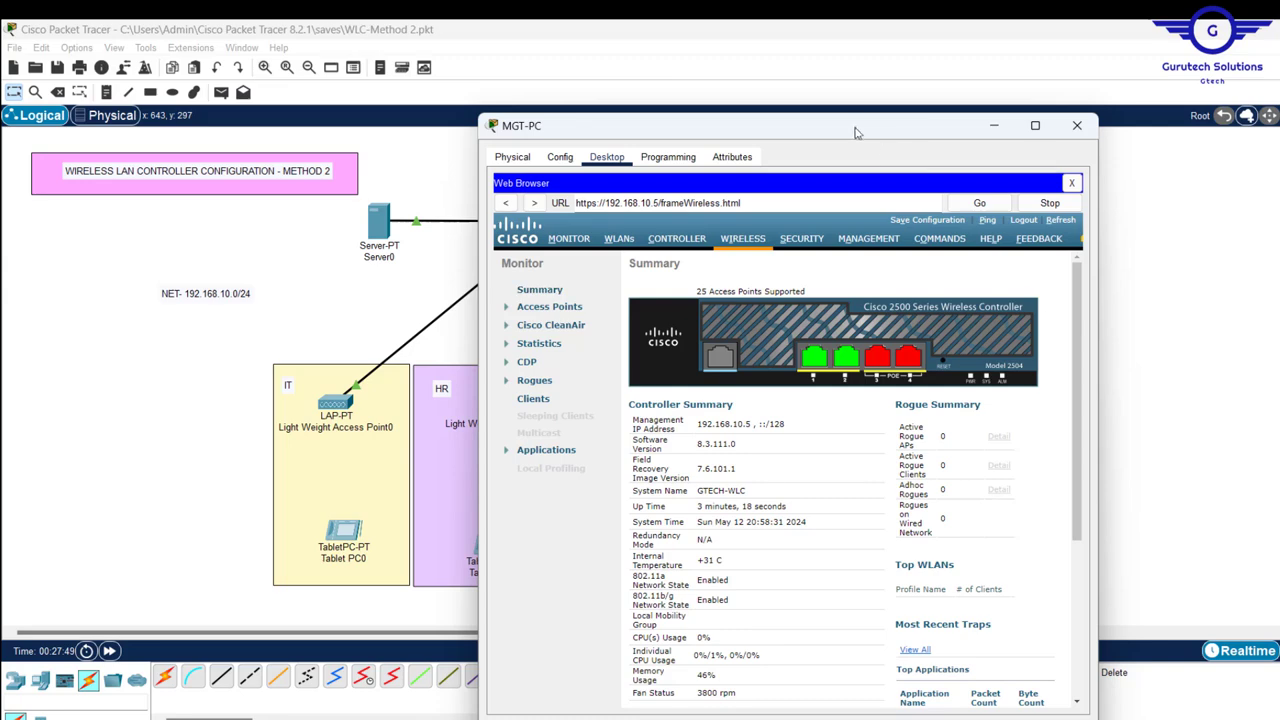
drag(856, 132, 1055, 115)
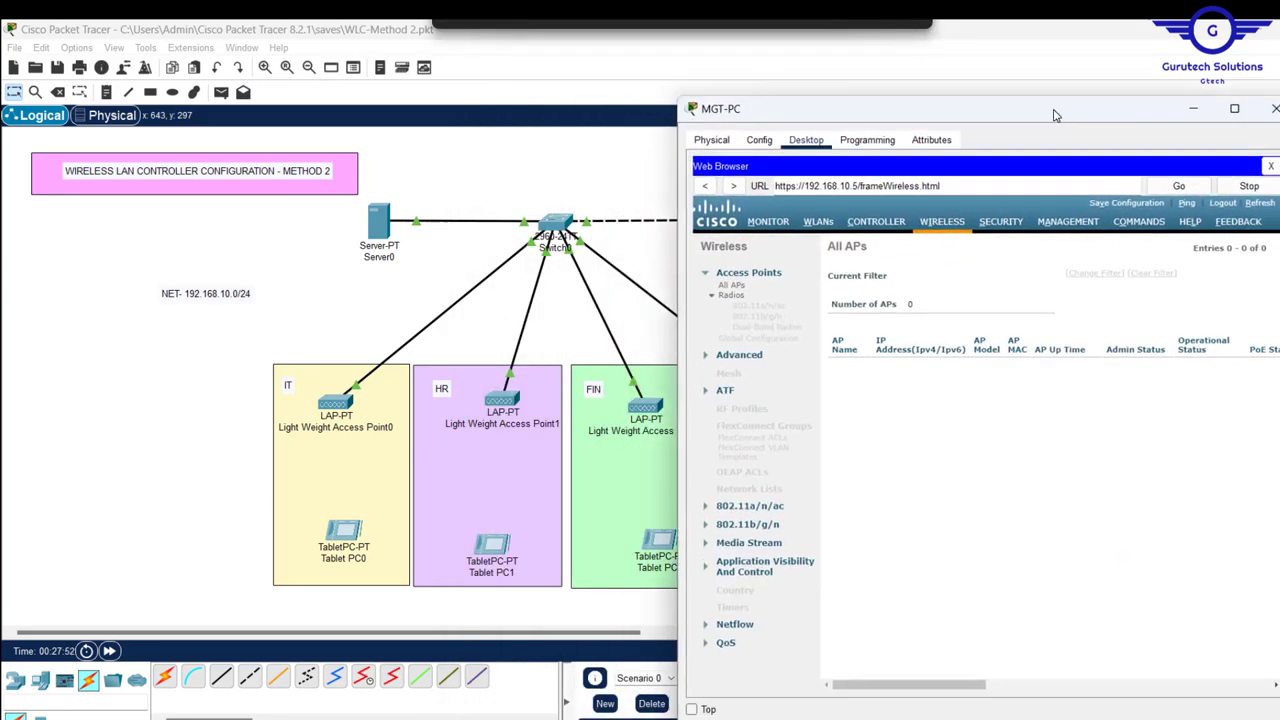
drag(1055, 115, 769, 145)
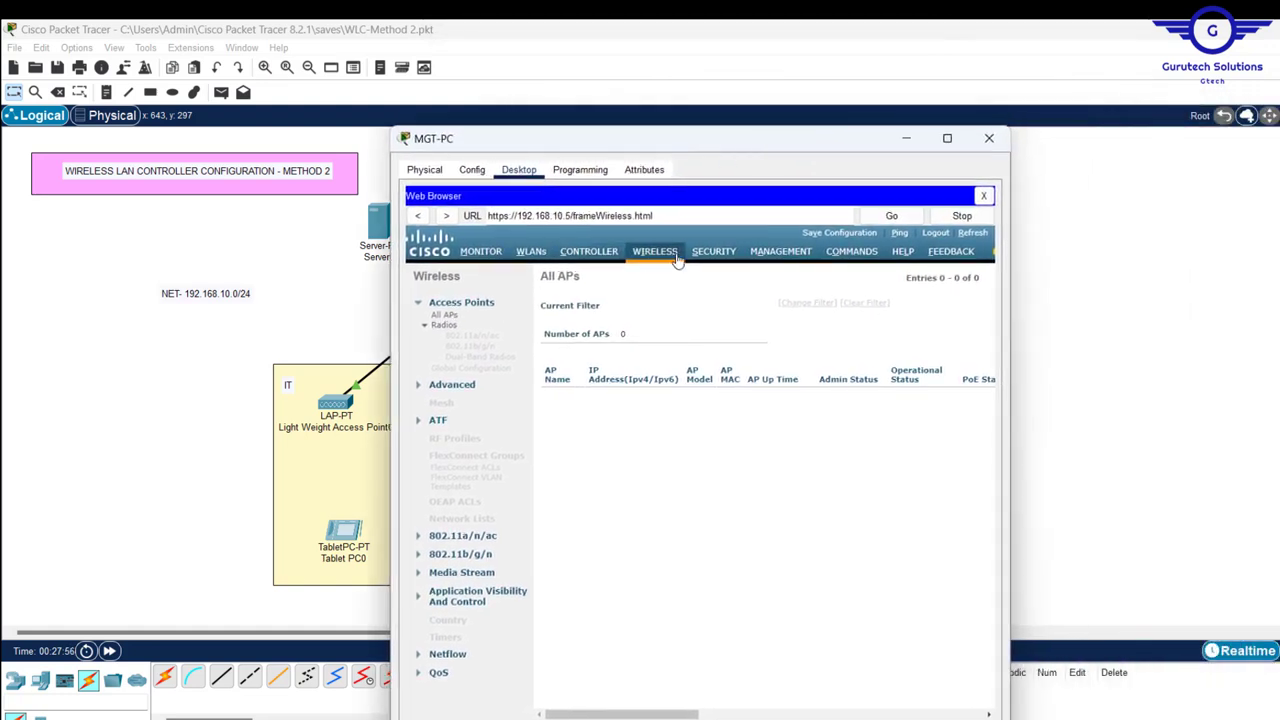
click(531, 253)
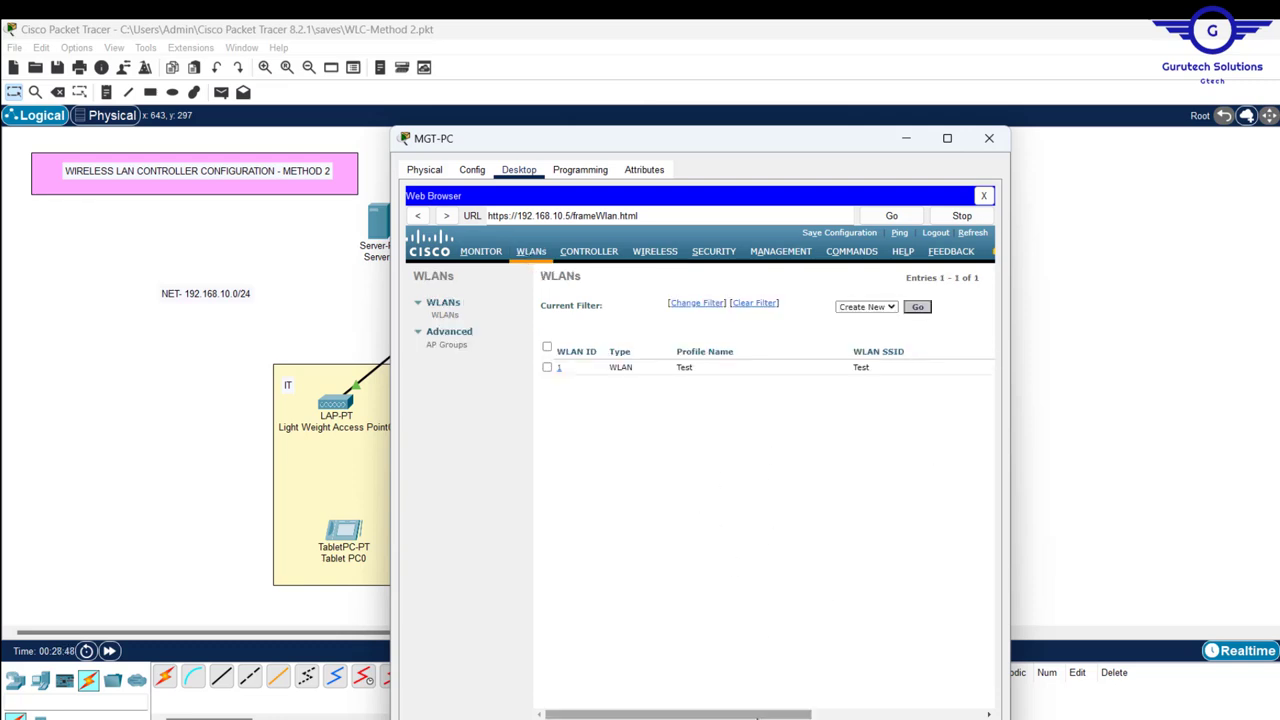
mouse_move(756, 716)
mouse_down()
mouse_move(925, 712)
mouse_move(758, 716)
mouse_up()
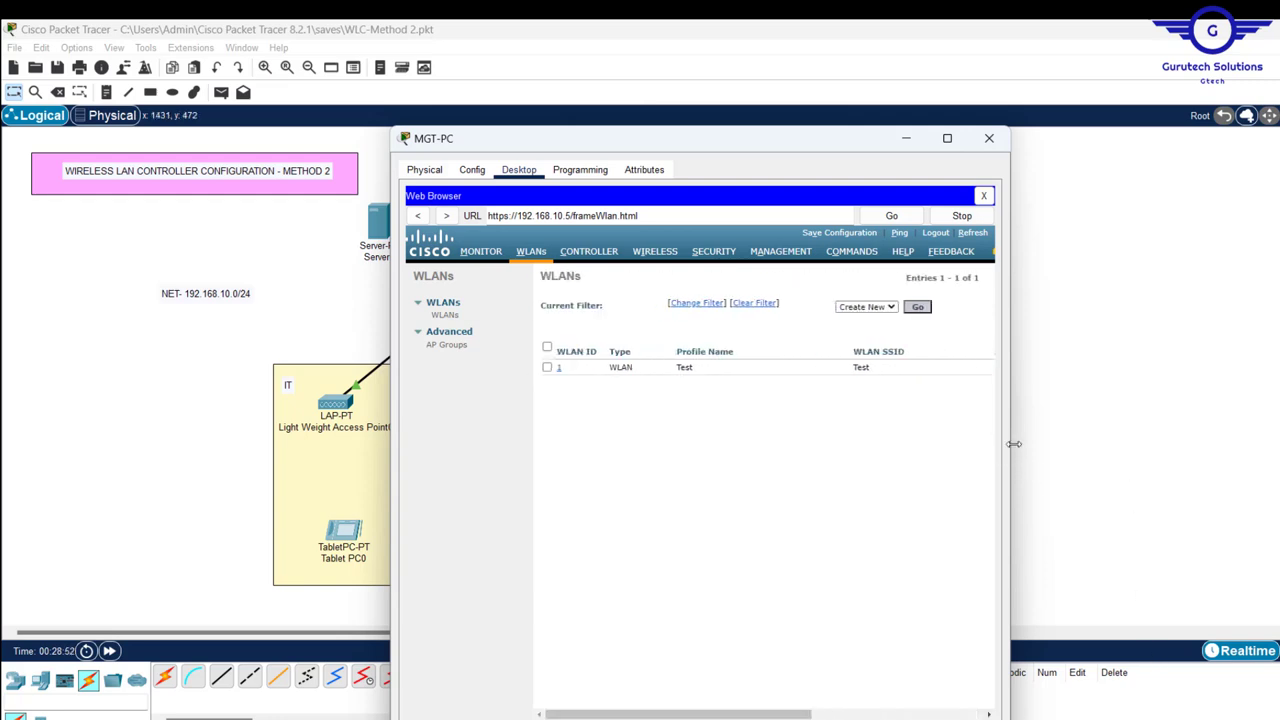
drag(1014, 443, 1276, 443)
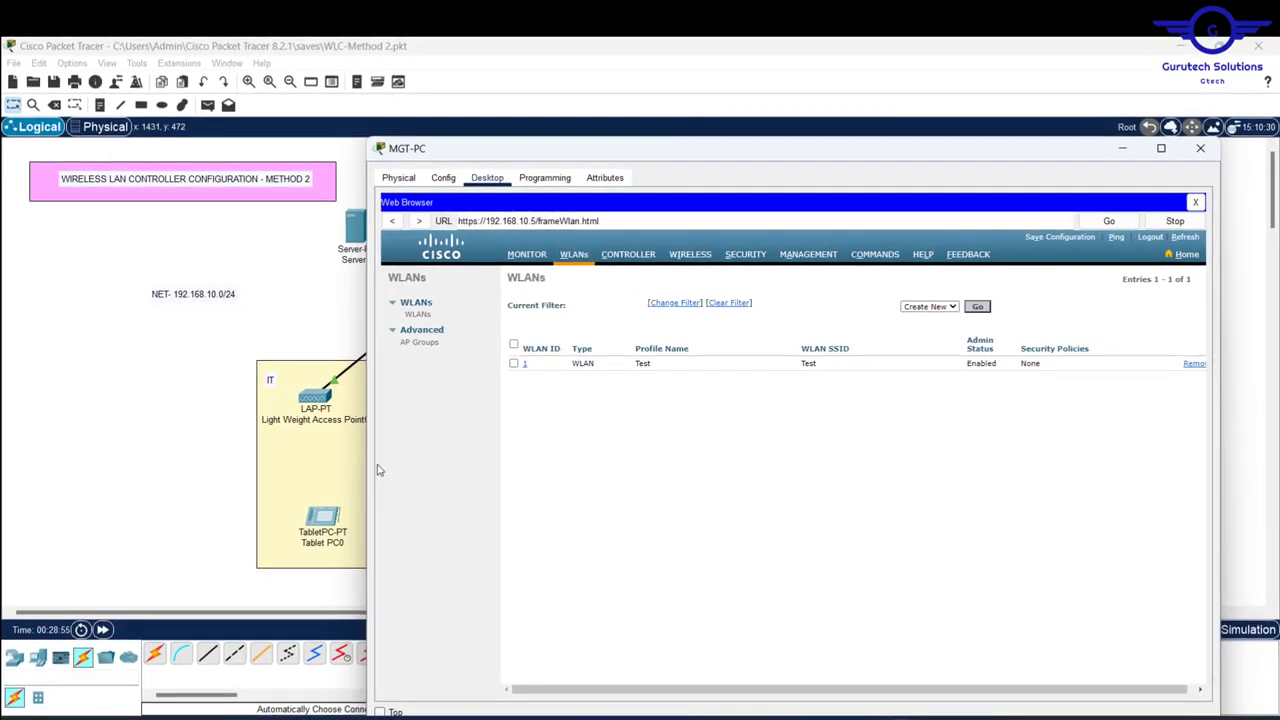
- Remove the existing Test WLAN and start a new WLAN with Create New
drag(363, 461, 211, 484)
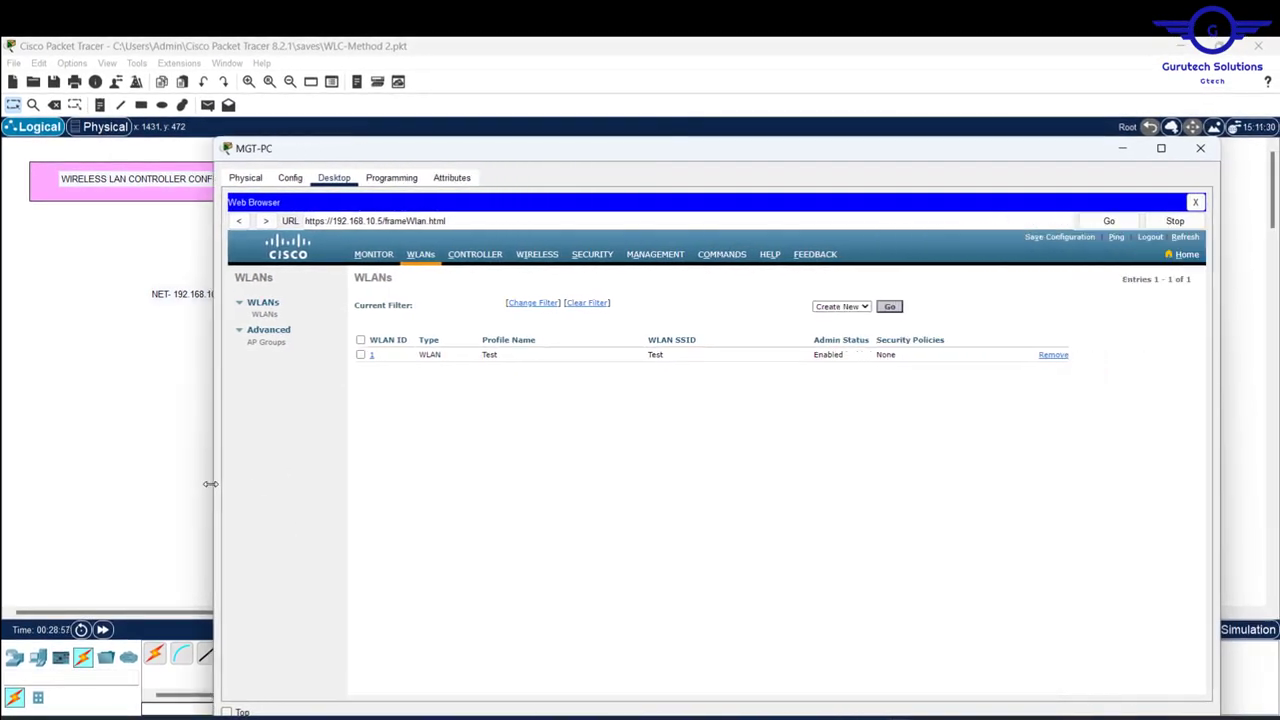
click(1050, 356)
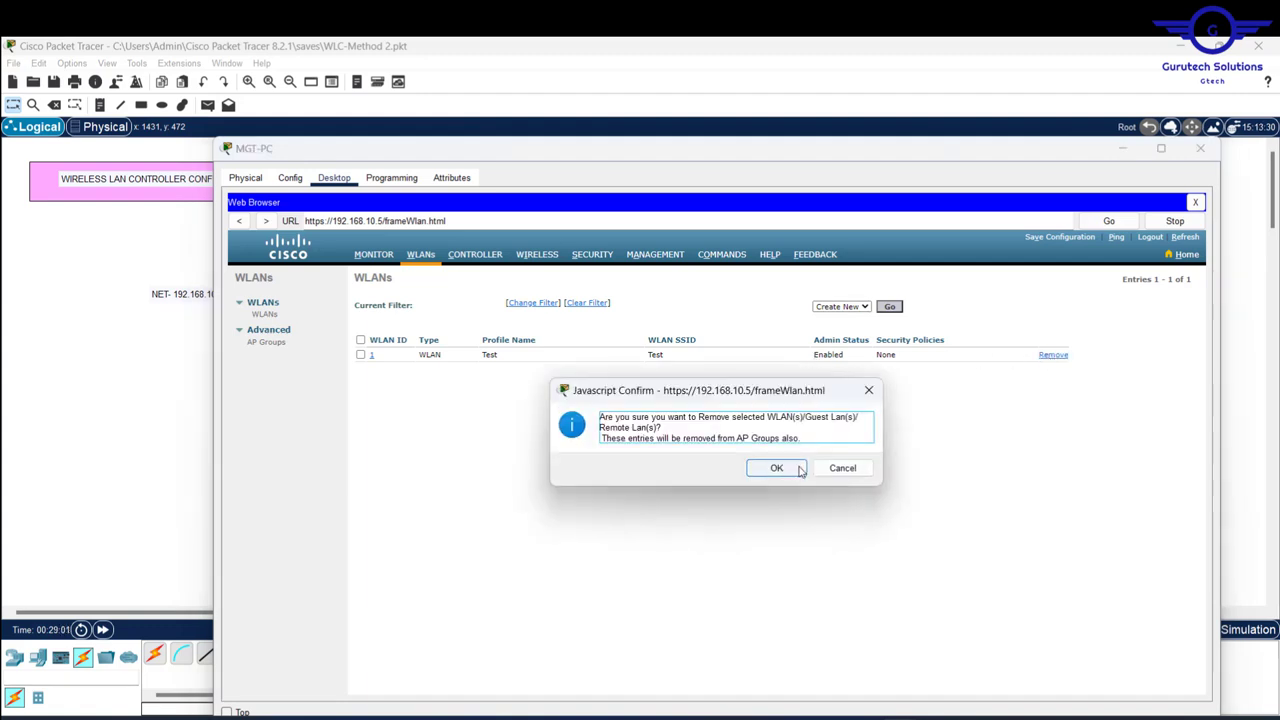
click(777, 469)
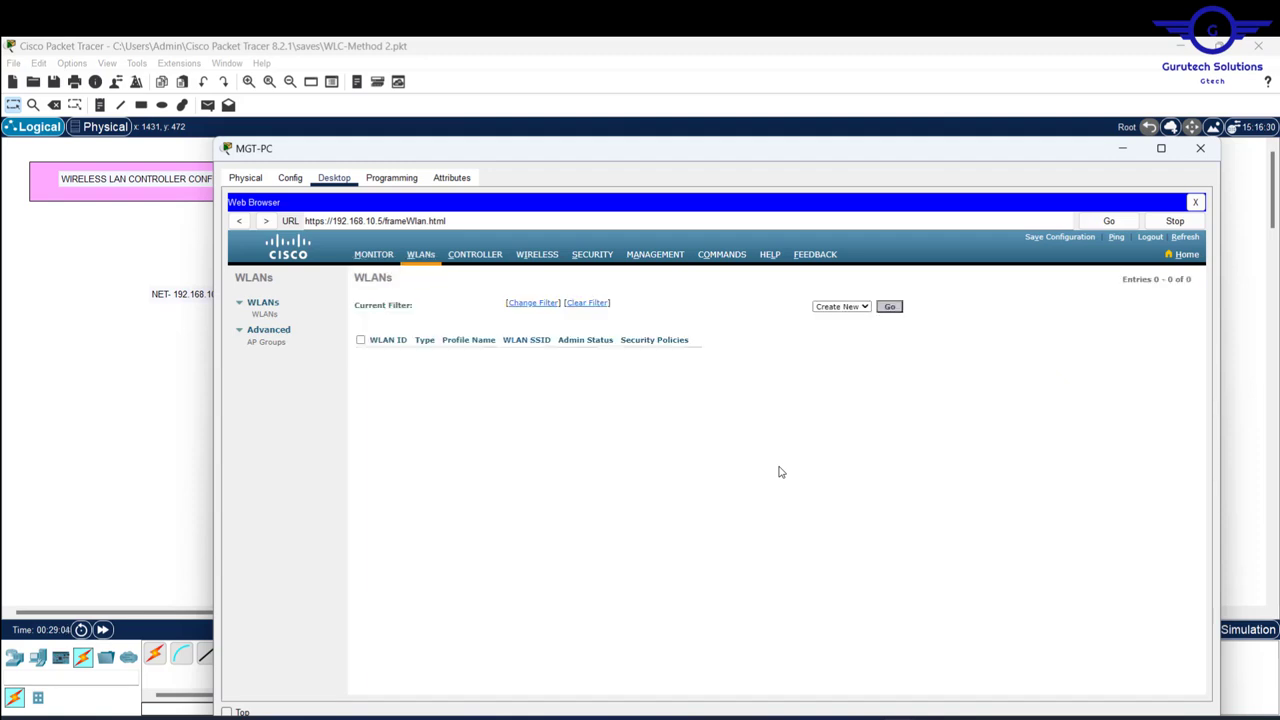
click(890, 312)
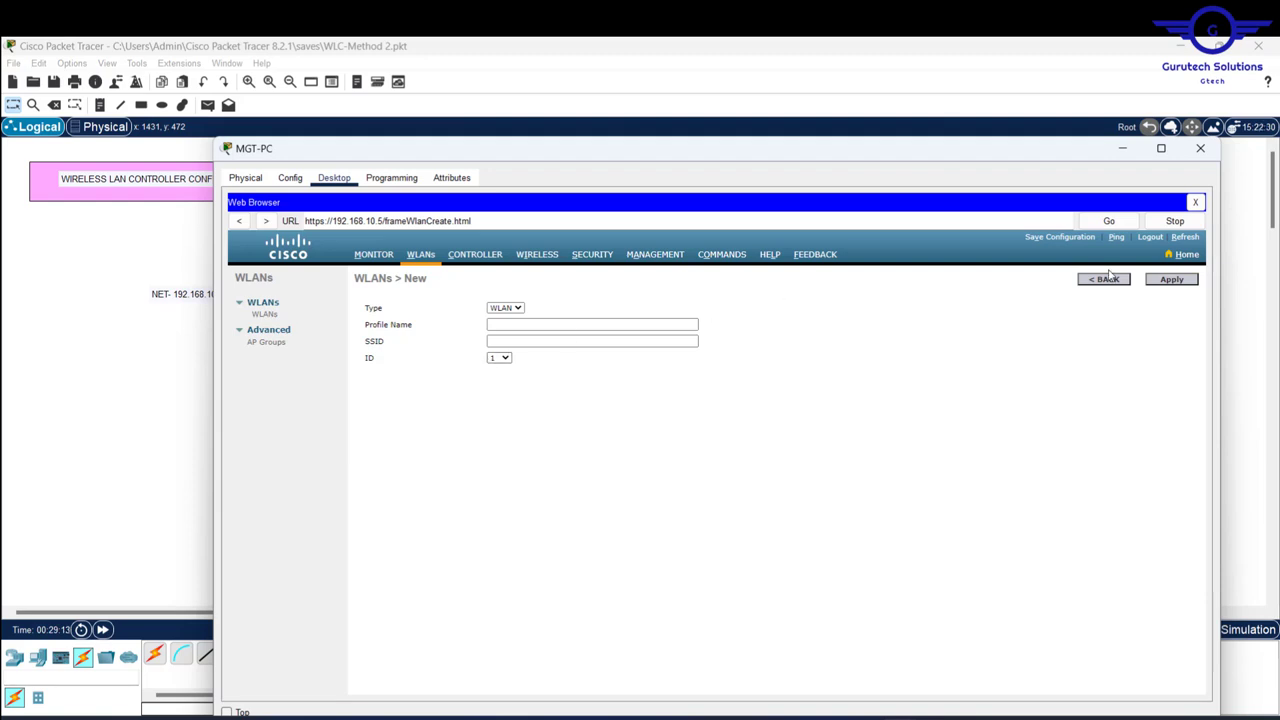
- Create WLAN profile 'IT Dept WIFI' with SSID IT and apply it
click(508, 327)
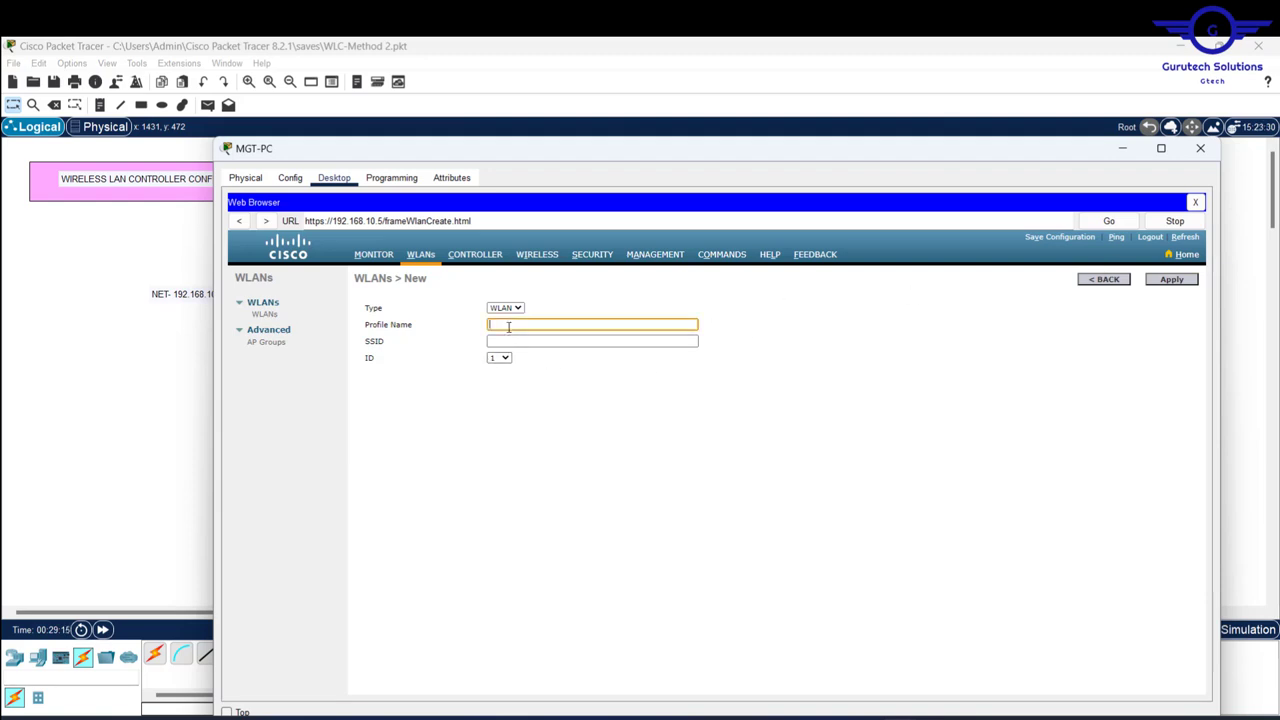
text(IT Dept WIFI)
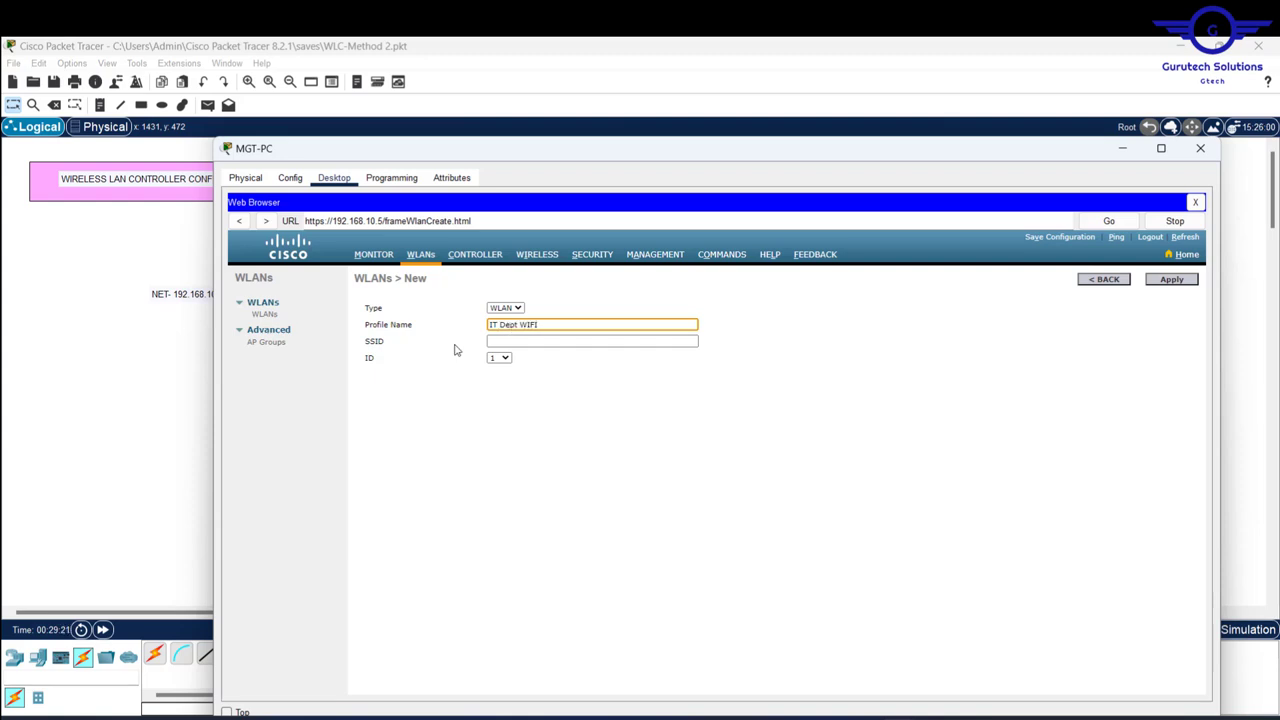
click(538, 344)
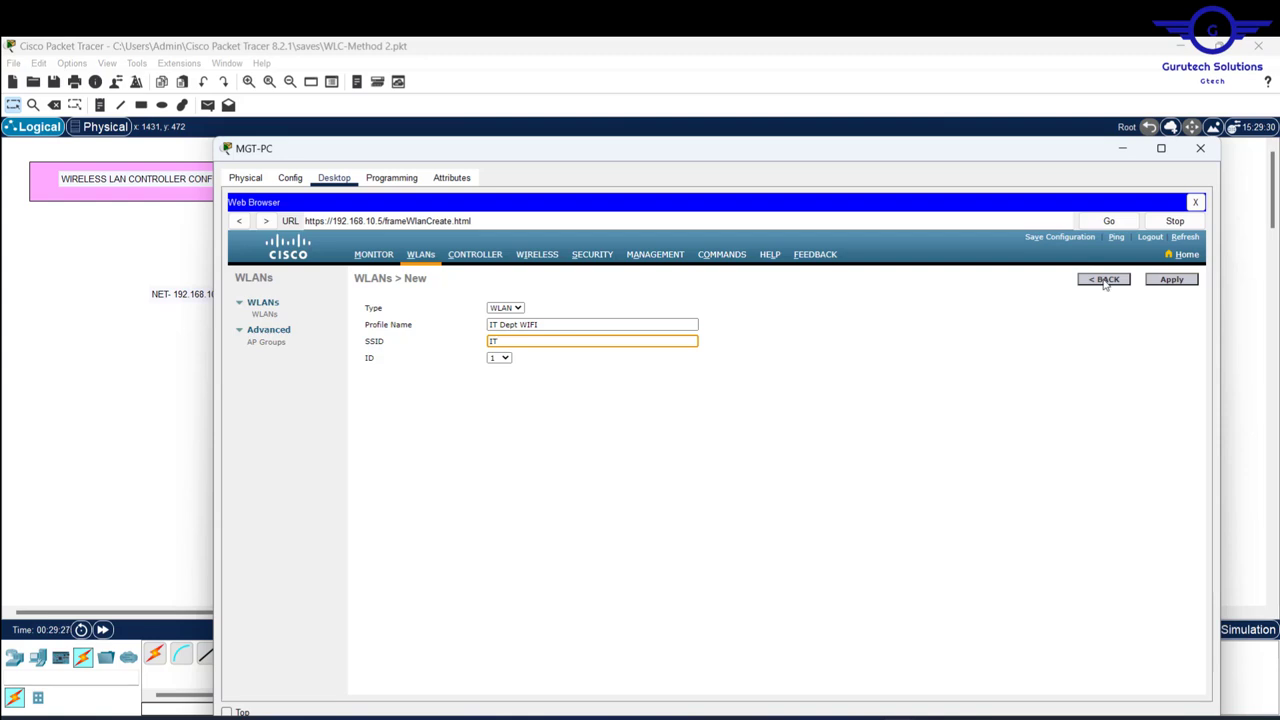
click(1174, 281)
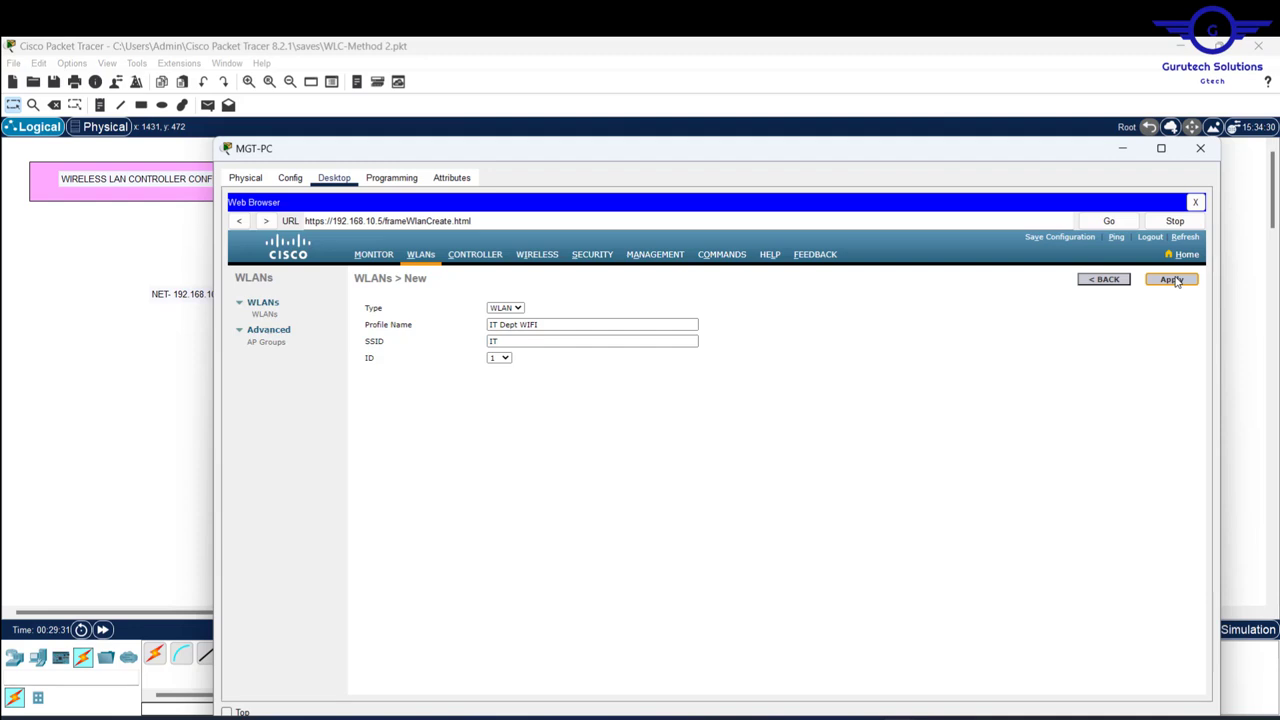
click(1172, 280)
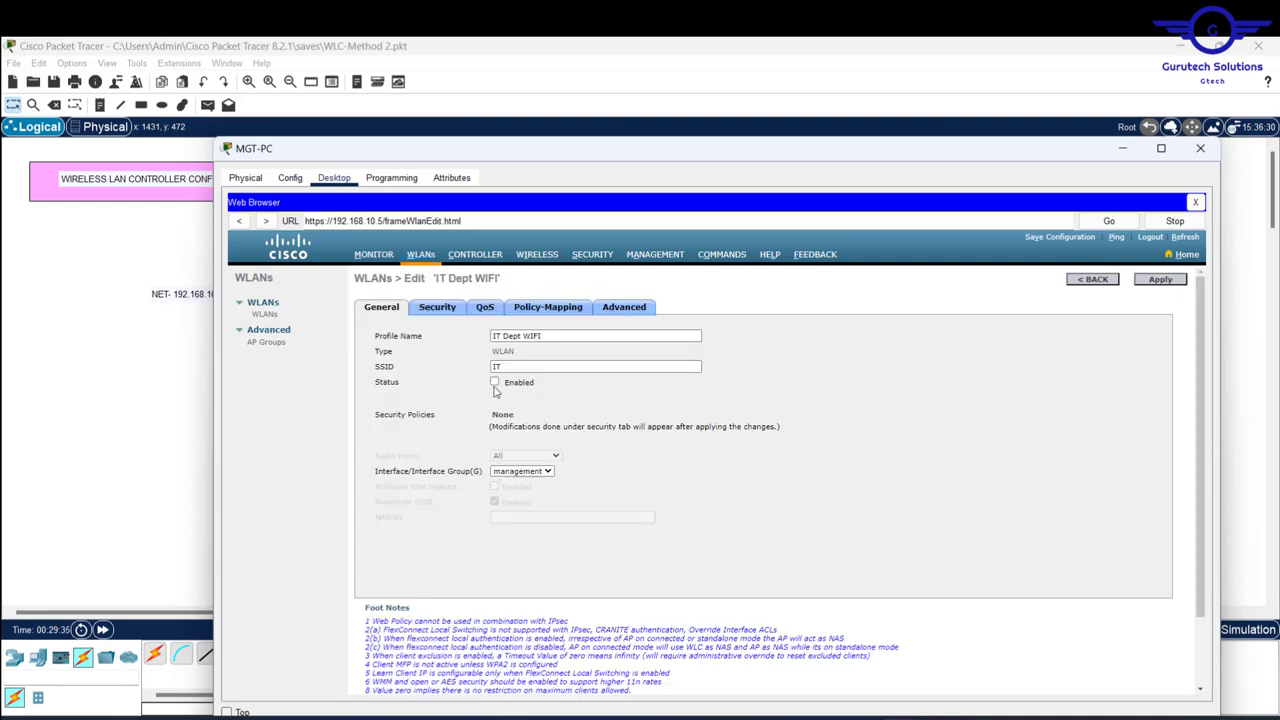
- Enable IT Dept WIFI and set its Layer 2 security to WPA+WPA2 with WPA2 policy
click(494, 383)
click(442, 309)
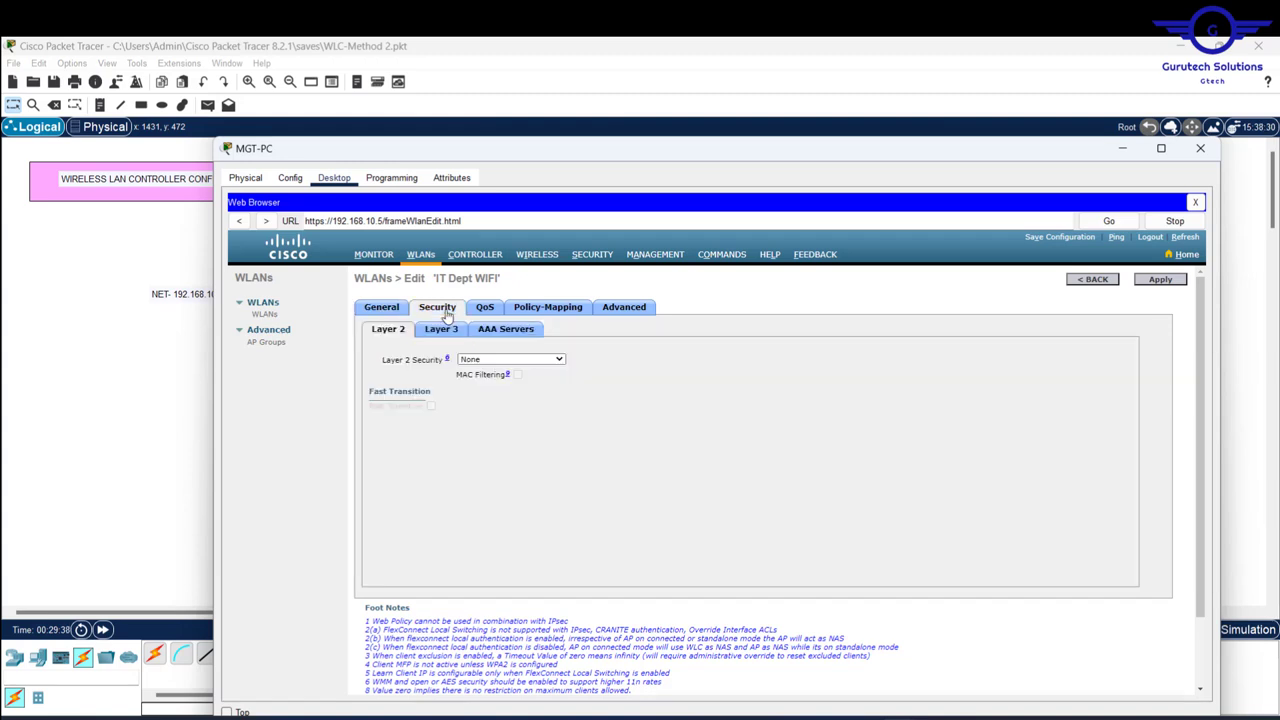
click(542, 359)
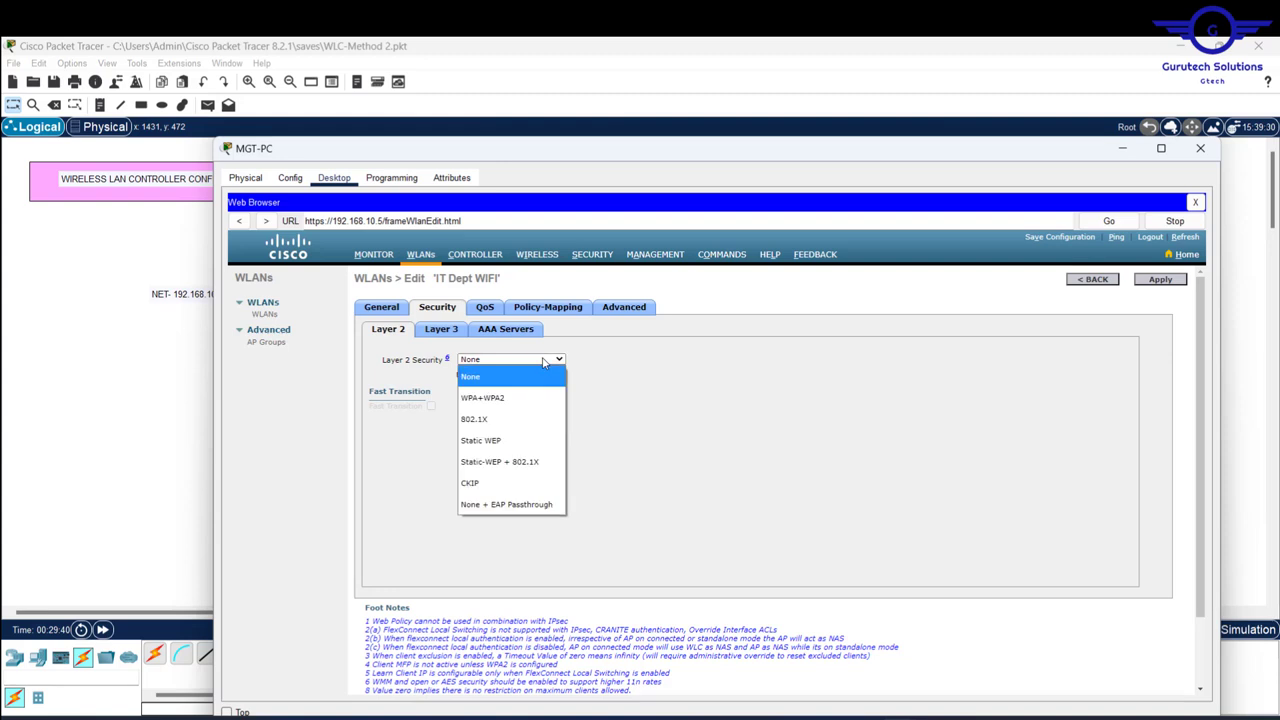
click(491, 400)
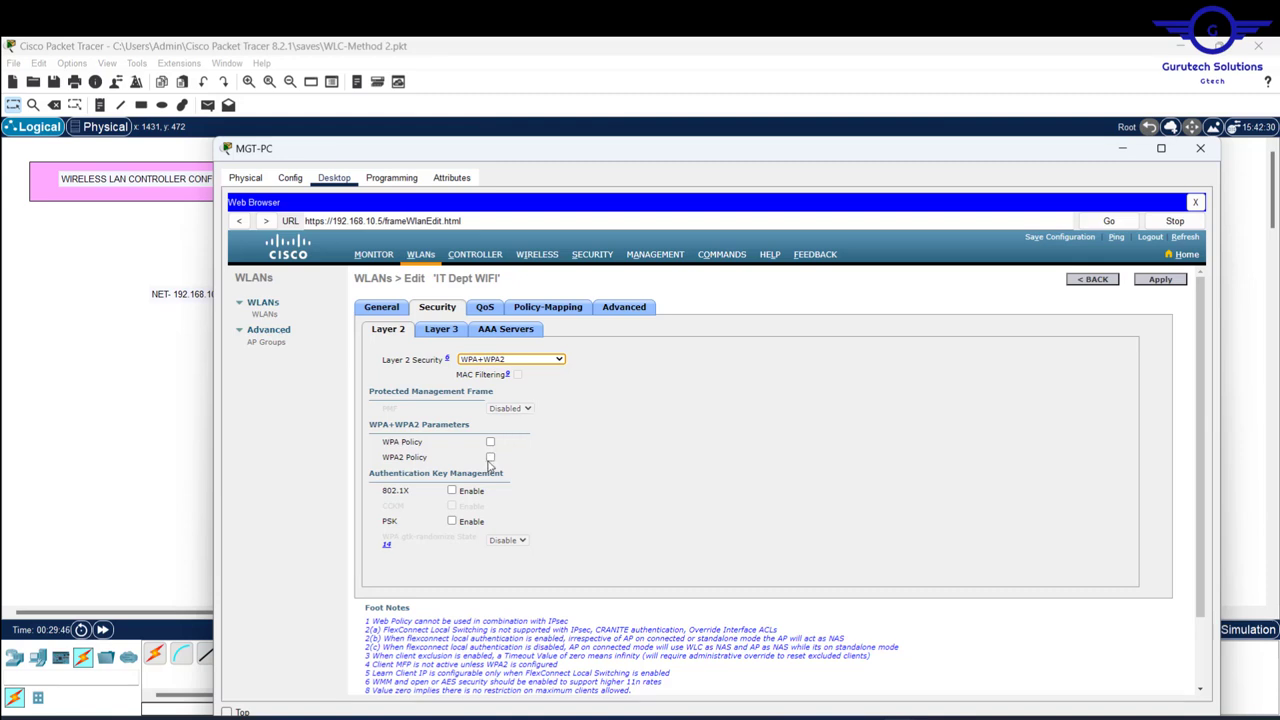
click(490, 458)
- Enable PSK key management and enter the pre-shared key
scroll(613, 505, down, 1)
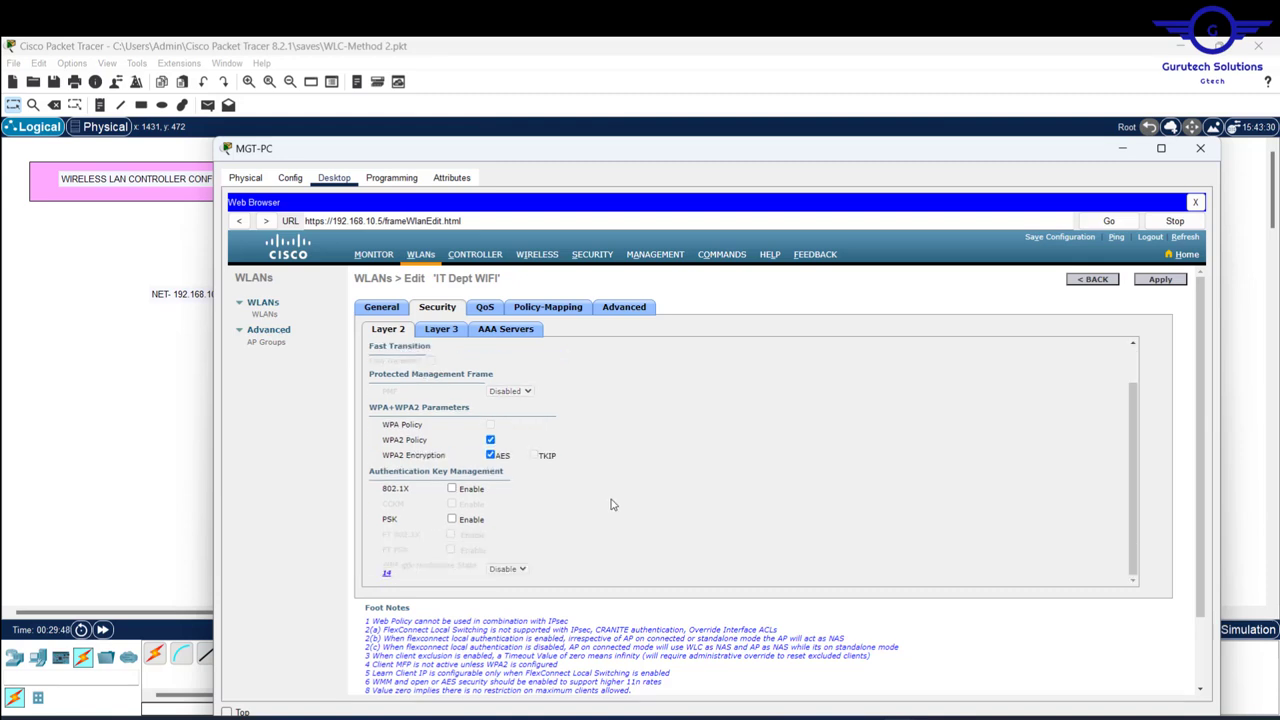
click(452, 520)
scroll(561, 530, down, 1)
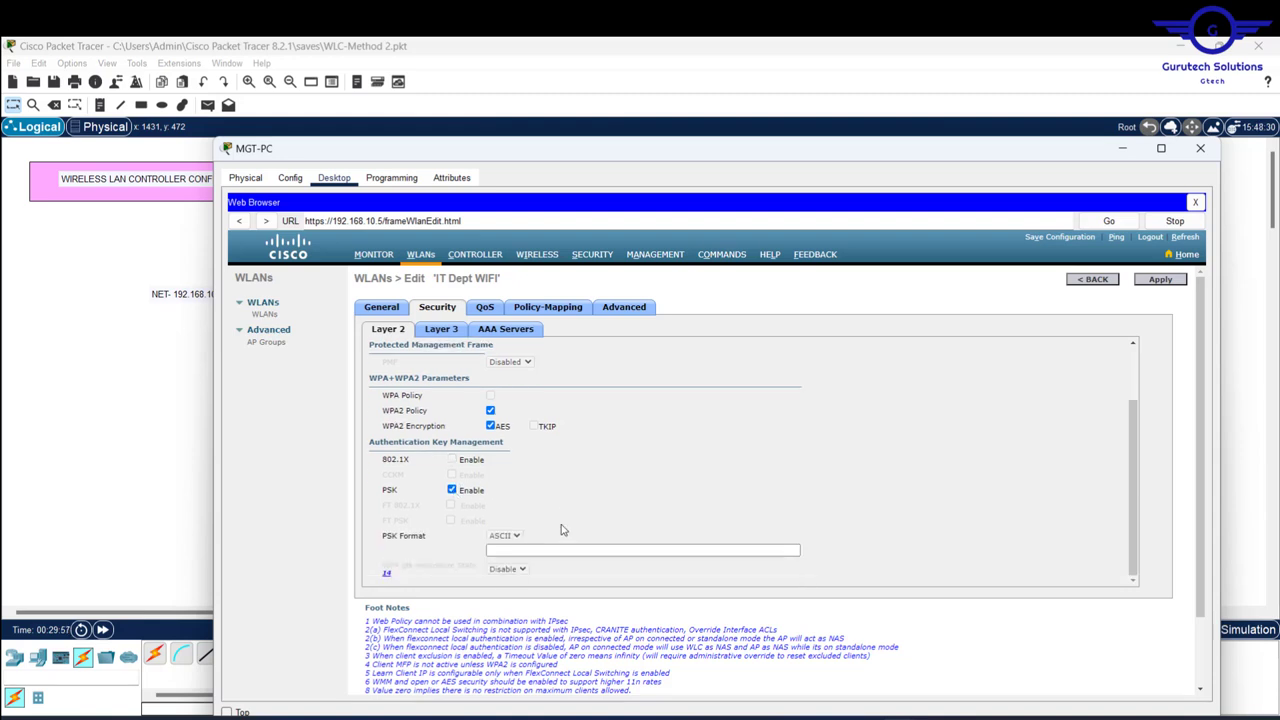
scroll(597, 540, down, 3)
click(556, 468)
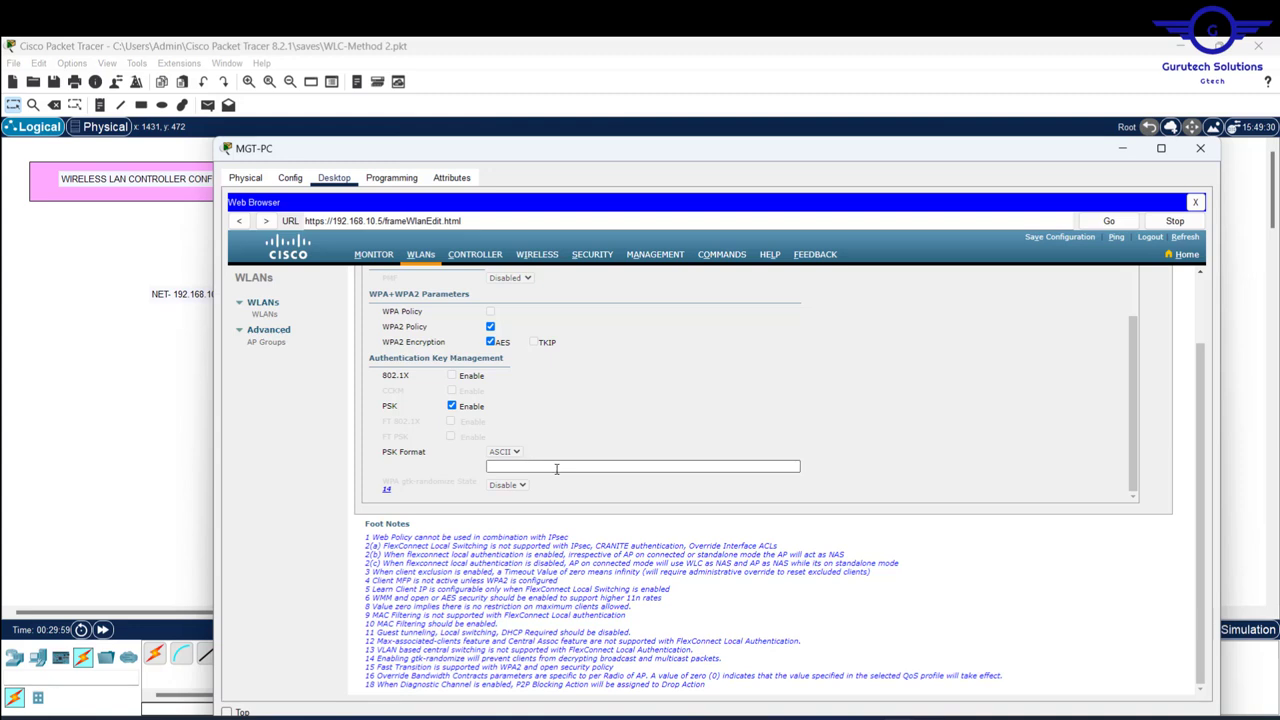
click(556, 468)
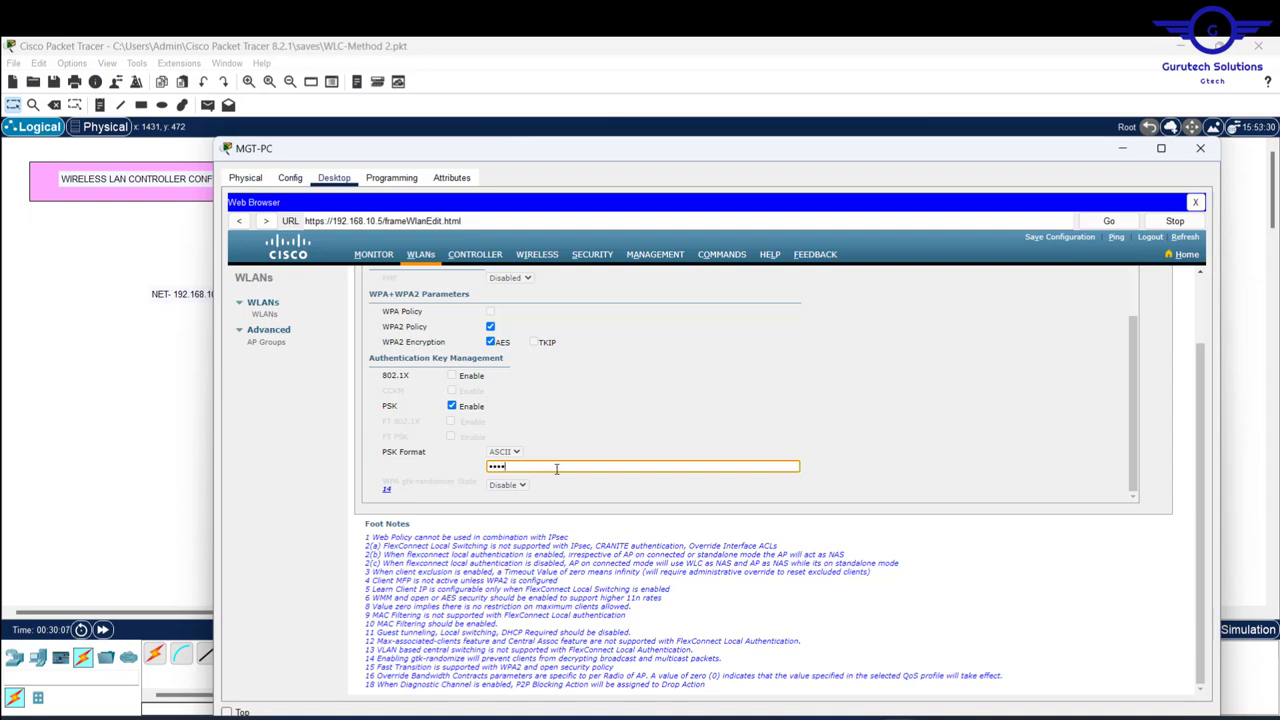
text(•••••••)
scroll(1116, 395, up, 5)
scroll(1131, 381, up, 1)
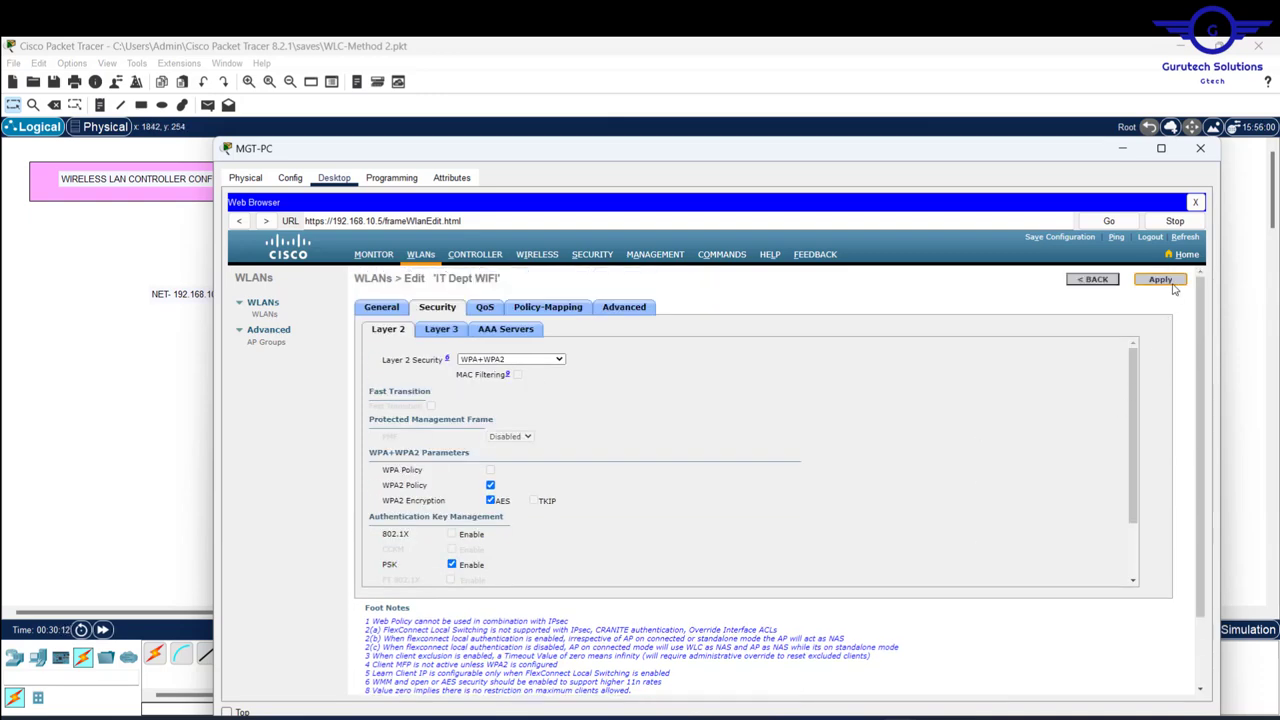
- Replace the too-short pre-shared key with an 8+ character one, apply, and return to WLANs
click(1172, 284)
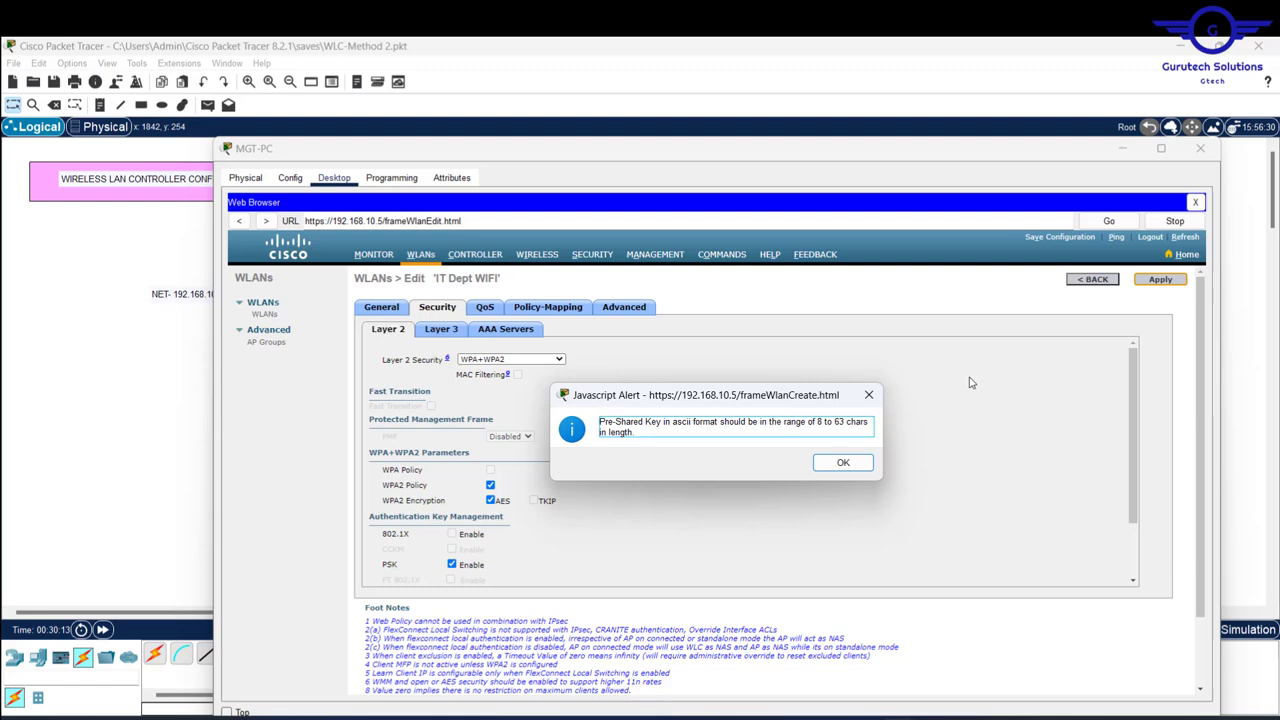
click(843, 464)
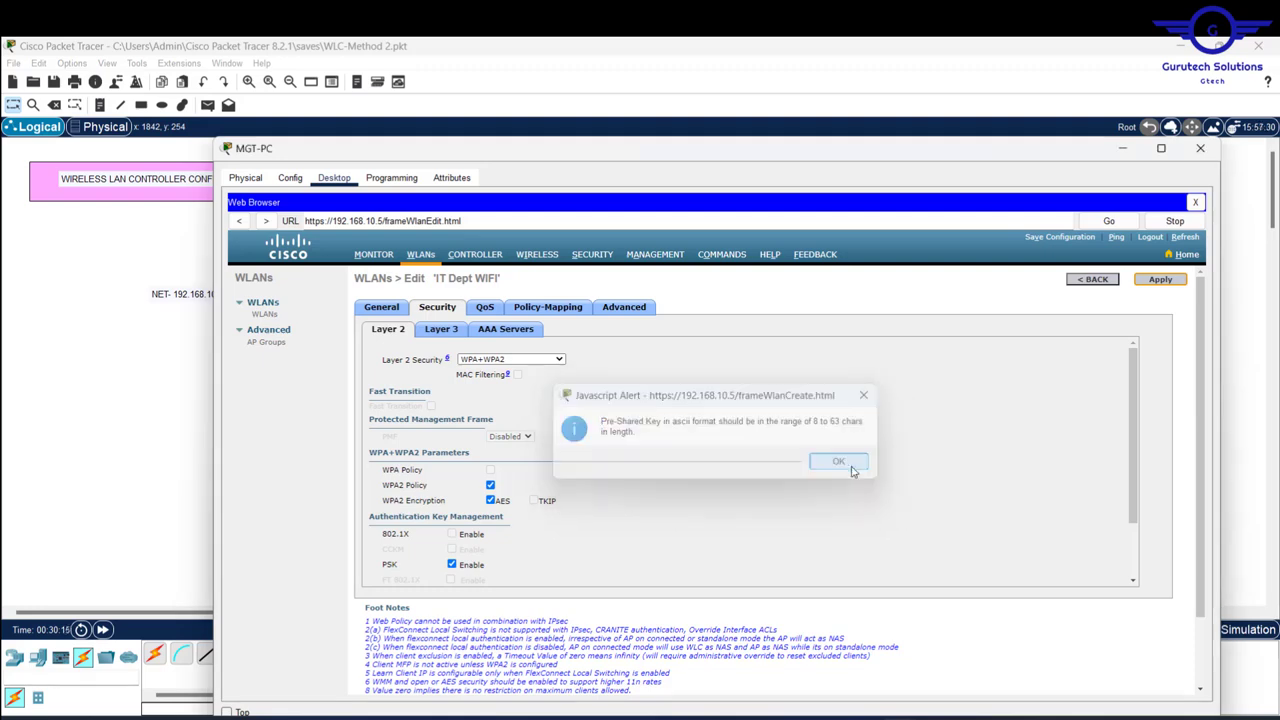
click(1161, 282)
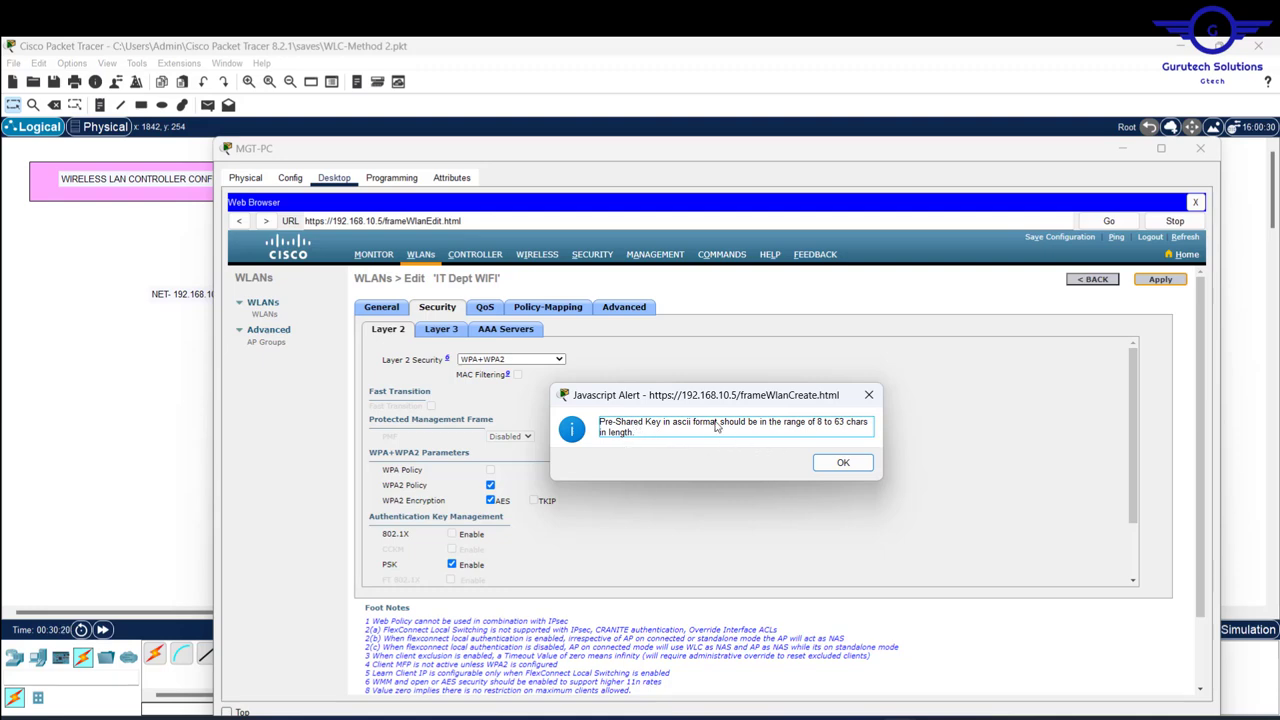
click(843, 465)
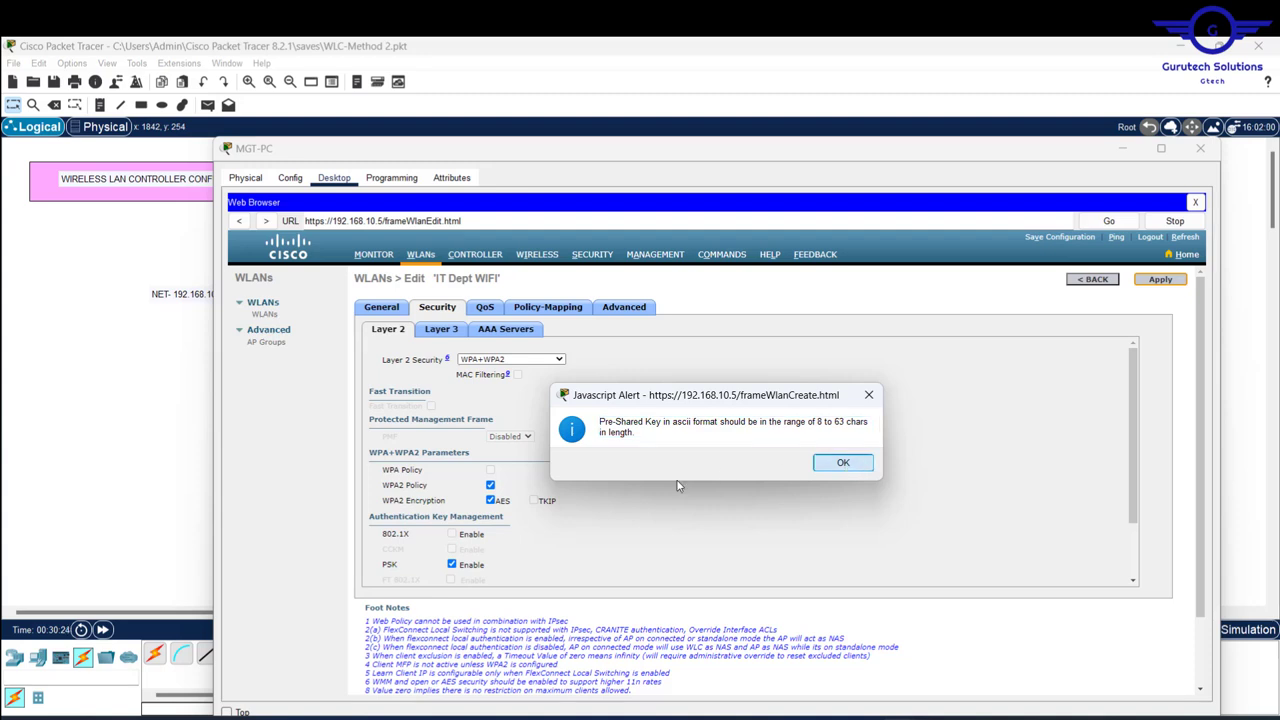
scroll(716, 470, down, 2)
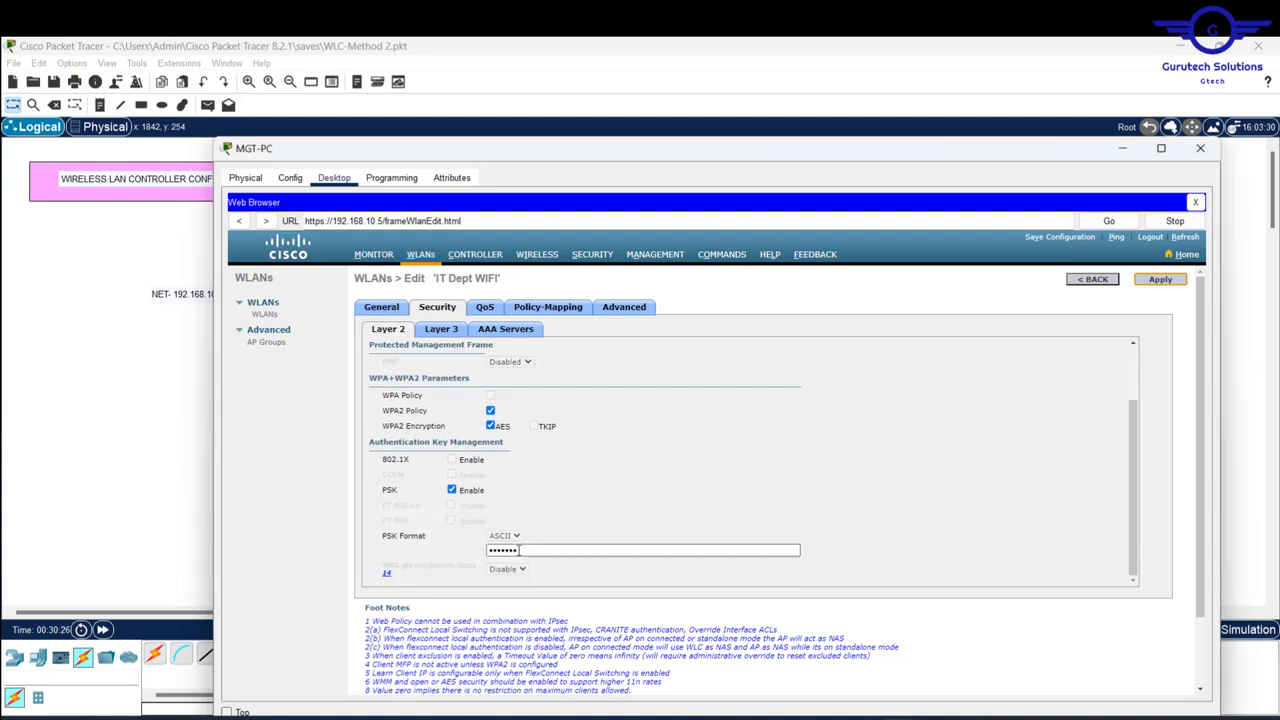
click(519, 550)
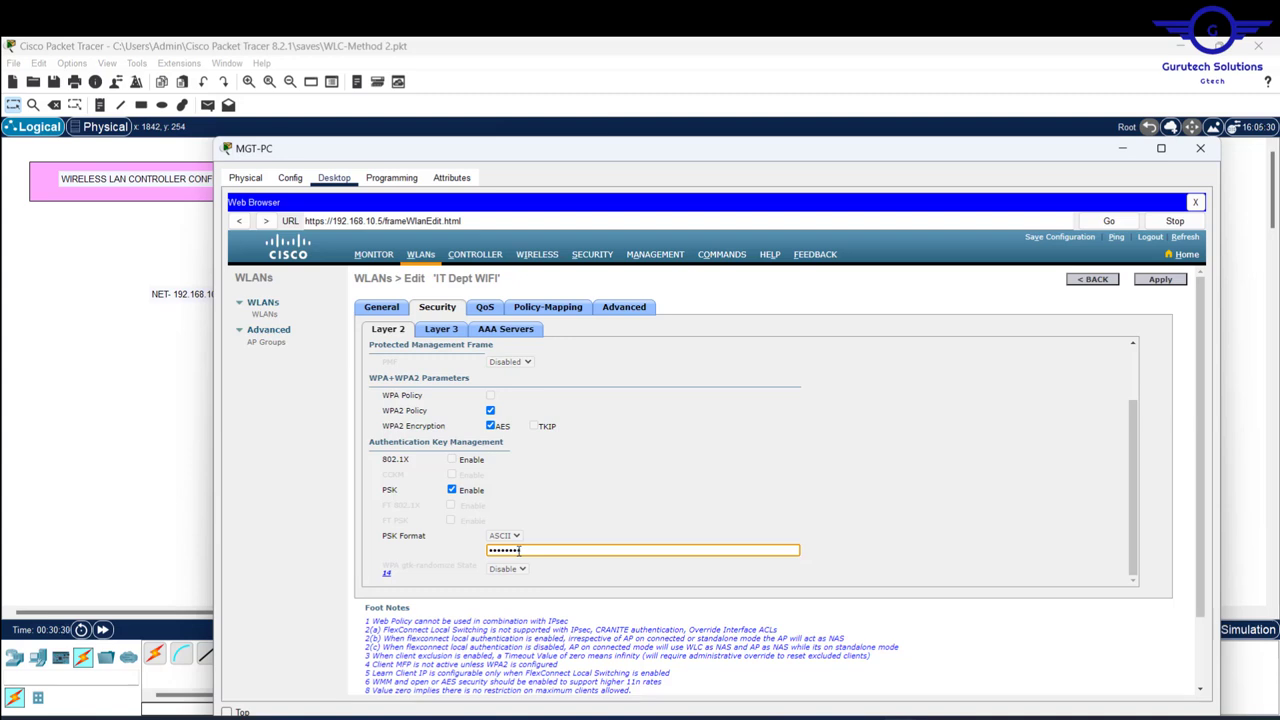
click(1162, 284)
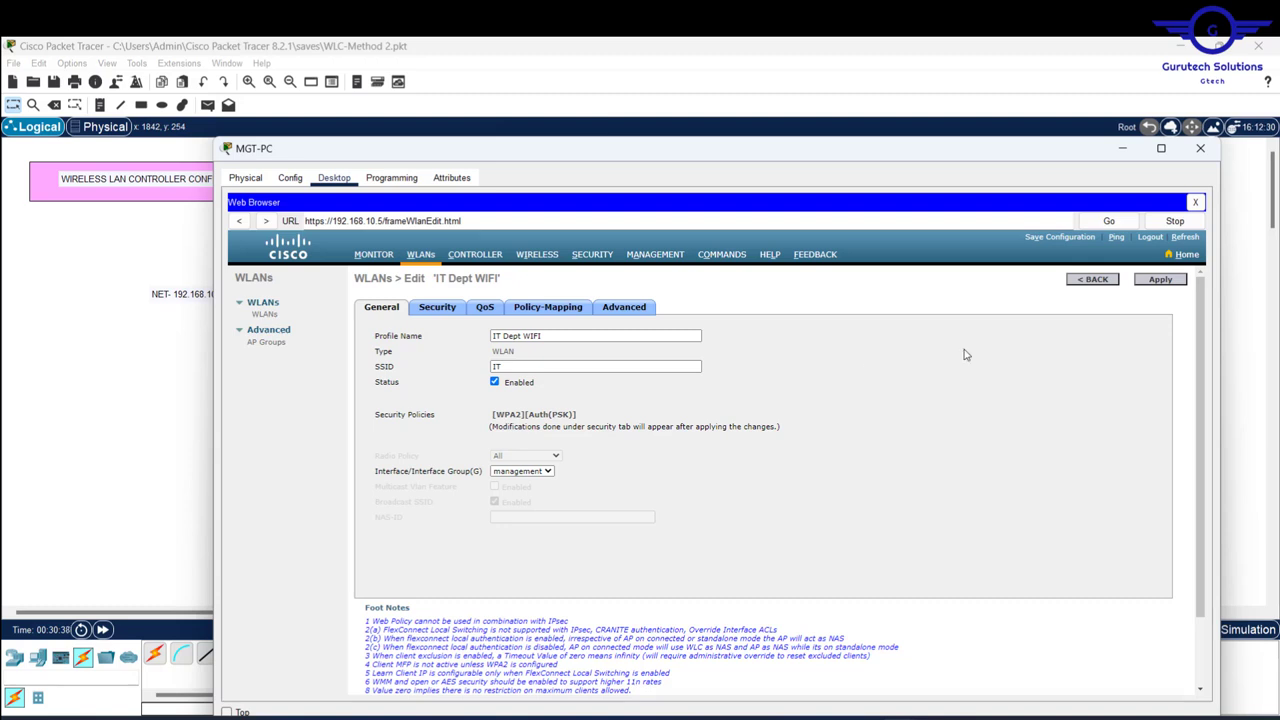
click(1097, 281)
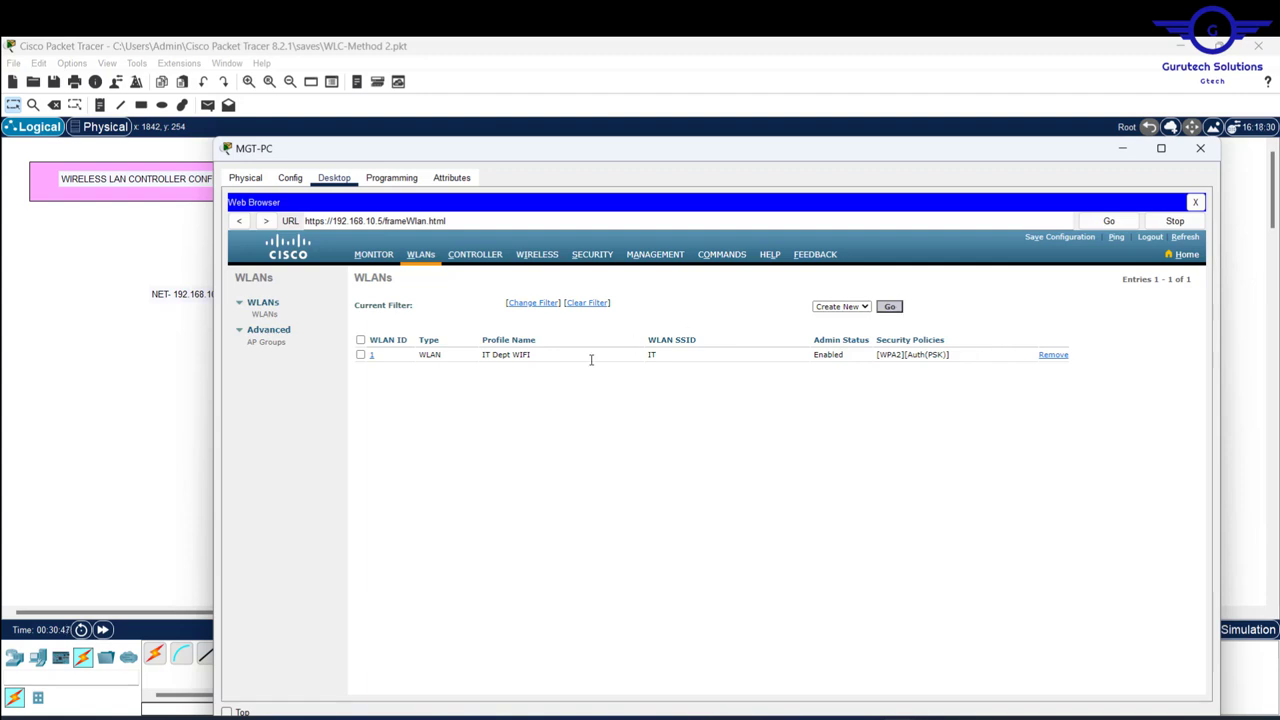
- Create the HR Dept WIFI WLAN with SSID HR
click(893, 309)
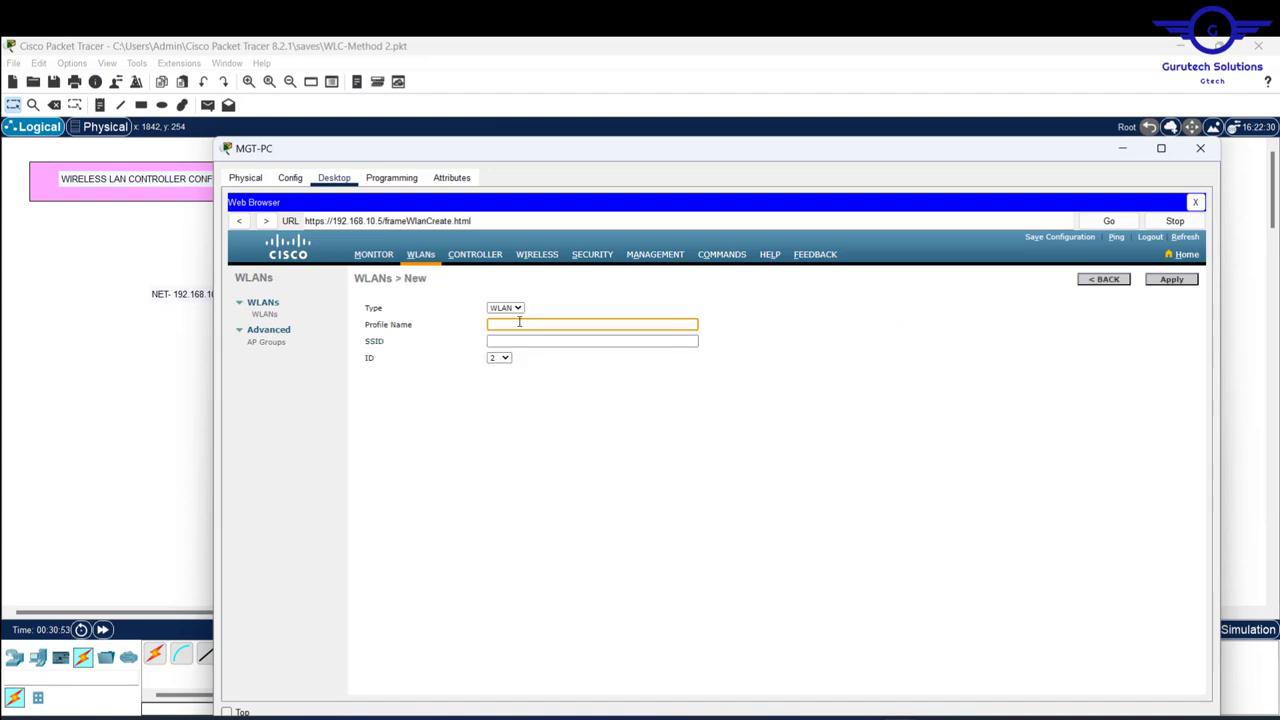
text(HR Dept WIFI)
key(Tab)
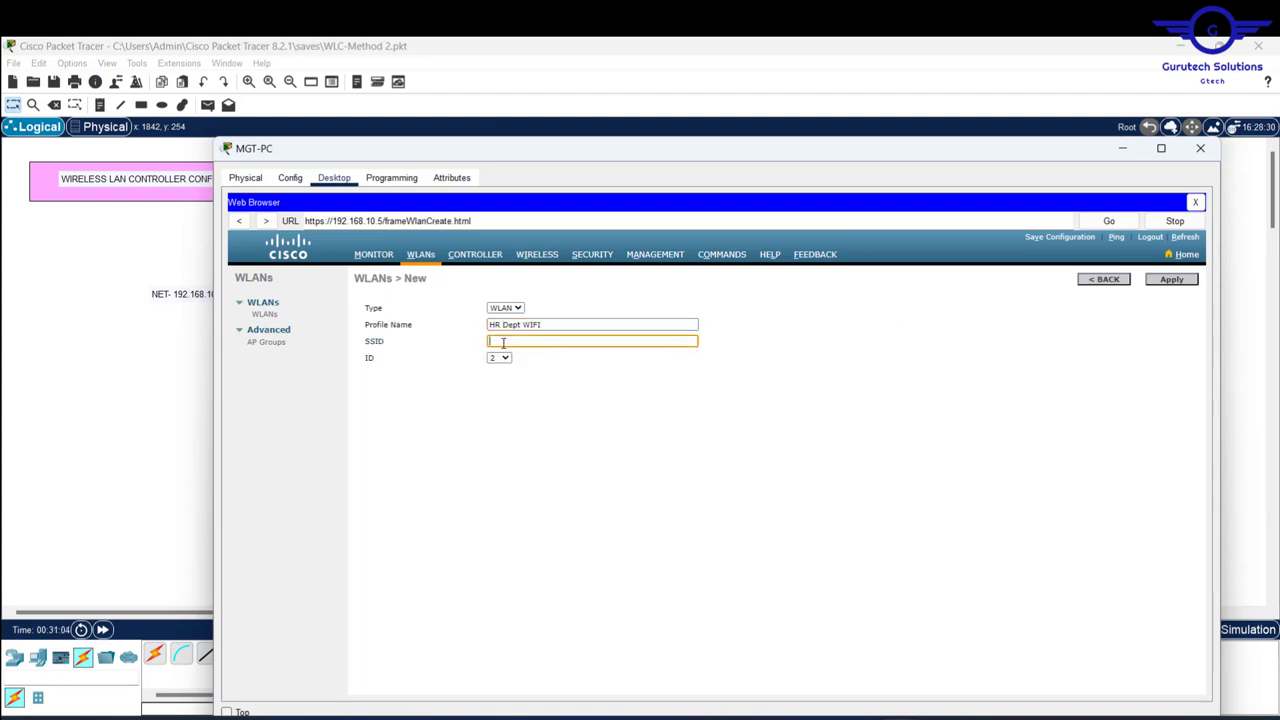
text(HR)
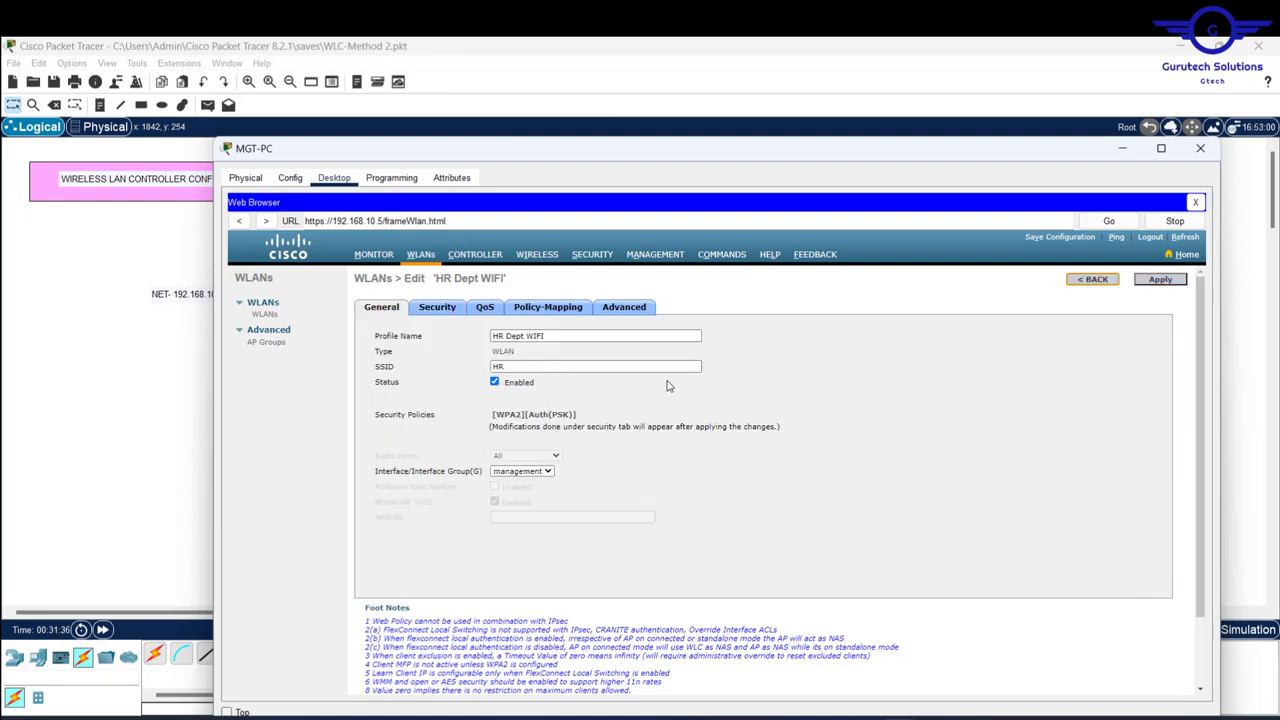
click(1093, 279)
- Create the FIN Dept WIFI WLAN with SSID FIN and apply its security settings
click(539, 326)
text(FIN)
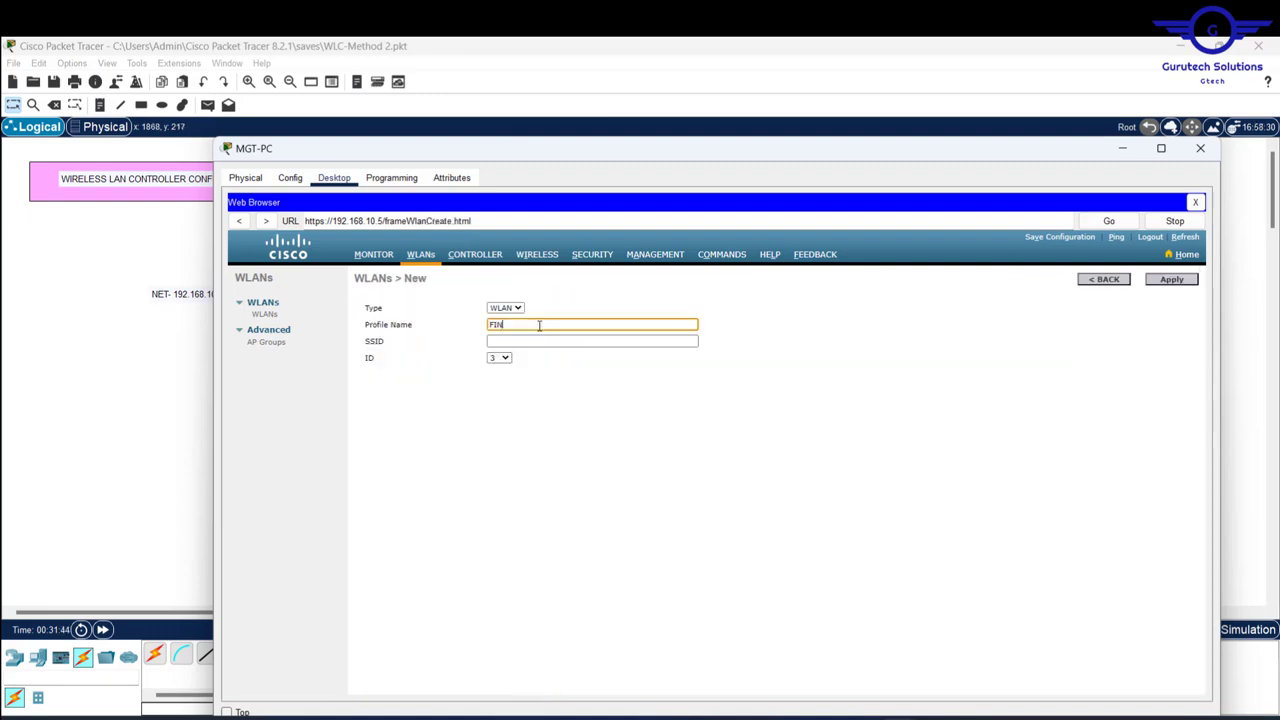
text( Dept WIFI)
click(563, 343)
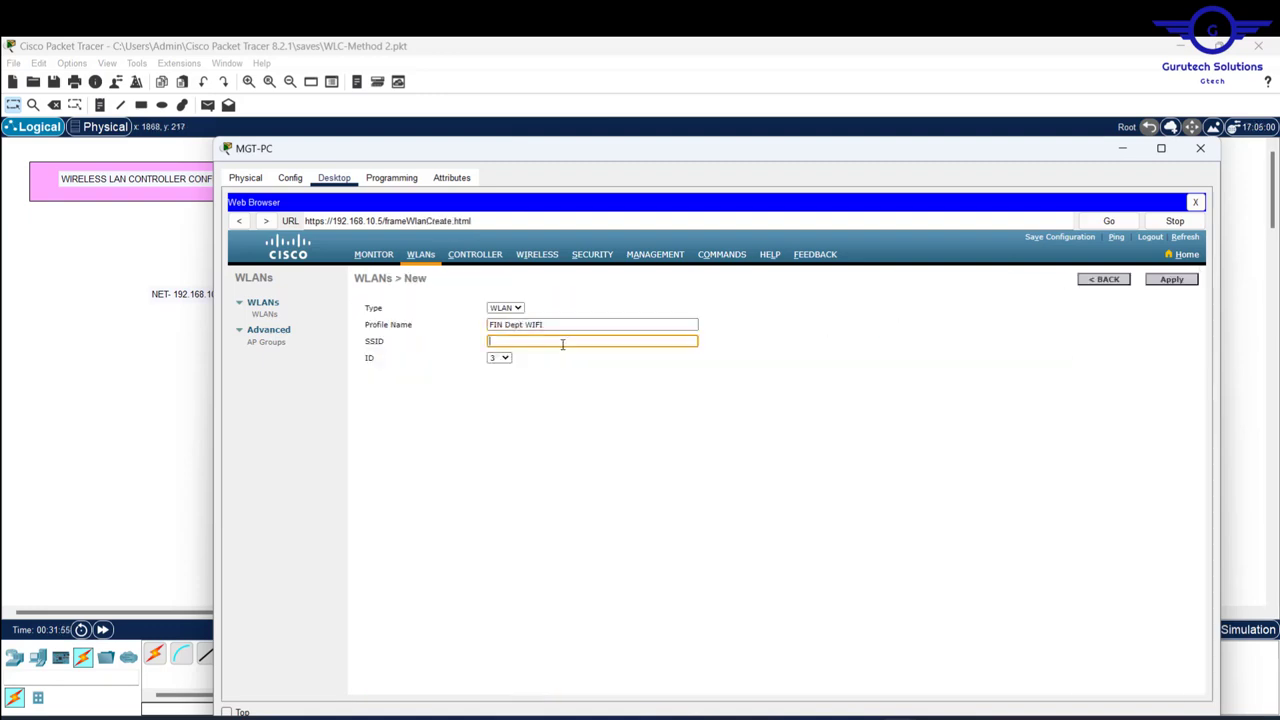
text(FIN)
click(1171, 280)
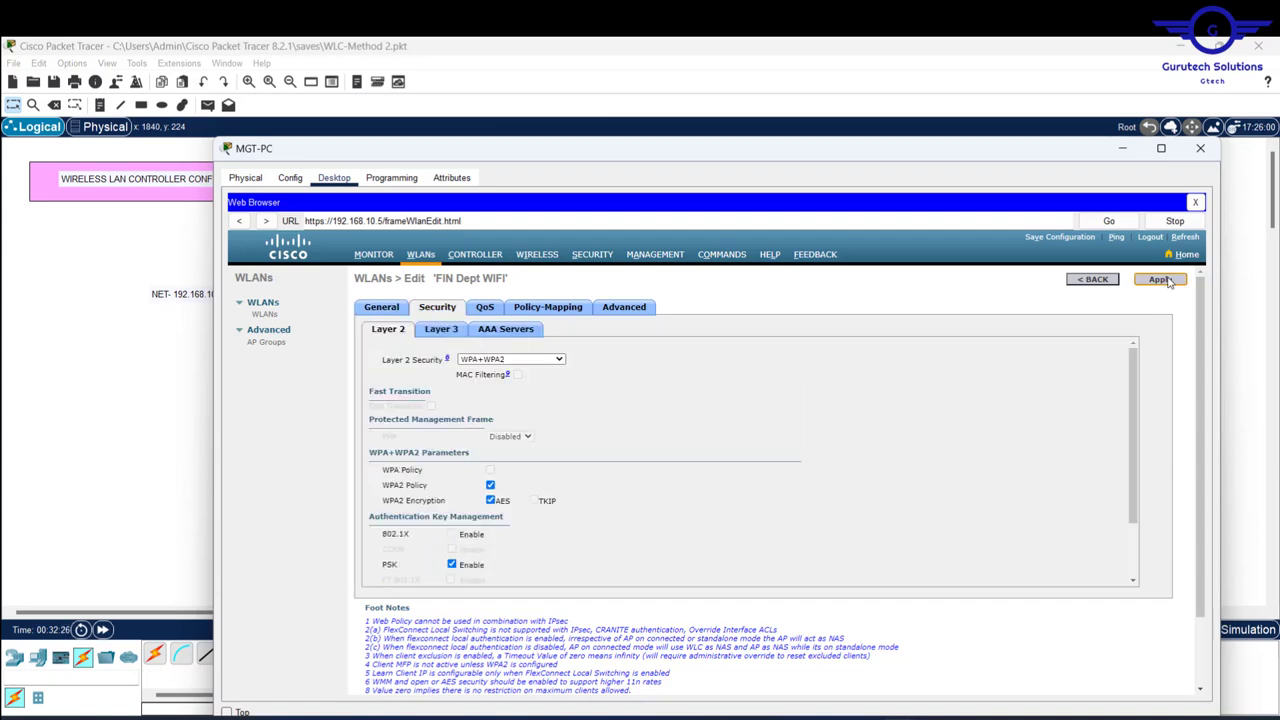
click(1166, 281)
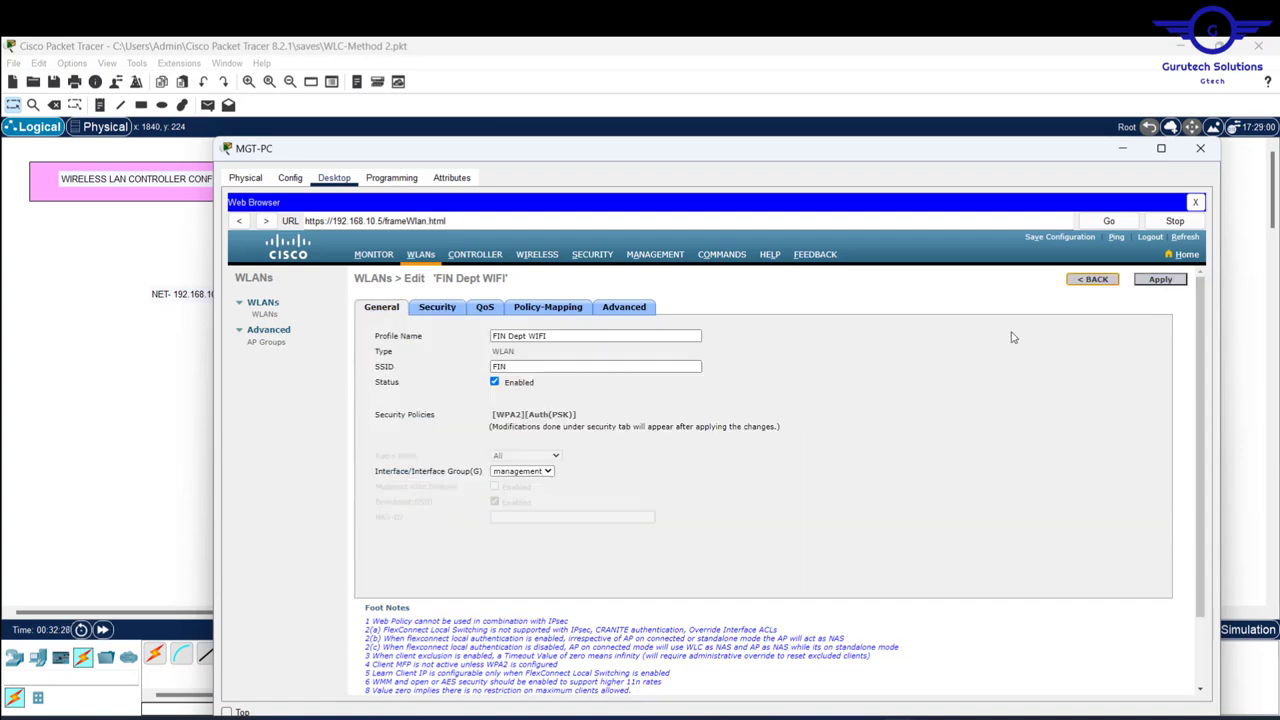
click(1093, 279)
- Create the GUESTS WIFI WLAN and give it a WPA2 pre-shared key
click(892, 310)
click(530, 340)
text(GUEST)
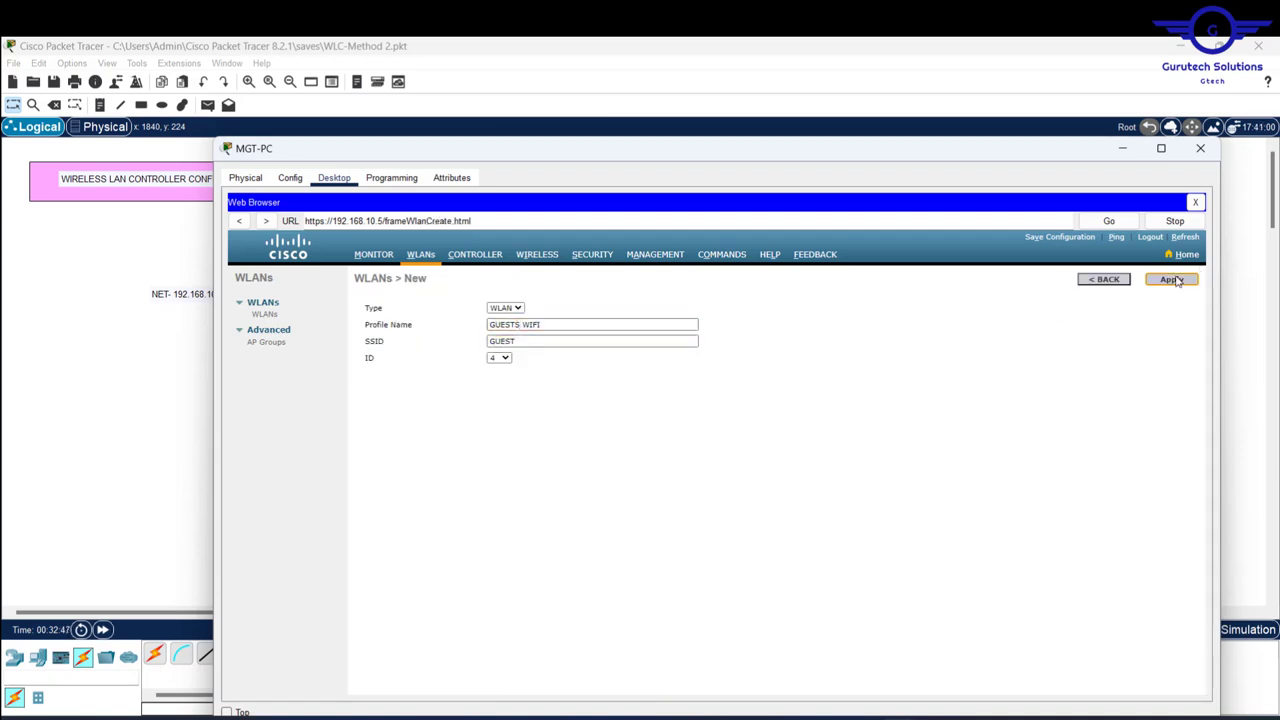
click(1171, 279)
click(437, 307)
click(543, 575)
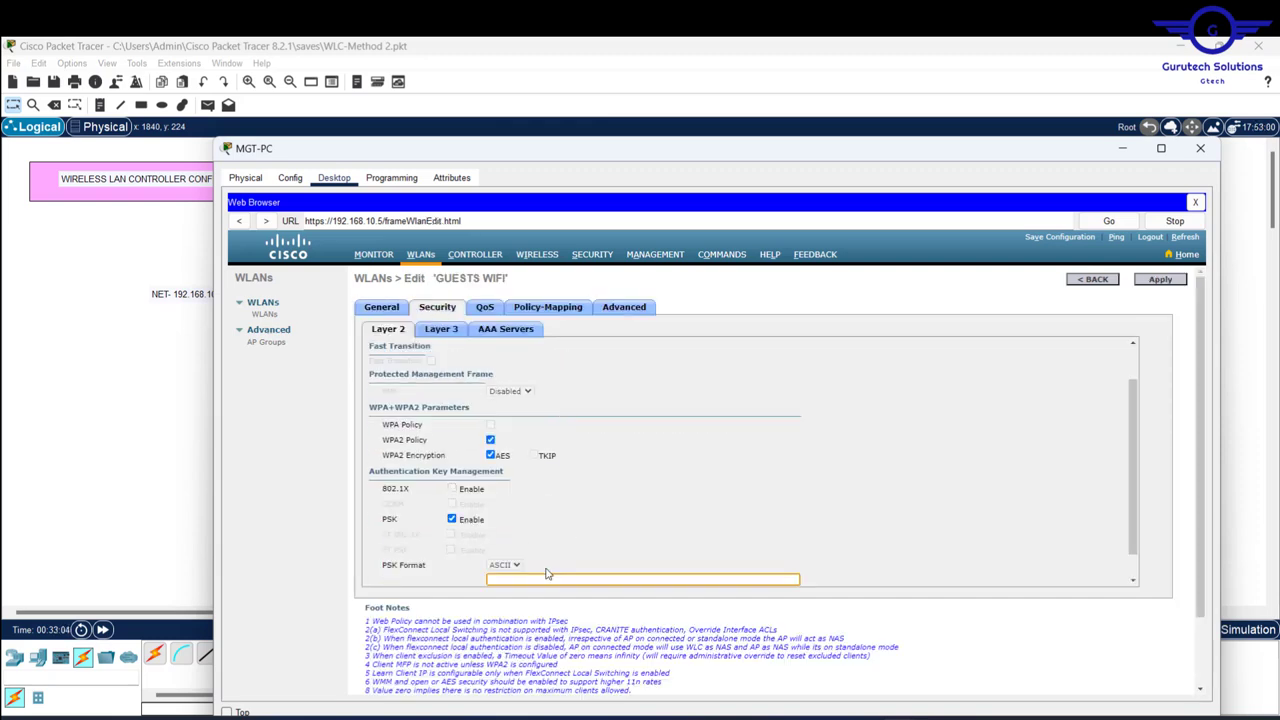
text(guestwifi123)
key(Return)
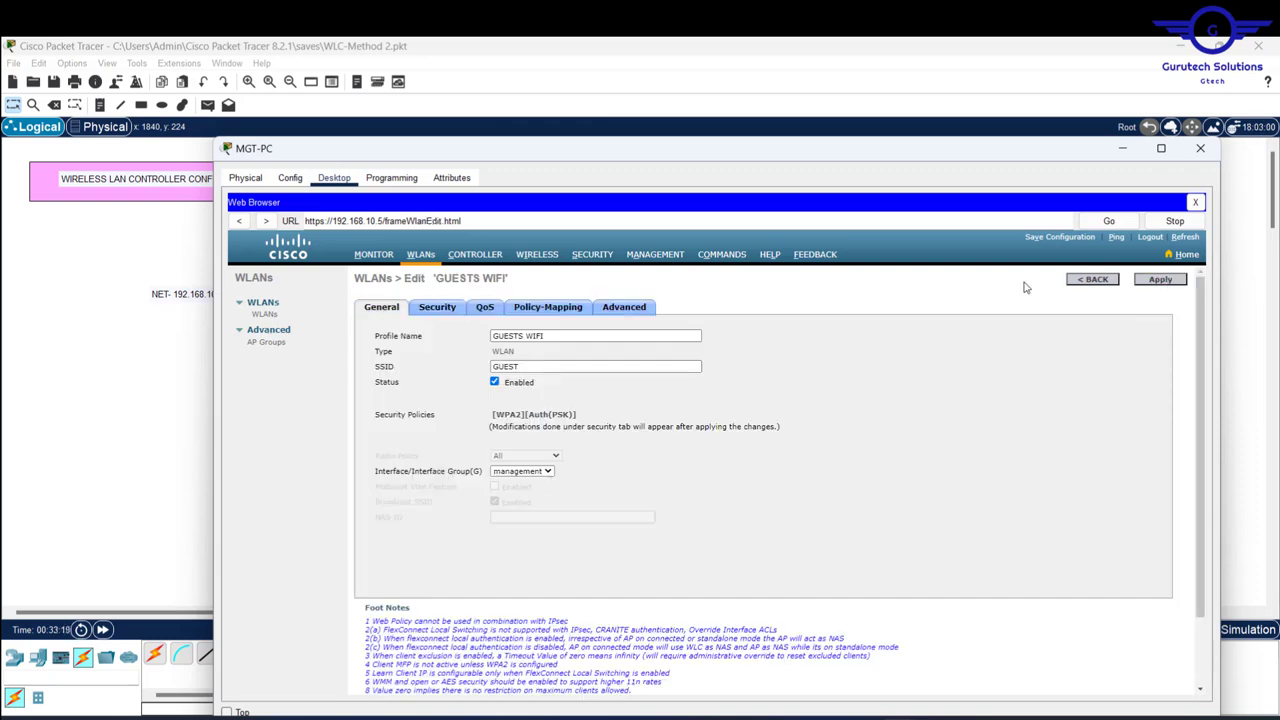
click(1094, 283)
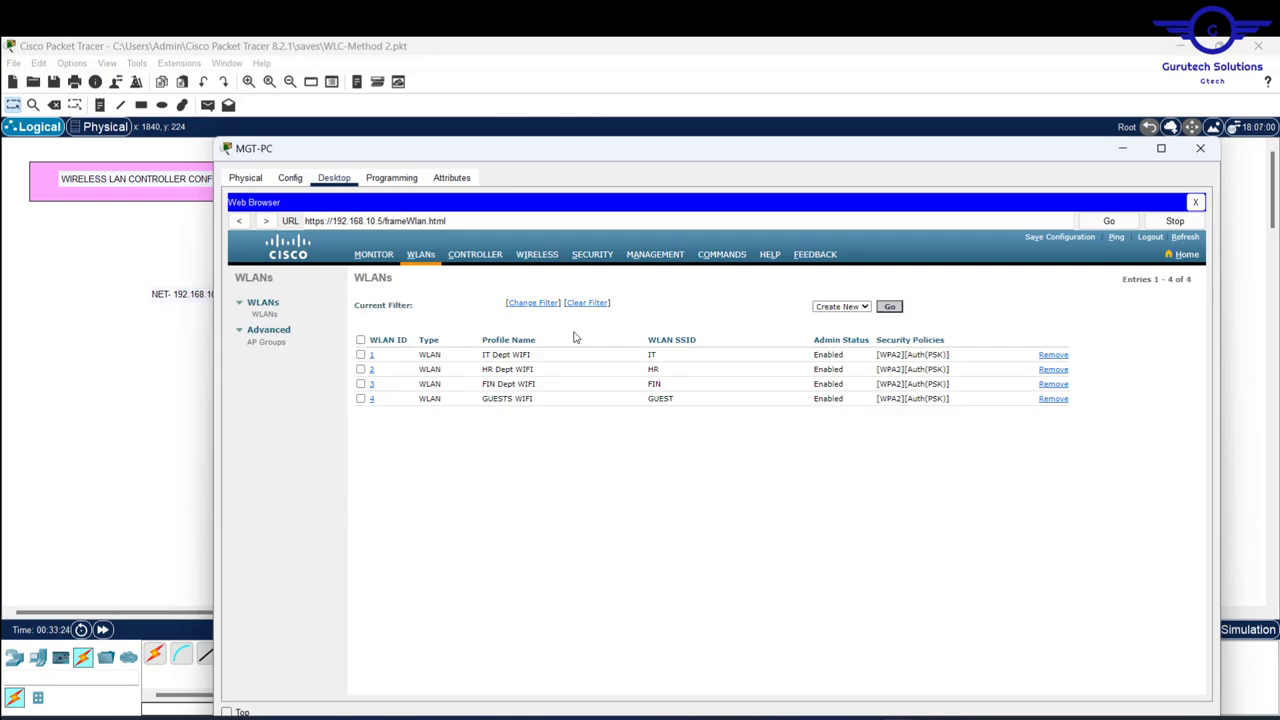
- Review the Profile Name and SSID columns of the WLANs list, then close MGT-PC
drag(538, 341, 461, 343)
drag(646, 341, 714, 344)
click(640, 356)
click(127, 400)
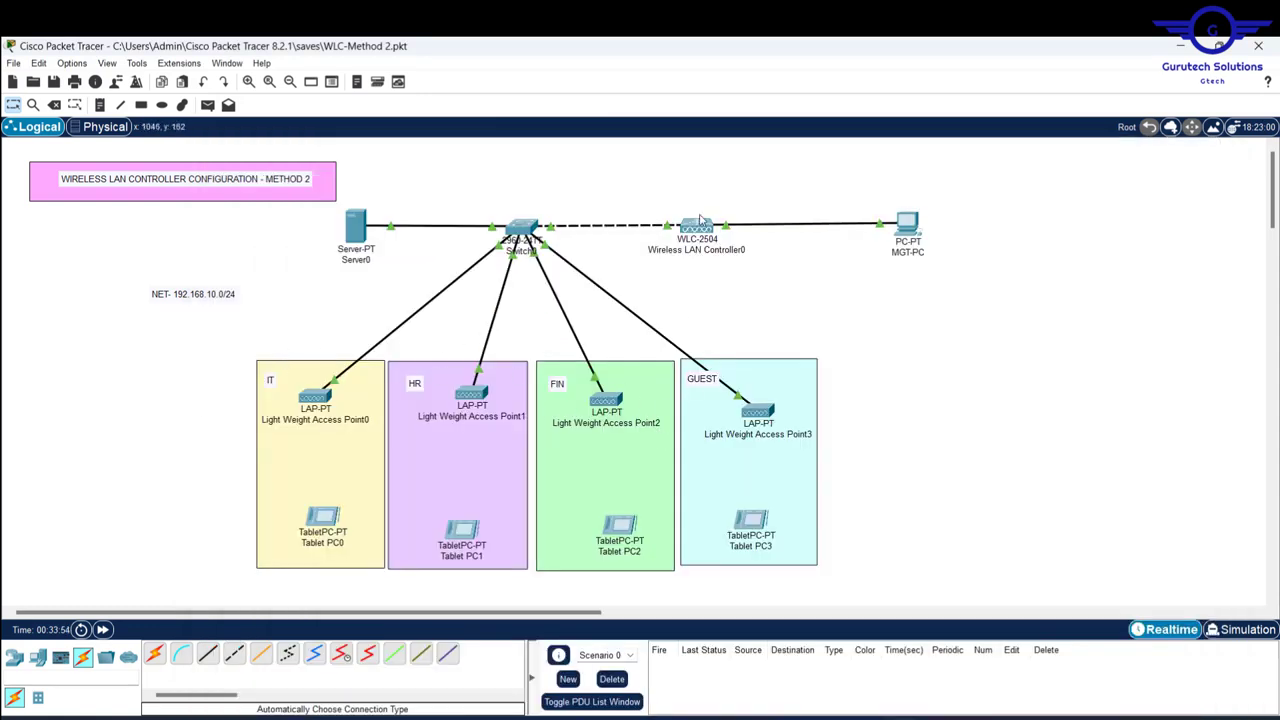
mouse_move(698, 229)
mouse_move(309, 399)
mouse_move(474, 397)
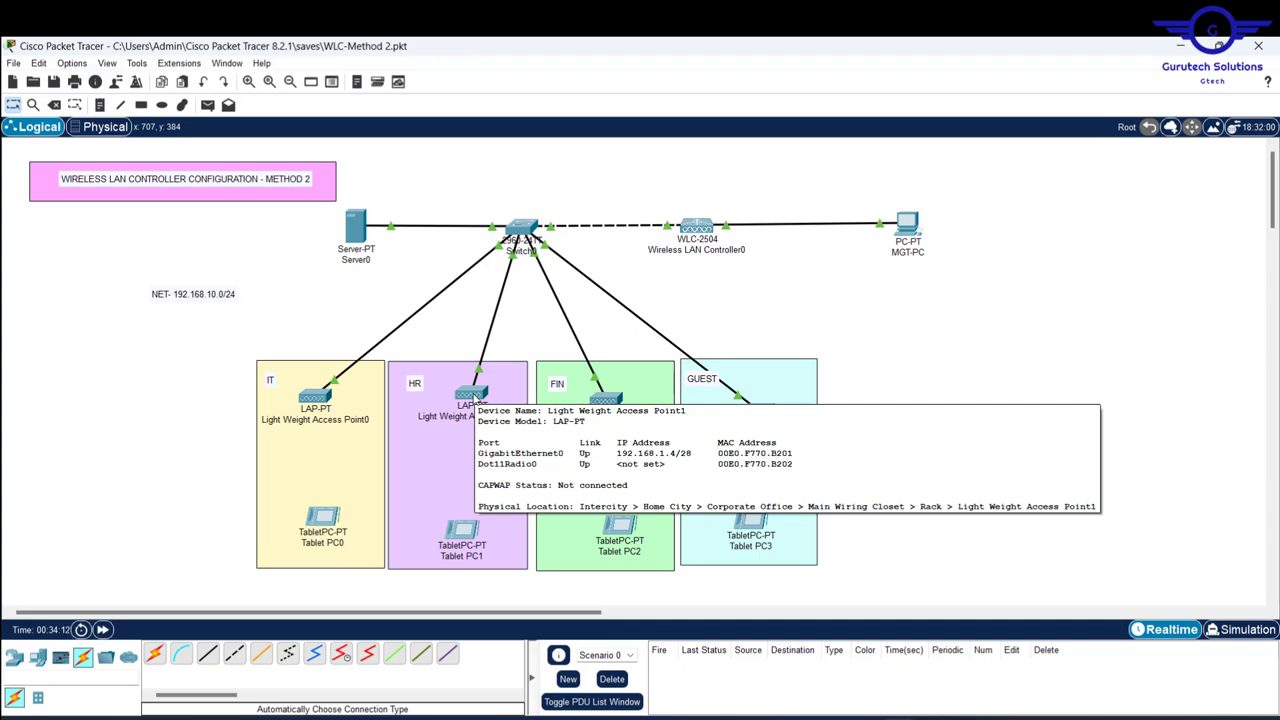
click(360, 222)
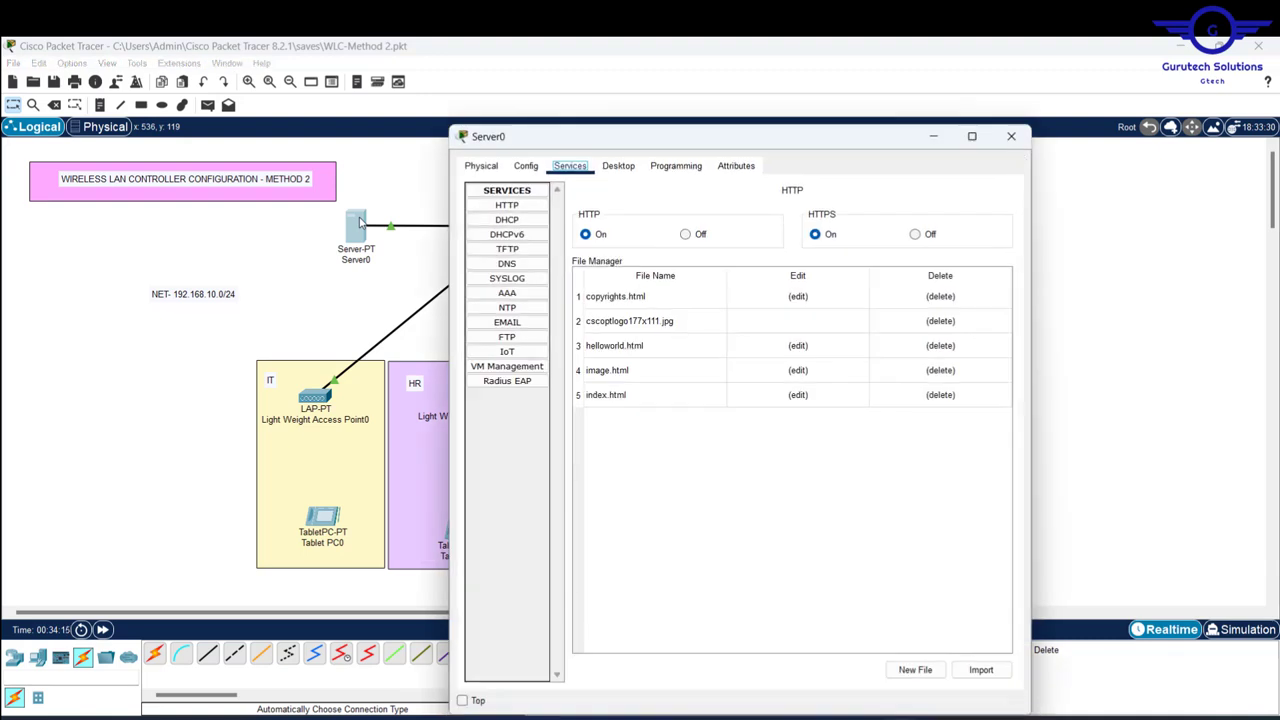
click(513, 224)
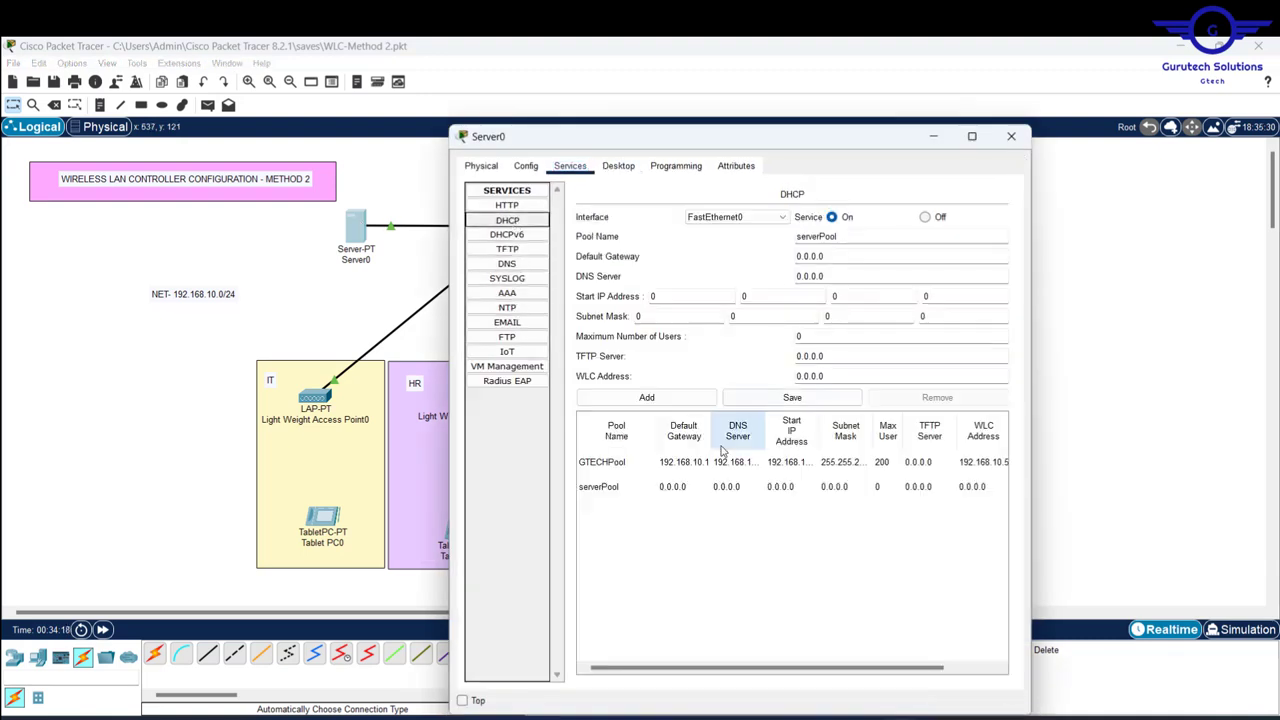
click(684, 462)
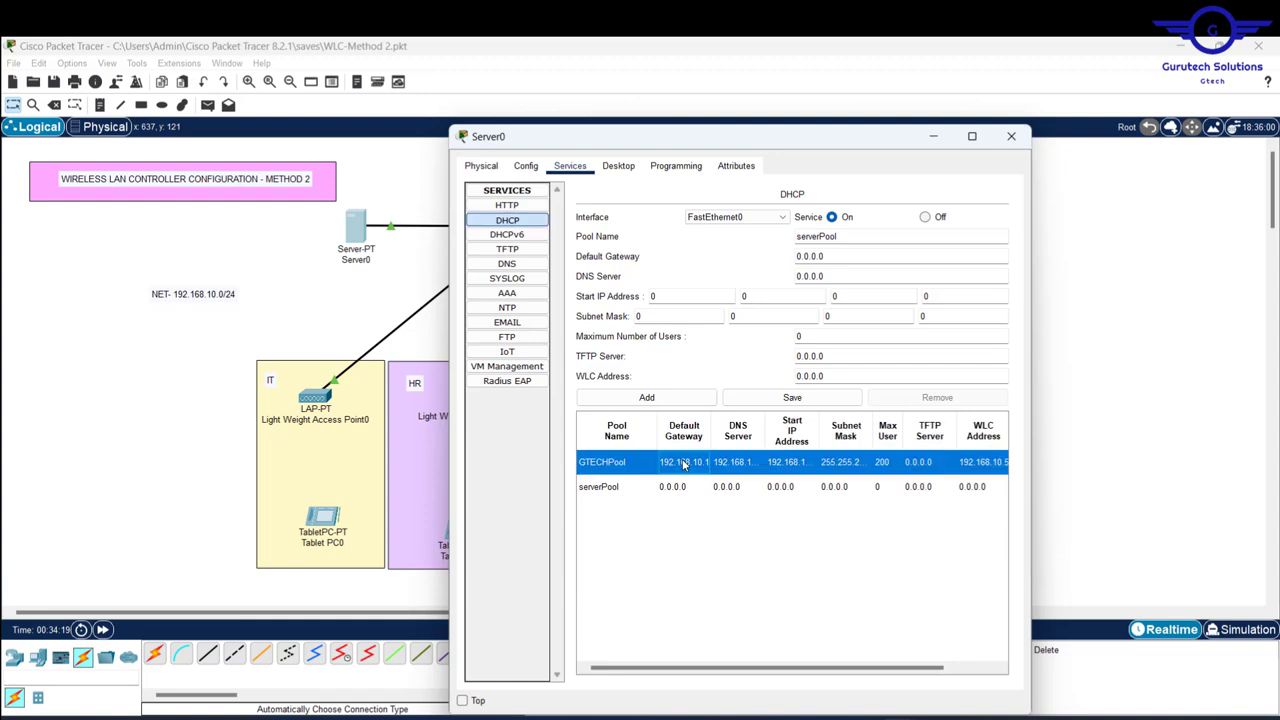
click(858, 379)
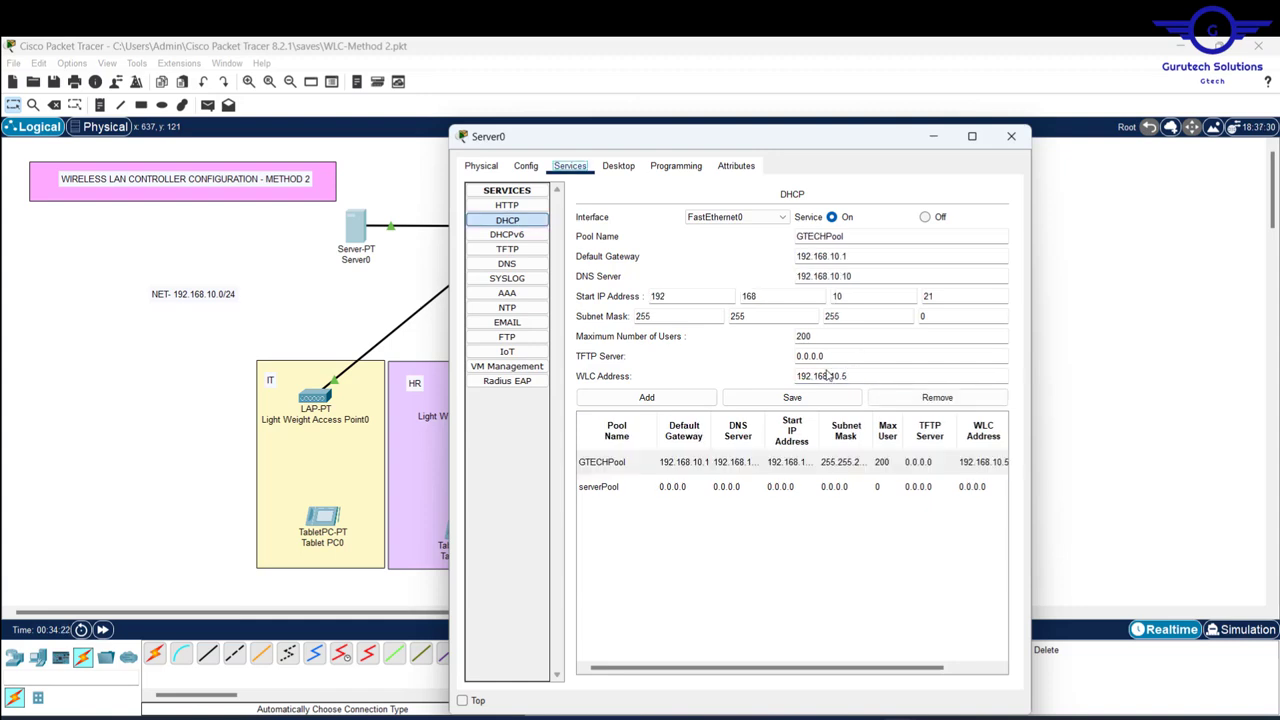
drag(858, 376, 766, 369)
click(1013, 137)
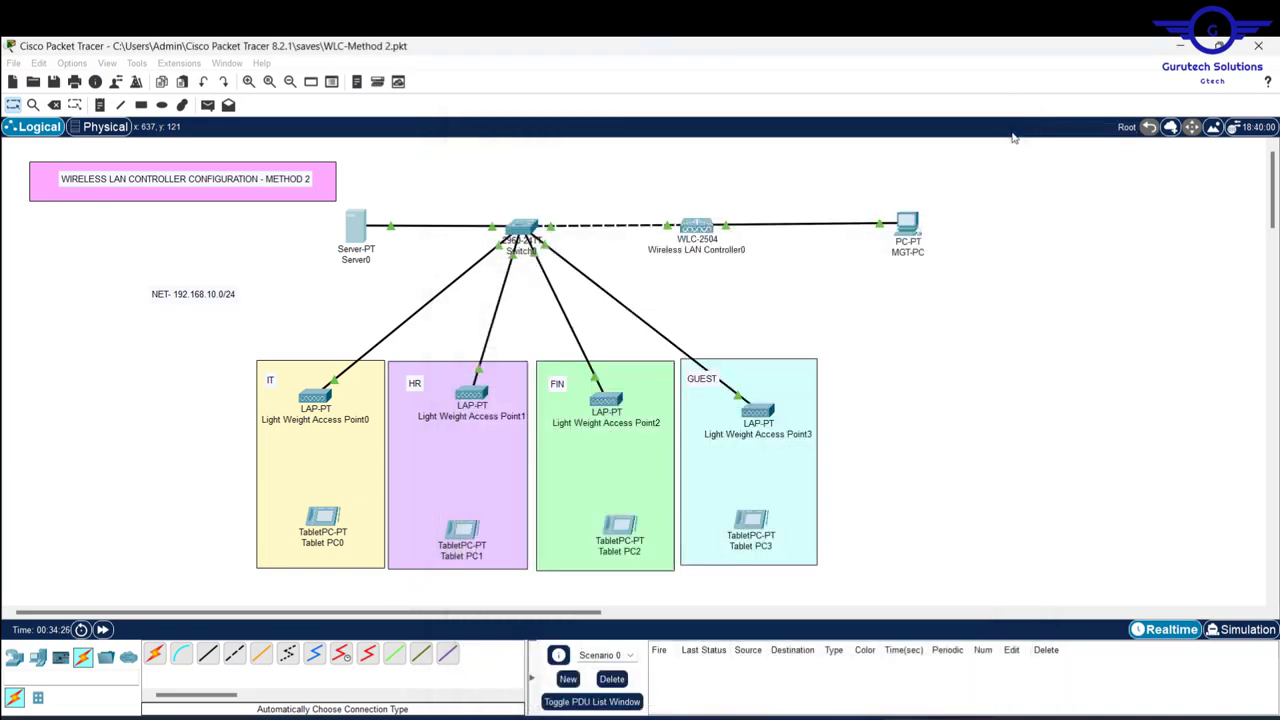
- Save the controller configuration to flash from MGT-PC's browser, then close MGT-PC
click(905, 220)
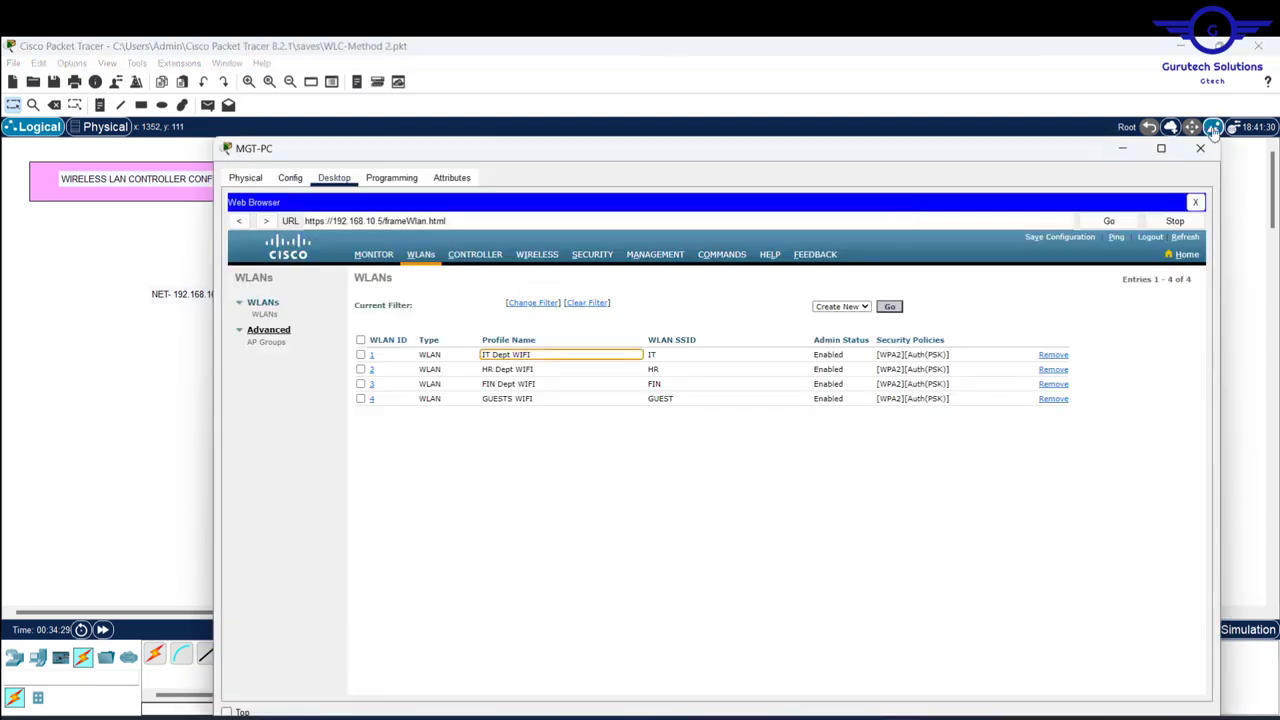
click(1122, 149)
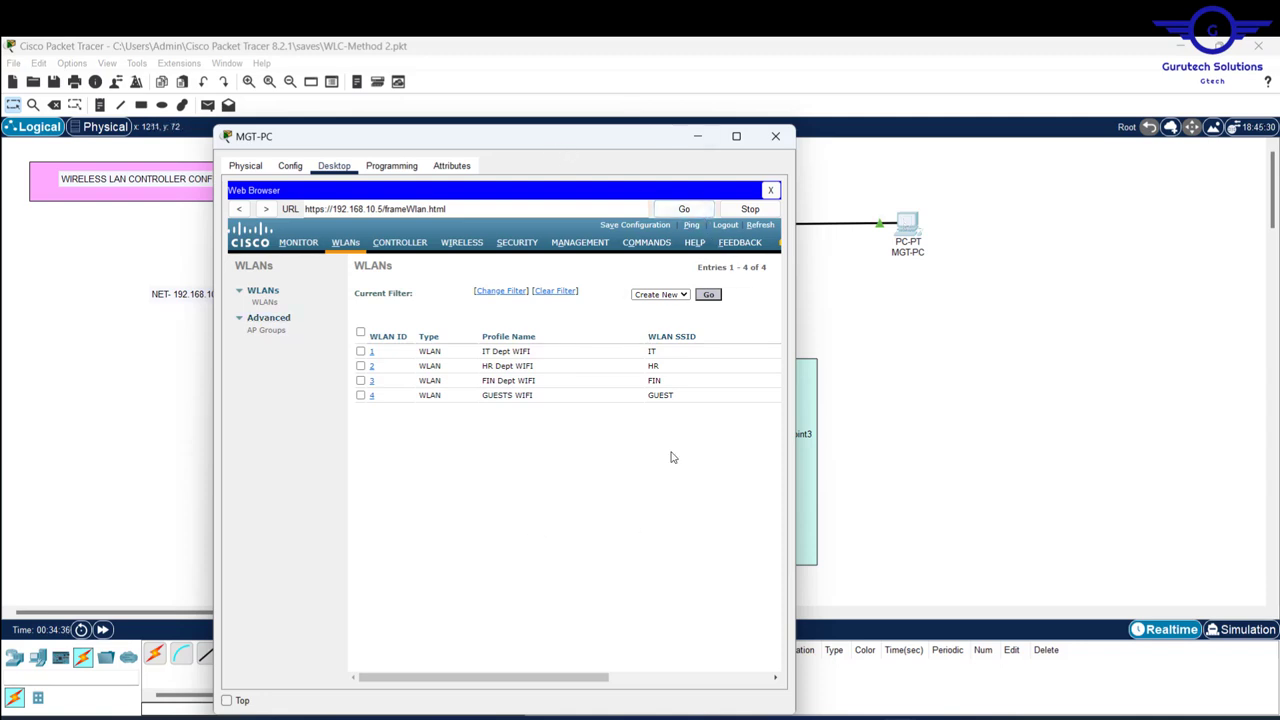
click(638, 226)
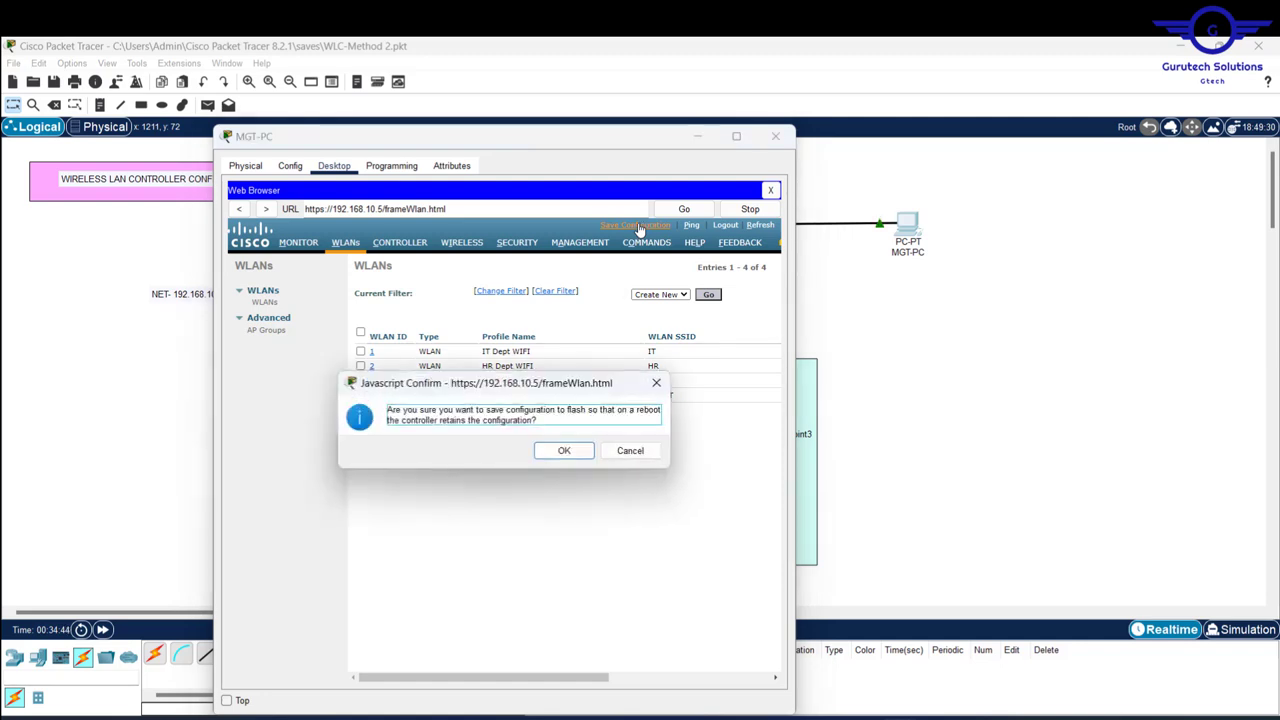
click(564, 451)
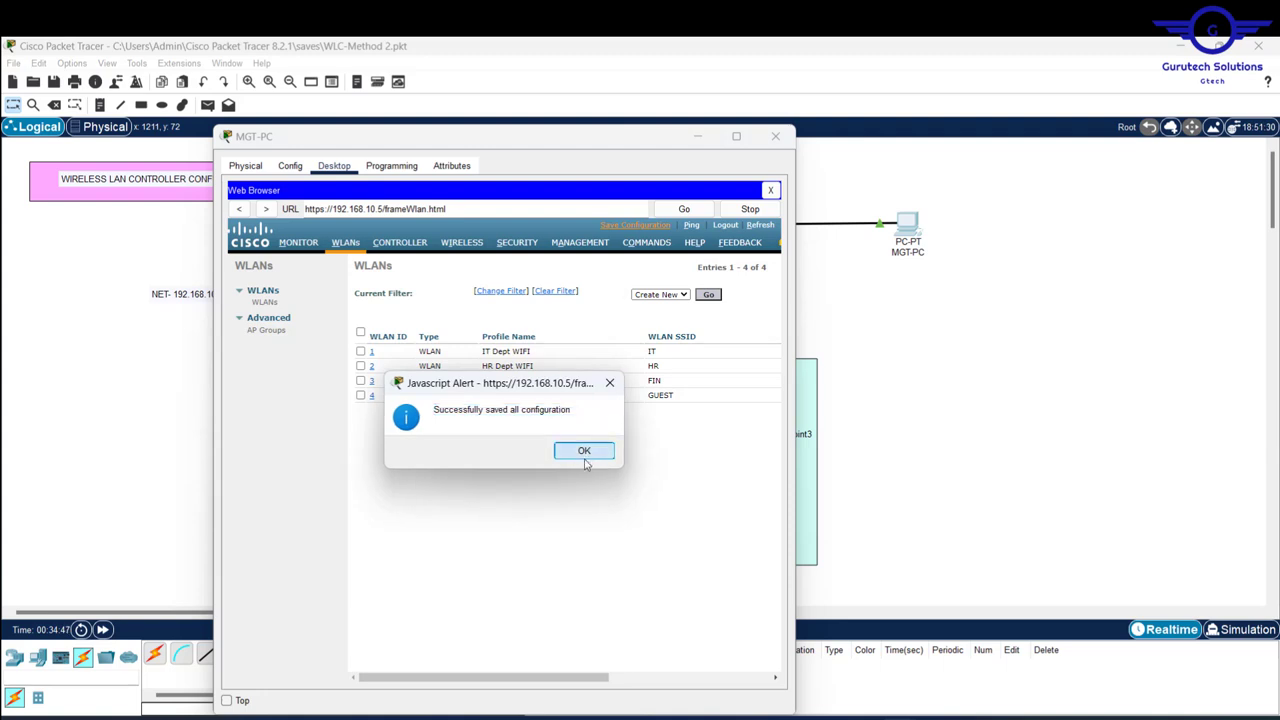
click(586, 453)
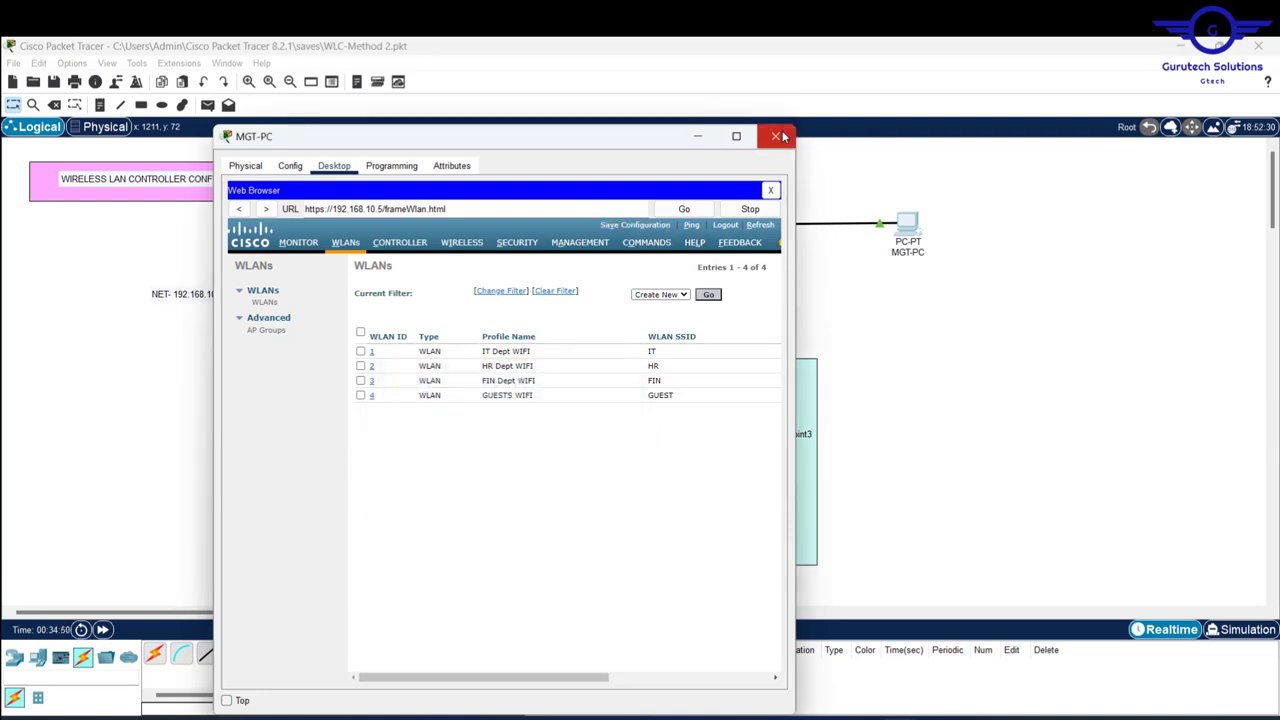
click(778, 136)
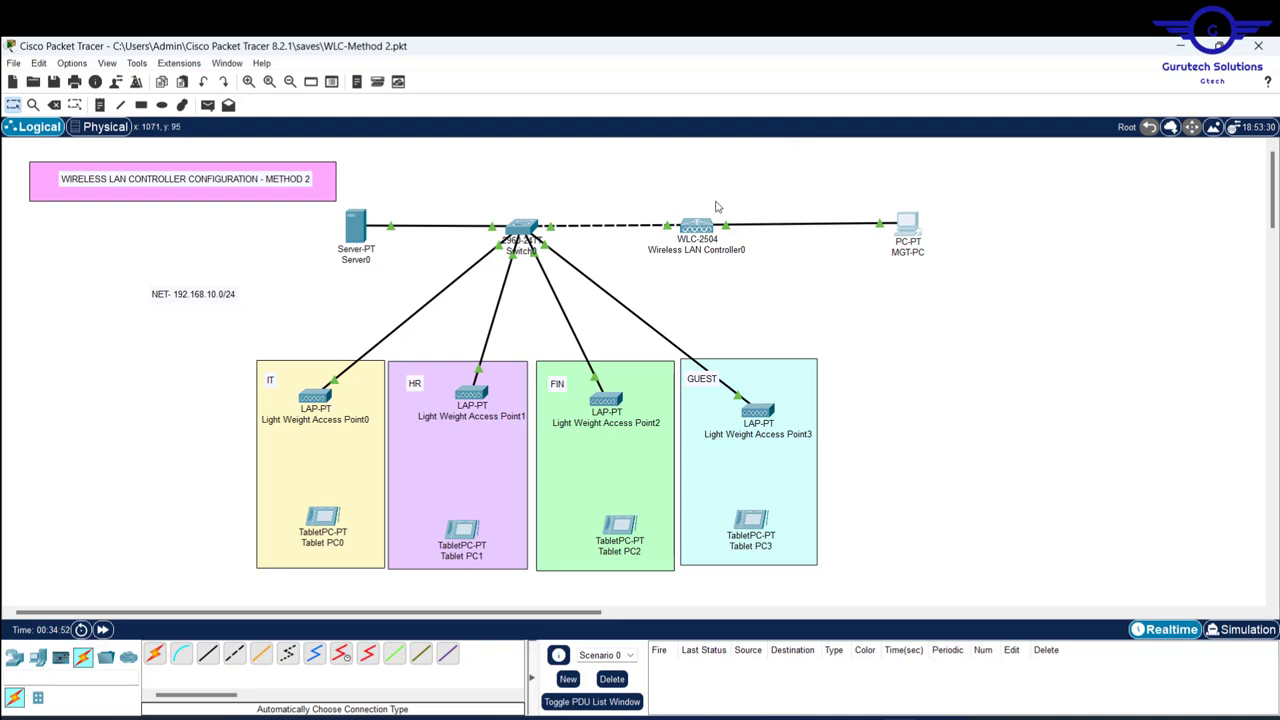
- Check the WLC, Access Point3 and Switch0 info, then exit Packet Tracer
mouse_move(695, 231)
mouse_move(763, 413)
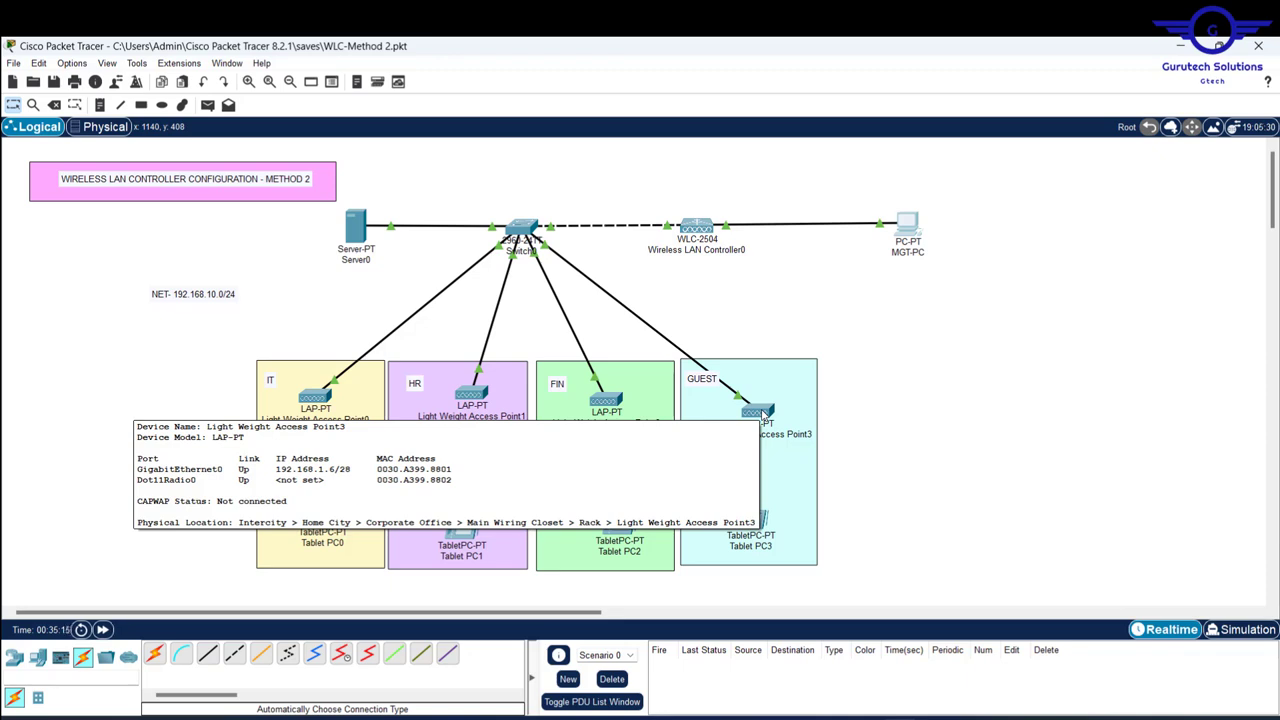
mouse_move(524, 231)
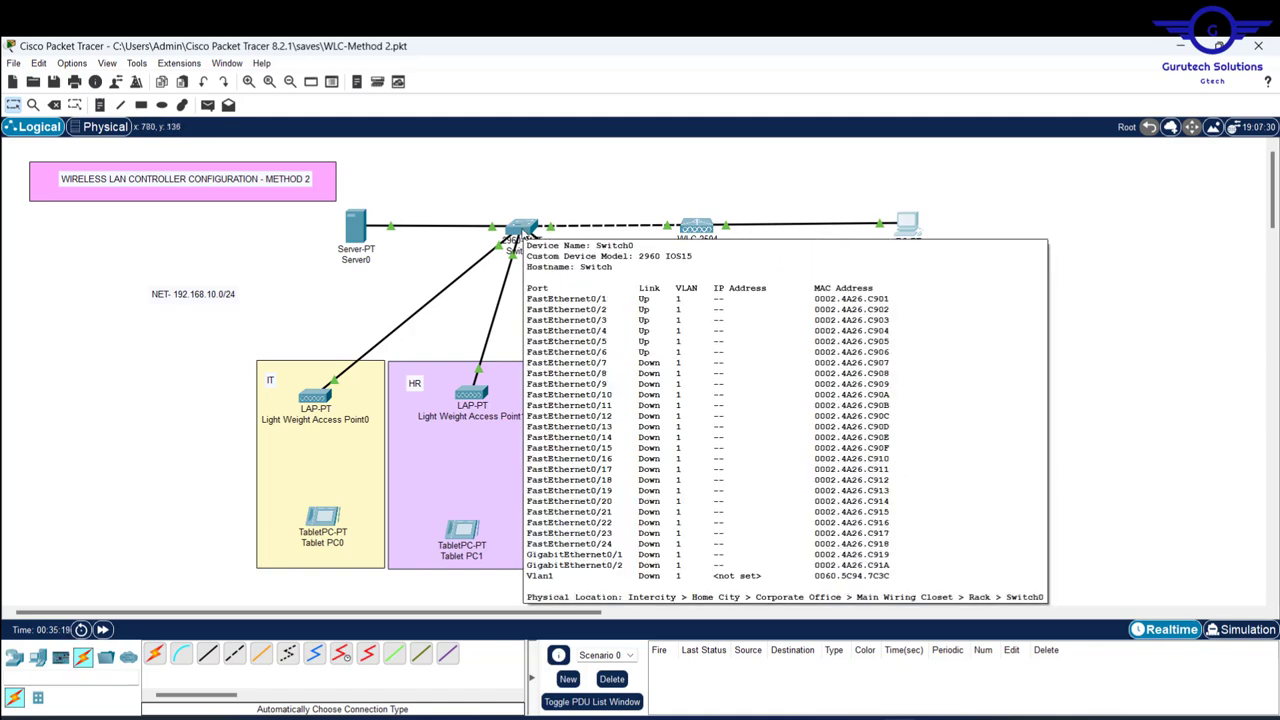
click(1258, 46)
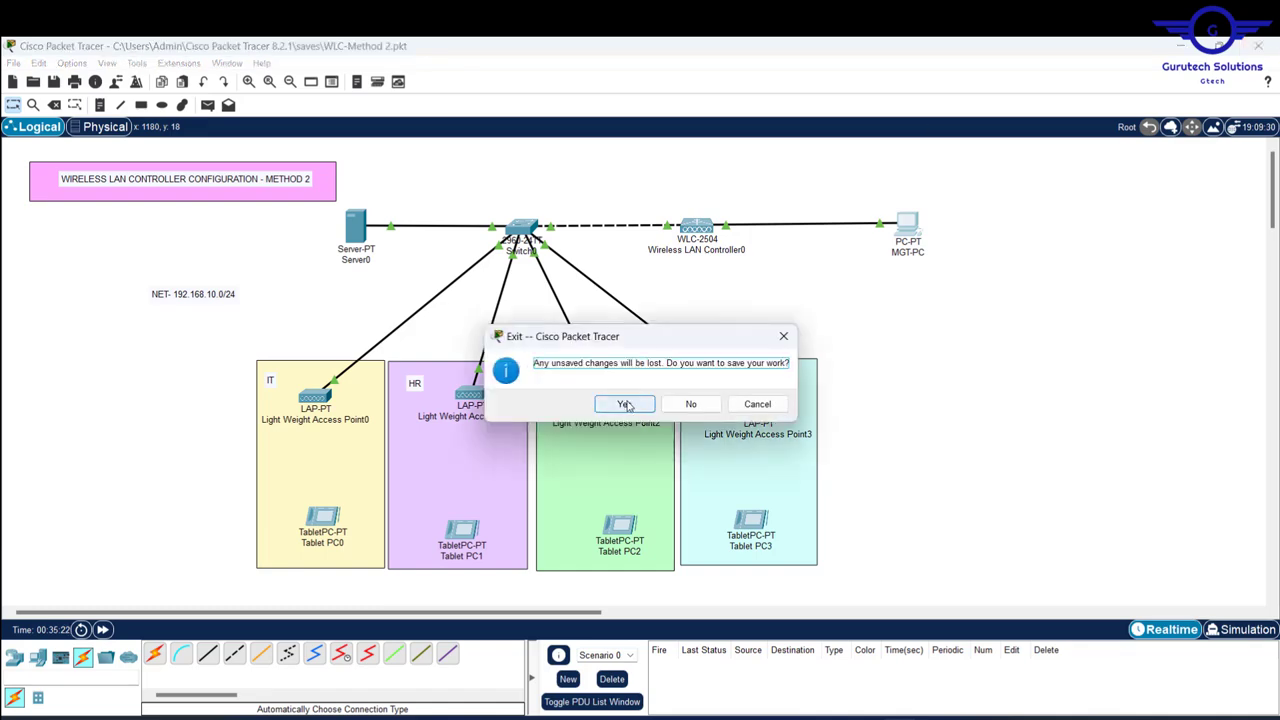
- Save the work on exit and reopen WLC-Method 2.pkt from the Recent list
click(624, 404)
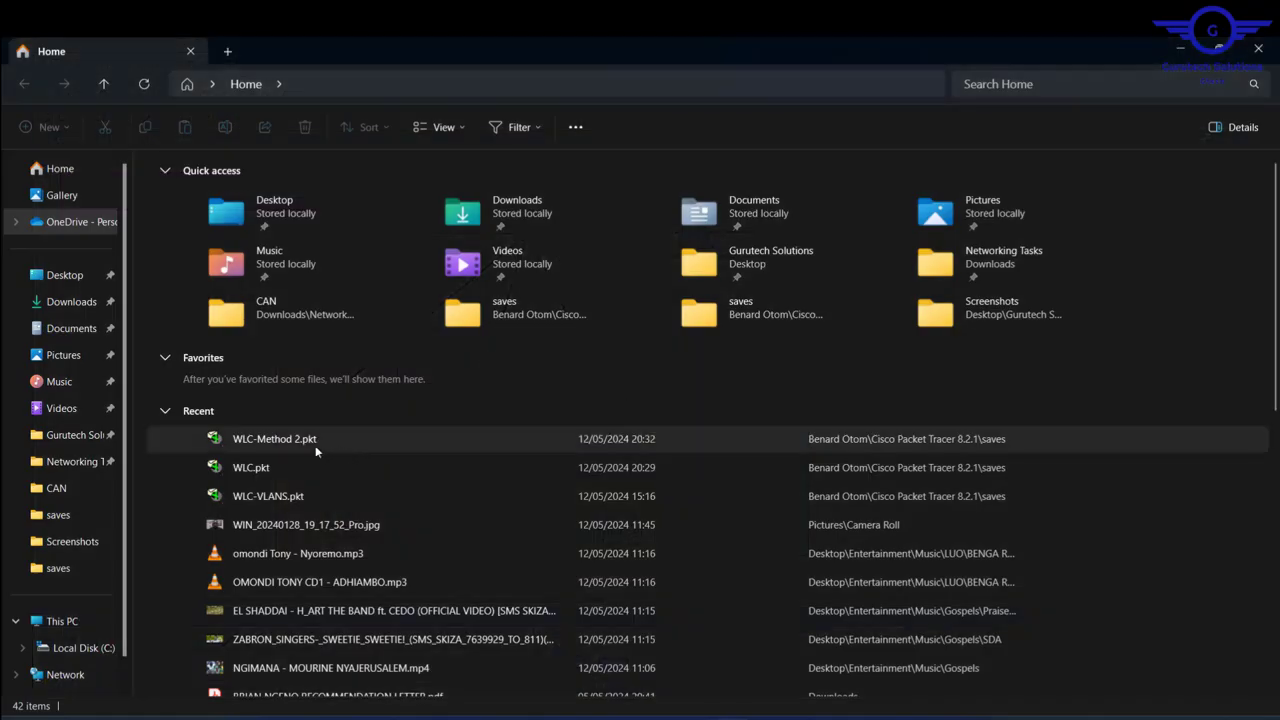
double_click(315, 445)
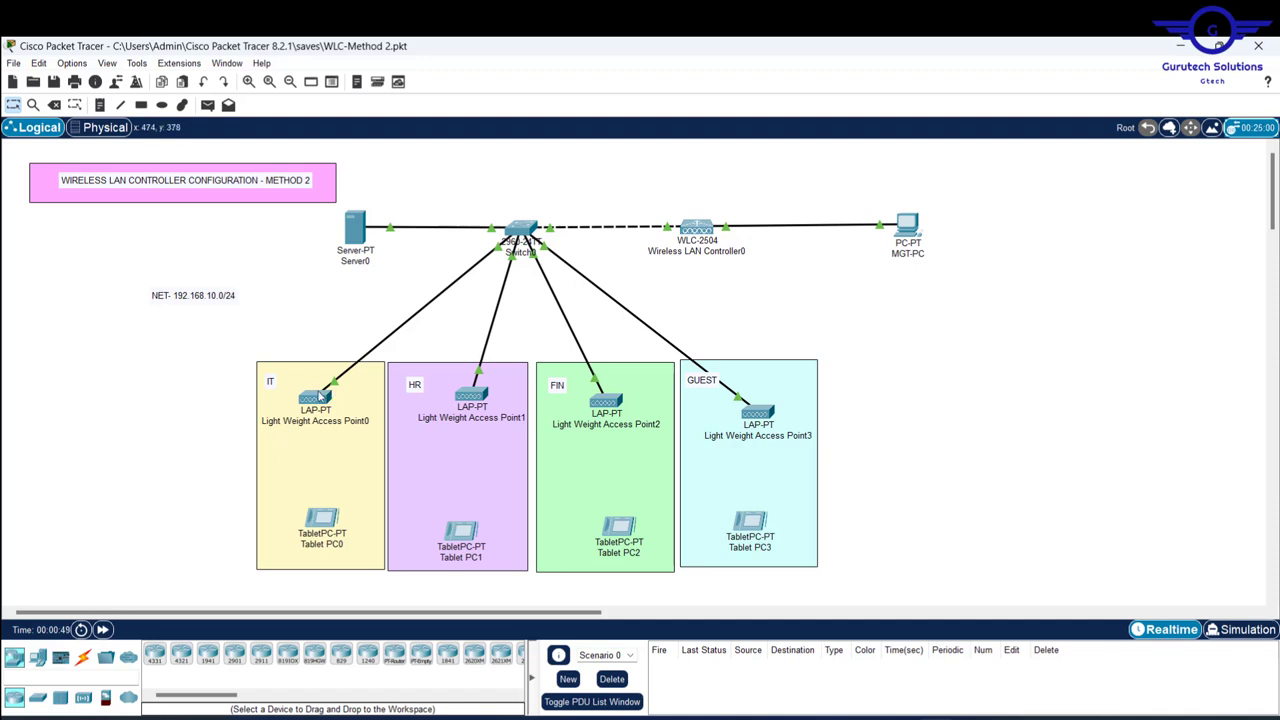
mouse_move(318, 396)
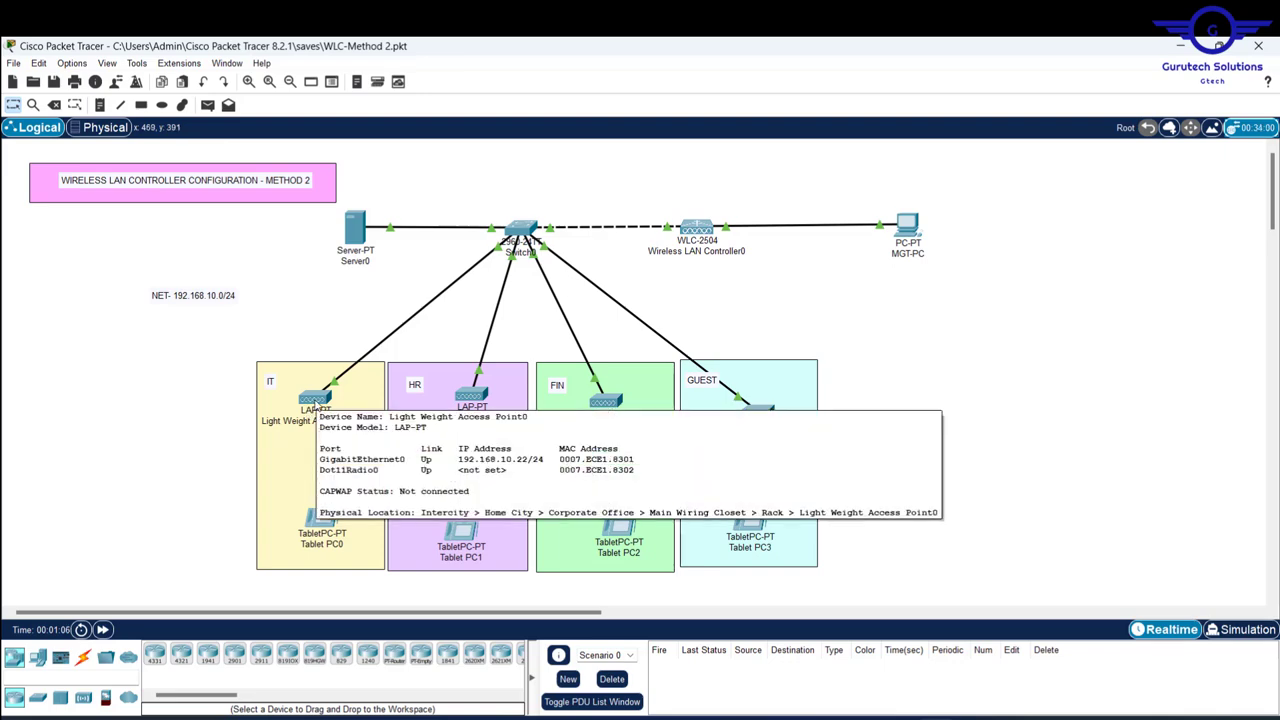
- Ping 192.168.10.5 from Server0's command prompt, getting 3 of 4 replies
click(355, 228)
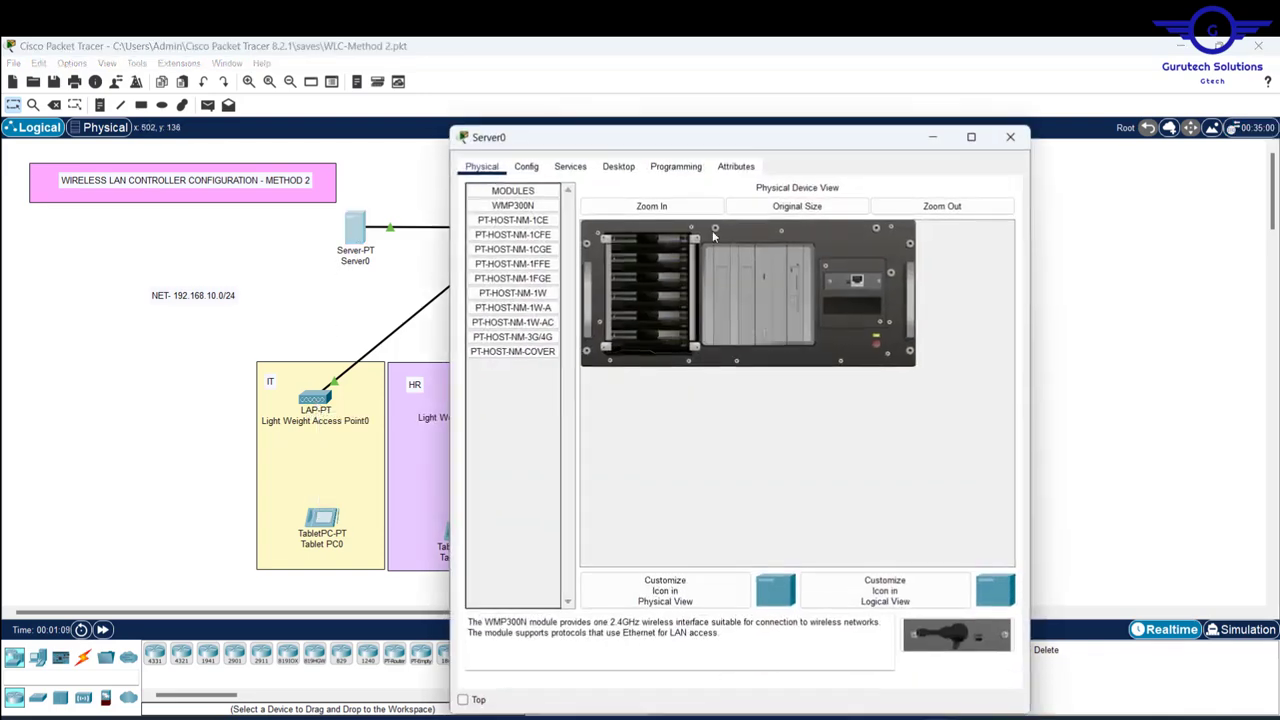
click(617, 166)
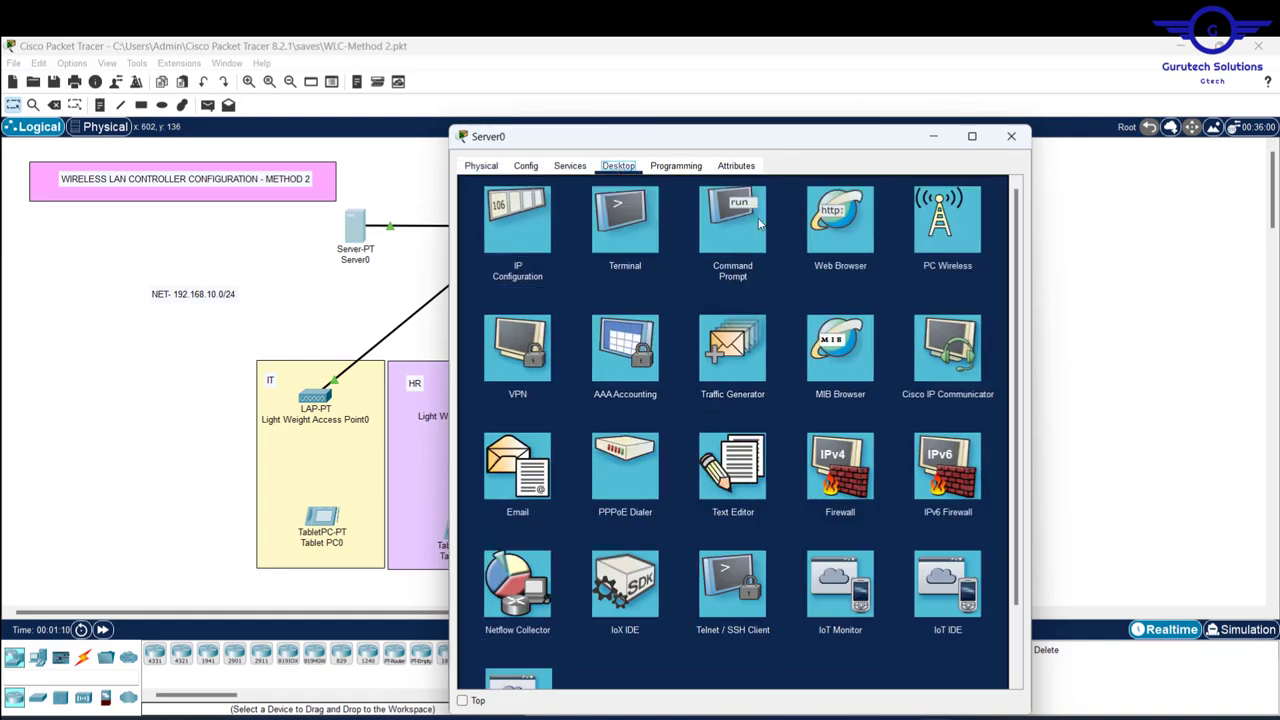
click(618, 228)
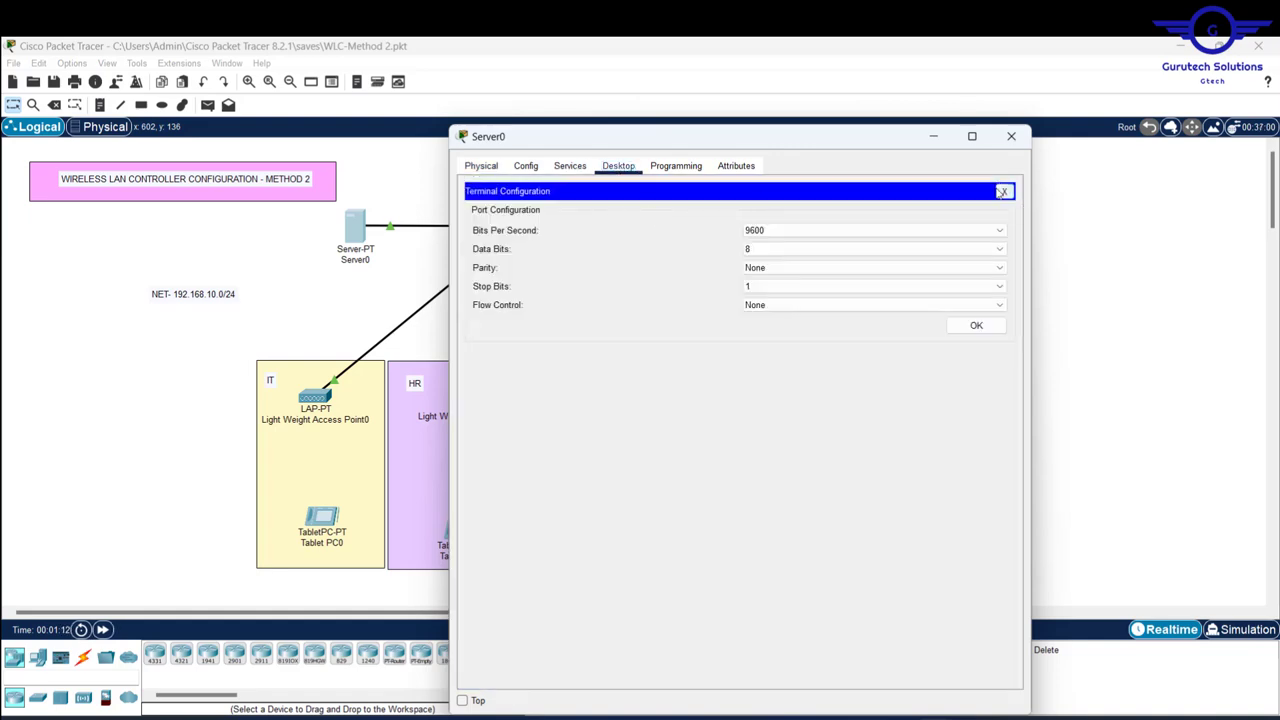
click(1001, 192)
click(751, 226)
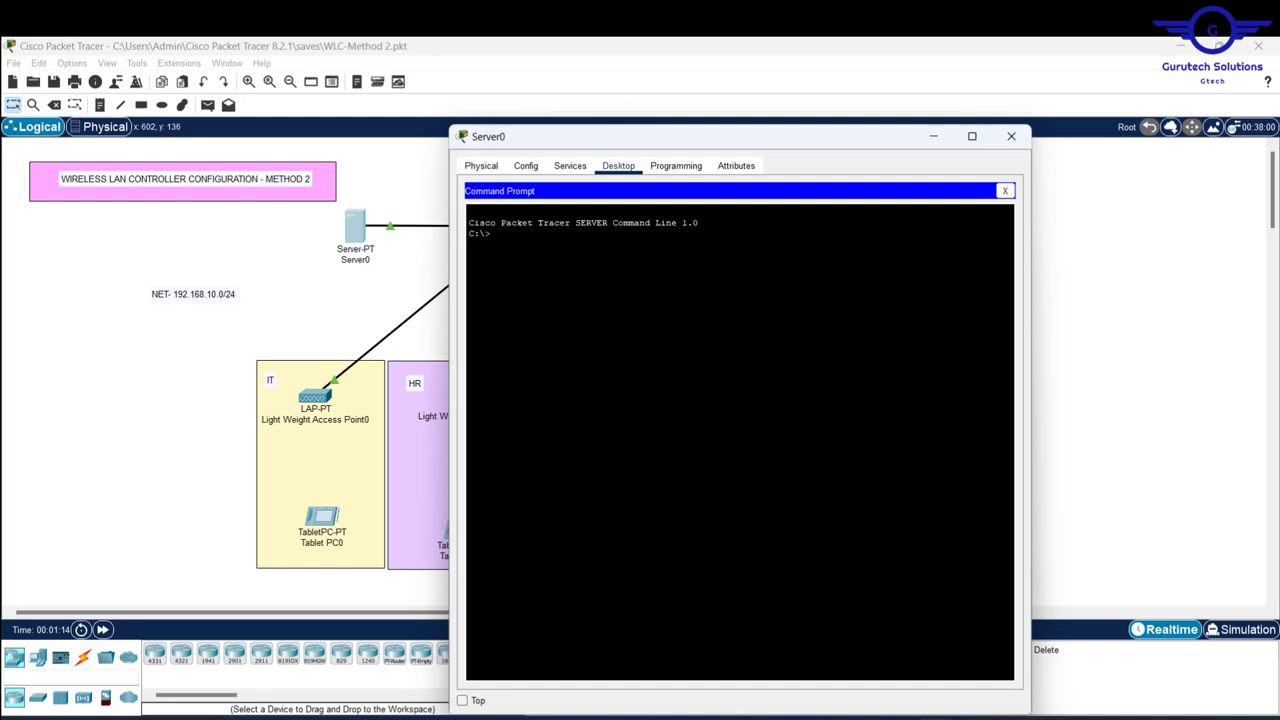
text(PING 192.168.10.5)
key(Return)
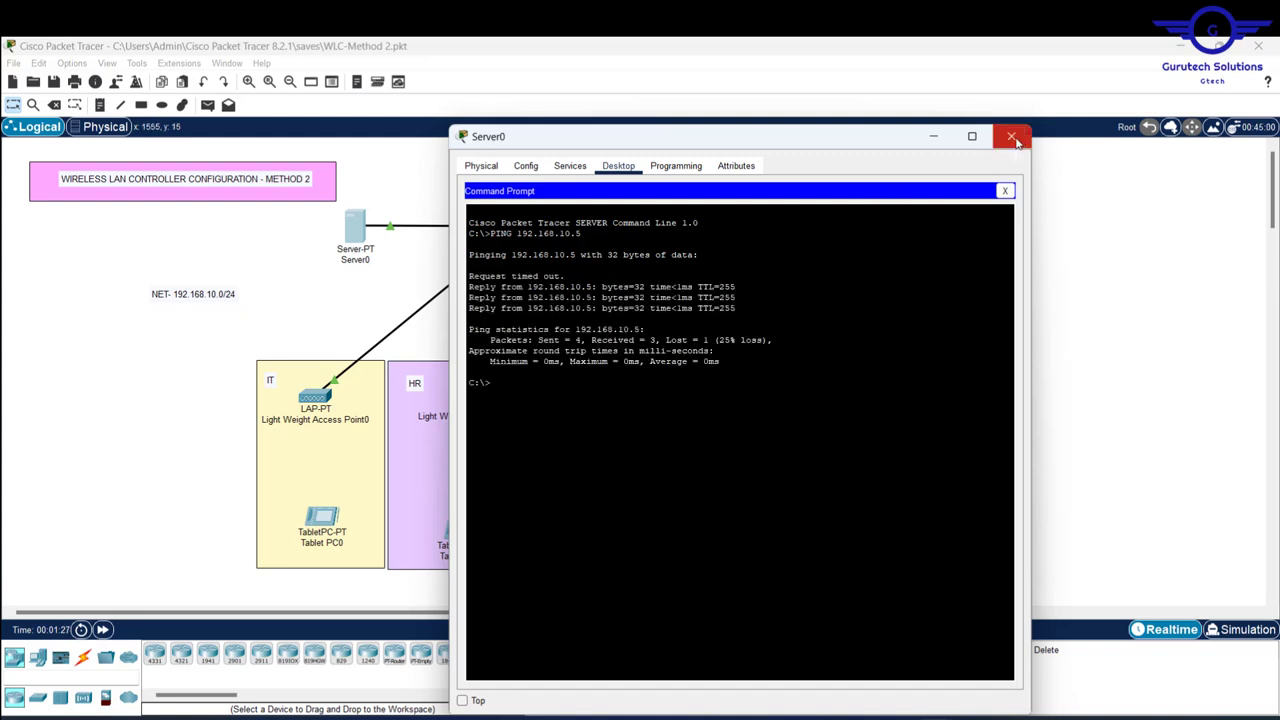
click(1017, 143)
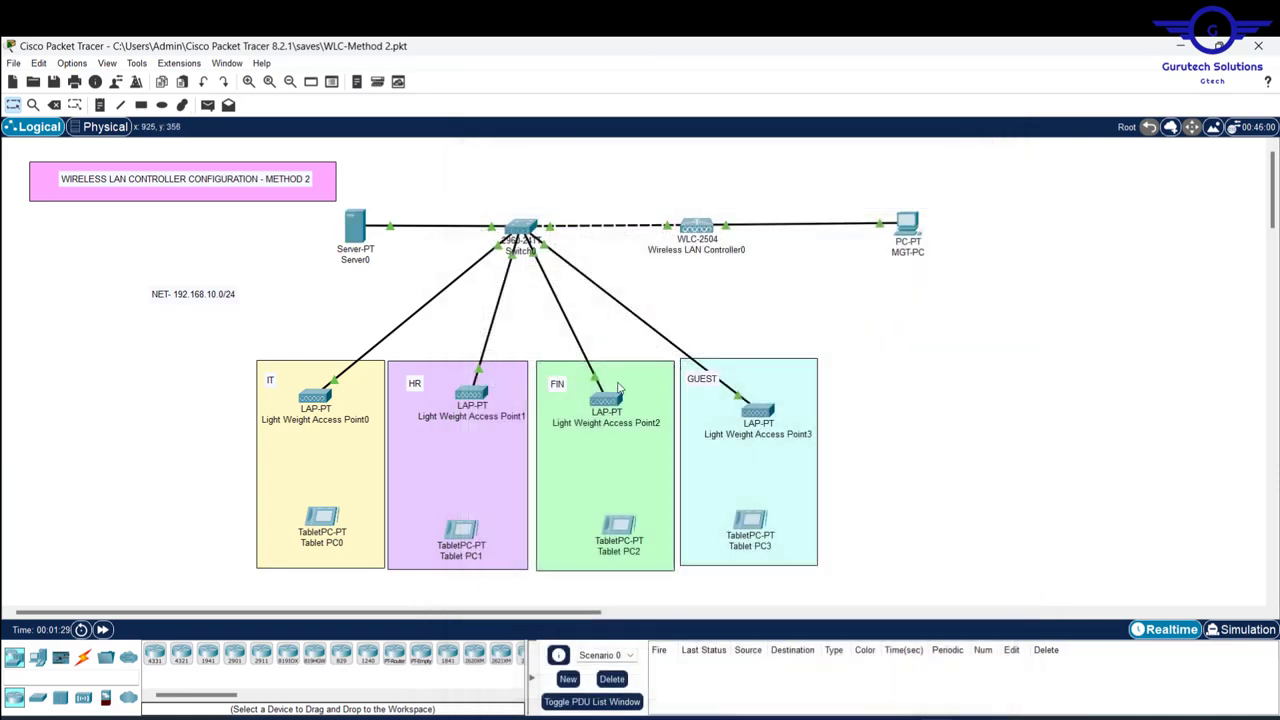
- Connect Tablet PC0's Wireless0 to SSID IT using WPA2-PSK and the IT pass phrase
mouse_move(614, 402)
mouse_move(472, 394)
mouse_move(317, 398)
mouse_move(755, 420)
click(324, 522)
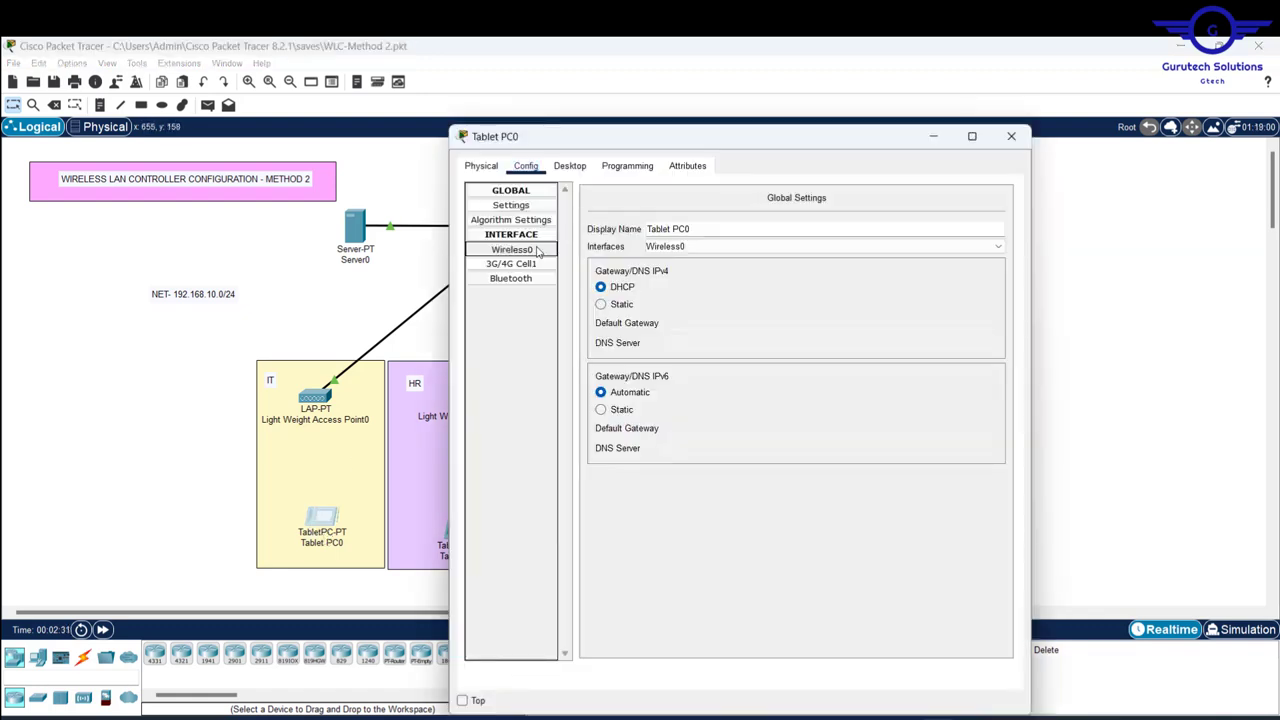
click(538, 252)
double_click(720, 252)
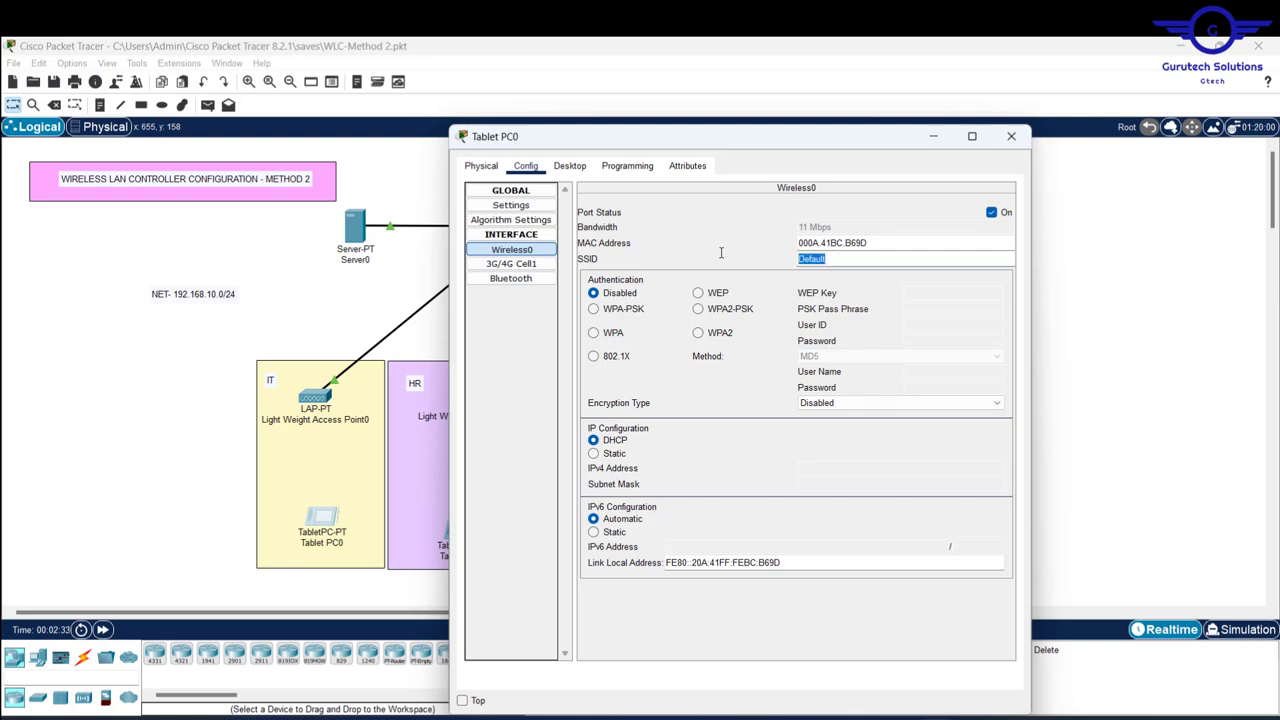
text(IT)
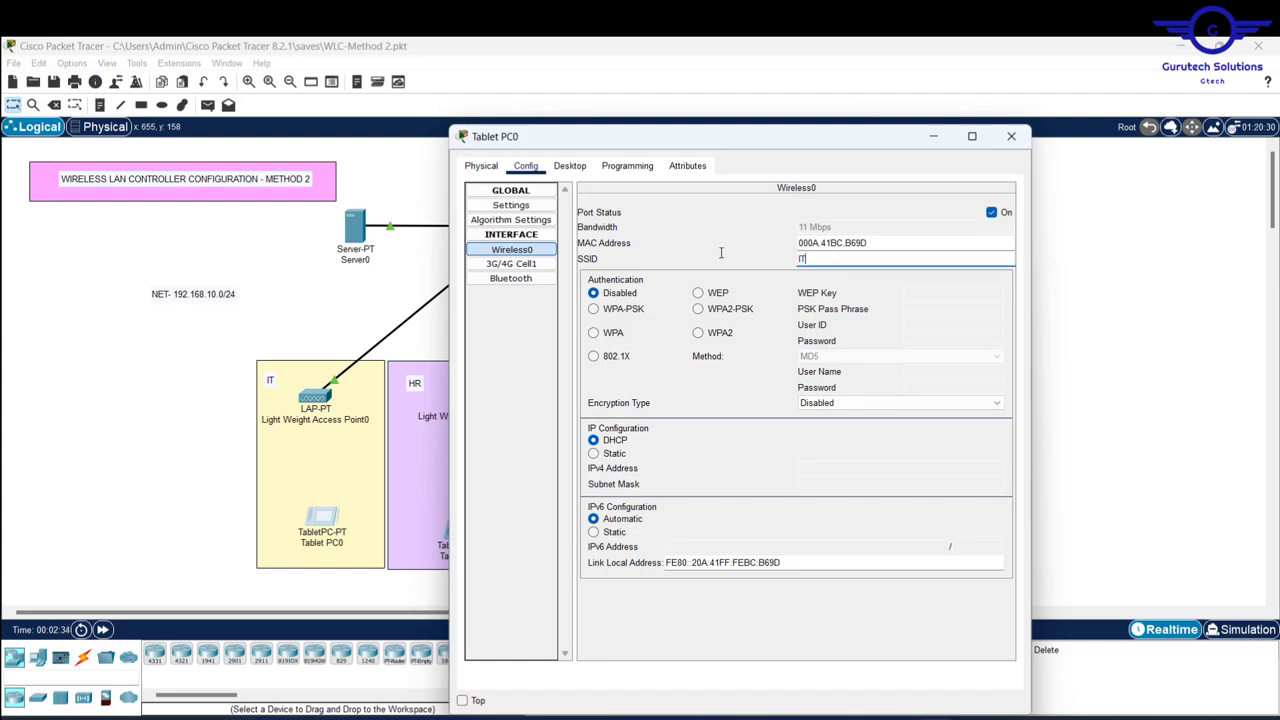
click(700, 311)
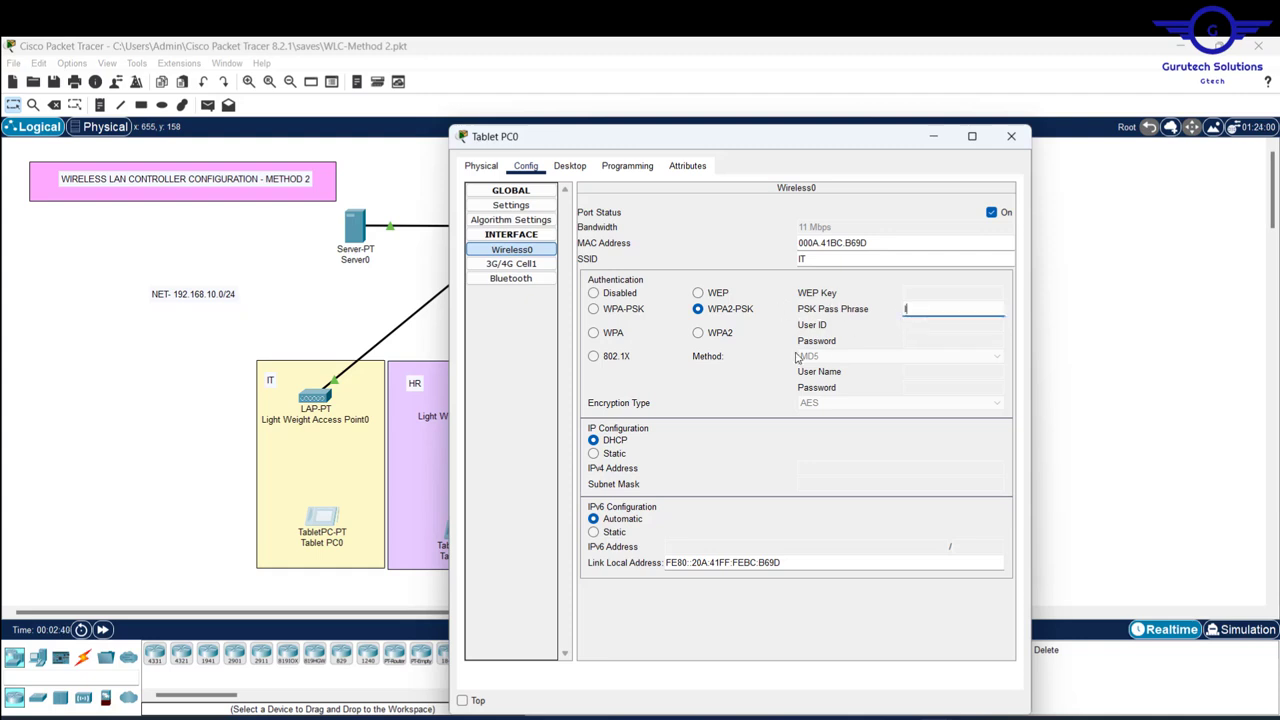
text(IT@123)
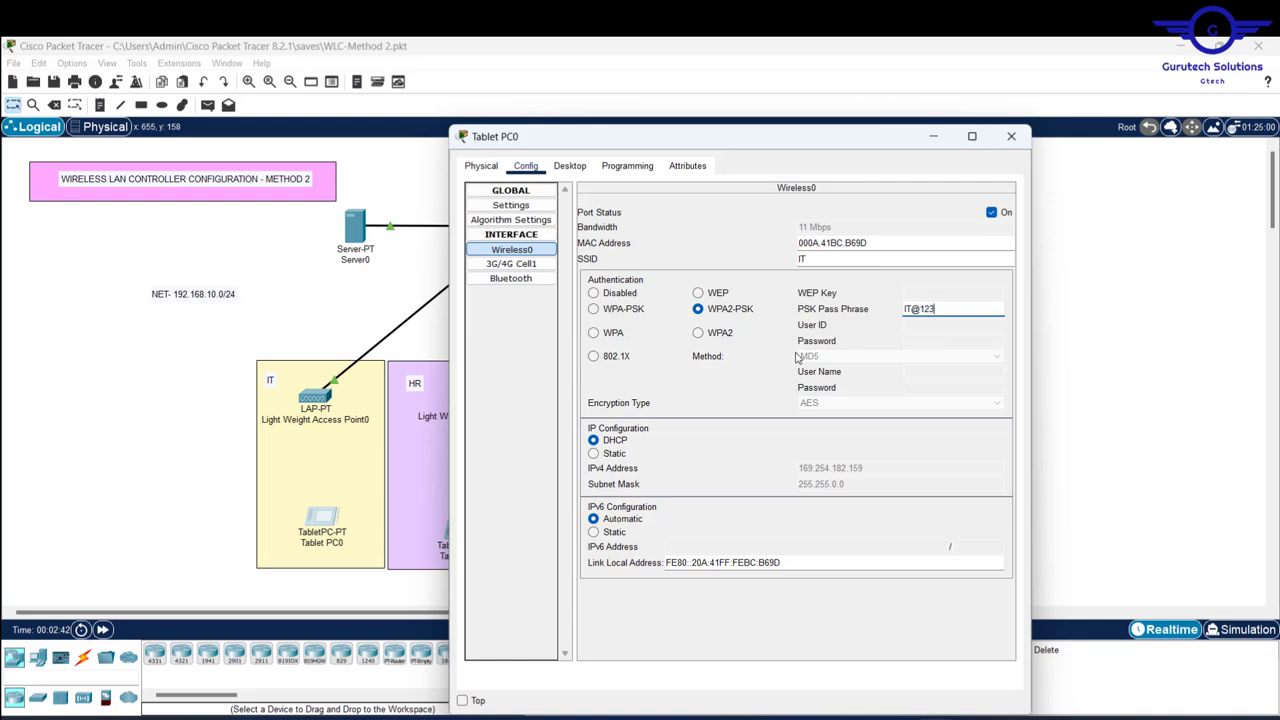
text(45)
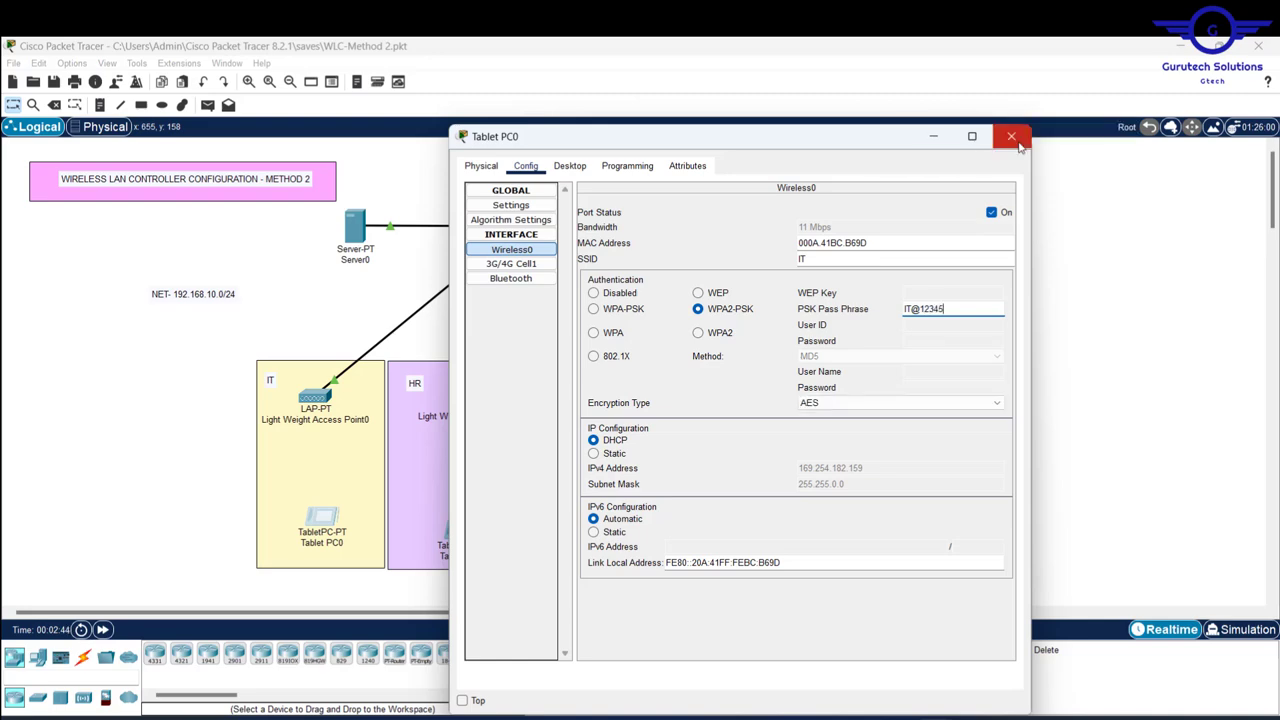
click(1011, 137)
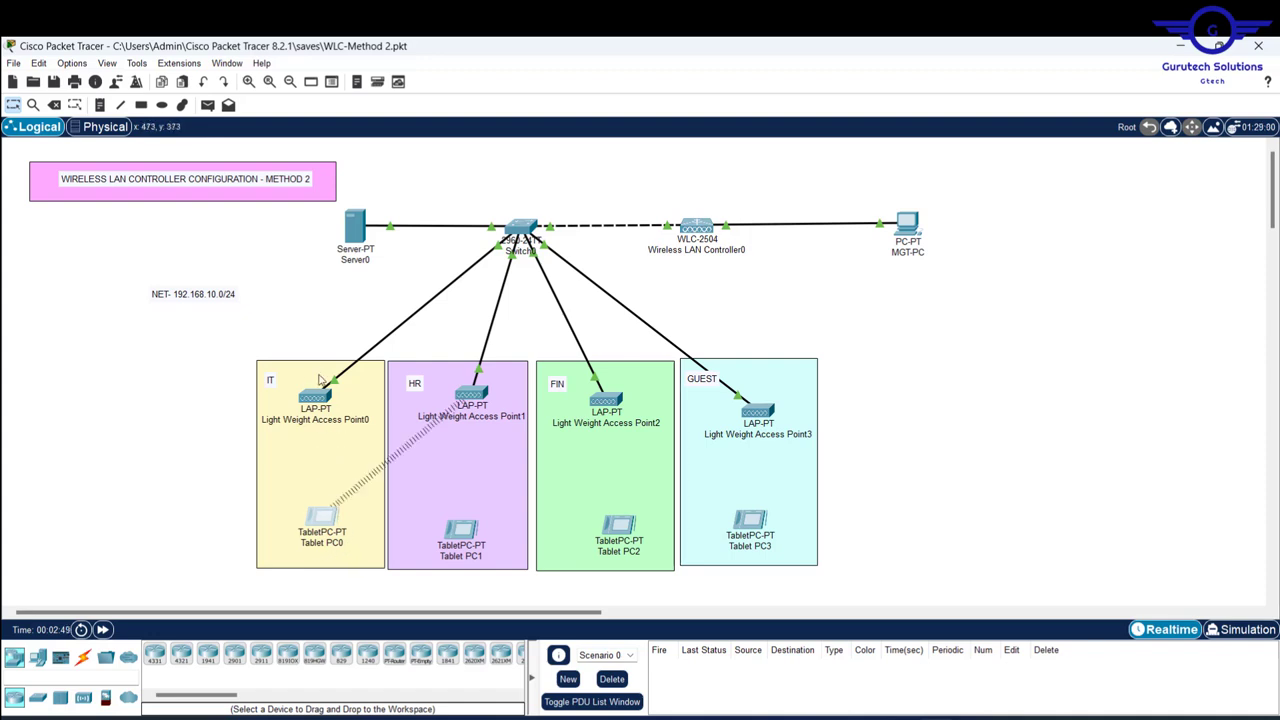
mouse_move(320, 397)
mouse_move(340, 408)
mouse_move(609, 425)
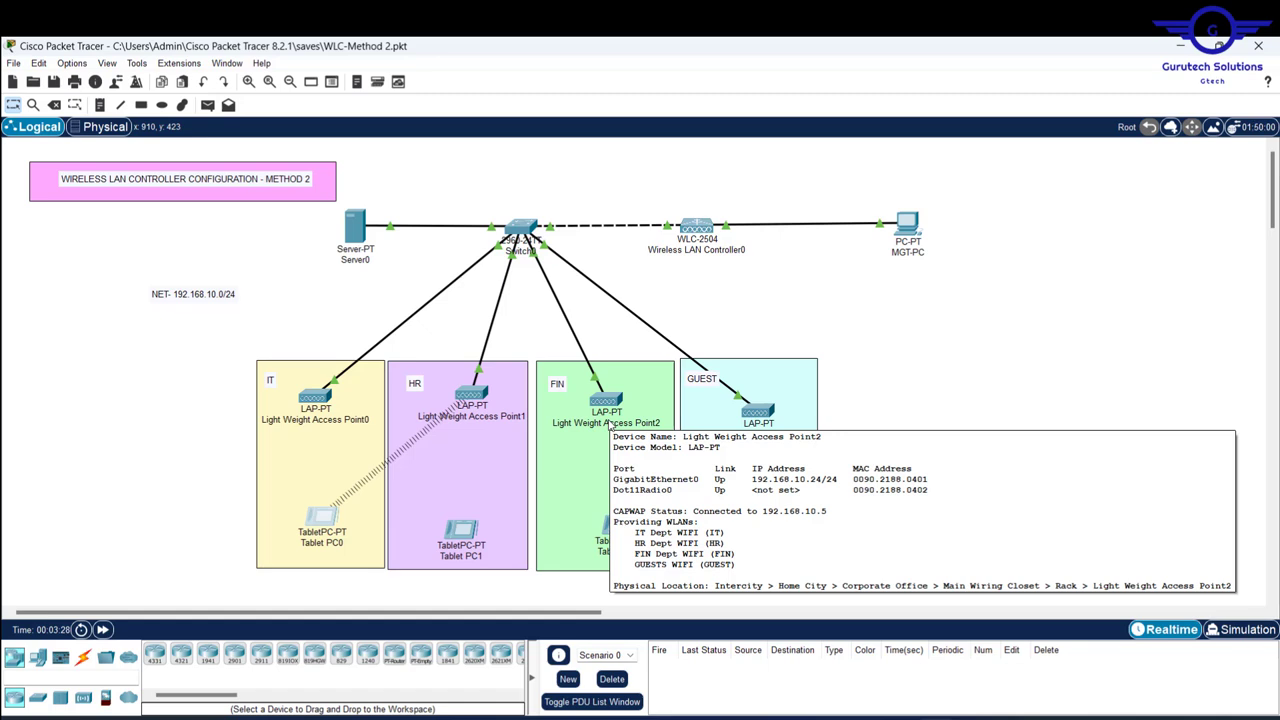
- Set Tablet PC1's Wireless0 SSID to HR
click(461, 530)
click(526, 211)
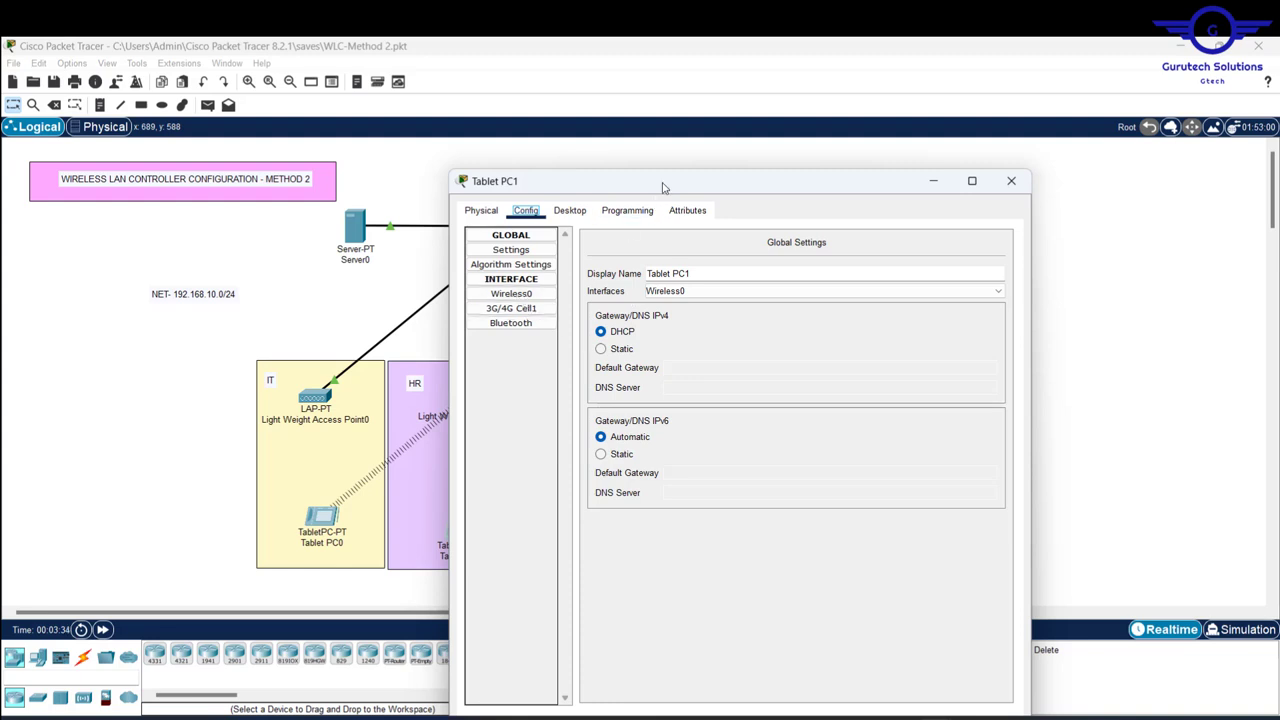
drag(663, 188, 858, 195)
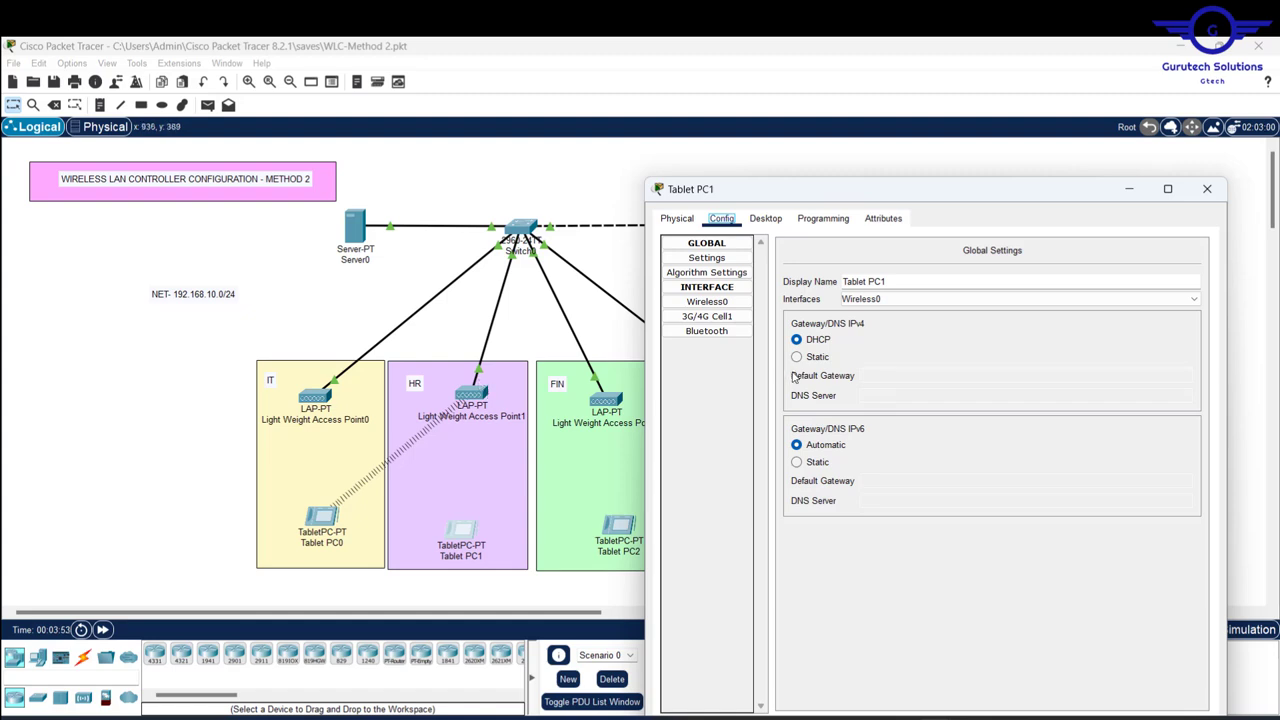
click(718, 303)
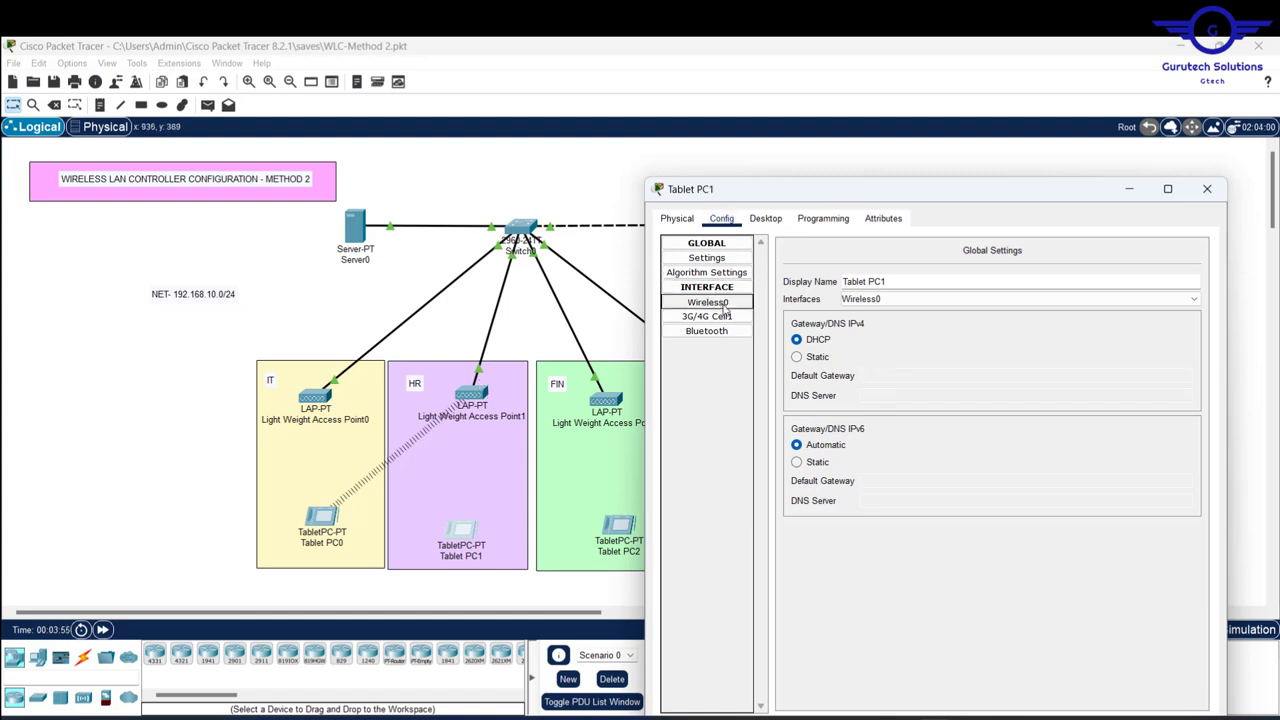
drag(1040, 312, 896, 304)
text(HR)
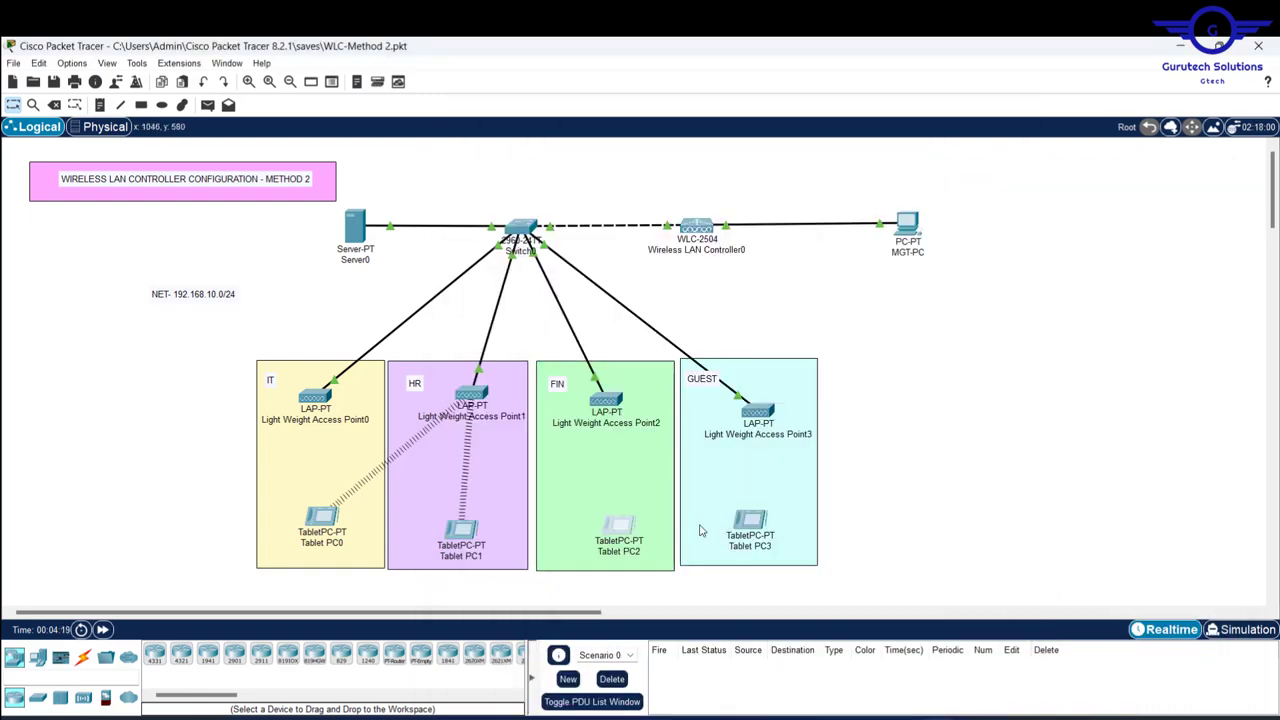
- Set Tablet PC3's Wireless0 to SSID GUEST with WPA2-PSK and the guest pass phrase
click(750, 520)
click(527, 165)
click(507, 249)
drag(836, 258, 782, 258)
text(GUEST)
click(700, 310)
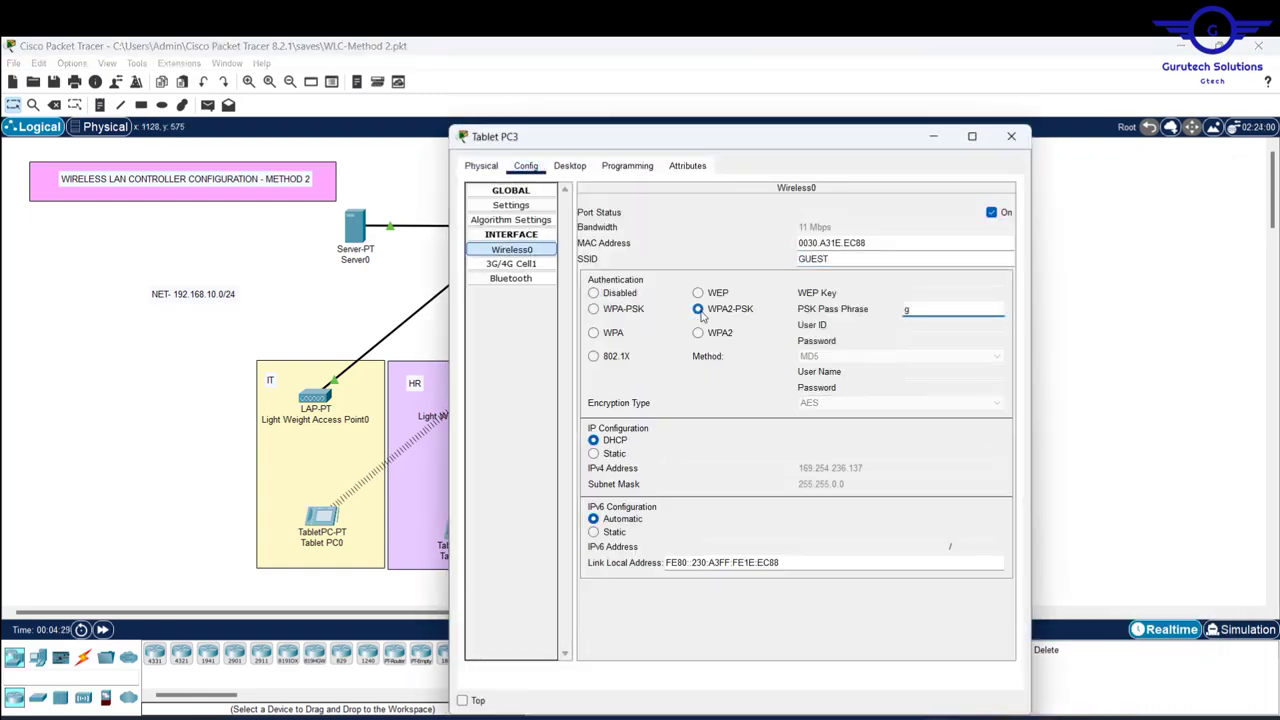
text(GUEST@1234)
click(1018, 138)
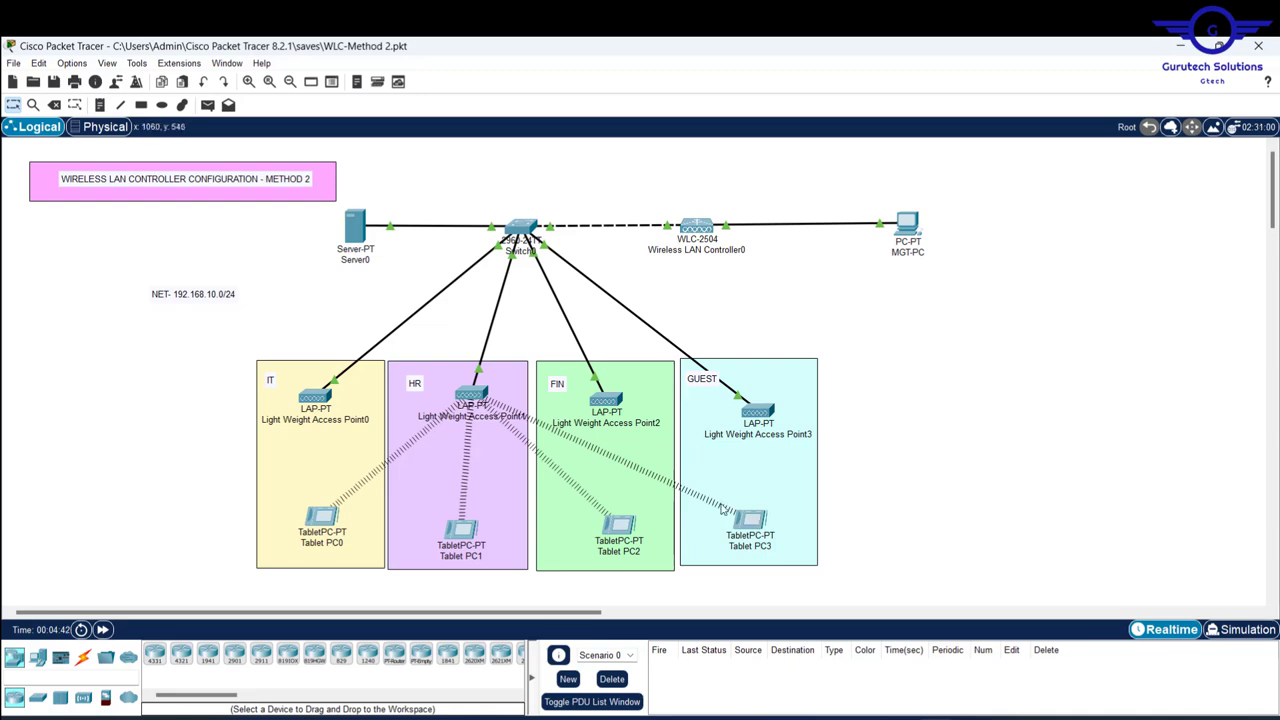
mouse_move(471, 397)
mouse_move(314, 514)
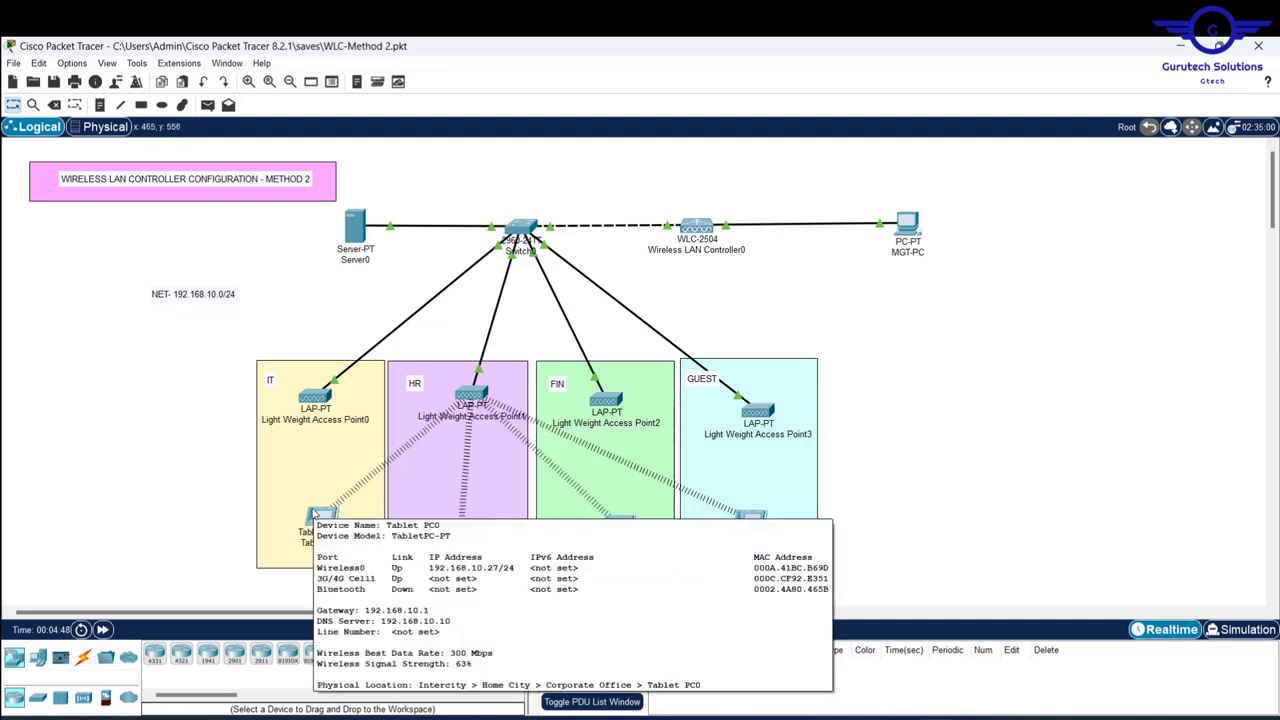
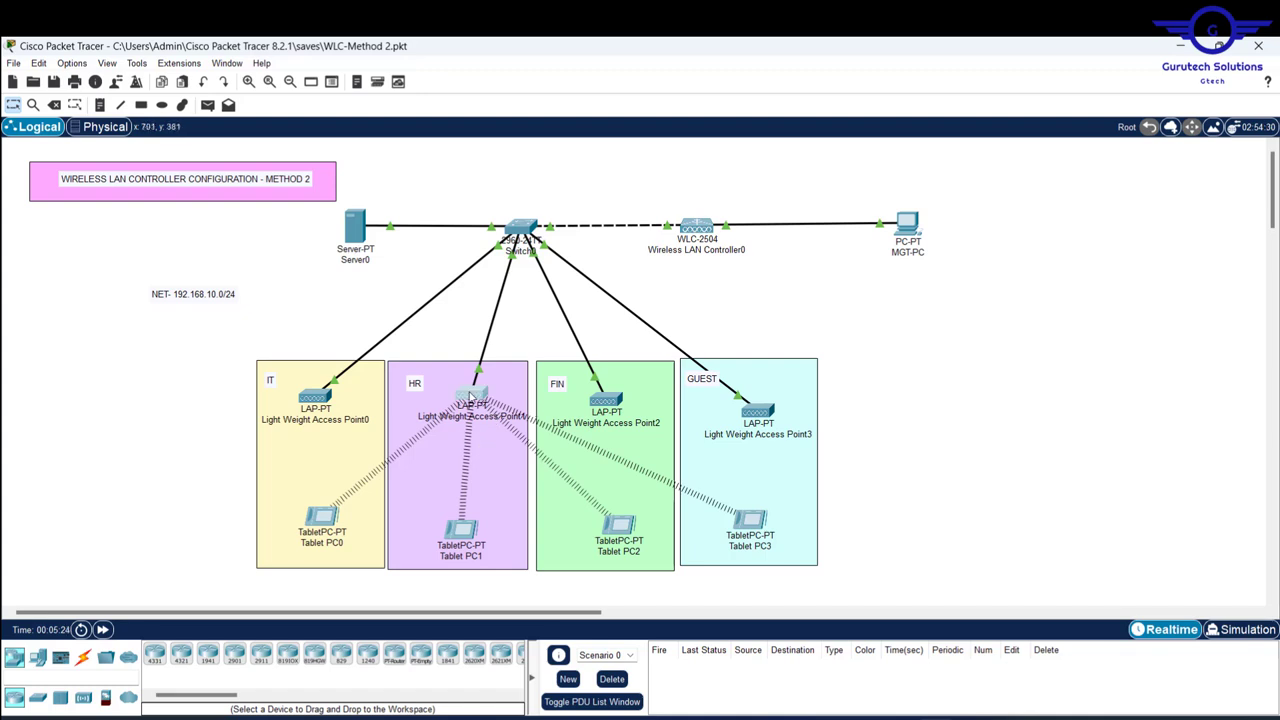
- Switch the HR access point (Access Point1) Gateway/DNS IPv4 to Static
click(470, 397)
drag(729, 137, 931, 152)
click(723, 176)
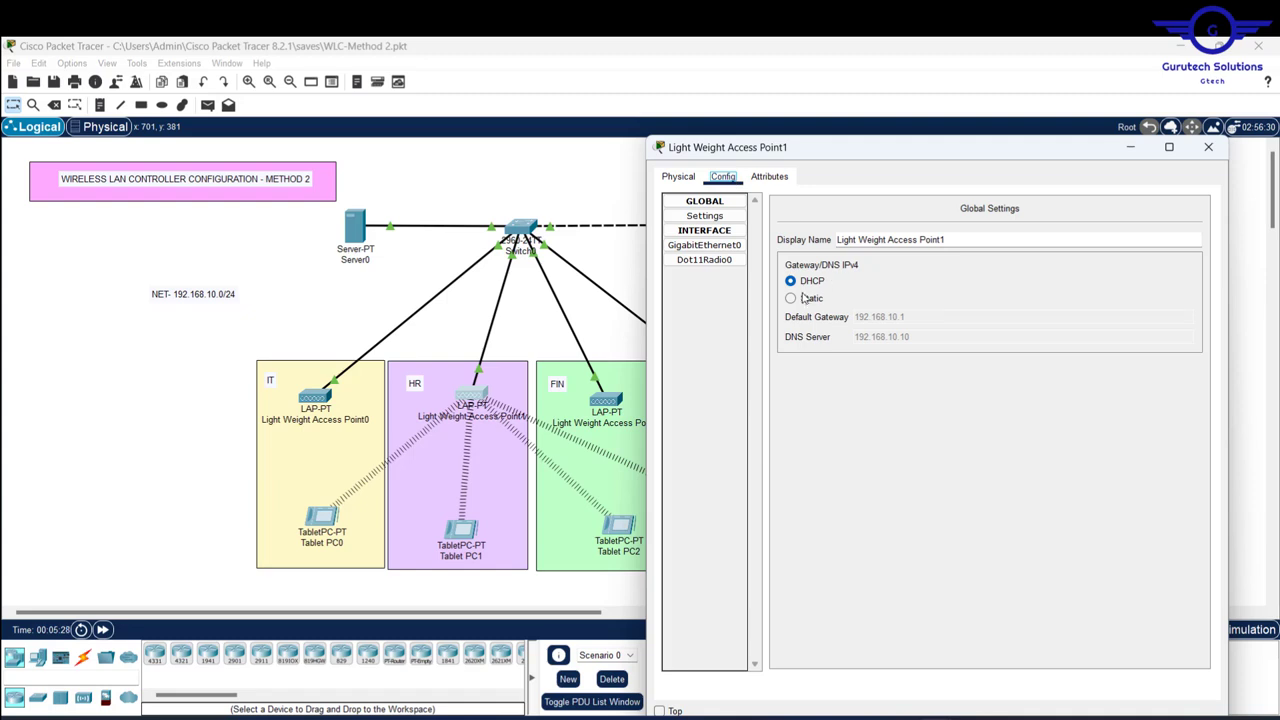
click(791, 299)
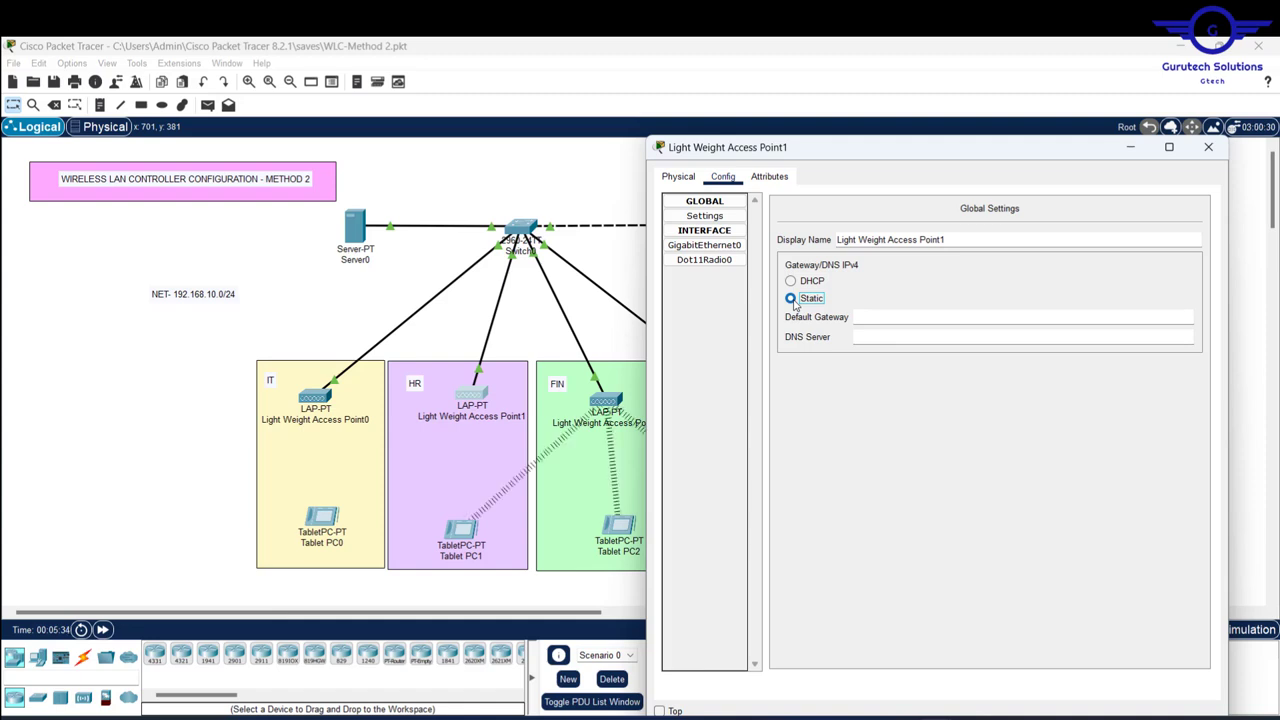
- Check the controller as the HR tablets roam away, then bring up the FIN access point's settings
drag(898, 160, 677, 447)
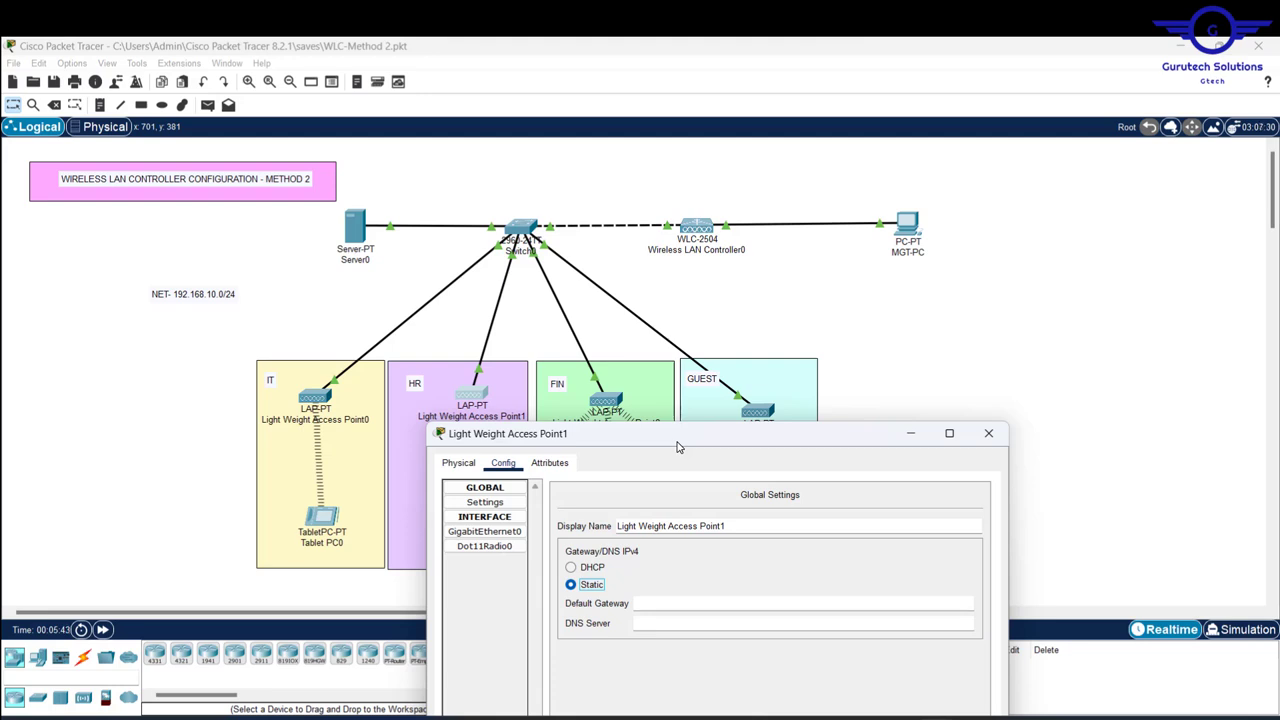
drag(677, 447, 455, 439)
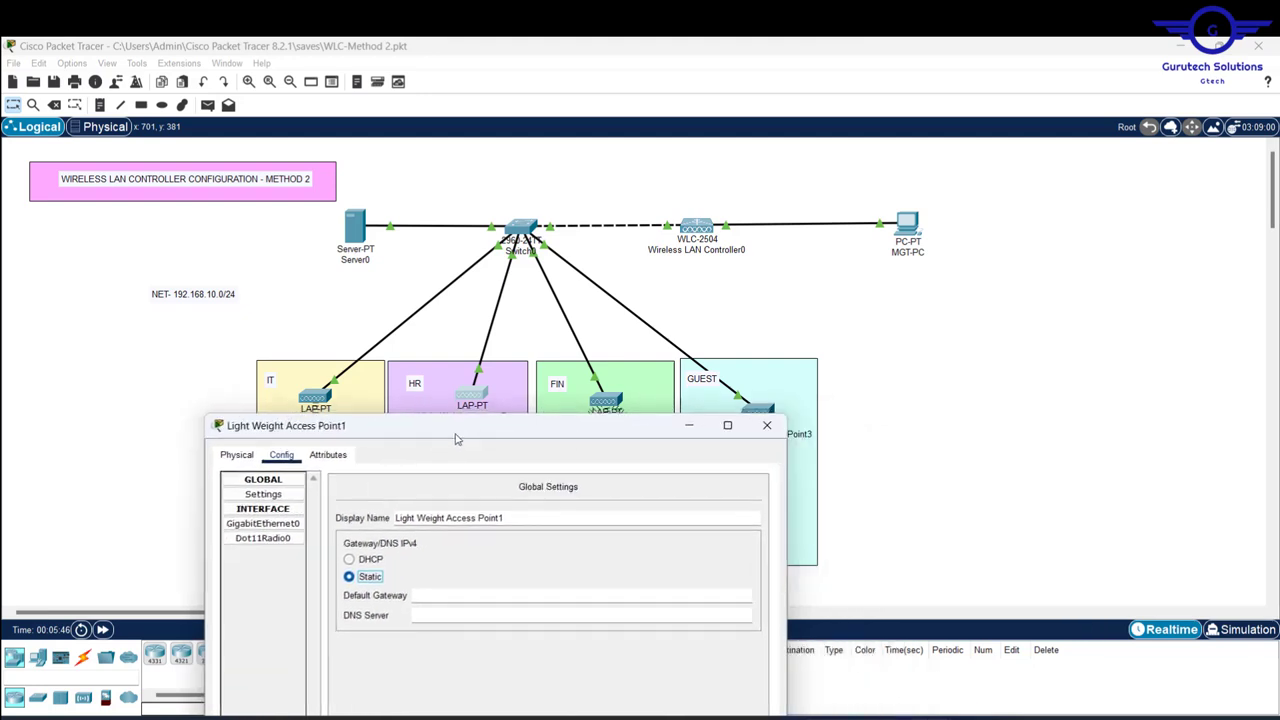
click(607, 400)
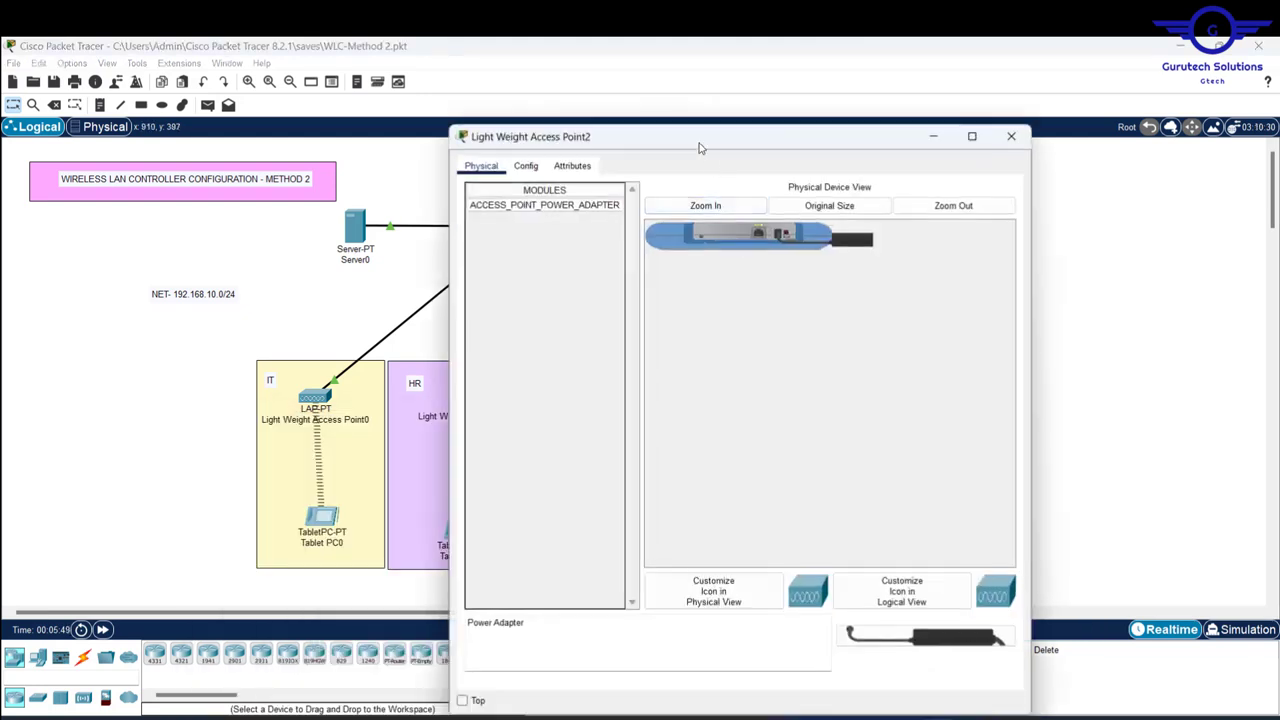
- Set Access Point2 (FIN) to Static and watch its tablets roam to the GUEST access point
drag(698, 138, 943, 219)
click(770, 247)
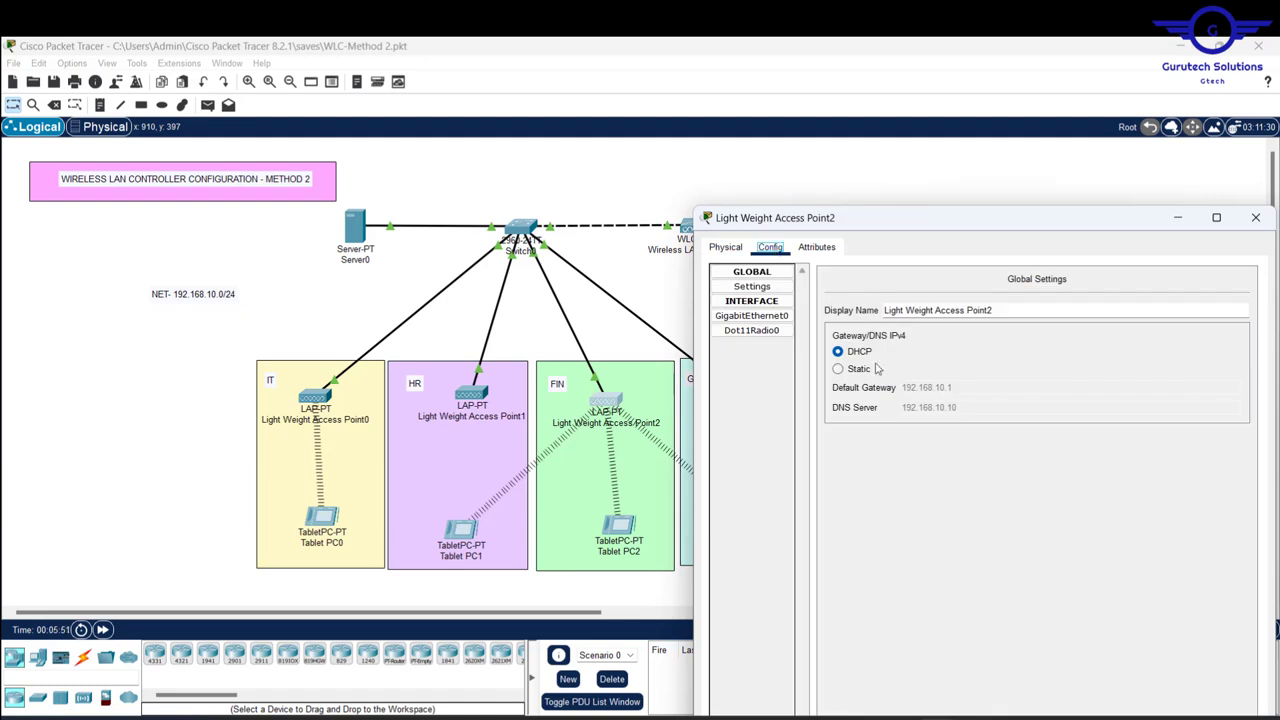
click(838, 369)
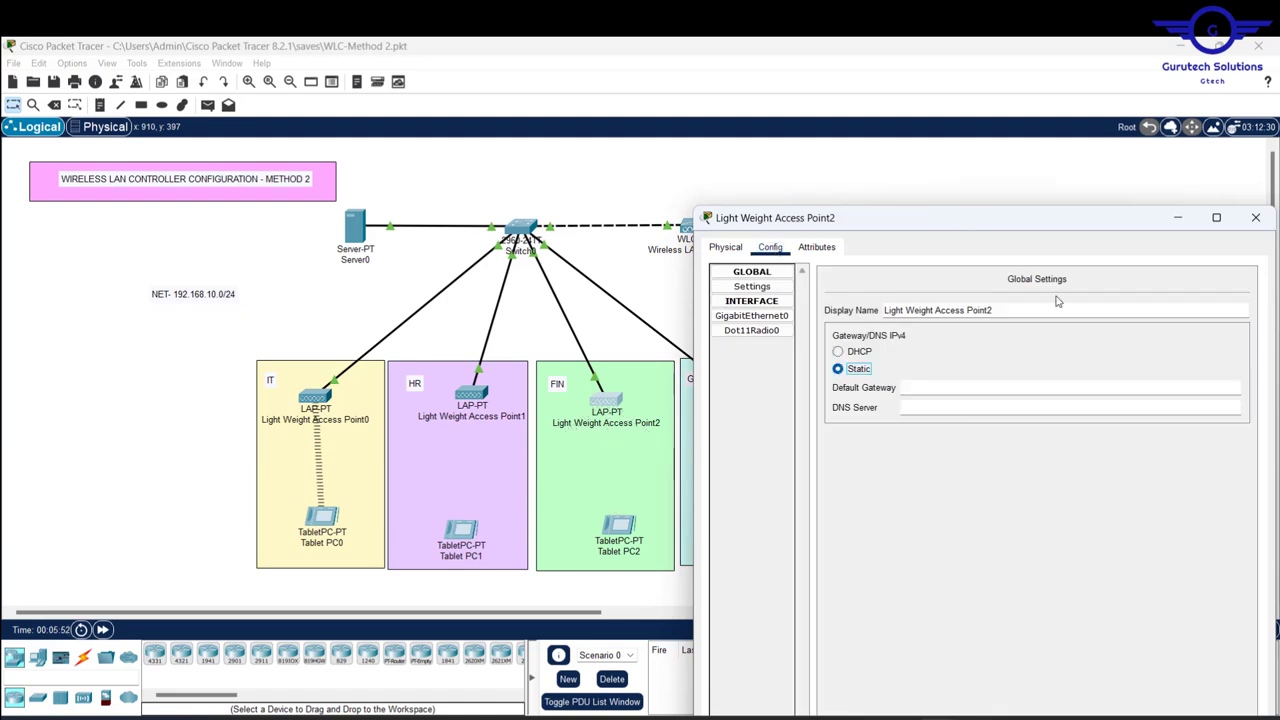
drag(970, 221, 1108, 439)
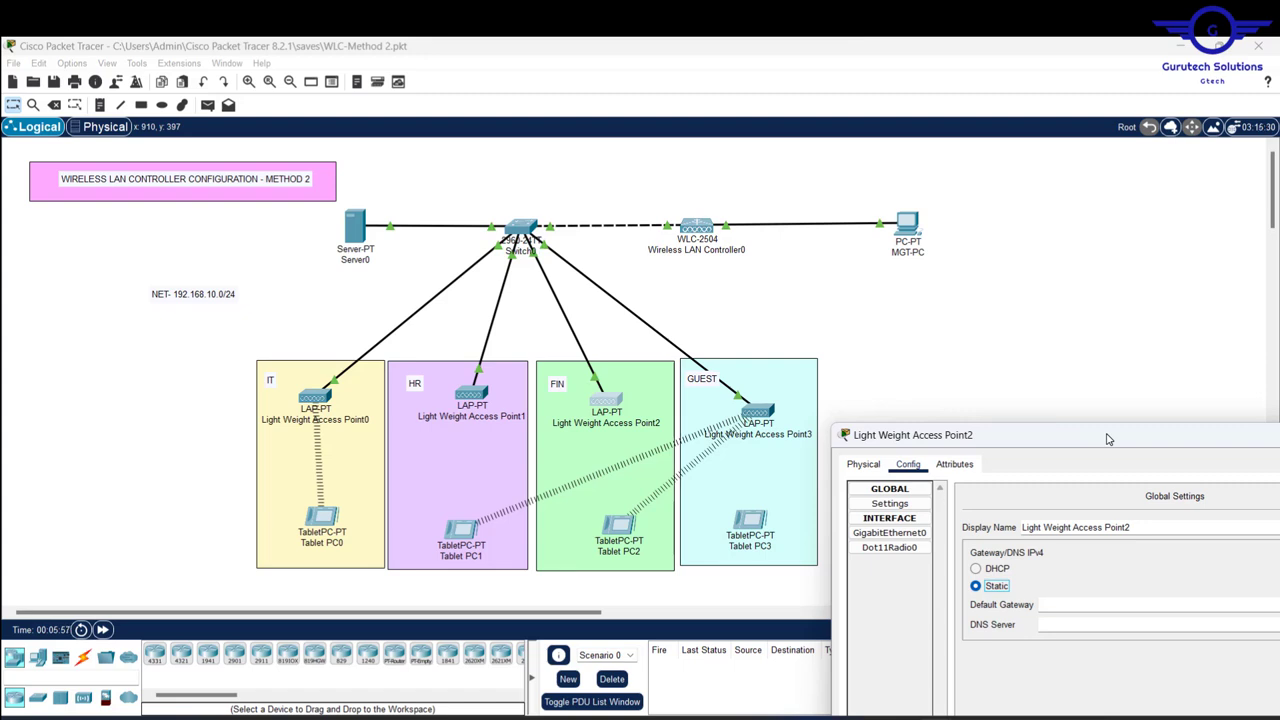
drag(1108, 439, 838, 260)
- Revert Access Point2 and Access Point1 to DHCP and close both windows
click(850, 376)
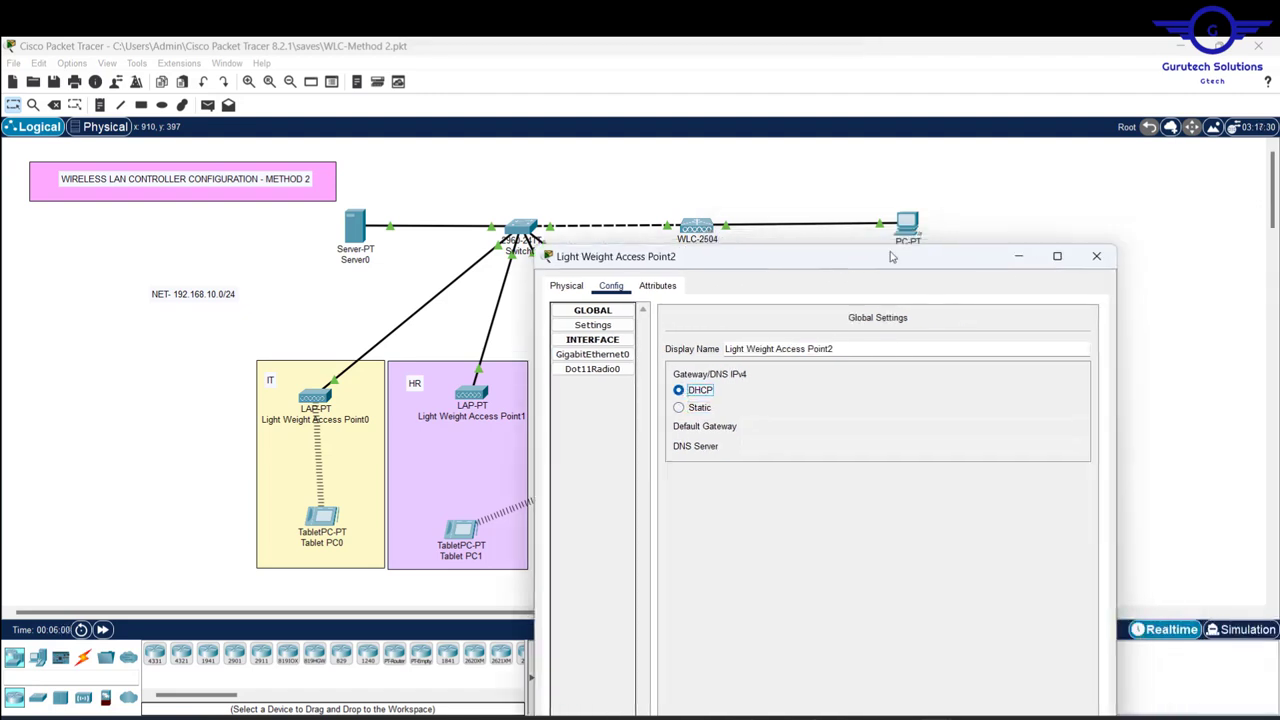
click(1096, 256)
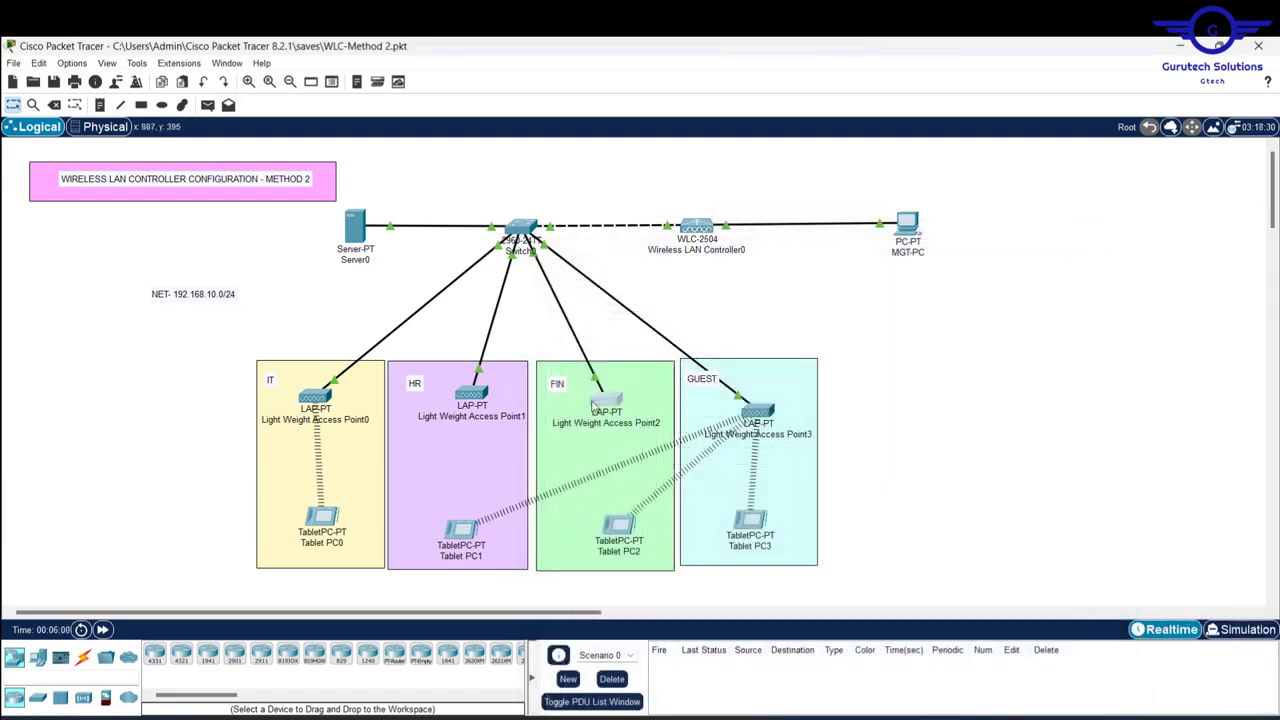
click(473, 394)
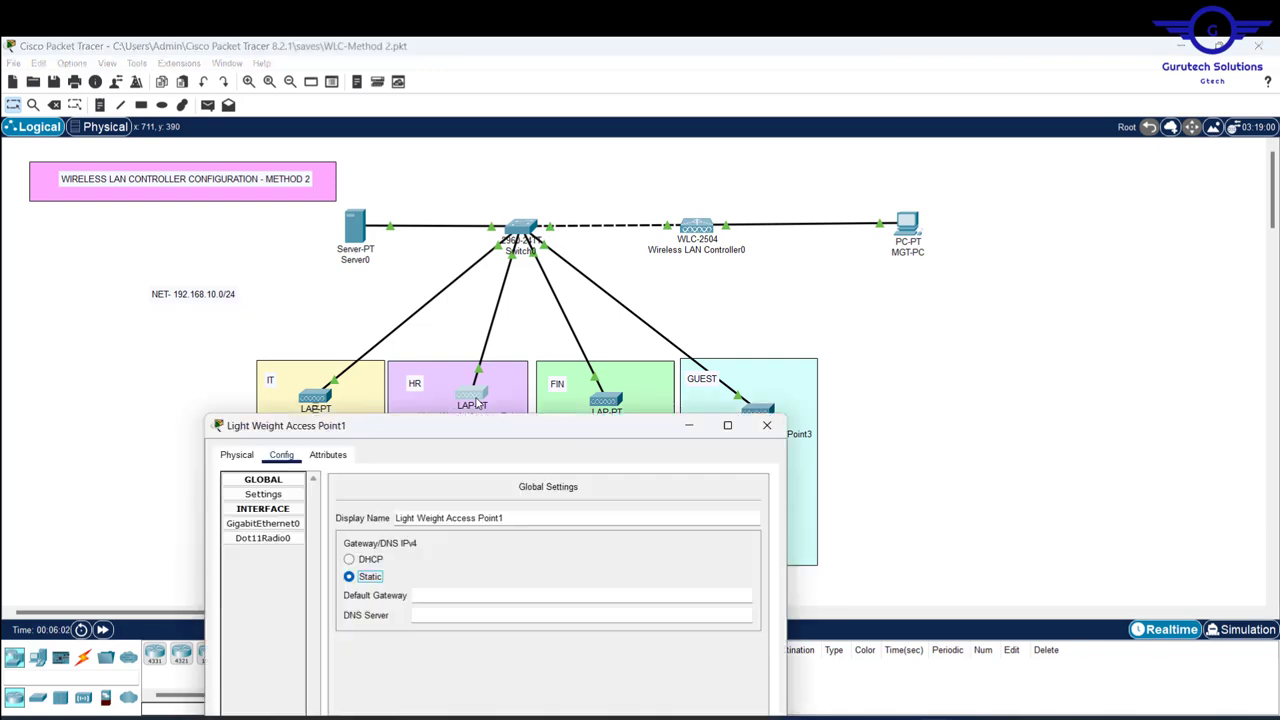
click(360, 562)
click(767, 425)
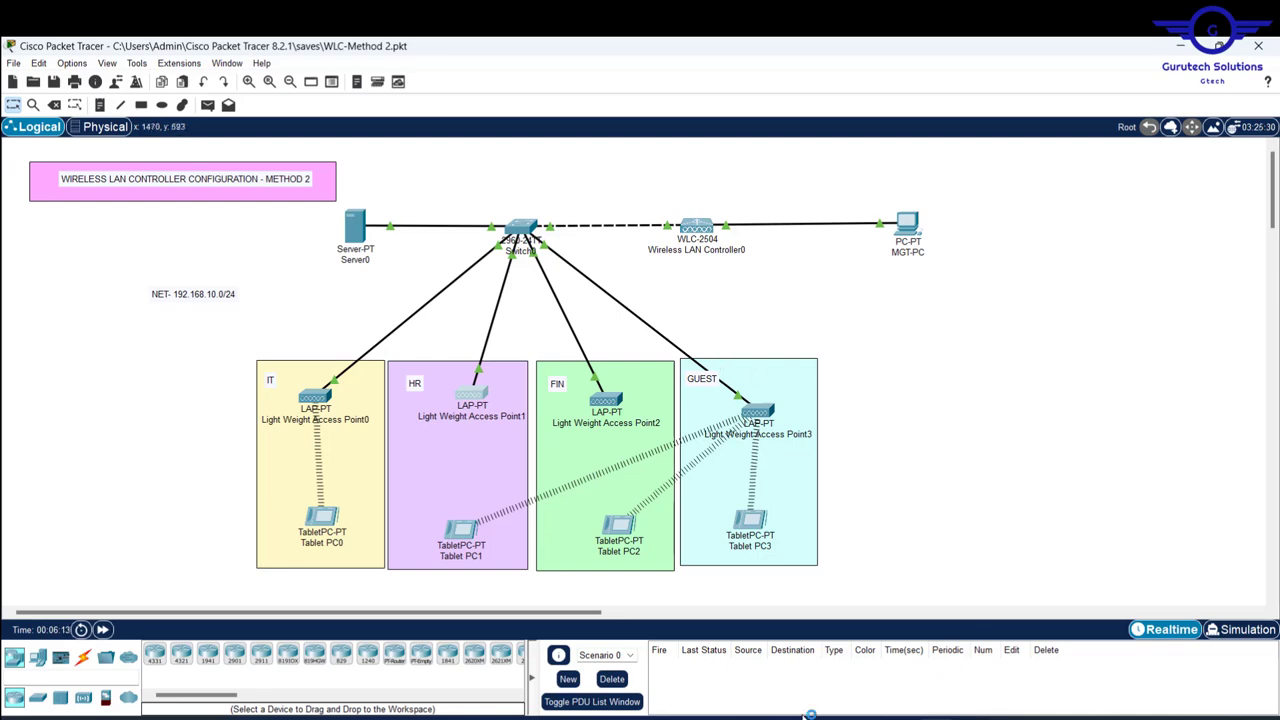
- After glancing at the YouTube WLC tutorial, drag-select every device, link, note and area in the Logical workspace
click(620, 718)
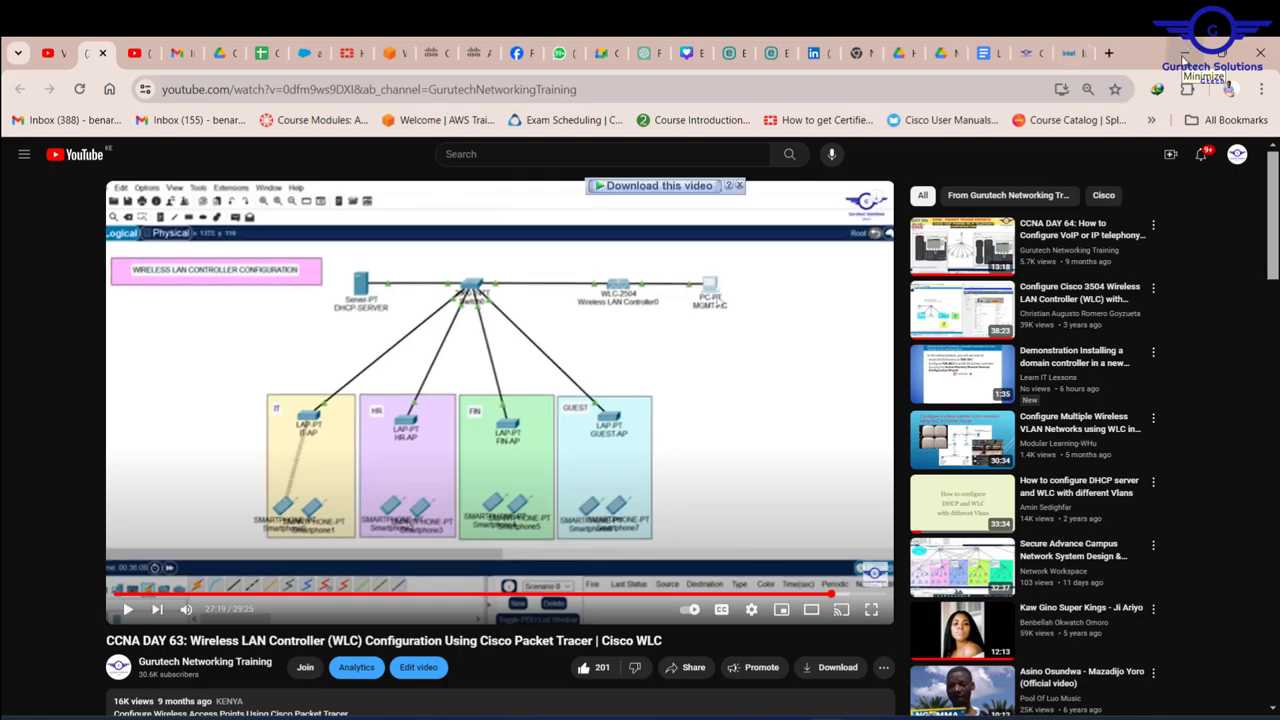
click(1184, 60)
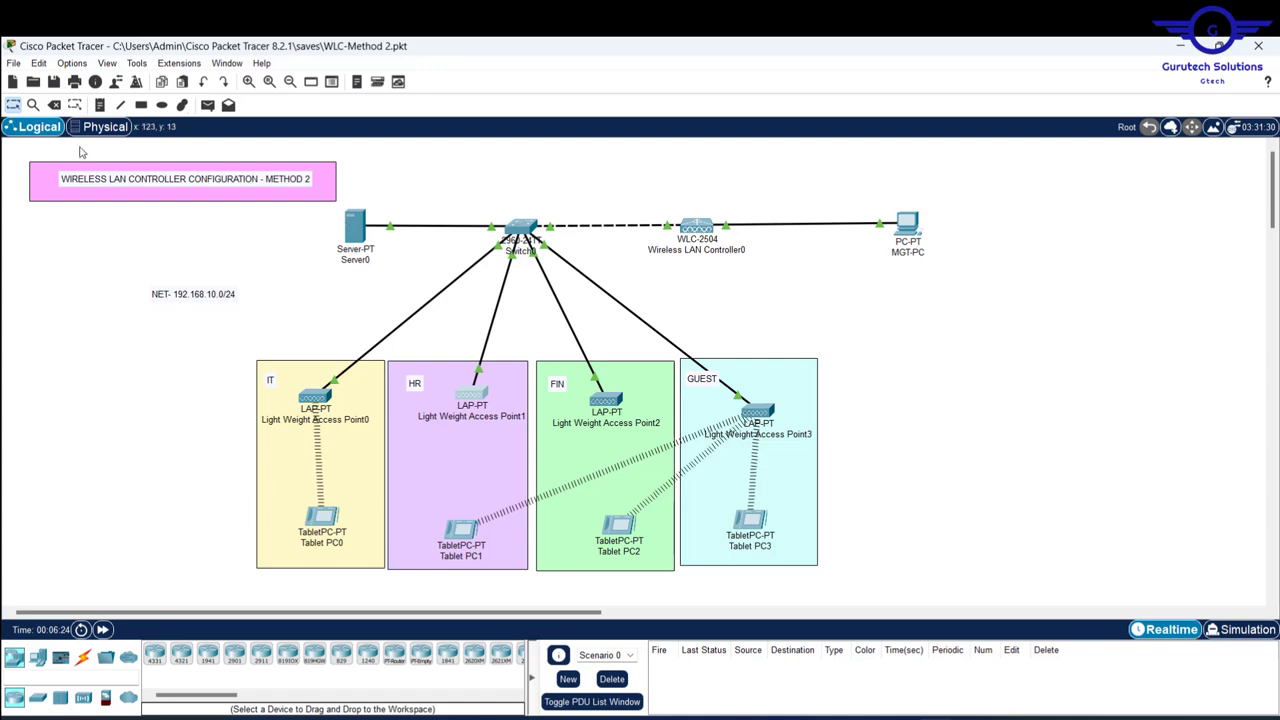
drag(33, 155, 1083, 593)
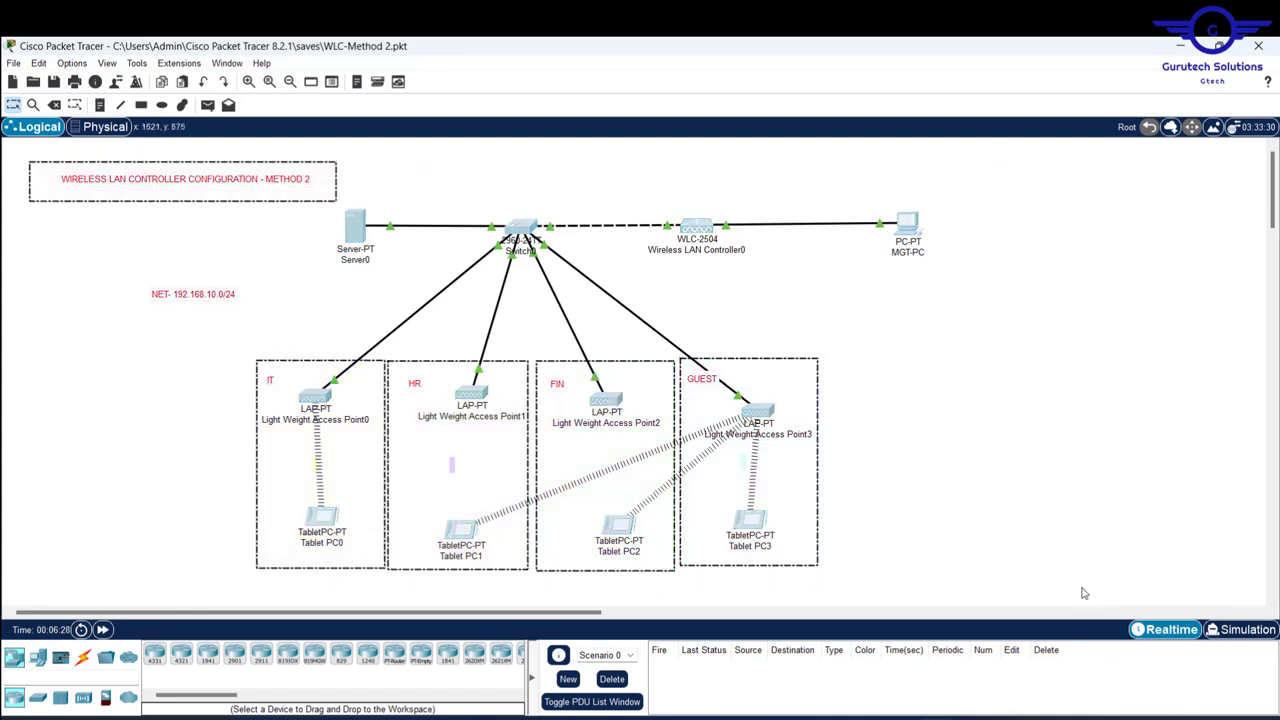